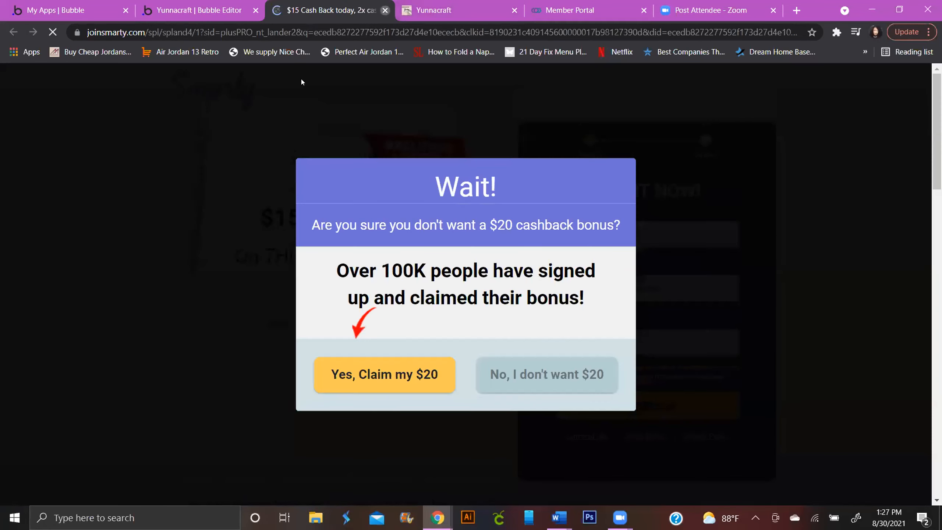
Close the cashback ad tab, switch to the Bubble editor and open the freelancerprofilepage page in design view.
click(385, 10)
click(219, 10)
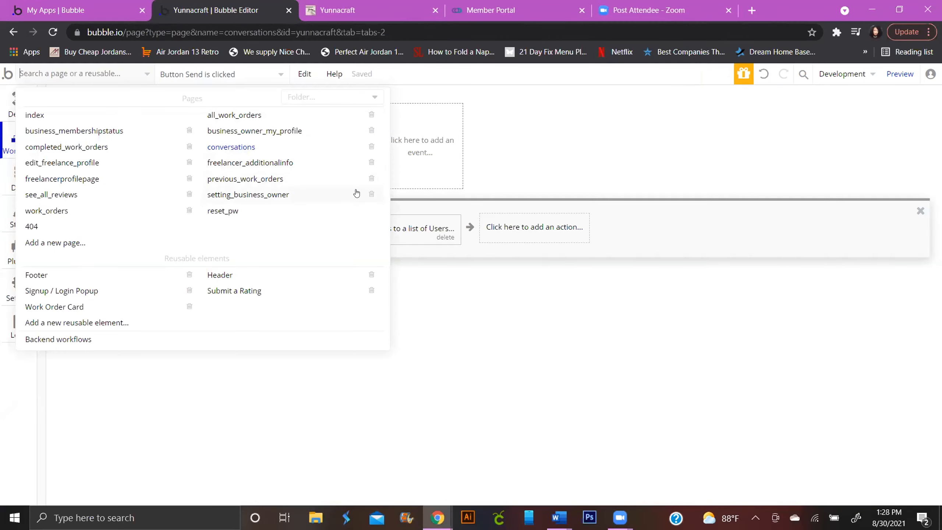
click(73, 178)
click(20, 100)
scroll(261, 180, up, 10)
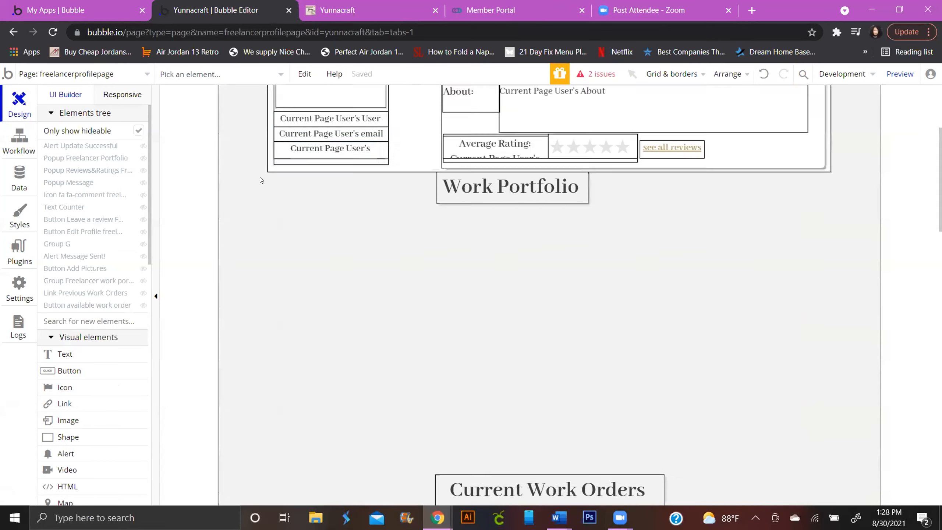
scroll(261, 180, up, 5)
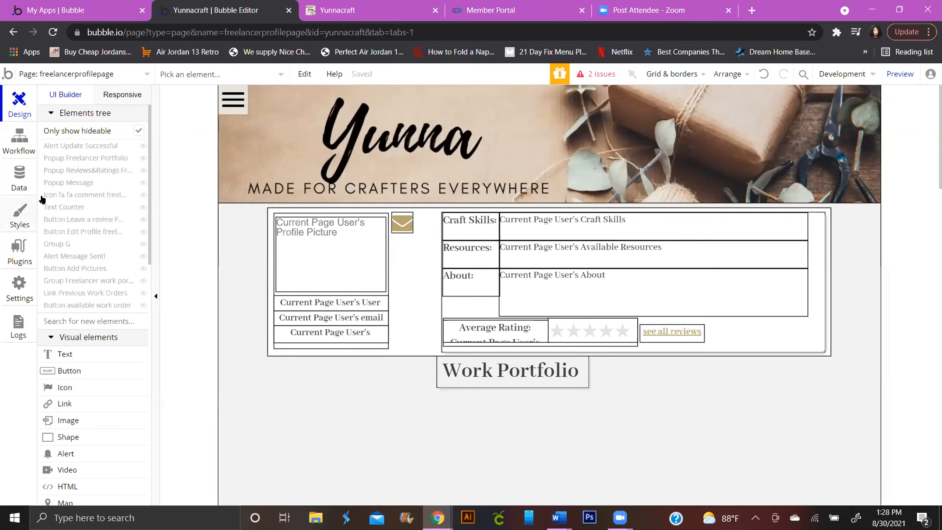
Reveal the Popup Message element and open the properties of its Send button.
click(62, 182)
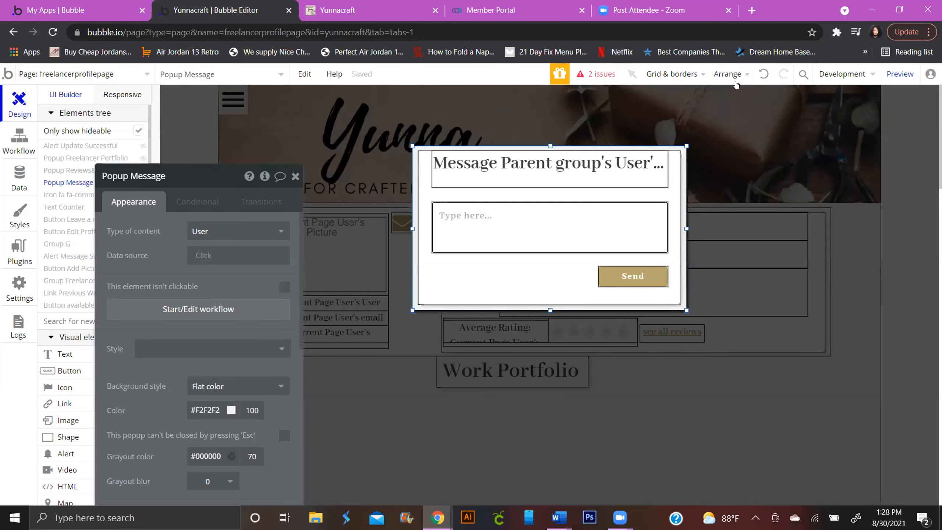
click(633, 275)
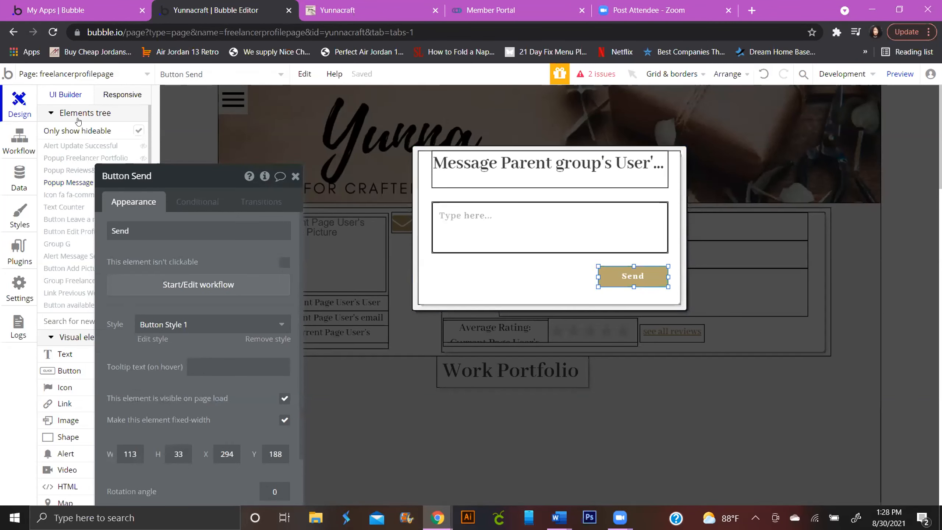
Open the conversations page and look over its message input, Send button and chat list.
click(95, 76)
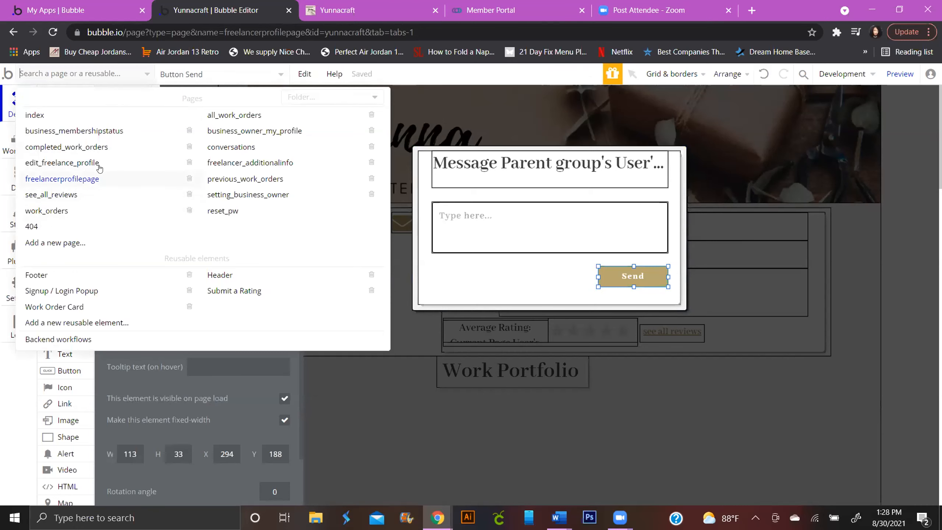
click(238, 147)
scroll(876, 447, down, 12)
scroll(848, 315, up, 6)
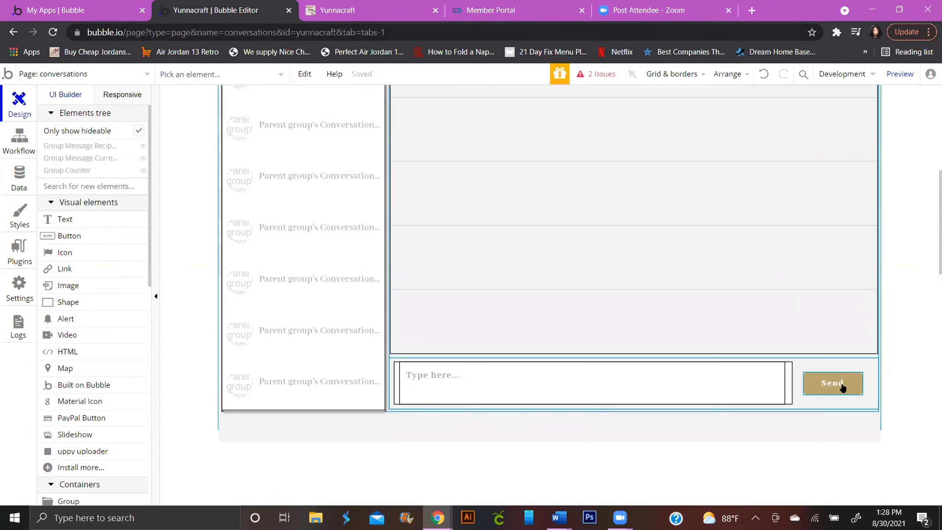
scroll(616, 375, up, 5)
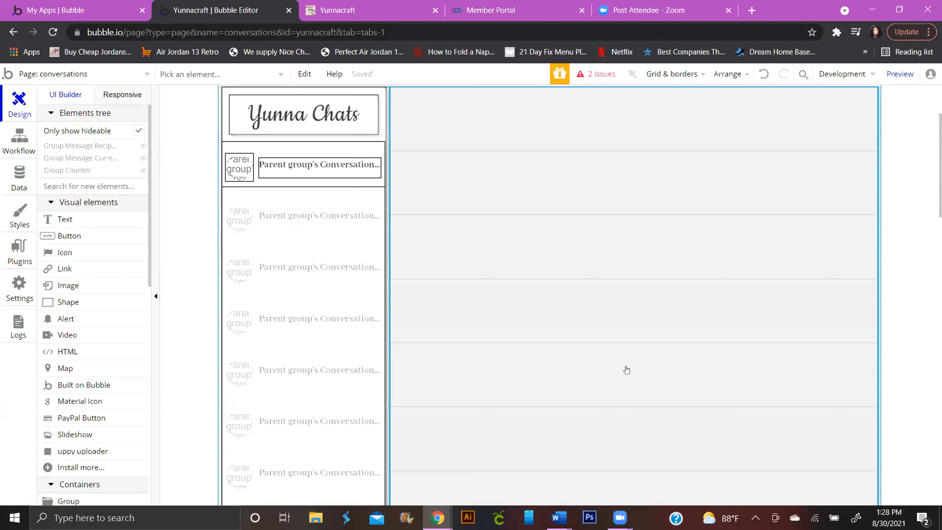
Compare the freelancerprofilepage page's envelope message icon with the chat layout of the conversations page.
click(69, 74)
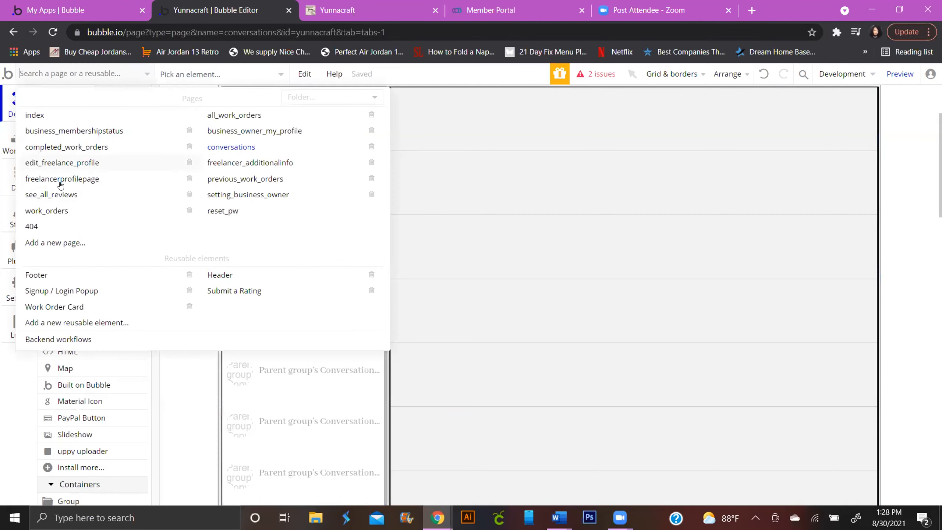
click(58, 179)
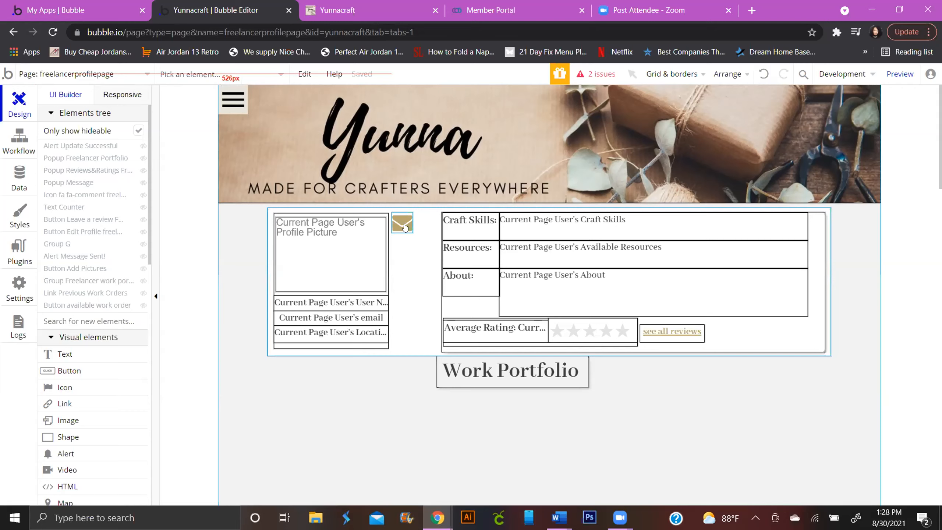
click(106, 74)
click(230, 147)
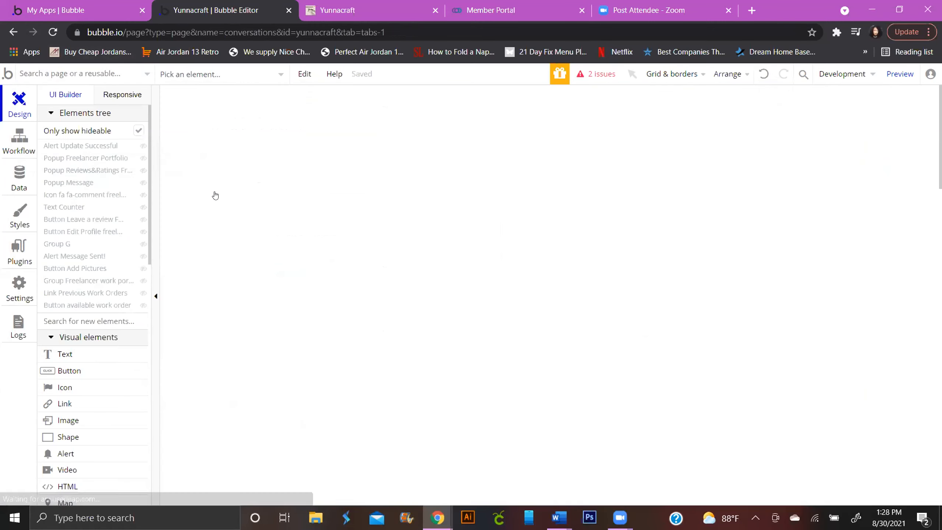
scroll(435, 263, down, 5)
scroll(408, 252, up, 3)
scroll(704, 290, down, 5)
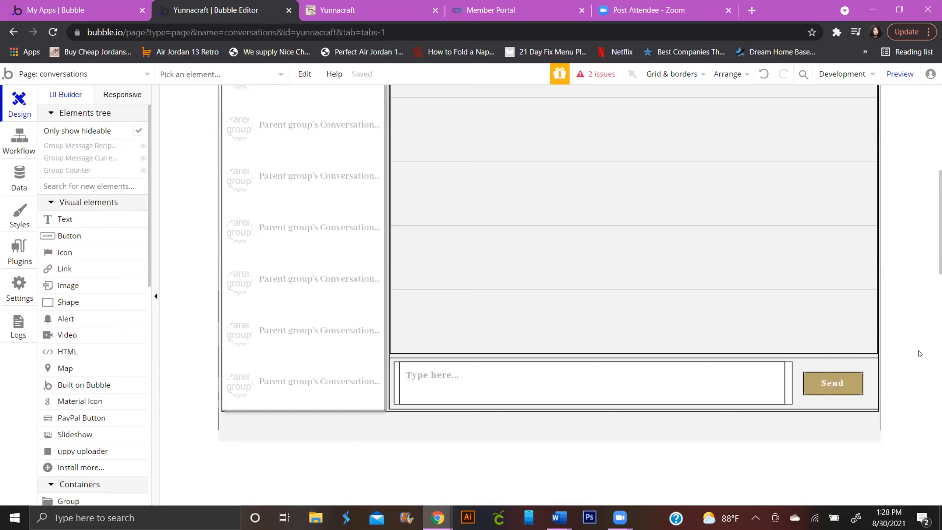
scroll(911, 347, up, 5)
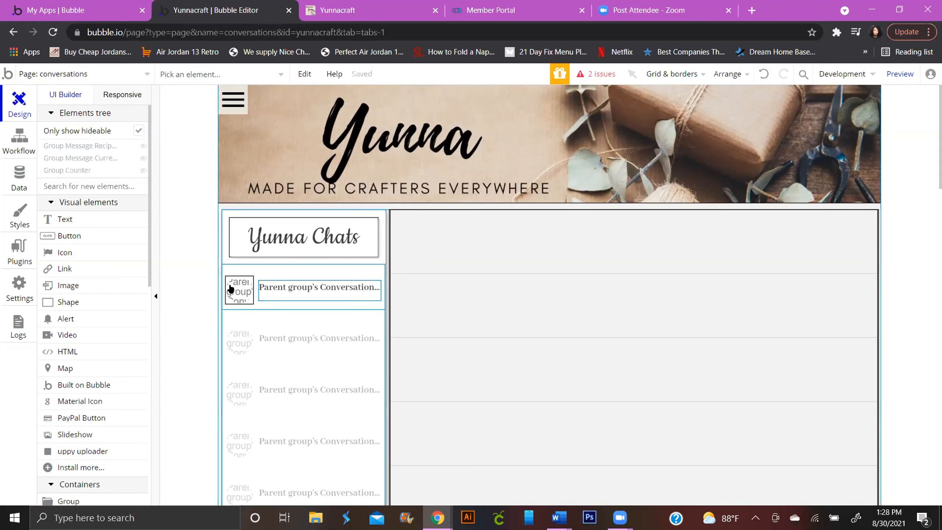
Open the business_owner_my_profile page and inspect the properties of Group Business Profile Info.
click(123, 72)
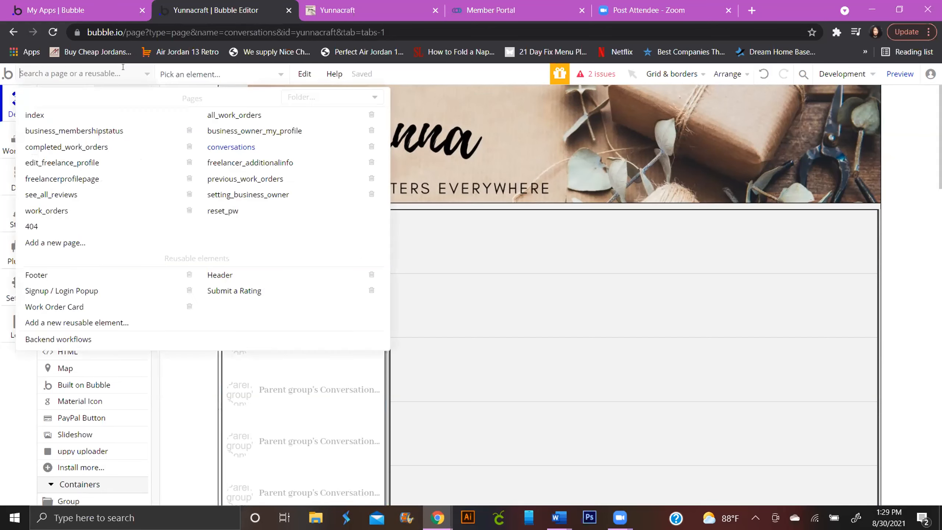
click(242, 131)
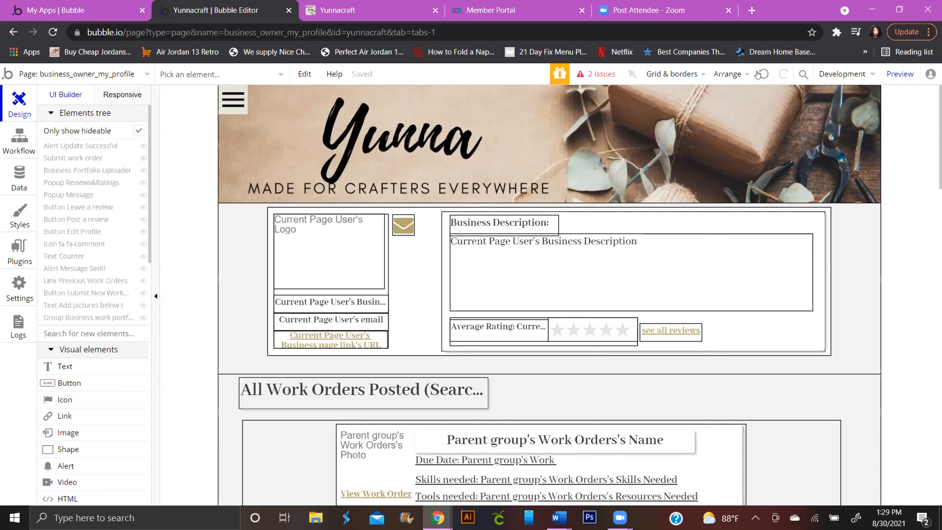
double_click(420, 259)
drag(208, 292, 195, 242)
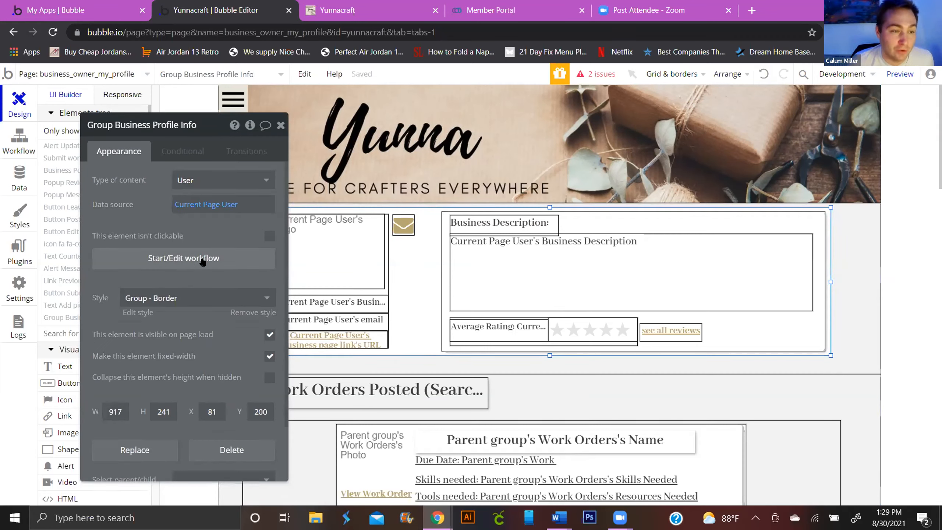
key(XF86AudioRaiseVolume)
key(XF86AudioRaiseVolume)
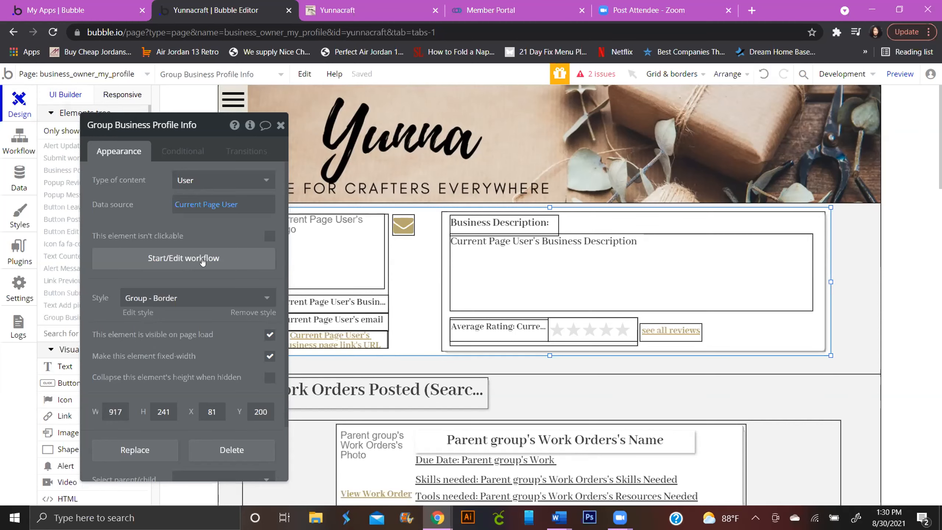
click(203, 259)
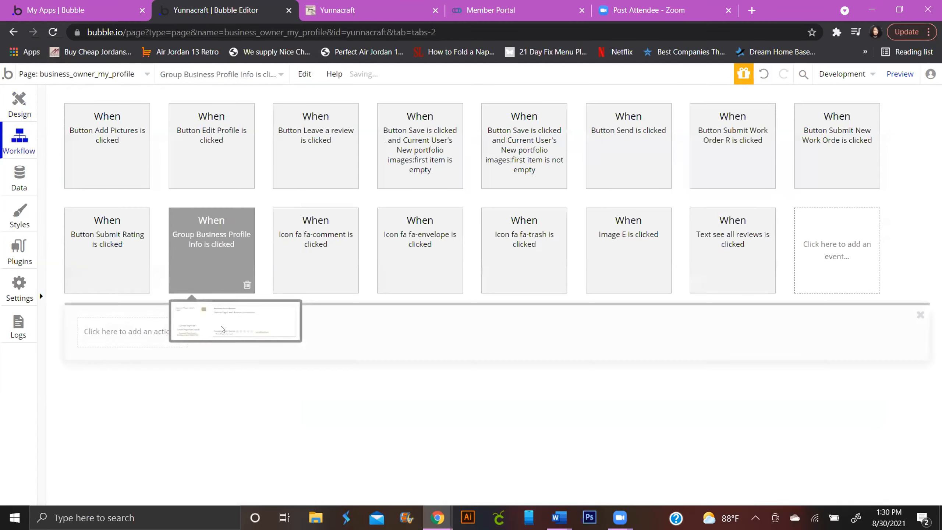
click(208, 267)
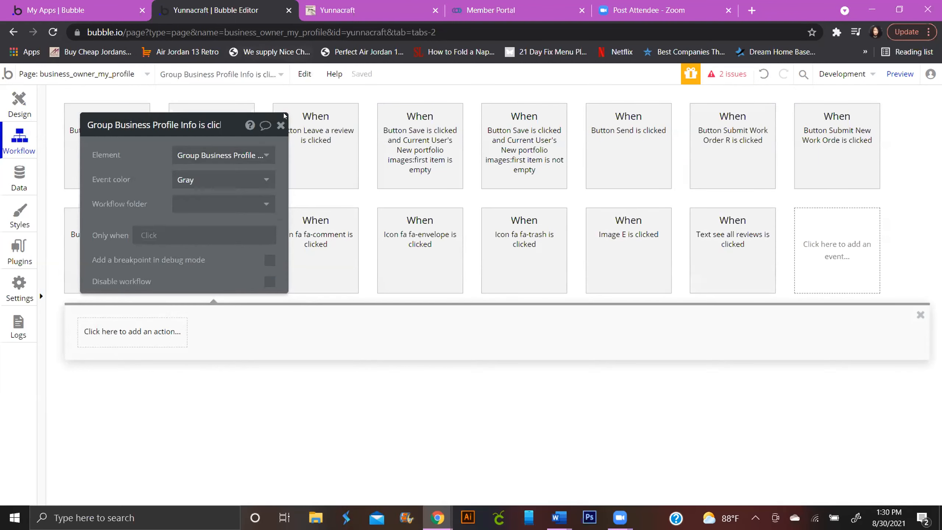
click(280, 125)
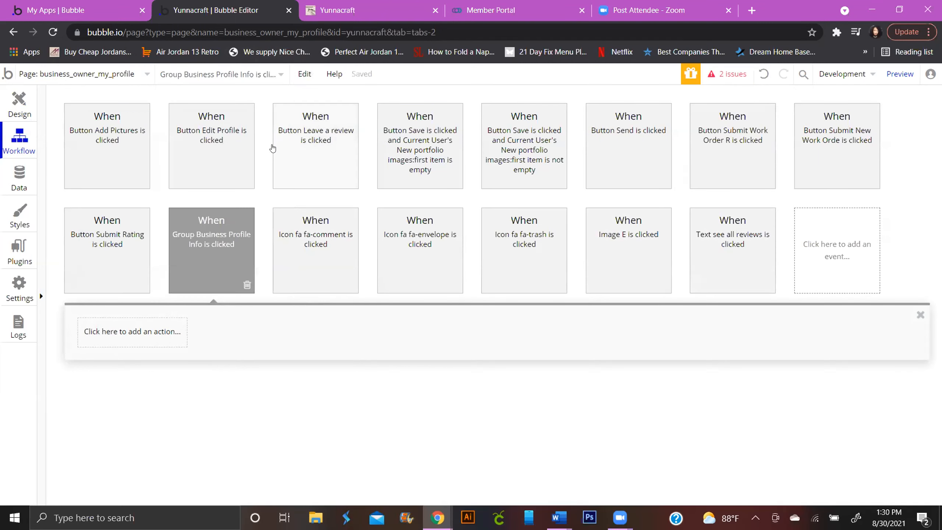
click(206, 248)
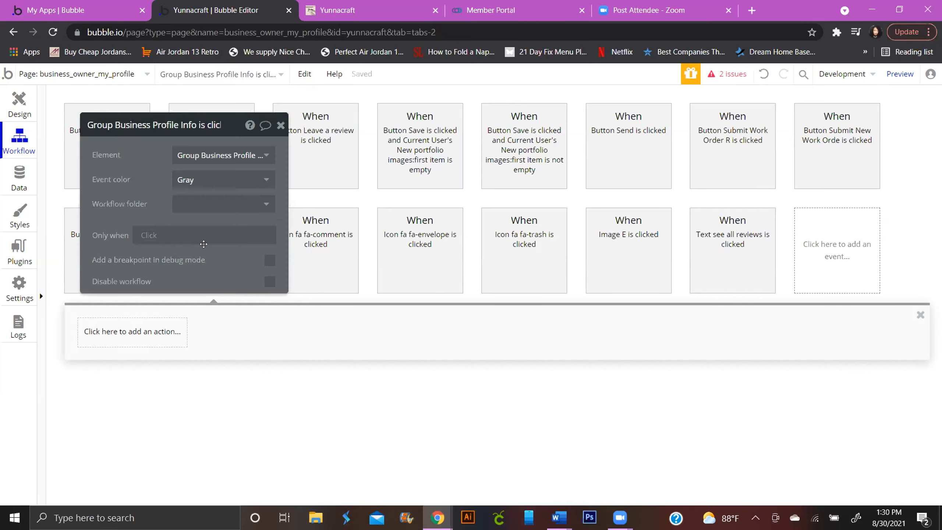
click(281, 124)
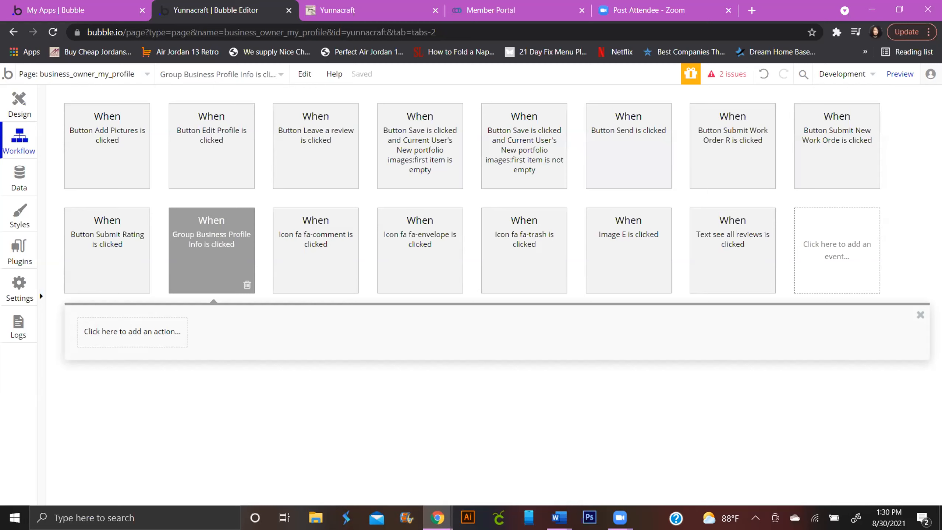
click(245, 284)
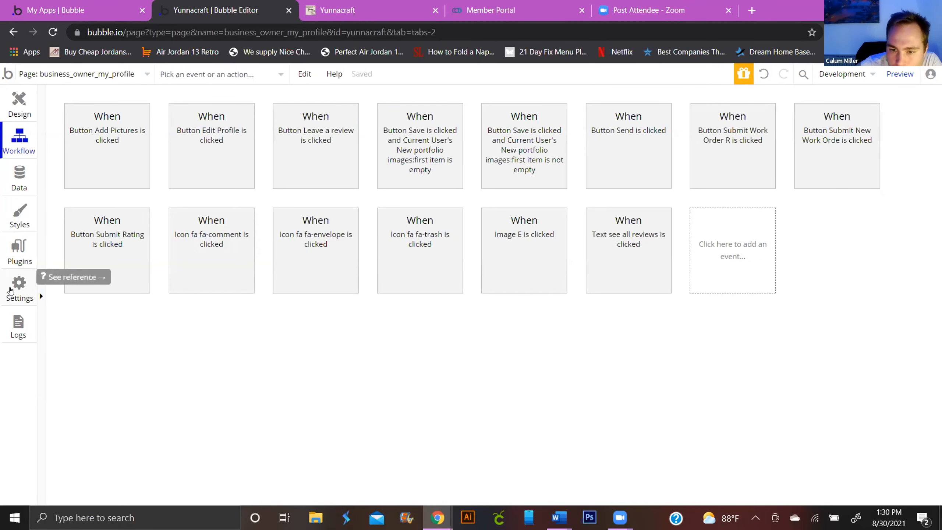
Open the history of the app's Development version.
click(18, 286)
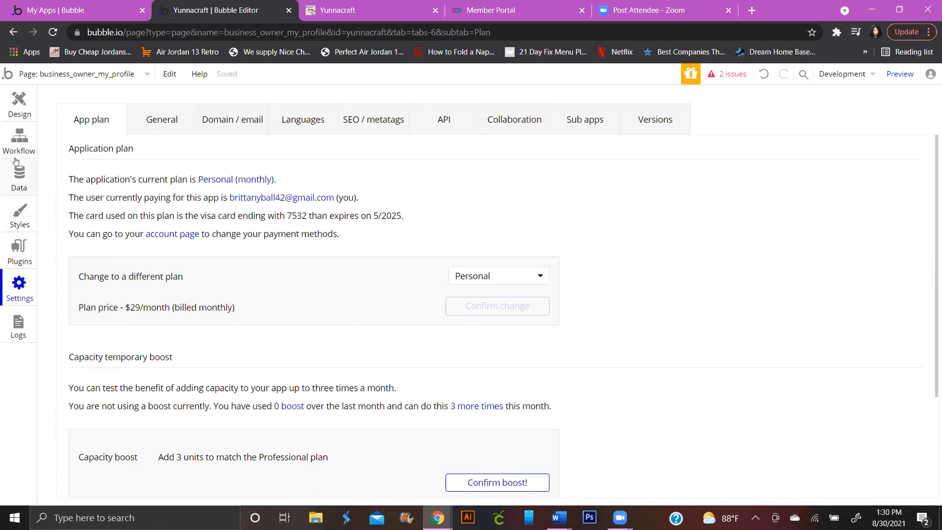
click(853, 76)
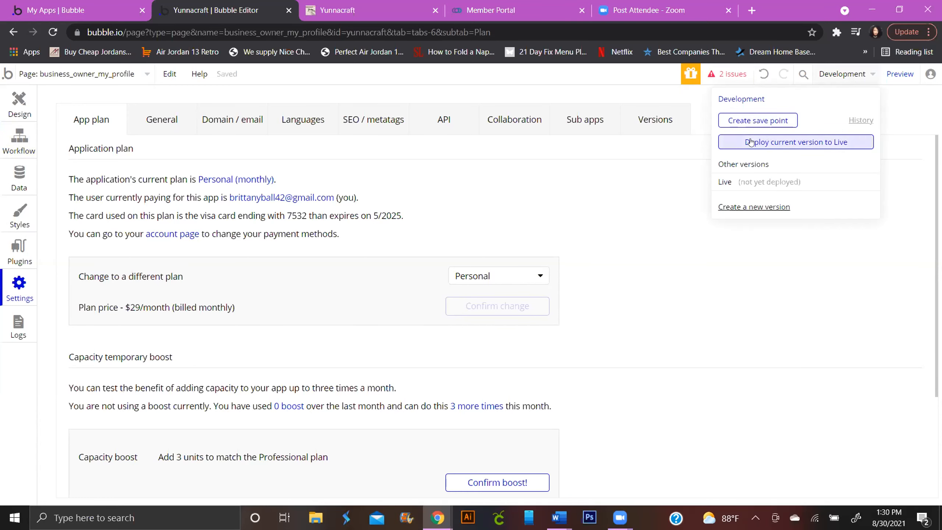
click(859, 121)
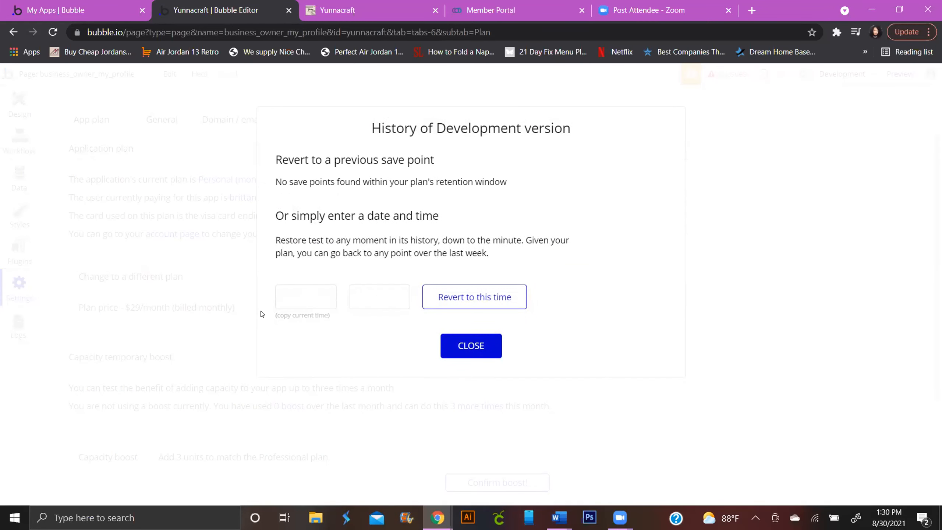
Set the restore point to the date 08/30/2021 and the time 08:30:00.
click(303, 296)
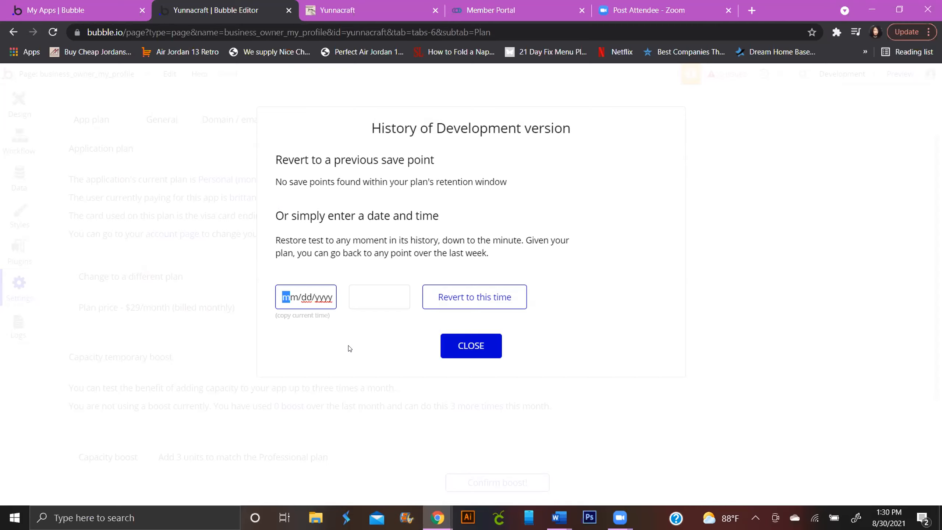
text(08/30/2021)
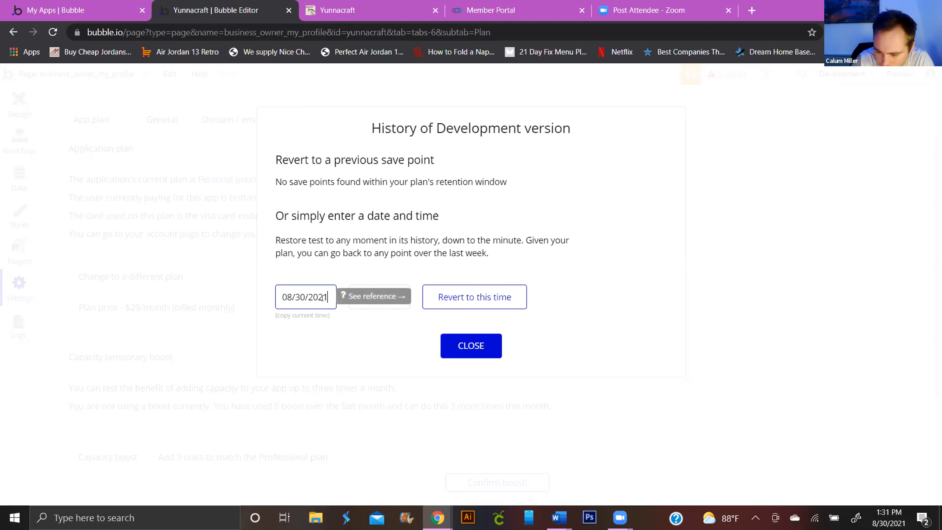
click(361, 295)
click(362, 295)
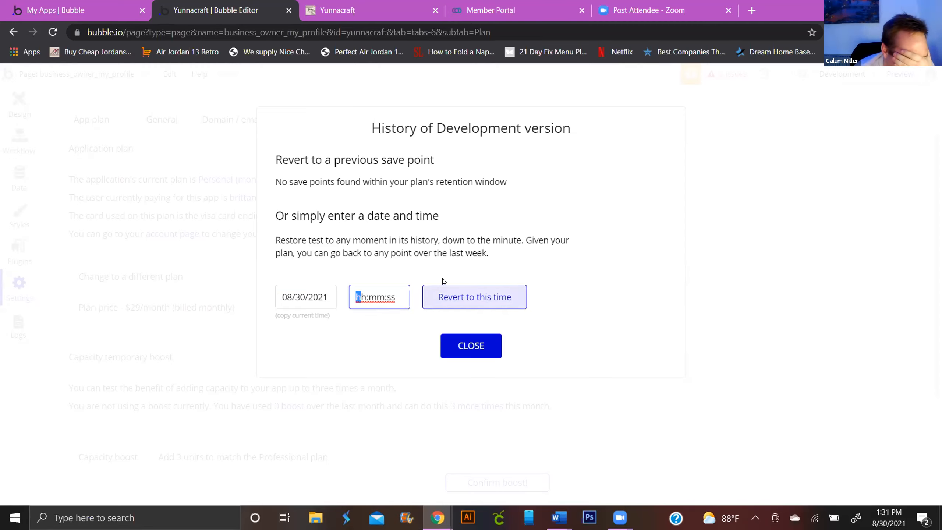
text(0)
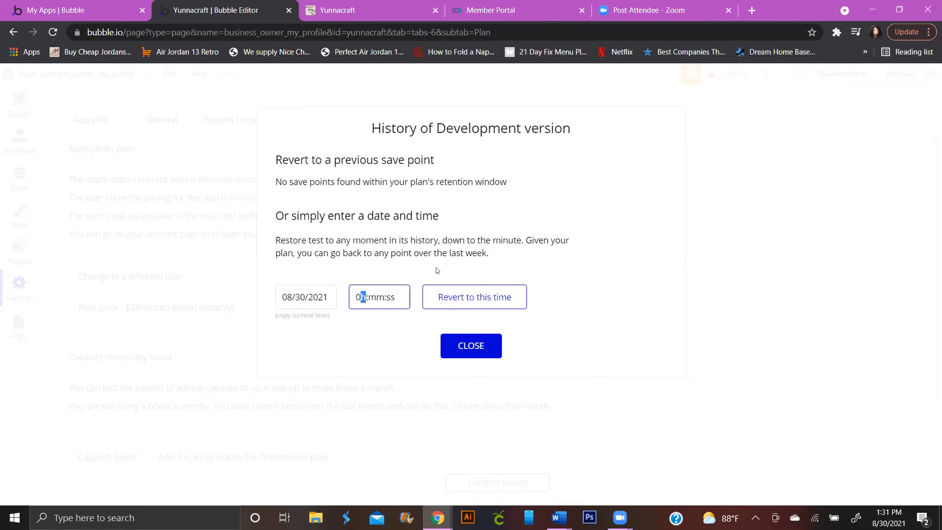
text(8:30:00)
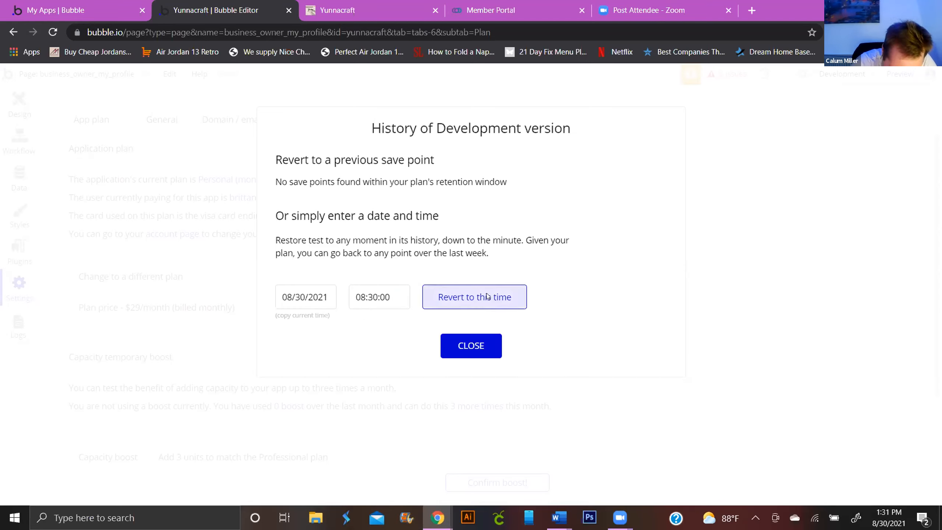
Revert the Development version to the entered date and time and reload the editor.
click(485, 296)
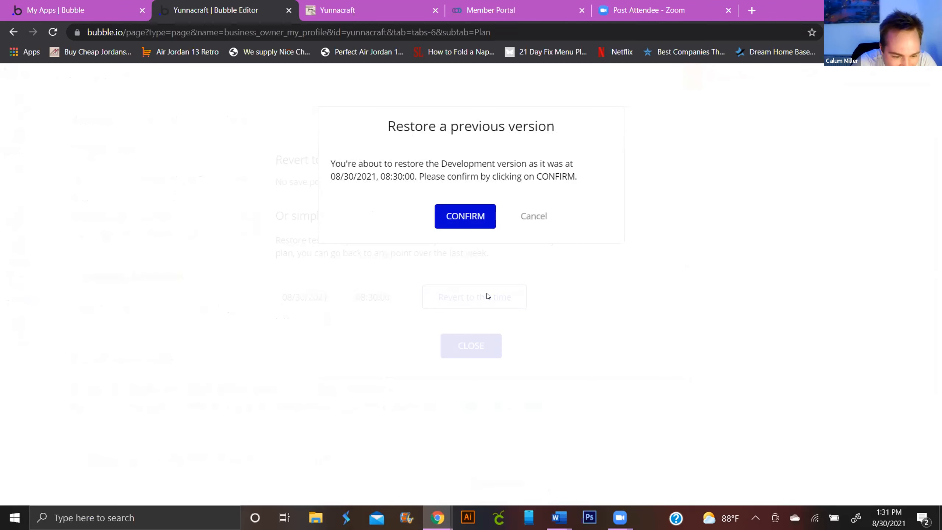
click(482, 211)
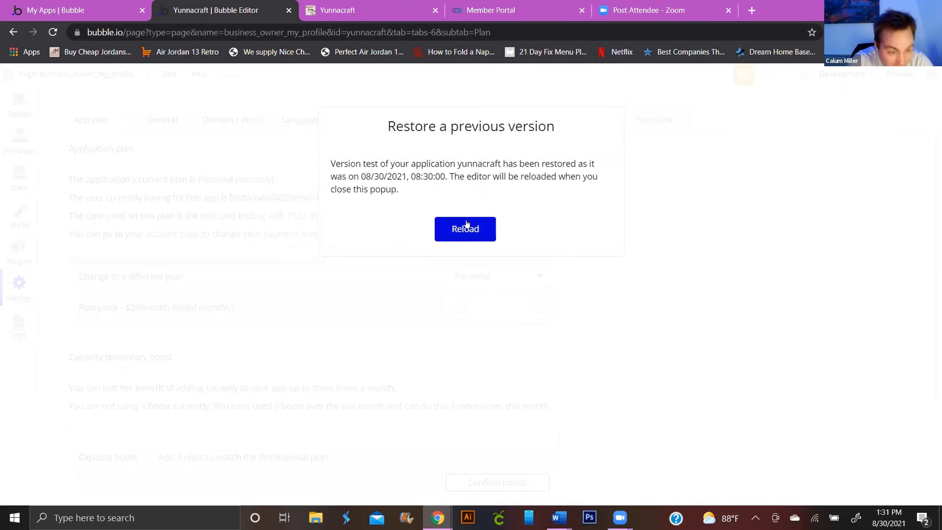
click(460, 239)
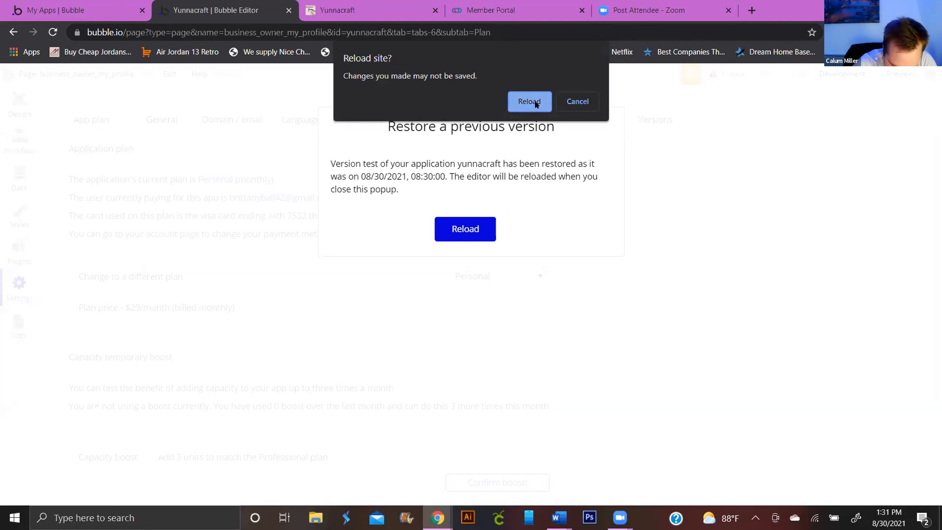
click(534, 101)
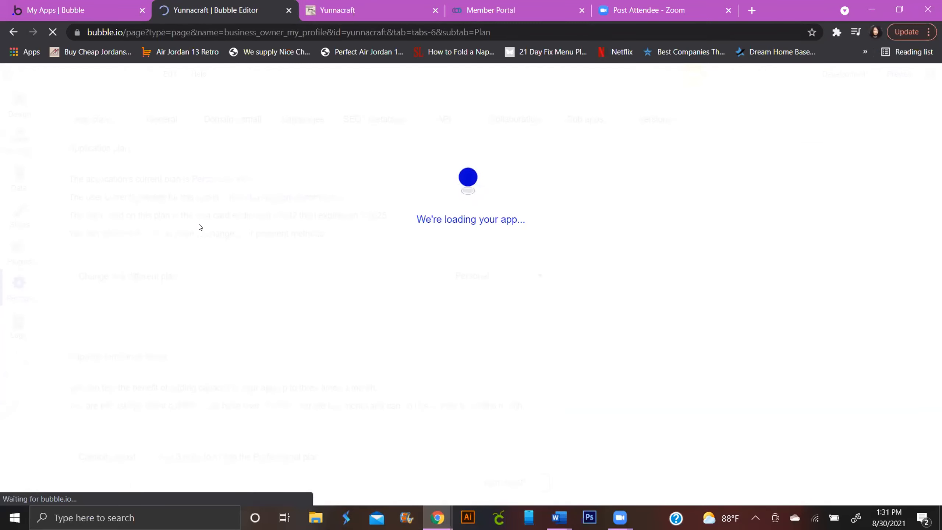
Return to the design view and open the conversations page.
click(19, 130)
click(19, 99)
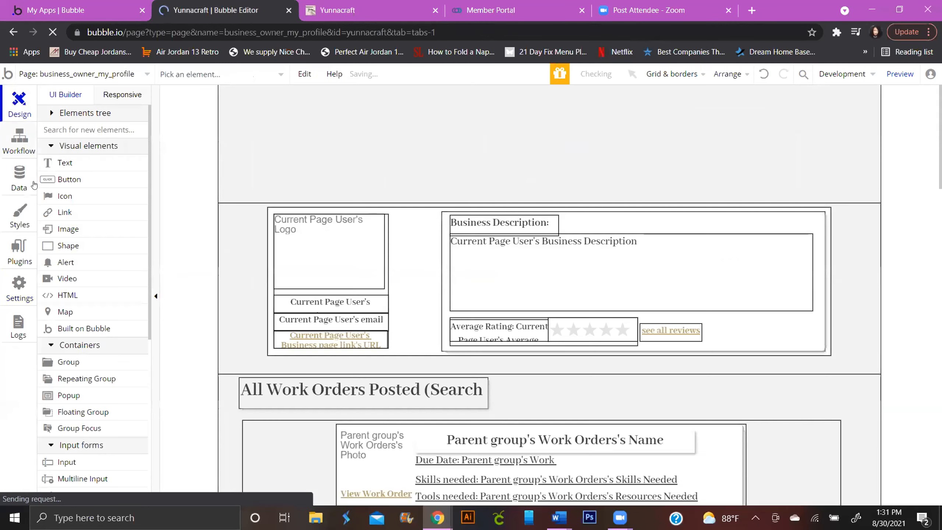
click(92, 74)
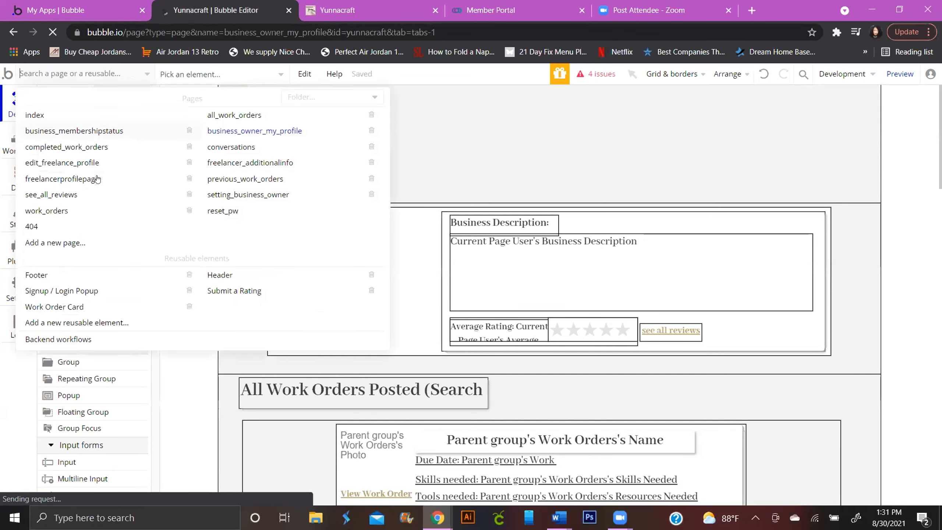
click(219, 143)
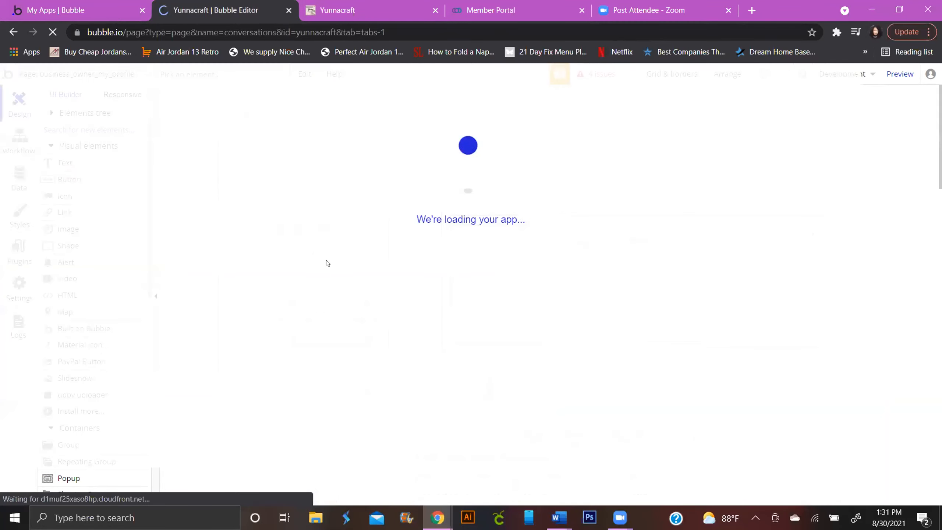
Review the workflows behind the Send button on the conversations page and return to the page design.
scroll(541, 297, down, 5)
scroll(544, 306, down, 3)
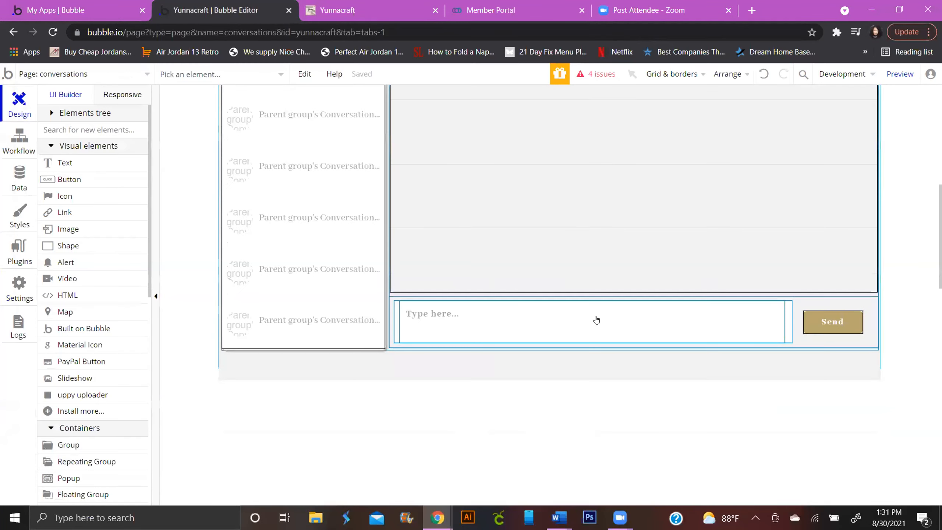
double_click(854, 321)
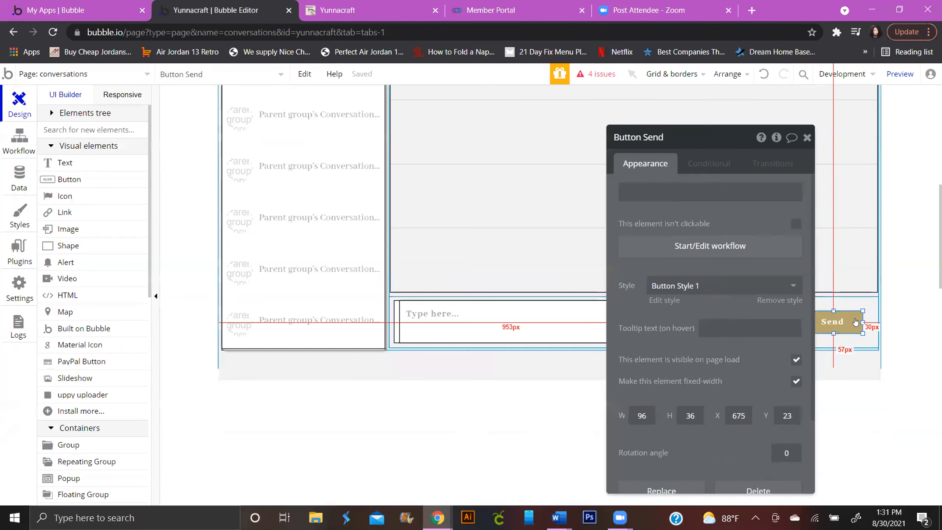
click(727, 254)
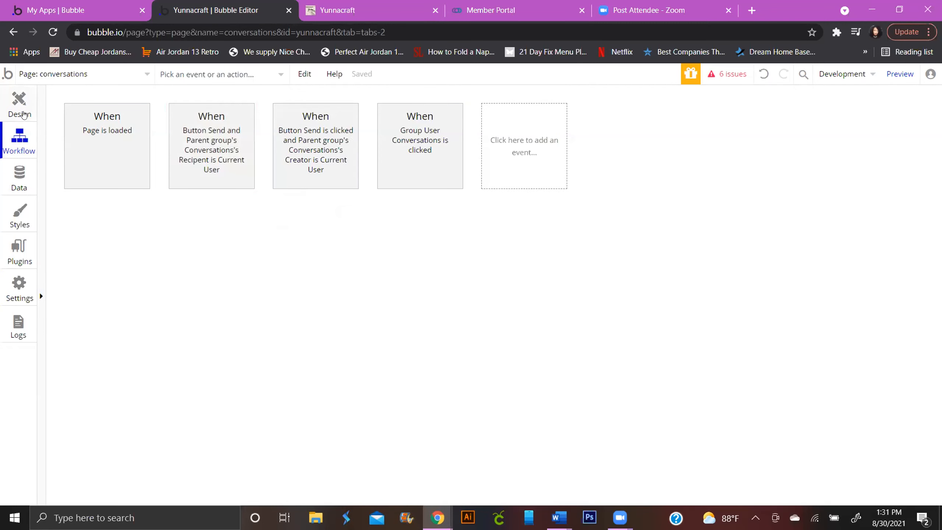
click(19, 104)
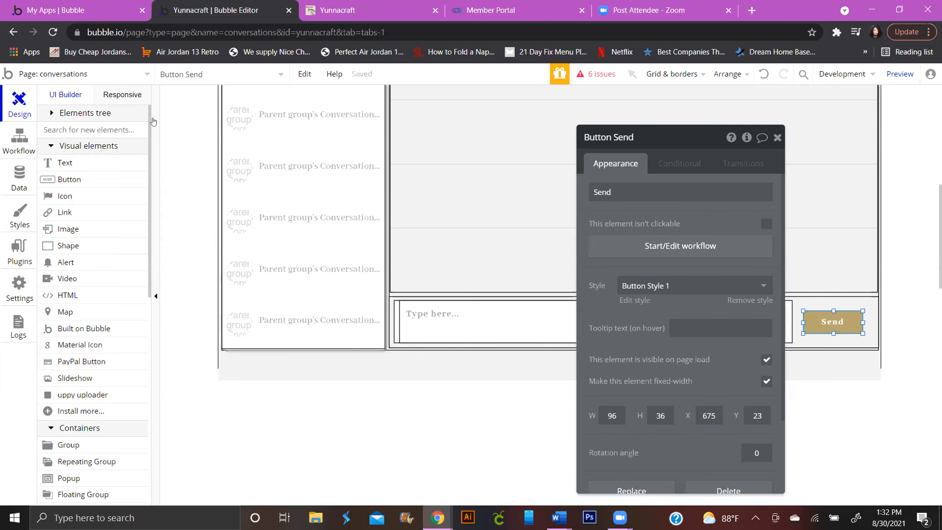
On freelancerprofilepage, open the envelope icon's click workflow and its Go to page conversations action.
click(124, 76)
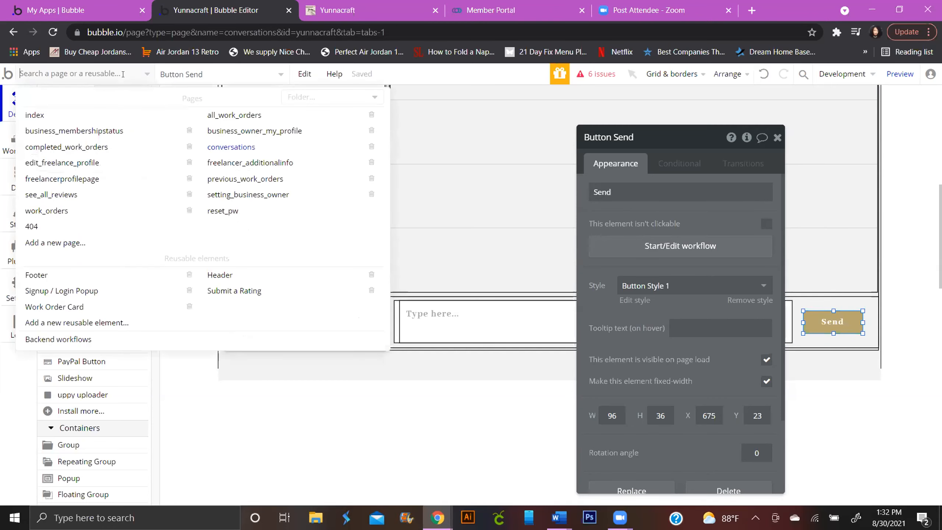
click(82, 179)
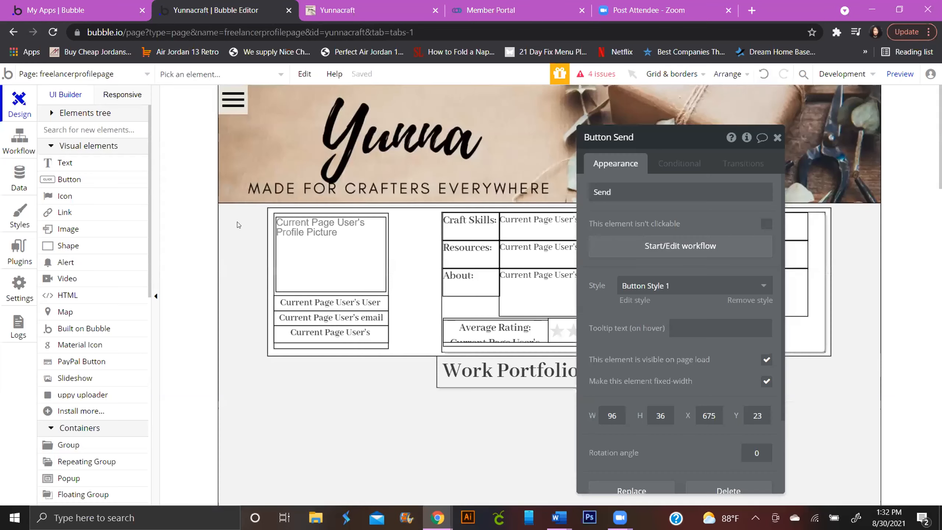
click(51, 112)
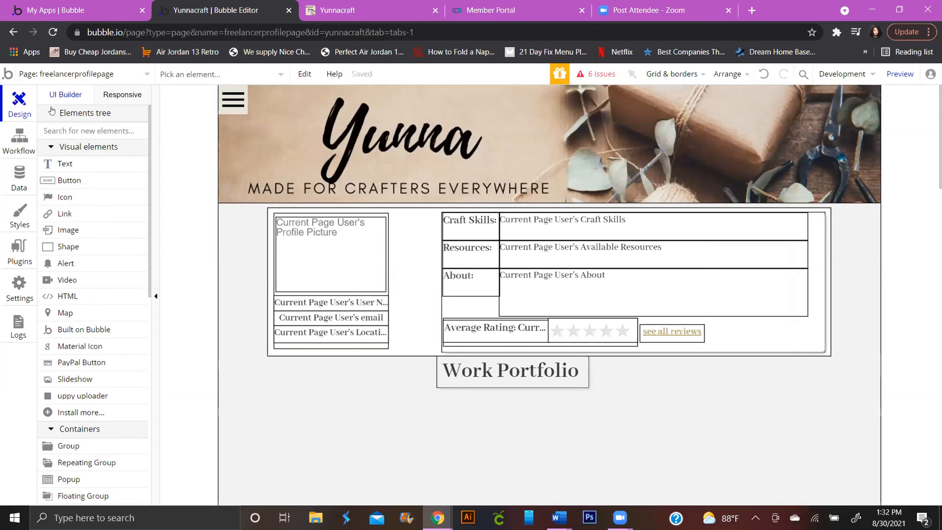
click(74, 207)
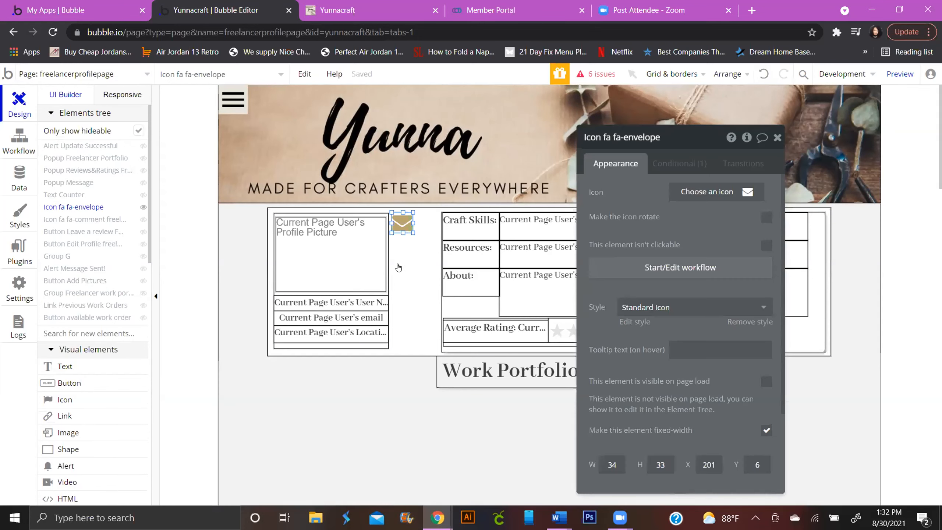
click(734, 273)
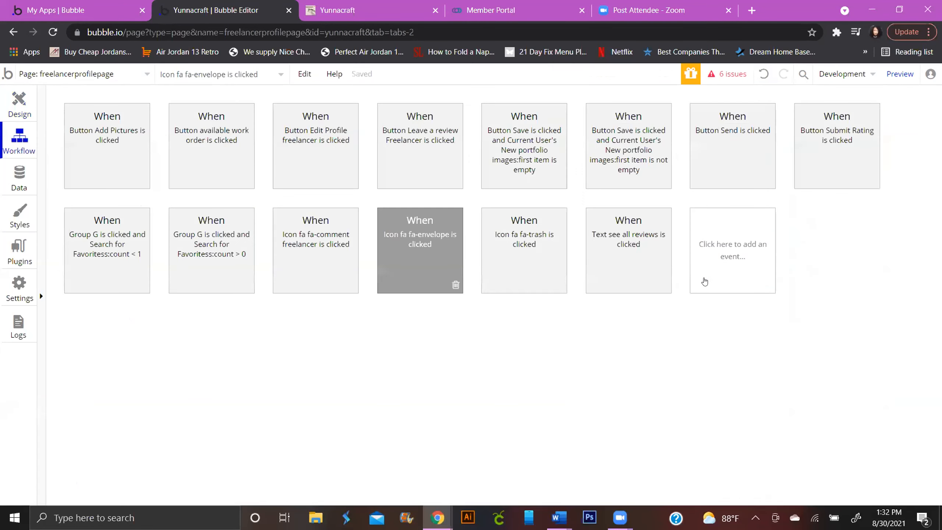
click(146, 334)
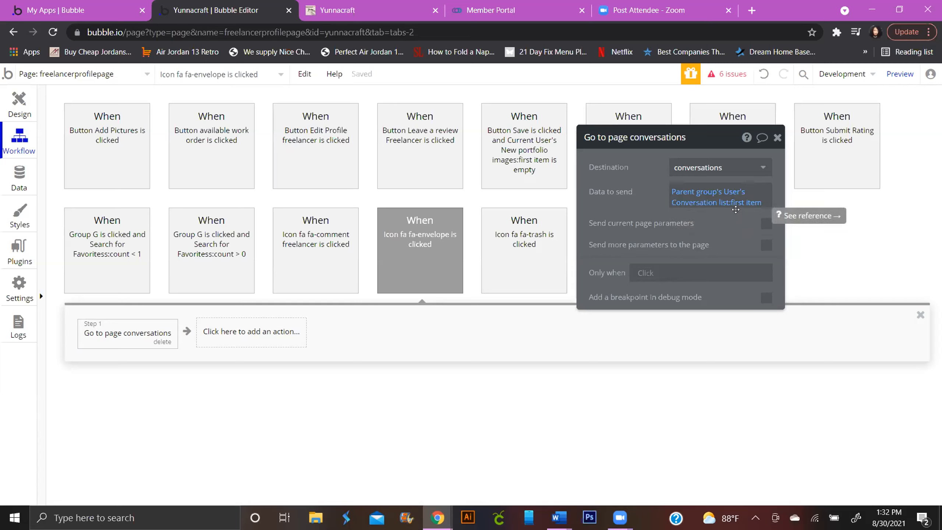
Replace the action's data to send with a search of type Conversations.
click(712, 205)
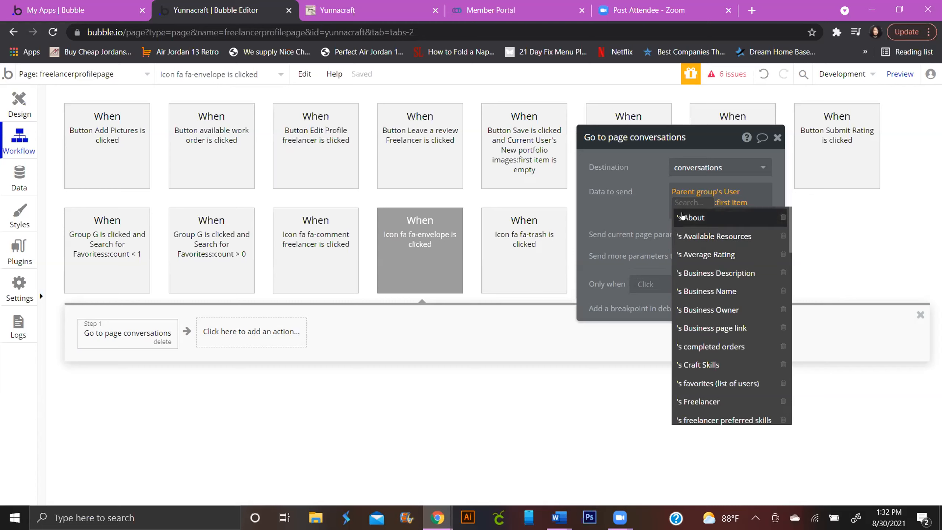
key(BackSpace)
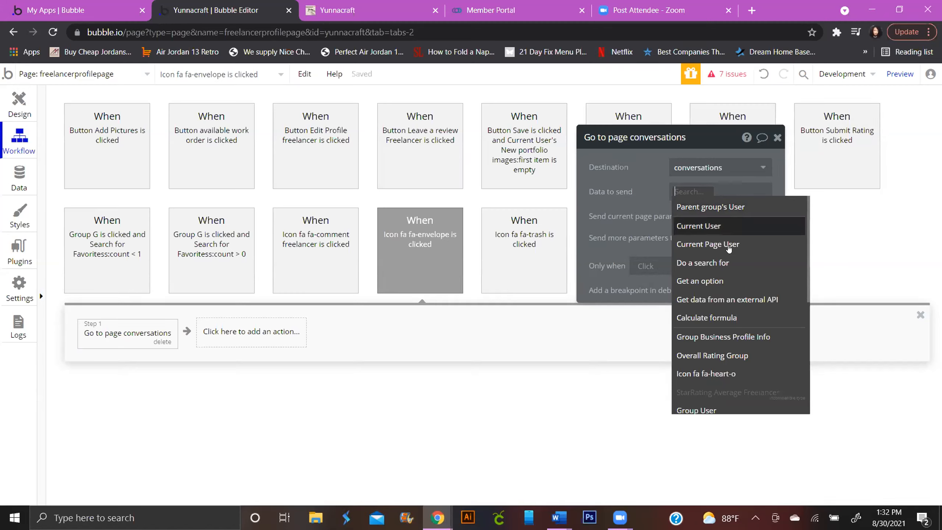
click(729, 262)
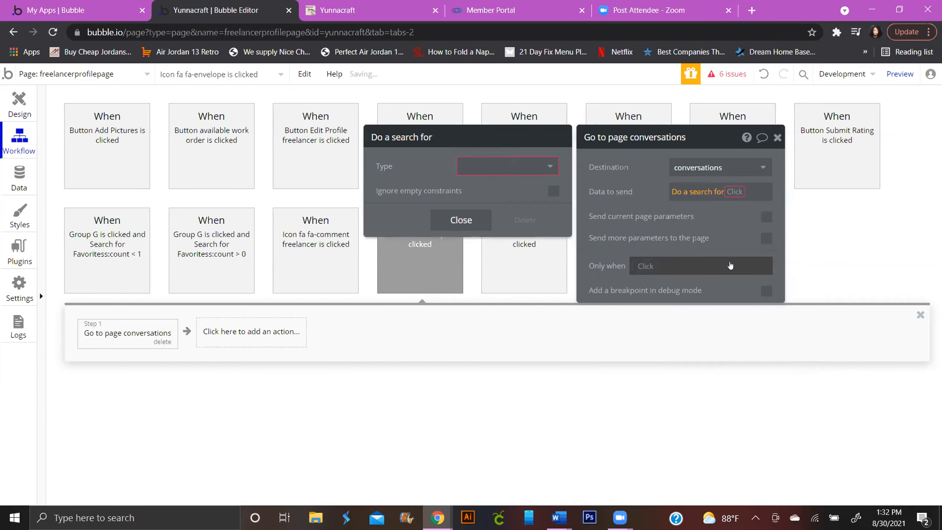
click(525, 173)
click(520, 241)
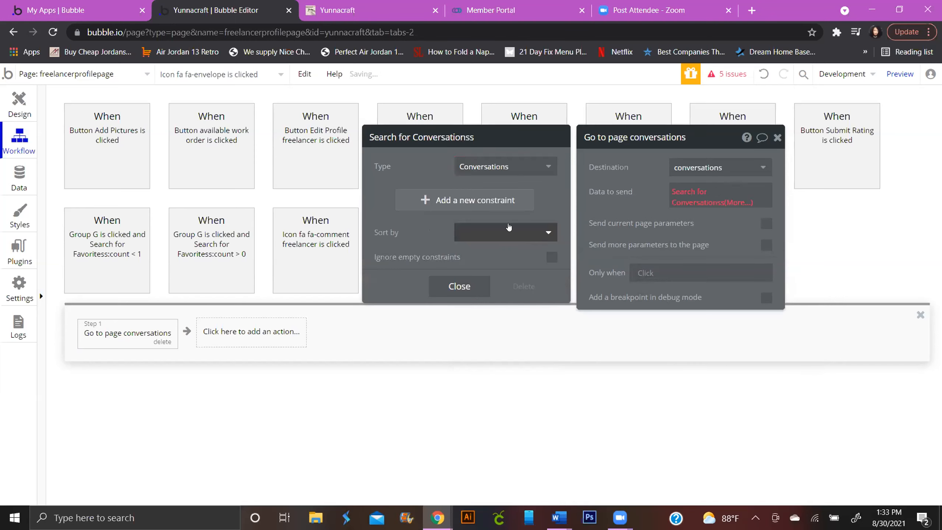
Add a search constraint requiring the conversation's List of users to contain Current User.
click(499, 202)
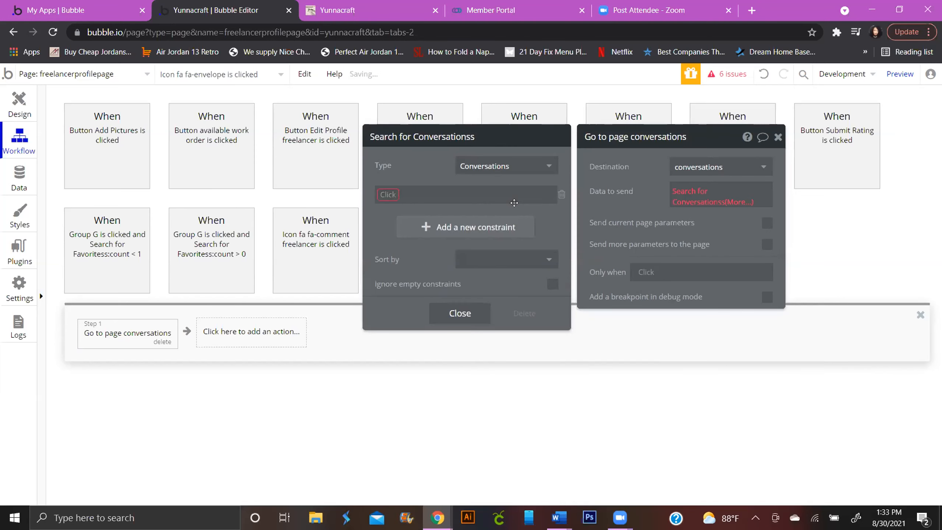
click(393, 194)
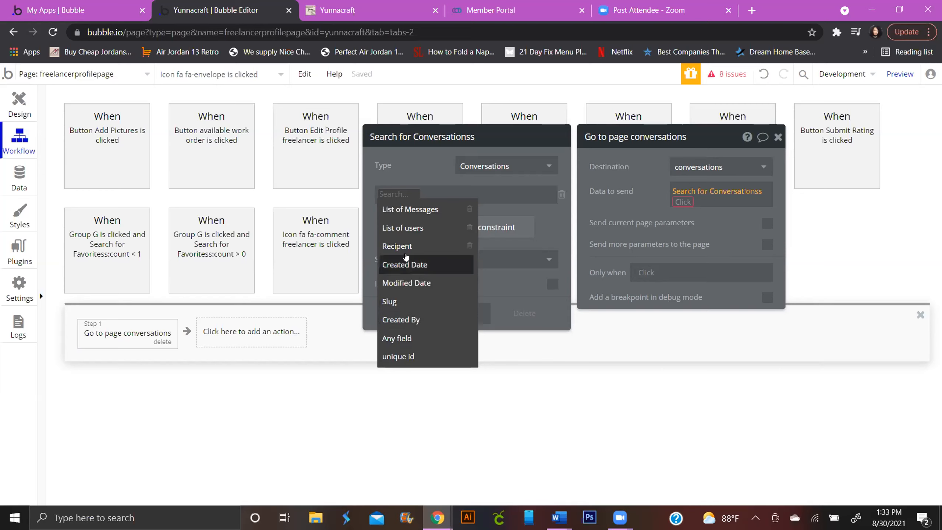
click(402, 227)
click(432, 194)
click(439, 210)
click(461, 193)
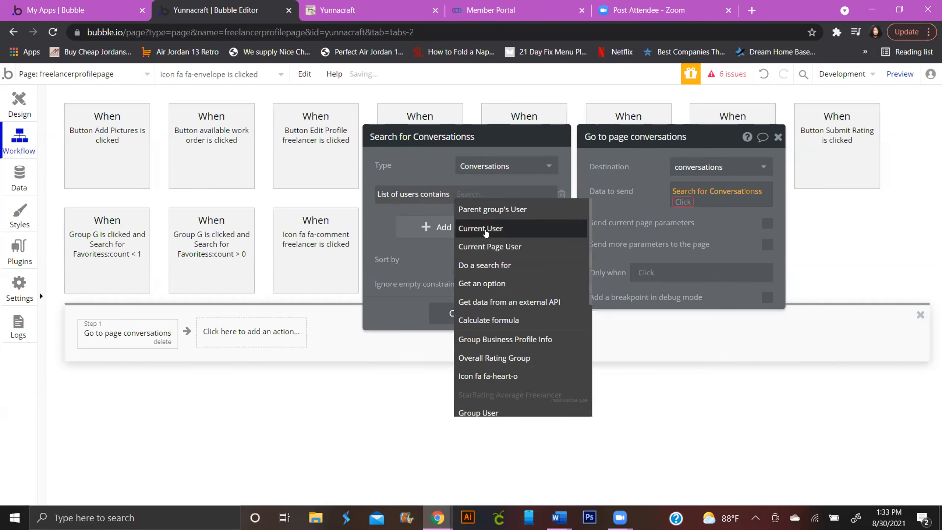
click(486, 231)
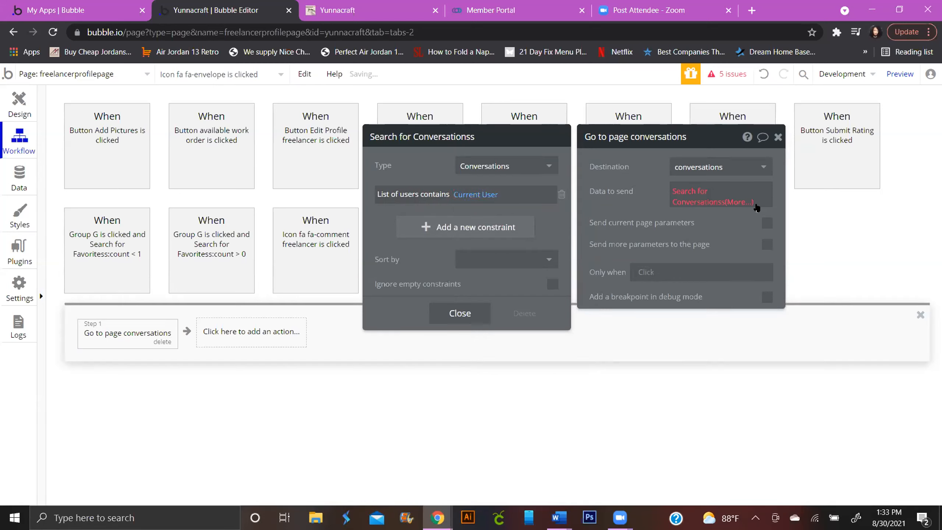
Add a second search constraint requiring List of users to contain Current Page User.
click(412, 227)
click(391, 222)
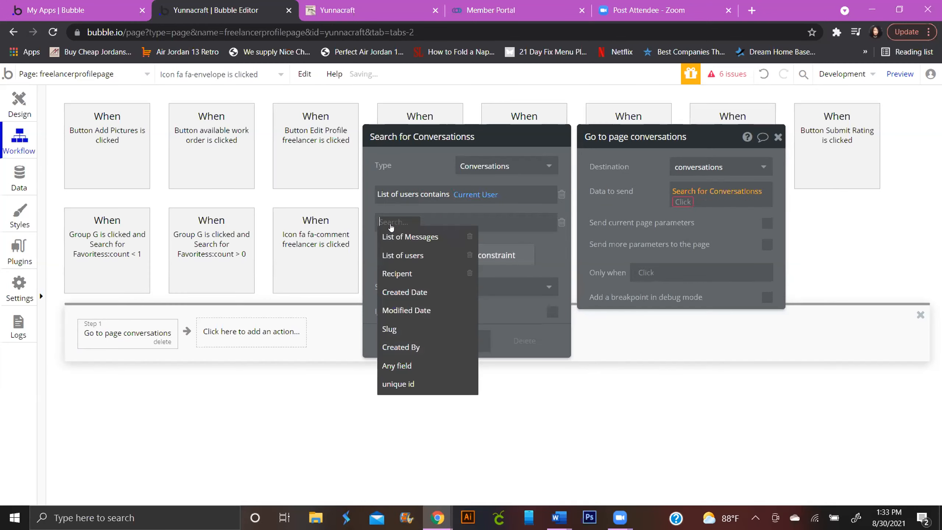
click(404, 255)
click(430, 222)
click(398, 237)
click(468, 222)
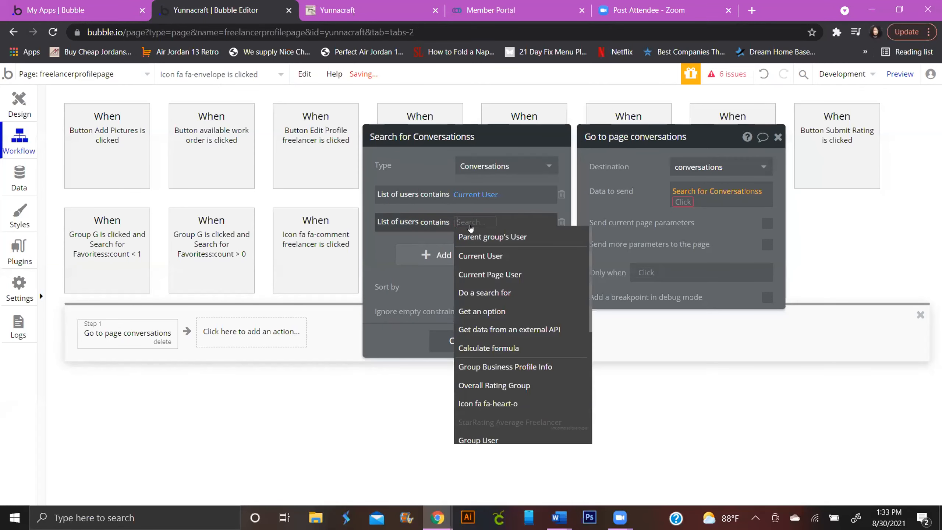
click(494, 273)
click(382, 249)
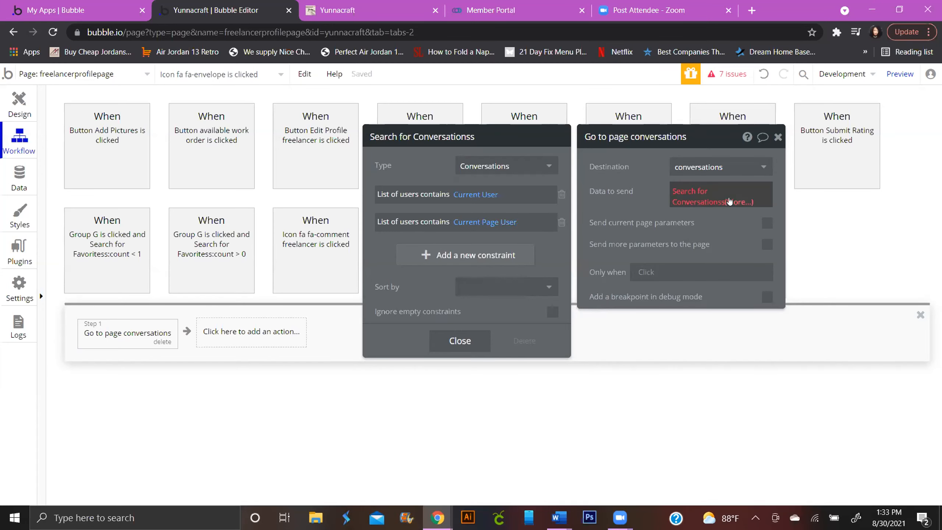
Limit the data sent to the conversations page to the first item of the search.
click(729, 201)
click(689, 273)
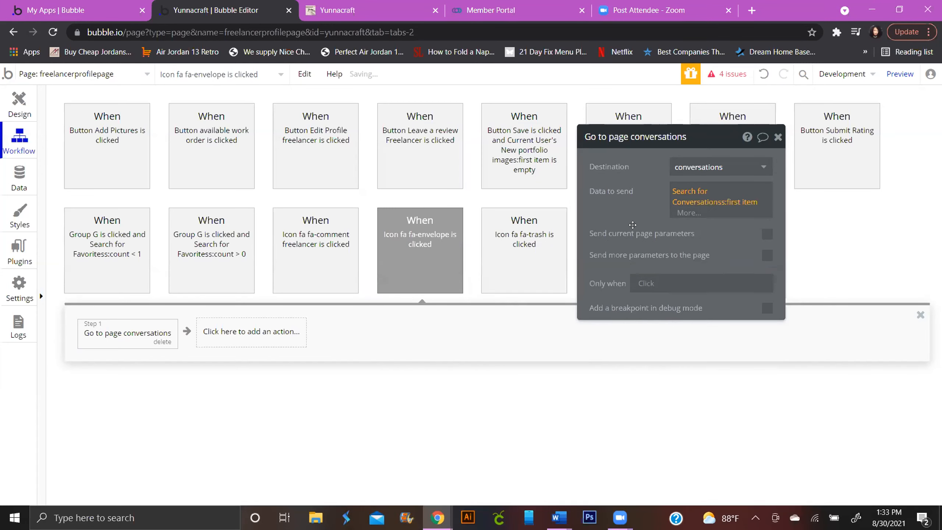
click(613, 208)
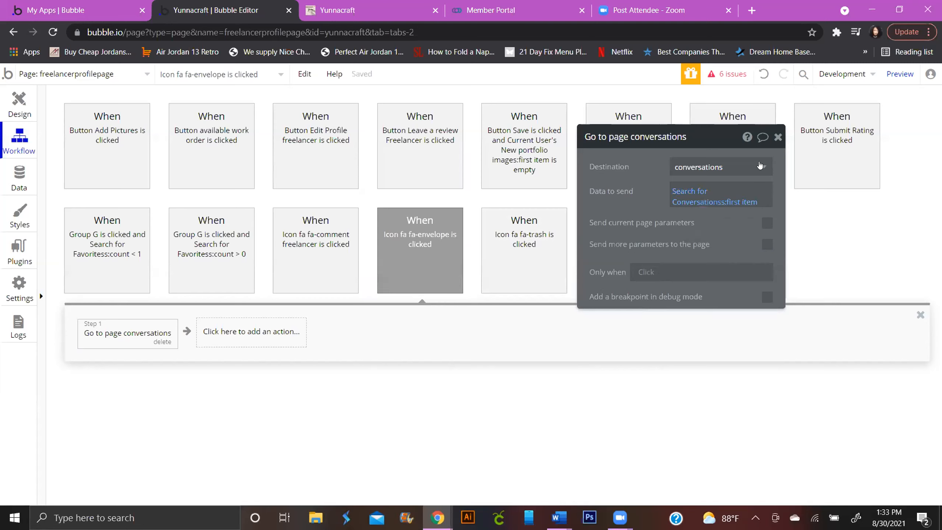
Reload the app preview and go through the freelancer's own profile to the K&G Fashion business profile.
click(383, 14)
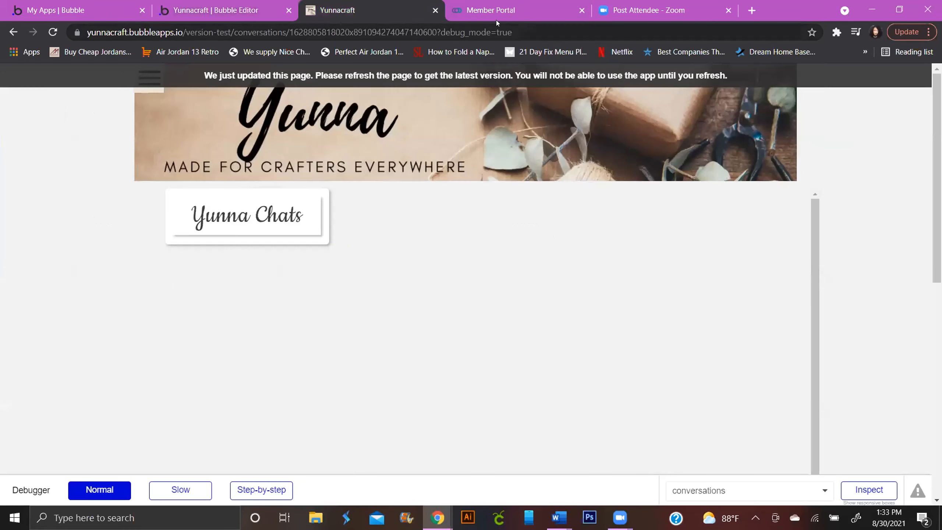
click(53, 32)
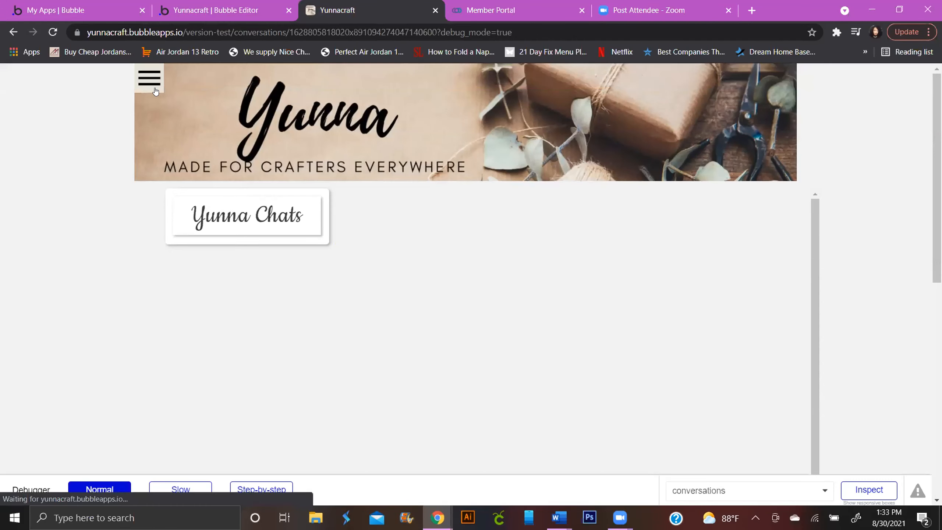
click(154, 90)
click(296, 72)
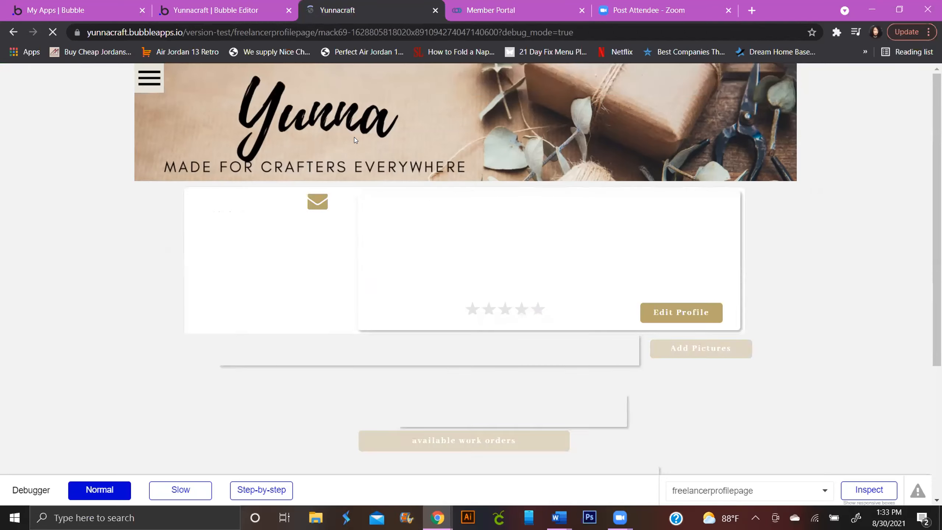
scroll(384, 198, down, 15)
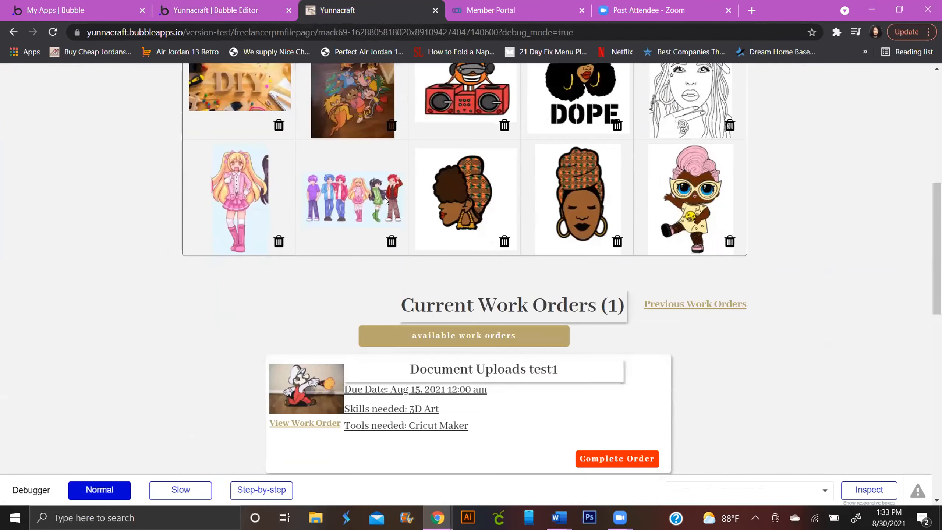
click(414, 123)
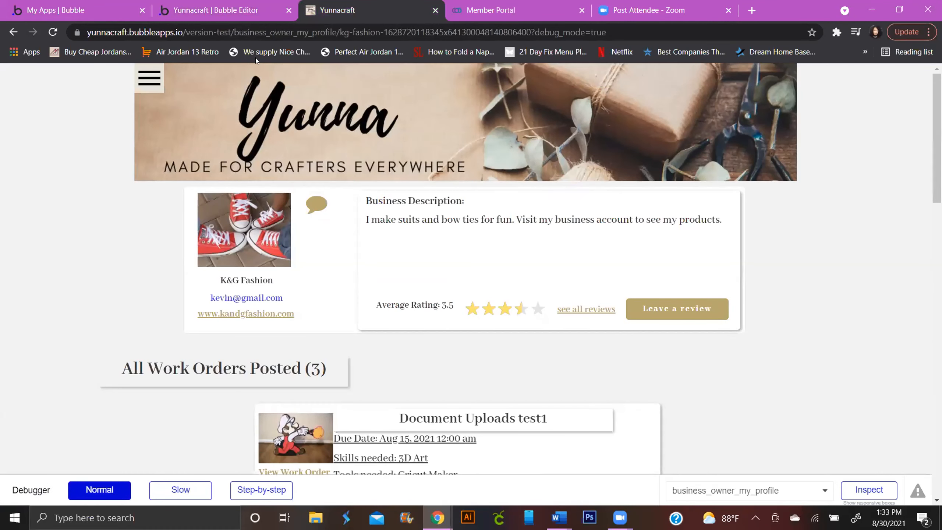
Return to the editor's design view of freelancerprofilepage and open the page's own properties.
click(233, 9)
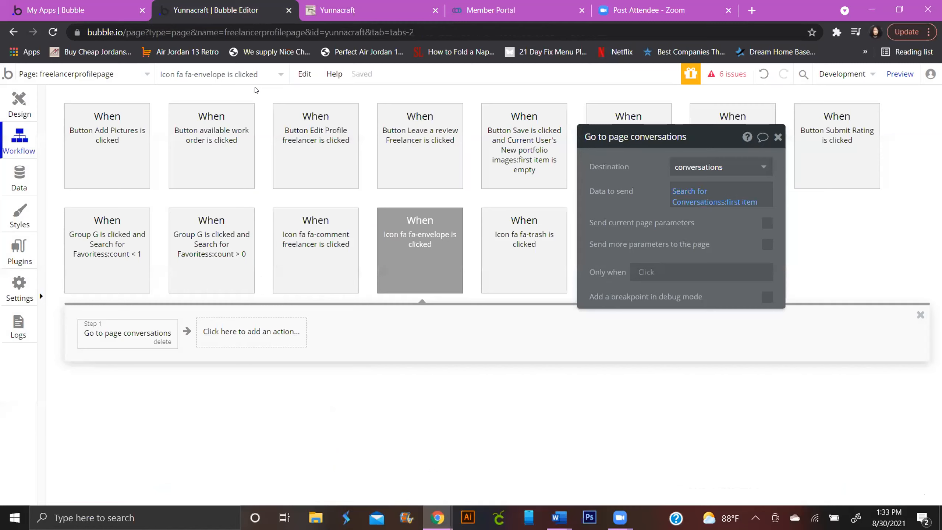
click(20, 106)
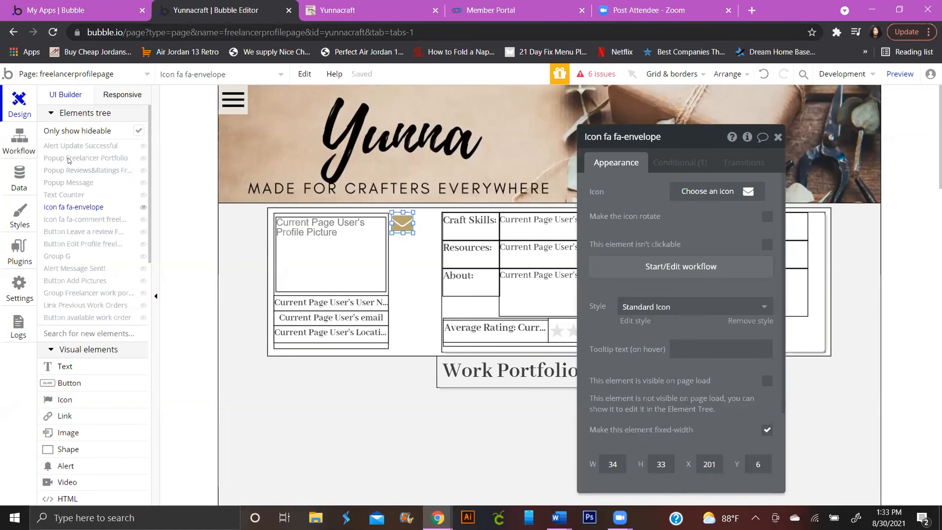
click(96, 76)
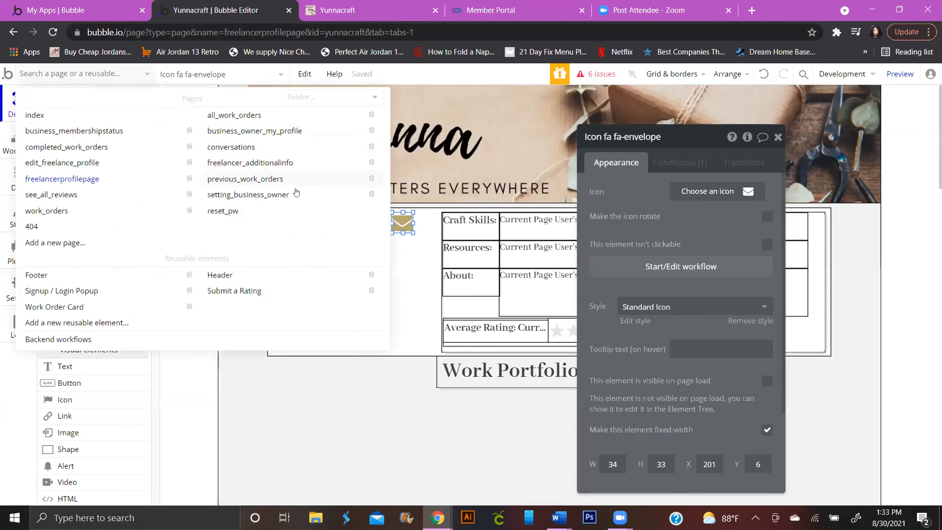
click(320, 415)
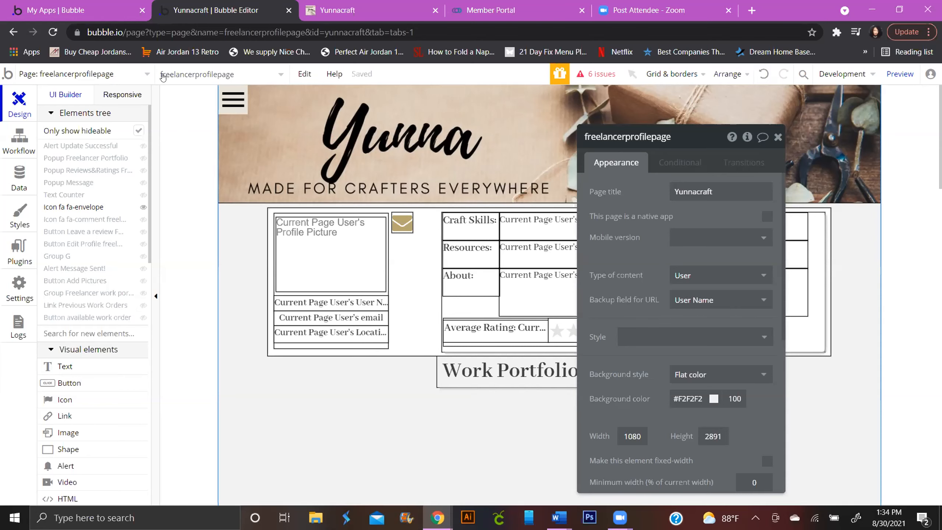
Open the business_owner_my_profile page for editing.
click(147, 76)
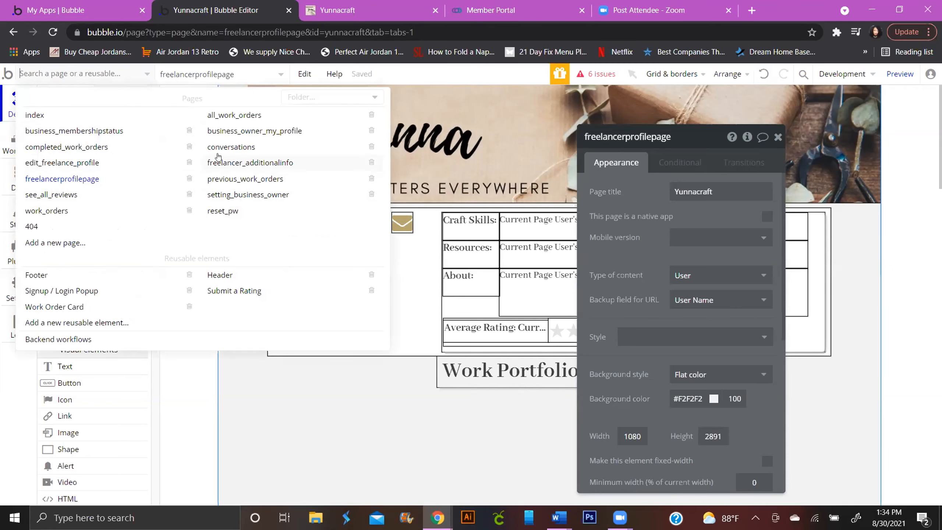
mouse_move(224, 151)
click(74, 130)
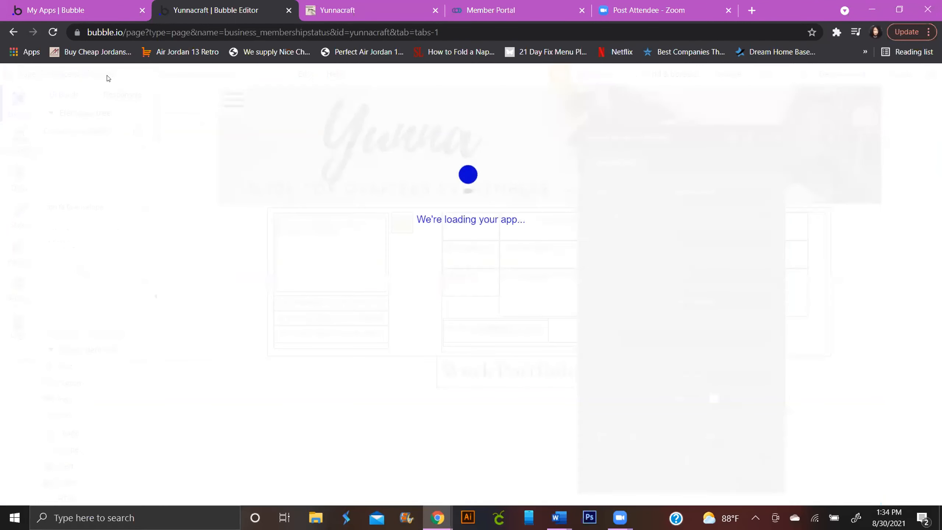
click(103, 77)
click(243, 130)
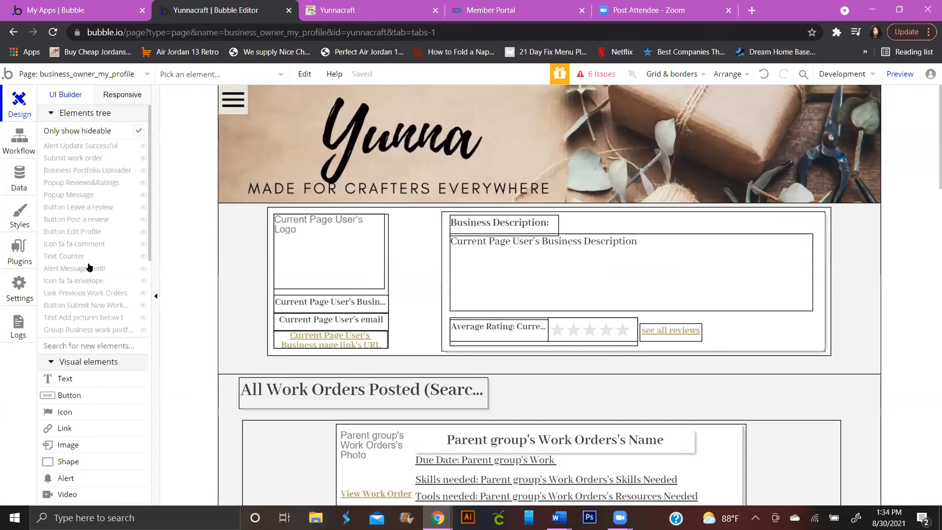
Review the conditions and appearance settings of the comment icon on the business profile page.
mouse_move(89, 268)
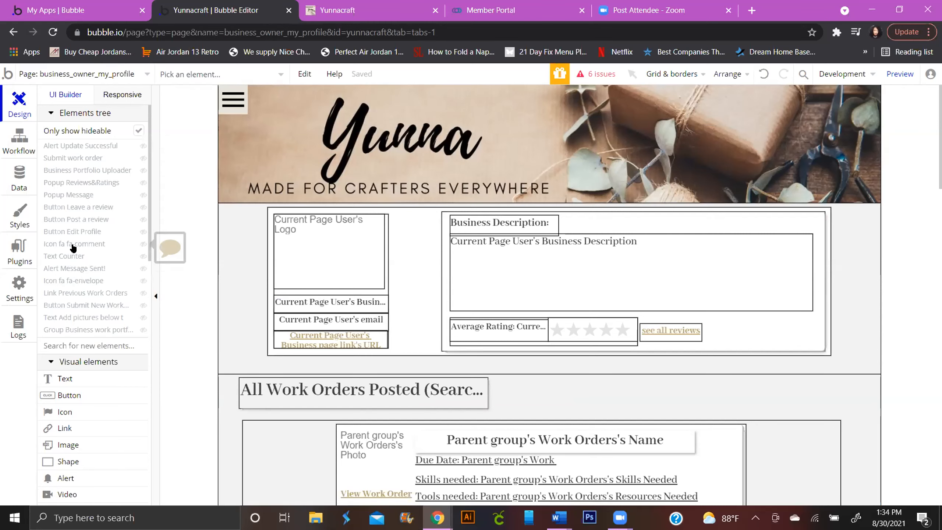
click(73, 247)
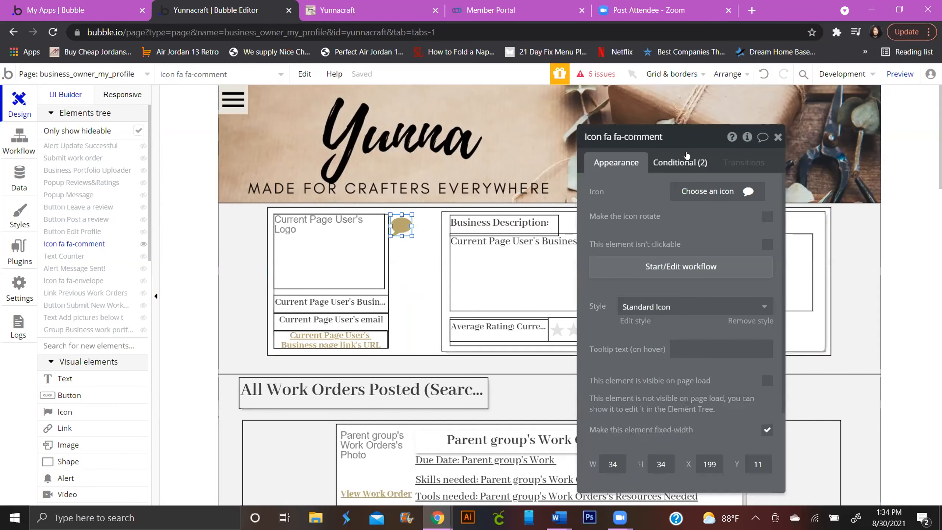
click(686, 161)
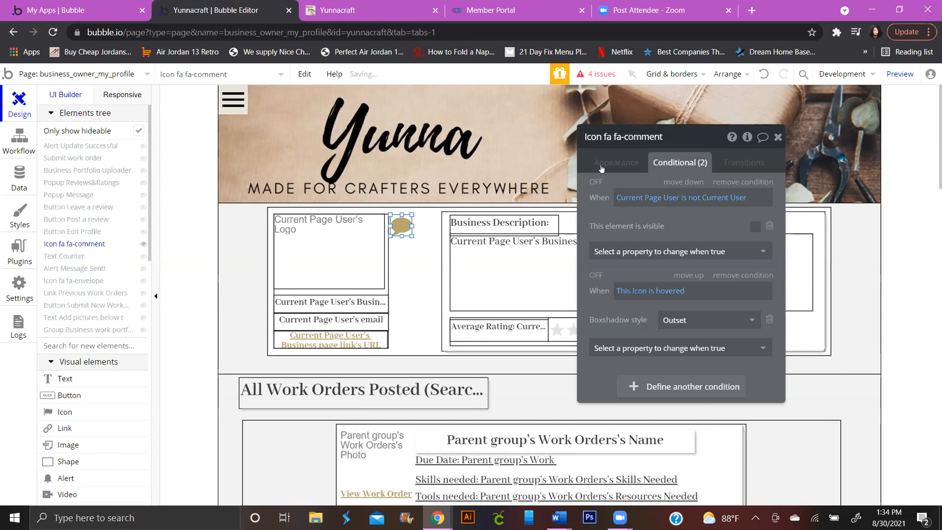
click(616, 162)
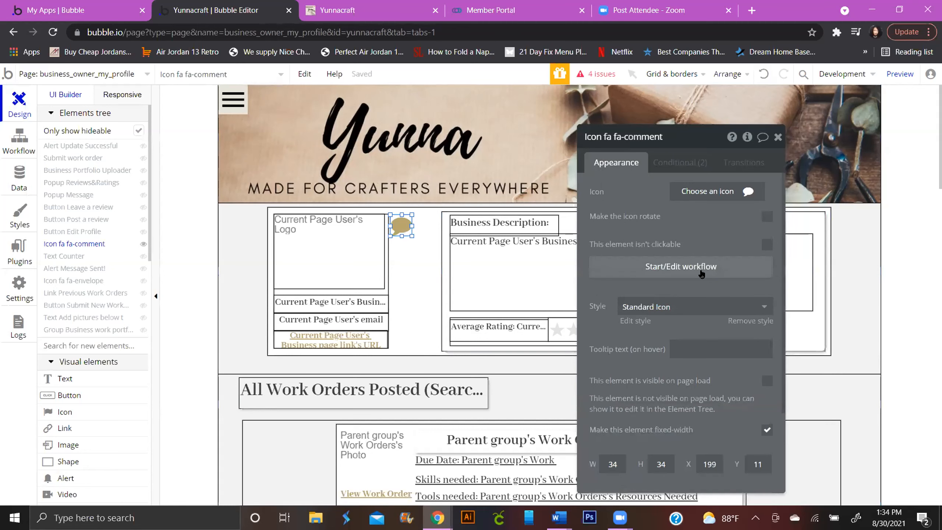
click(777, 137)
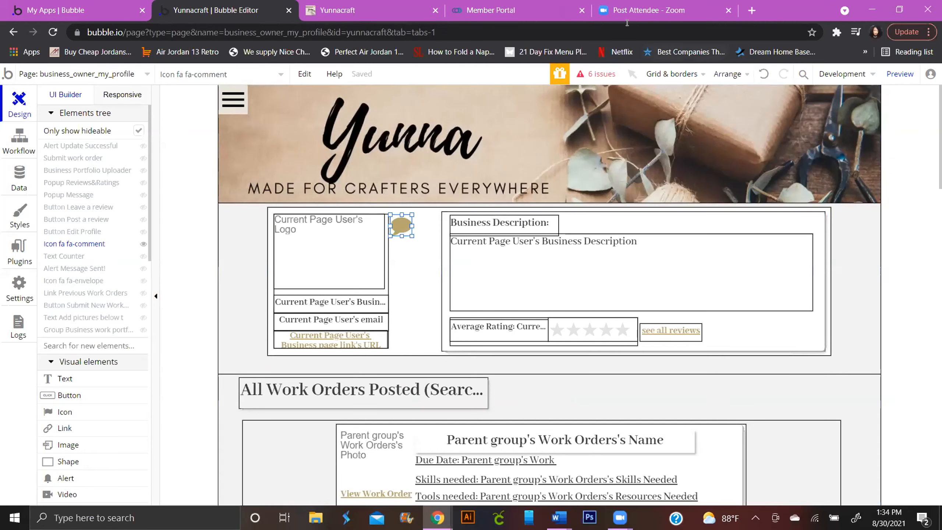
Reload the K&G Fashion profile preview and open its navigation menu to check the messaging icons.
click(370, 10)
key(F5)
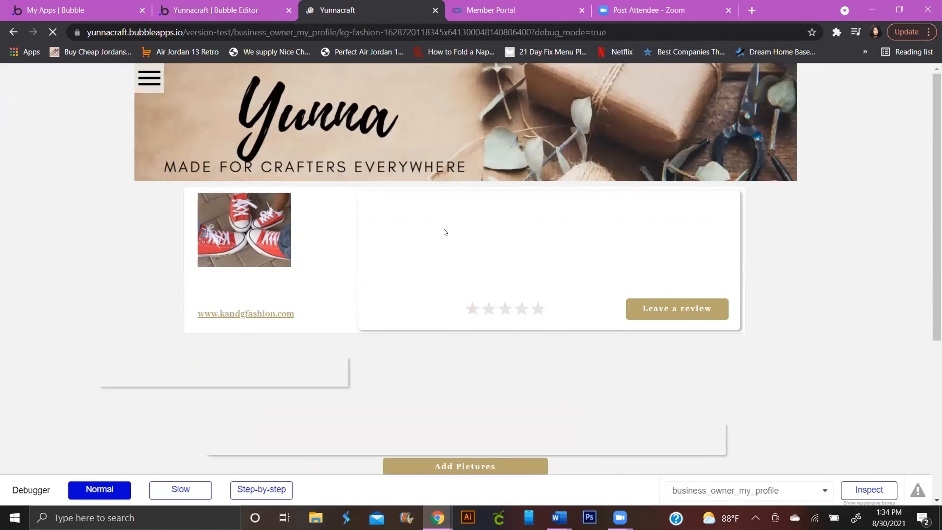
click(151, 80)
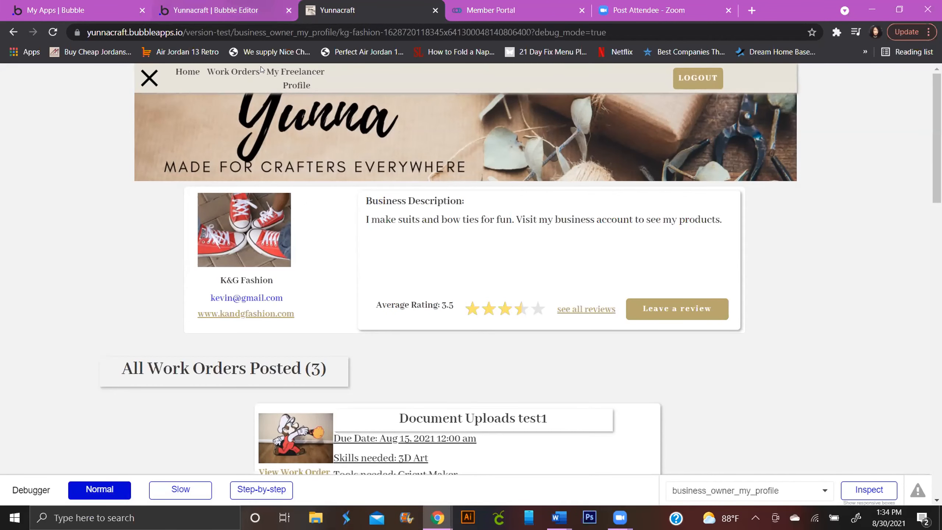
Check the envelope icon's condition on business_owner_my_profile and make the icon visible on page load.
click(249, 11)
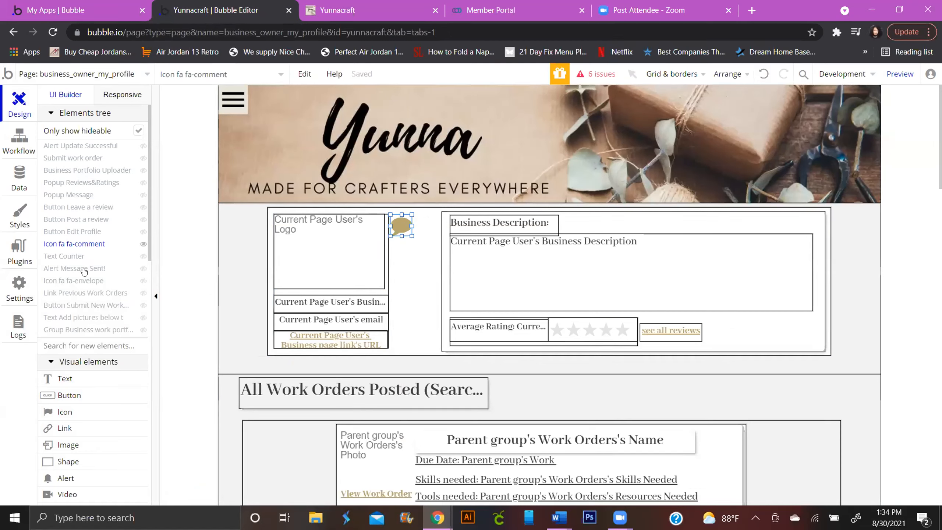
click(82, 281)
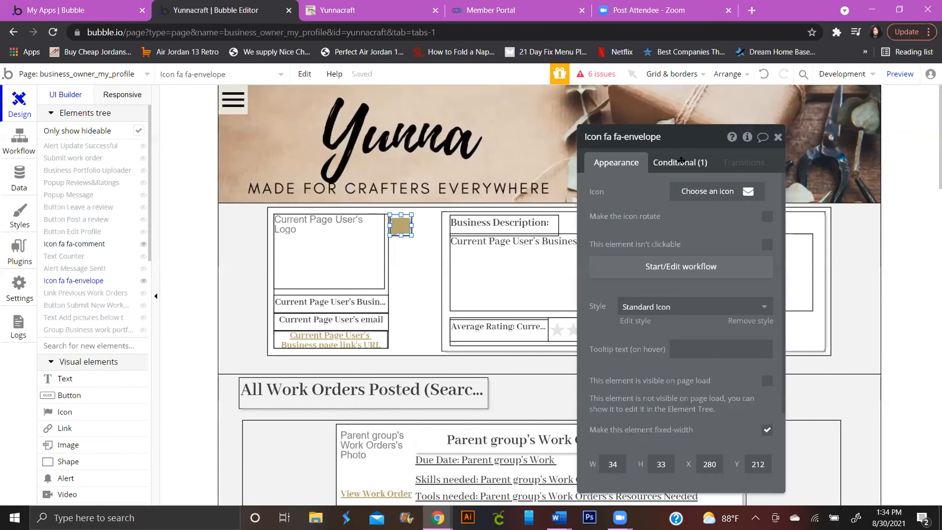
click(681, 162)
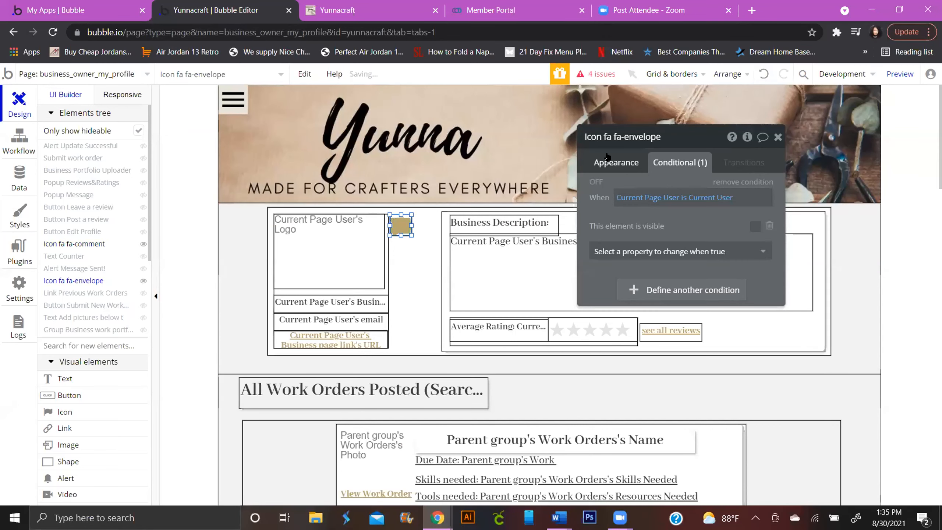
click(615, 163)
click(767, 381)
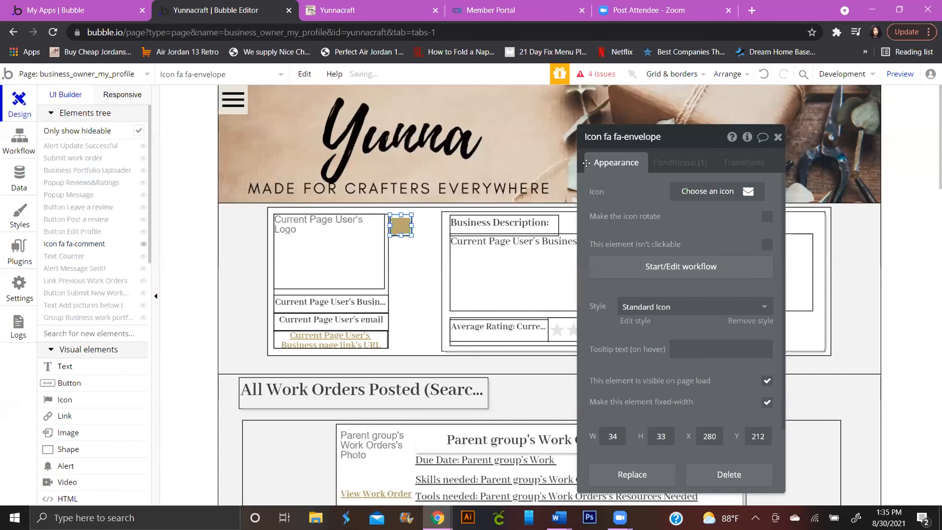
Open the conversations page from the envelope icon on the K&G Fashion profile preview and examine its chat area.
click(331, 10)
click(245, 77)
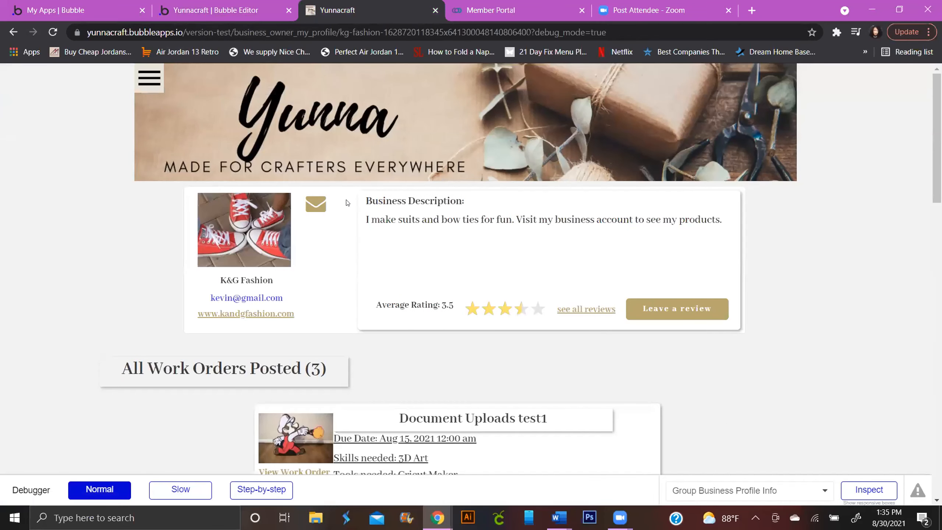
click(315, 201)
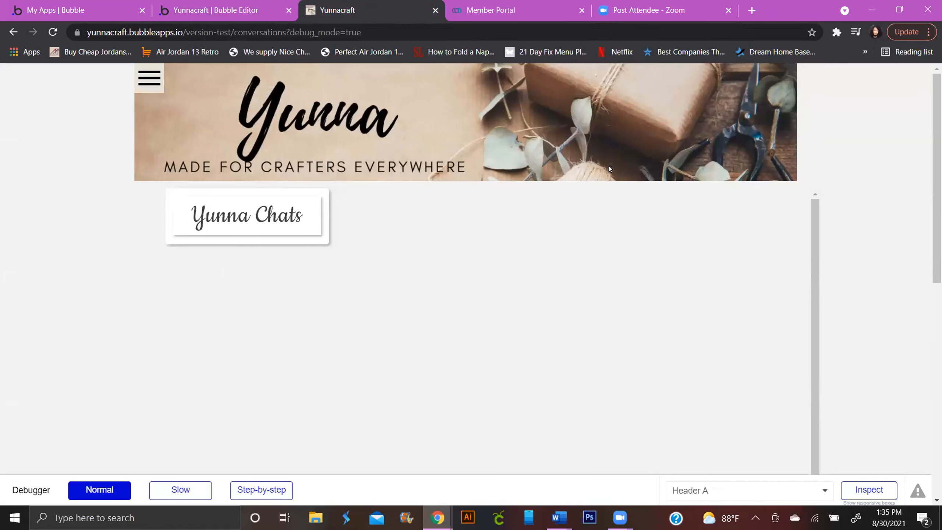
scroll(610, 169, down, 5)
scroll(610, 169, up, 5)
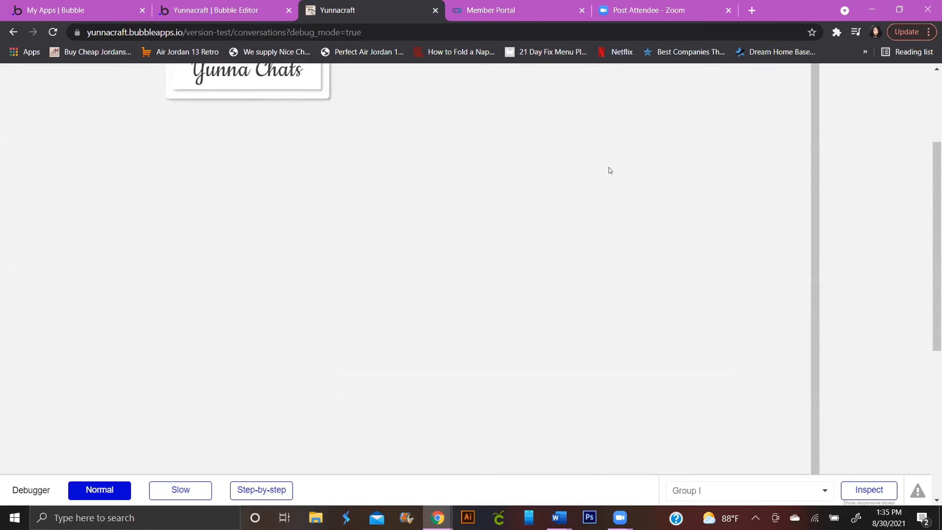
scroll(610, 170, up, 2)
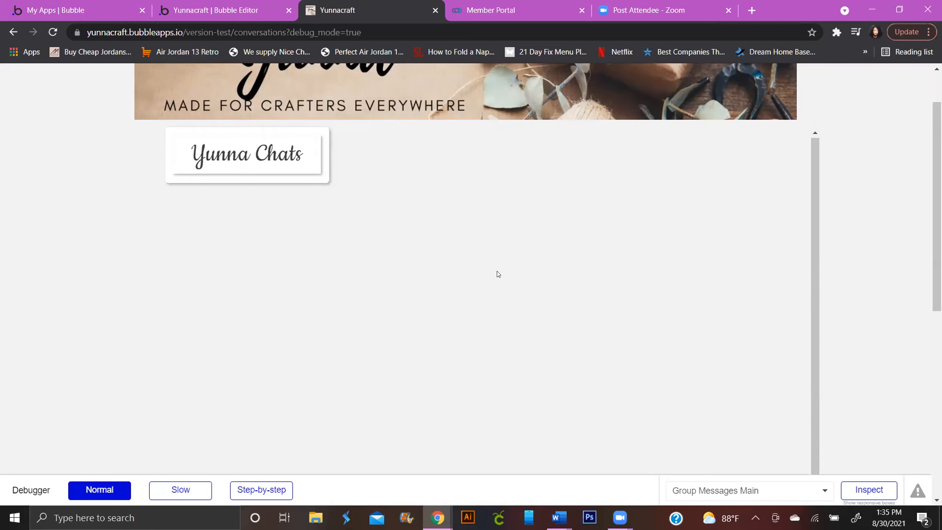
scroll(498, 275, down, 5)
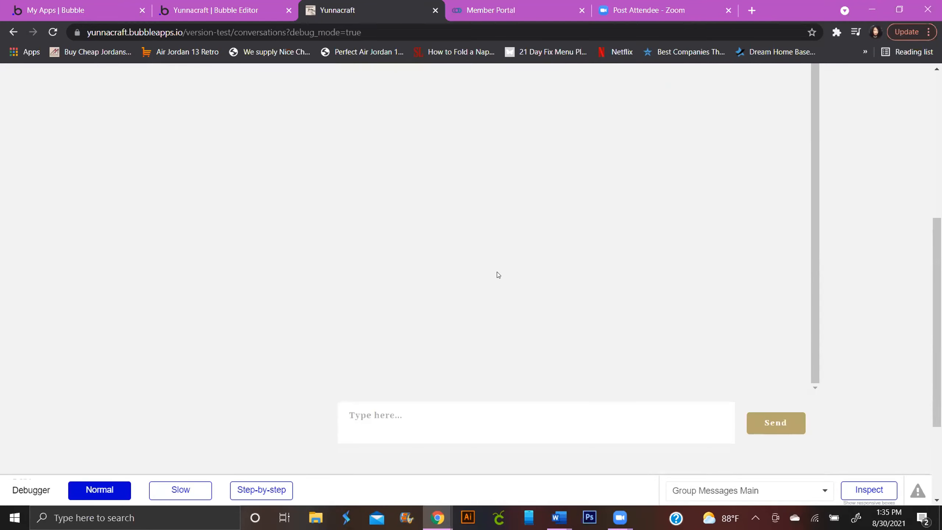
scroll(506, 273, up, 5)
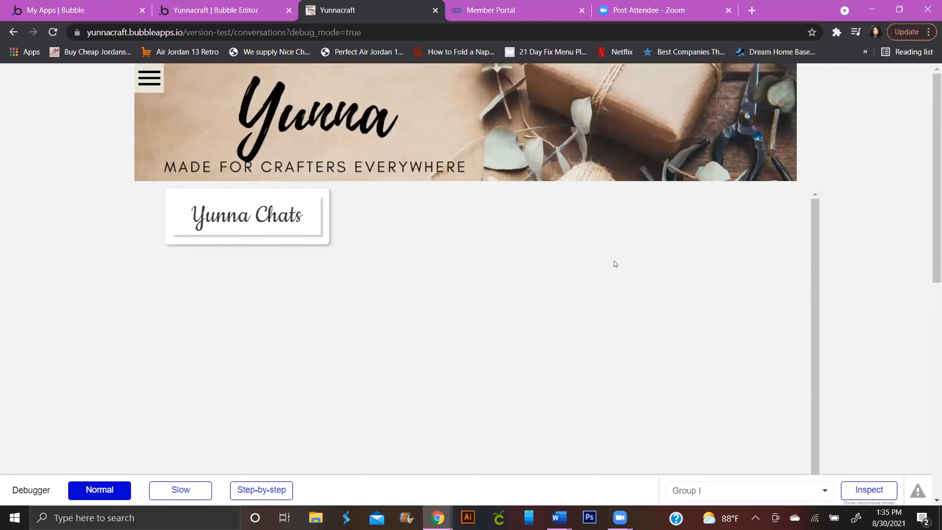
Return to the editor and open the conversations page at its Yunna Chats section.
click(206, 10)
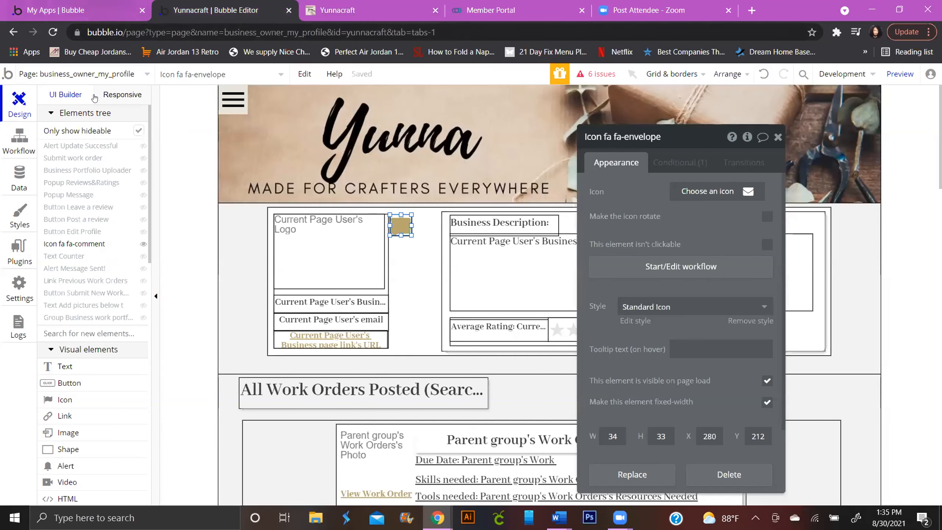
click(102, 72)
click(243, 148)
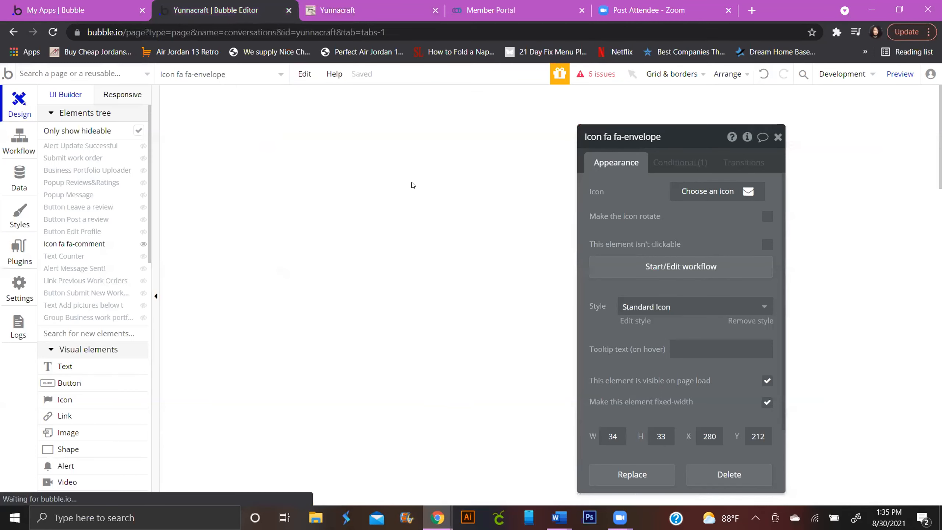
scroll(427, 200, down, 2)
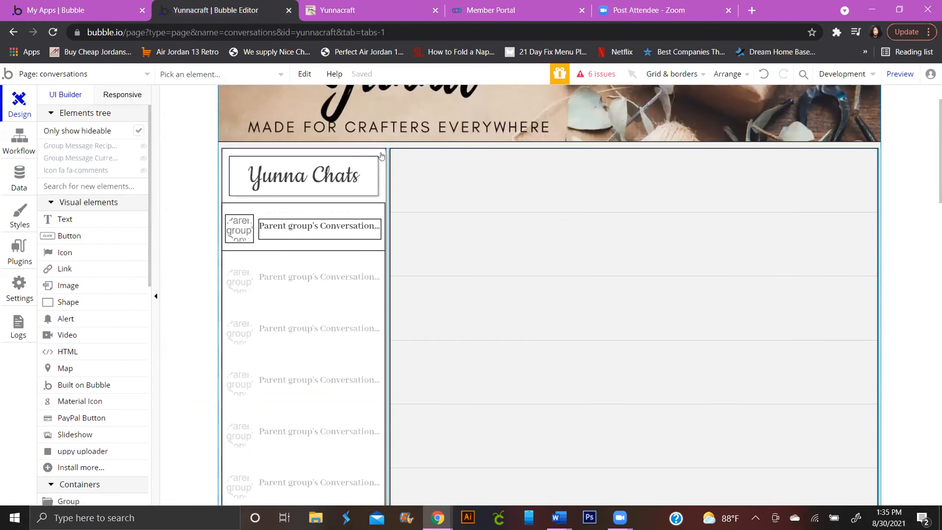
double_click(395, 154)
mouse_move(399, 152)
mouse_down()
mouse_move(398, 168)
mouse_move(396, 155)
mouse_up()
click(390, 145)
click(764, 75)
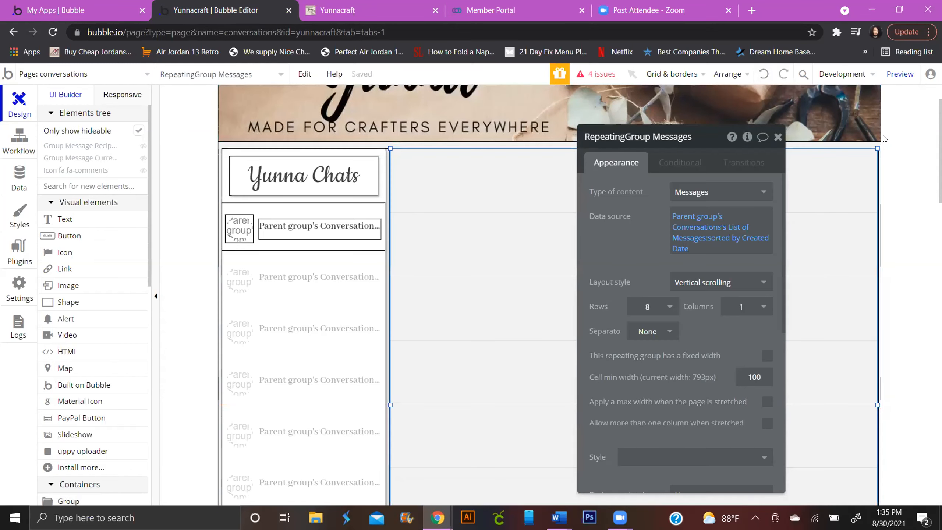
Shift Group Messages Main and the Yunna Chats list slightly down from the header inside their parent group.
click(902, 155)
click(876, 148)
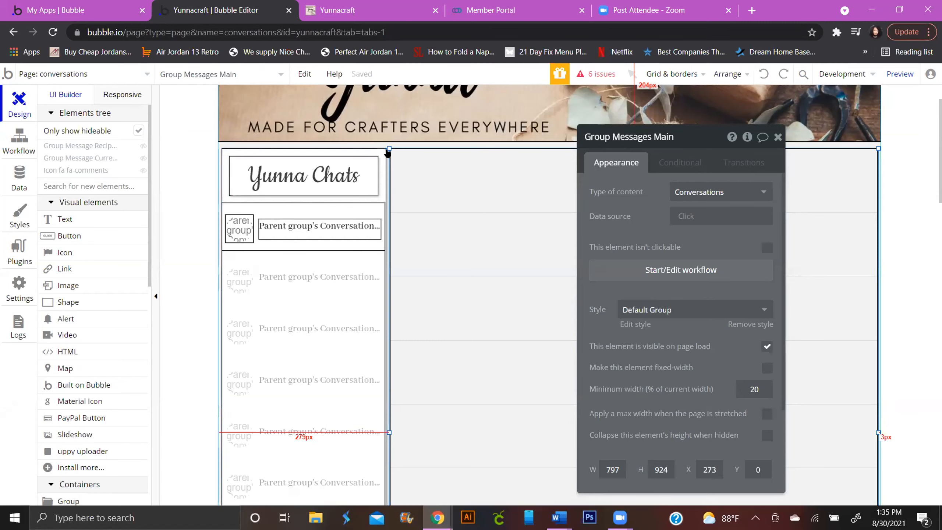
drag(387, 152, 390, 157)
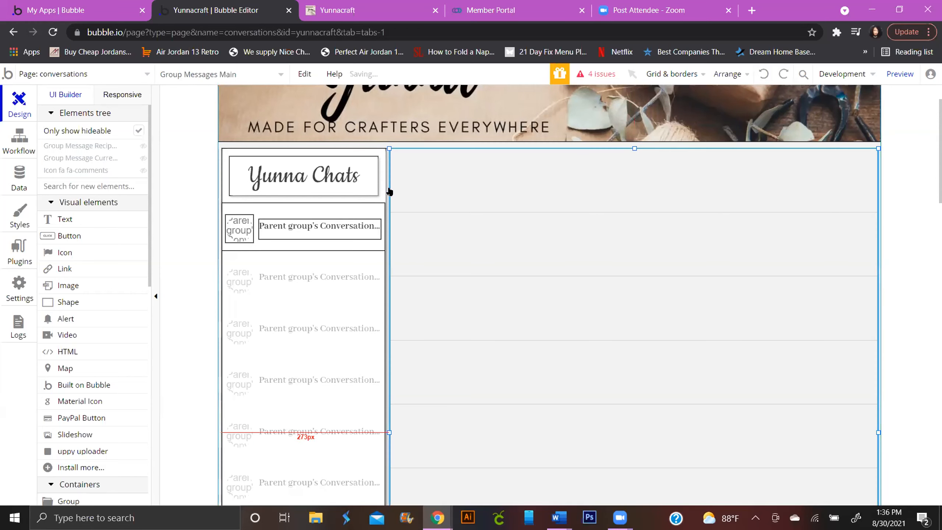
right_click(404, 164)
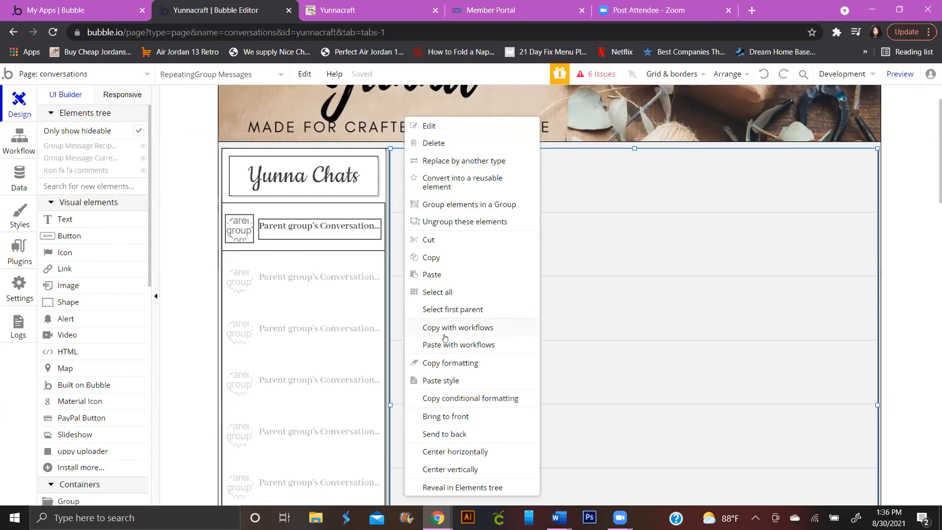
click(444, 309)
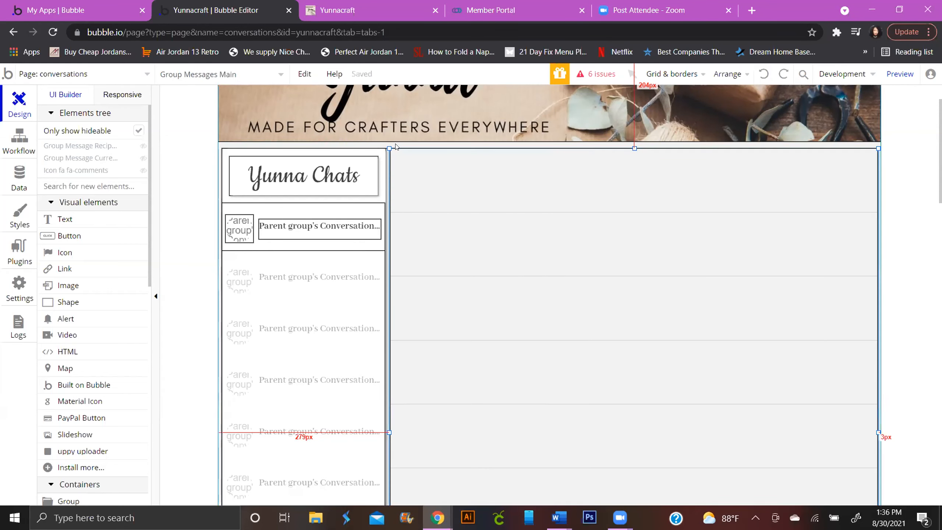
drag(388, 150, 361, 168)
click(380, 148)
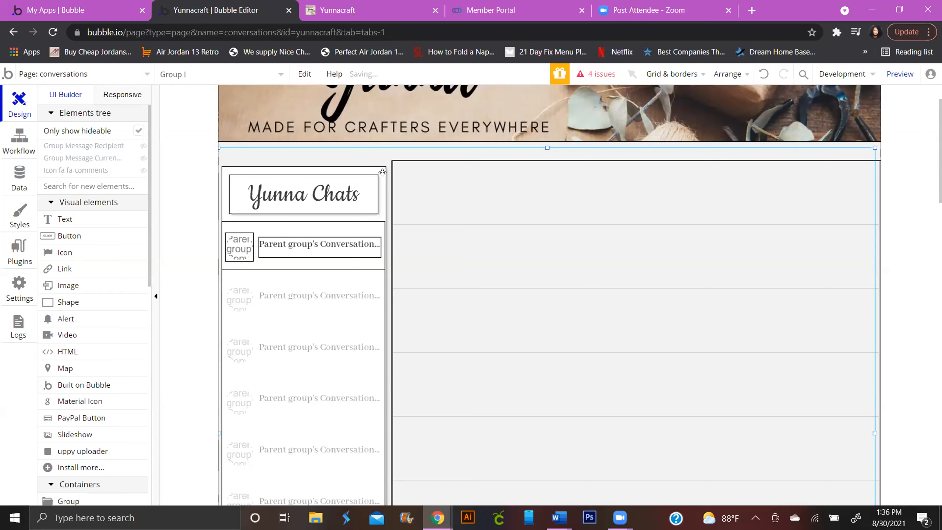
Extend the conversations page's bottom edge well below the message input and Send button.
scroll(378, 201, down, 8)
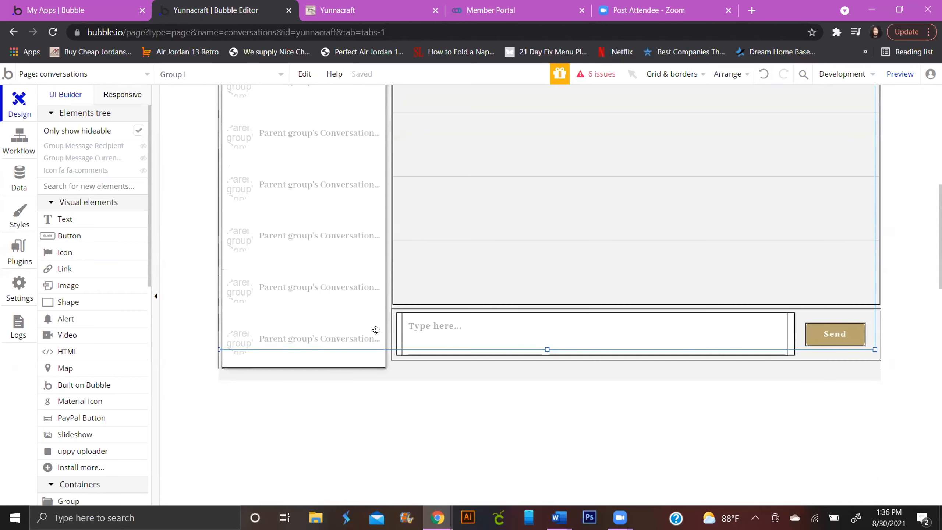
click(474, 367)
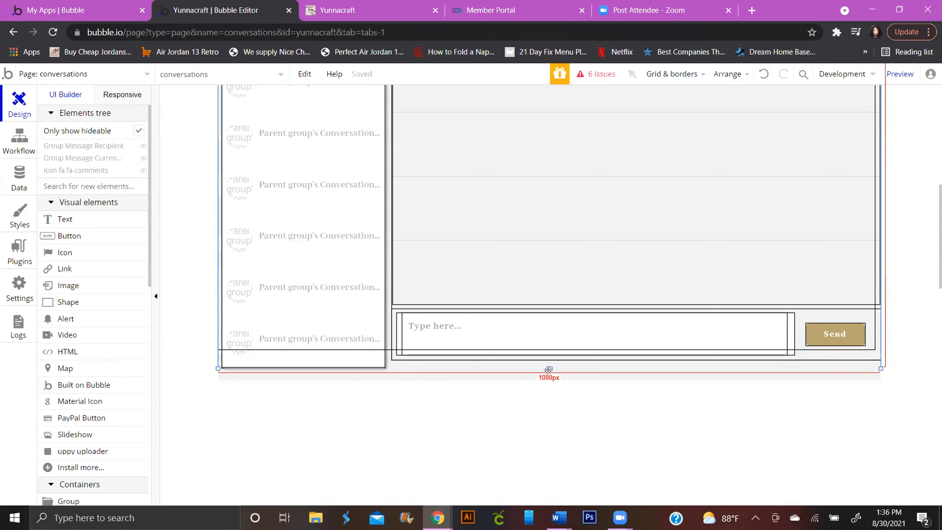
drag(546, 367, 547, 517)
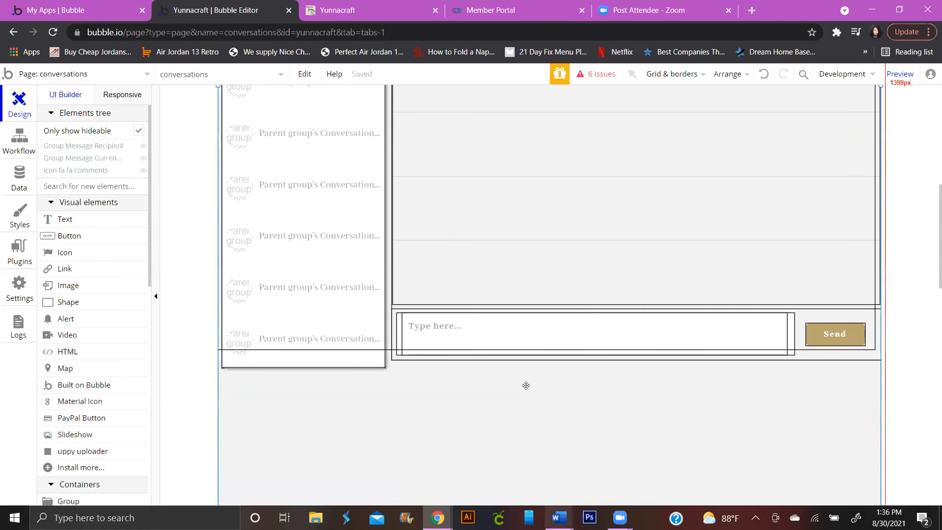
scroll(586, 382, down, 5)
drag(549, 211, 549, 326)
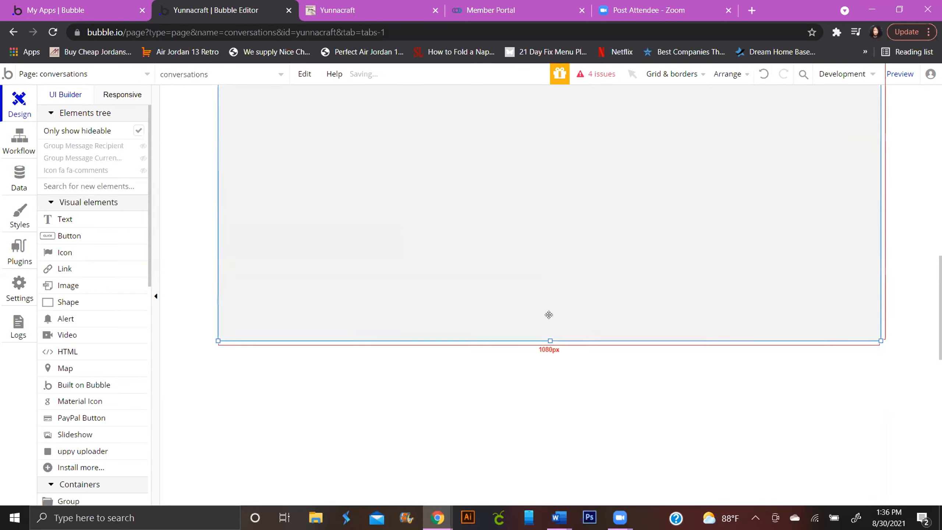
Move Group I slightly to the right and stretch it downward past the message input area.
scroll(555, 262, up, 5)
scroll(538, 319, up, 2)
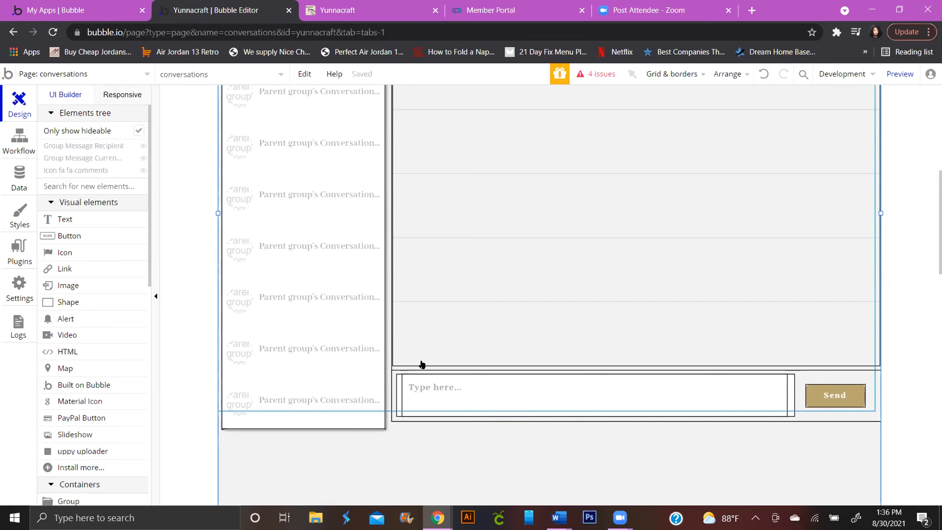
mouse_move(414, 364)
mouse_down()
mouse_move(413, 393)
mouse_move(415, 381)
mouse_up()
drag(547, 429, 546, 290)
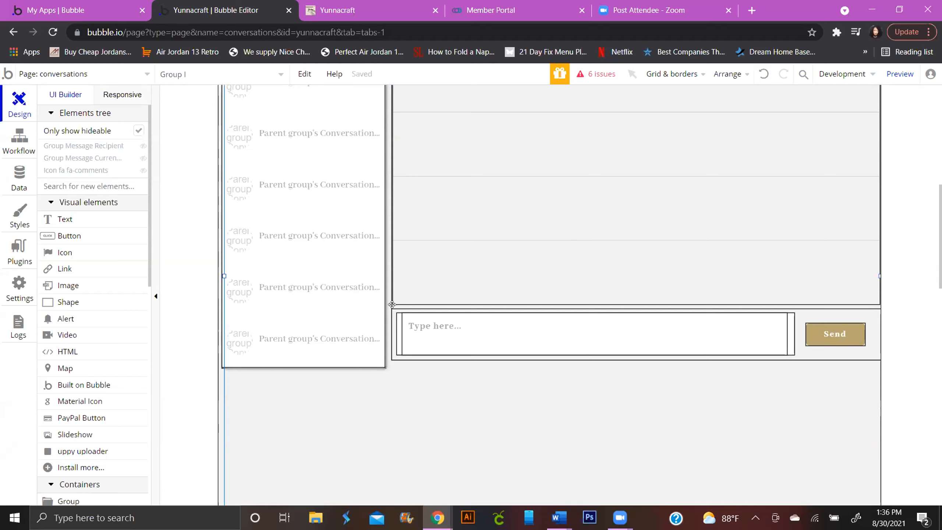
Move Group I, the Yunna Chats list and Group Messages Main down, leaving about 335 px between Group Messages Main and the header banner.
mouse_move(393, 315)
mouse_down()
mouse_move(398, 346)
mouse_move(397, 324)
mouse_up()
scroll(286, 318, up, 6)
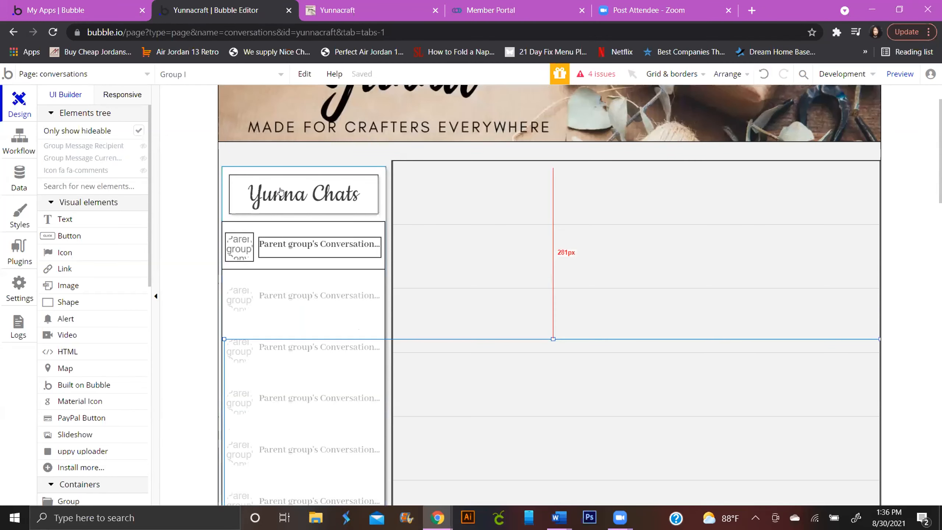
click(273, 166)
drag(274, 170, 283, 349)
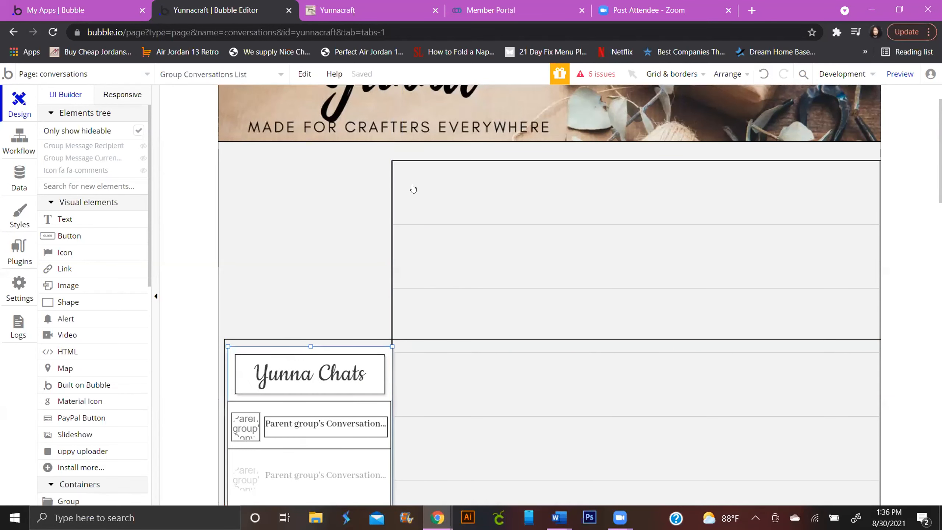
click(390, 163)
drag(389, 164, 414, 357)
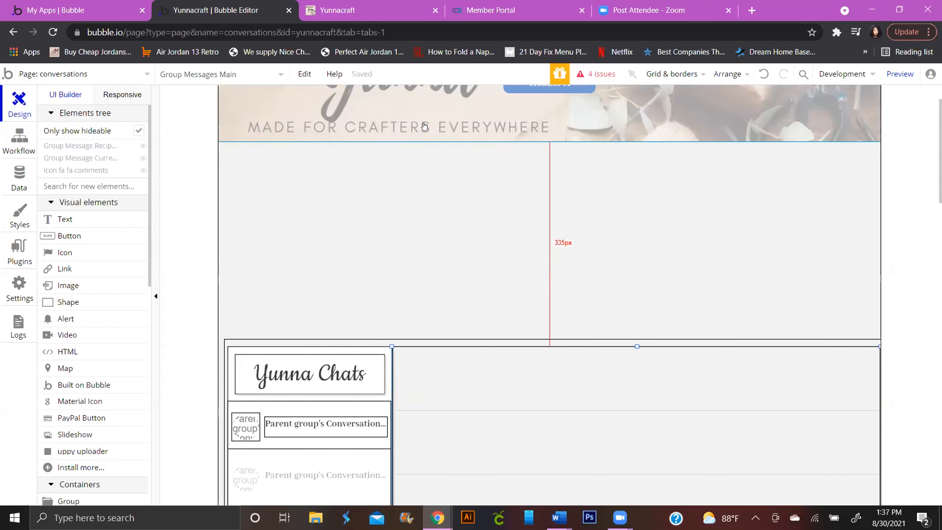
Draw a wide text element in the empty space directly below the header banner and enter "Message" as its text.
click(64, 219)
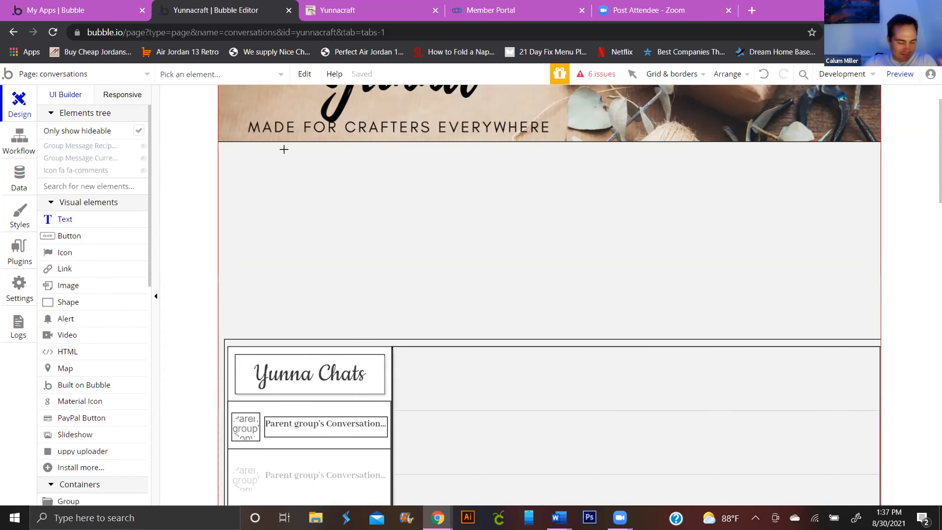
drag(288, 147, 823, 215)
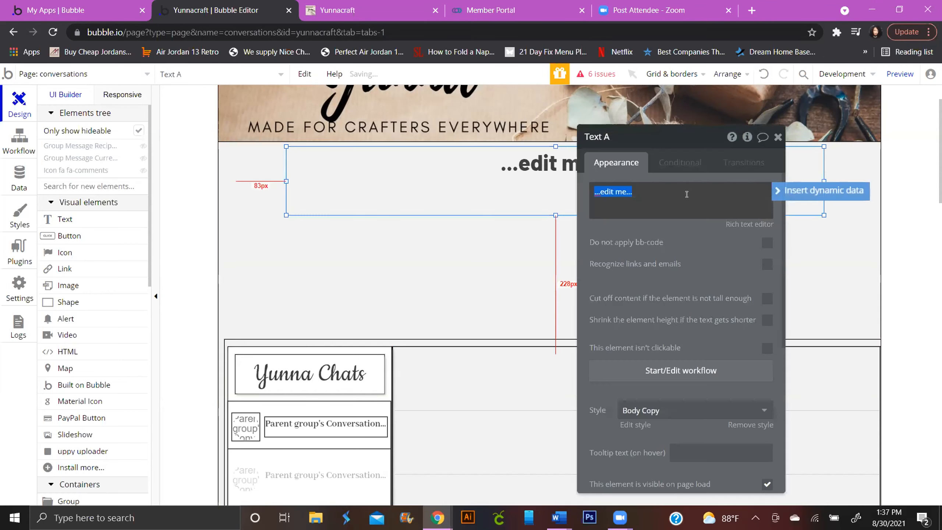
click(825, 191)
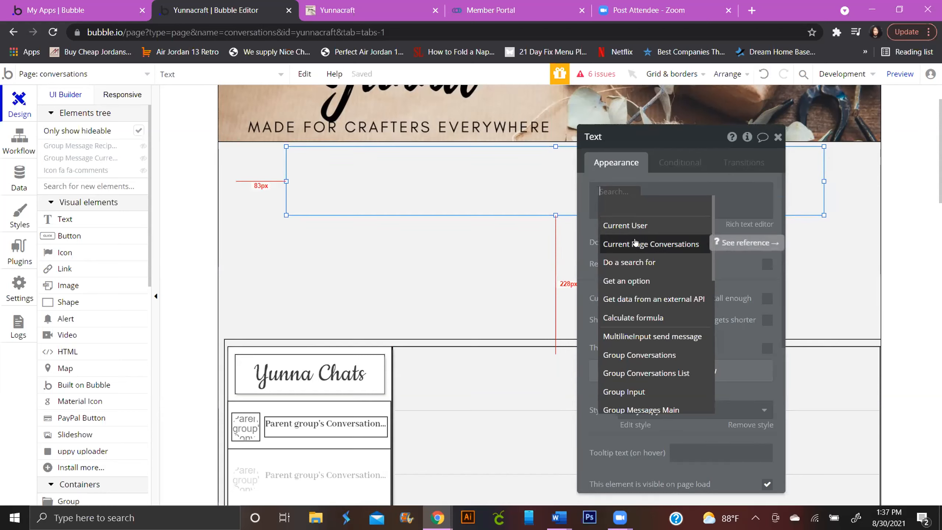
click(628, 187)
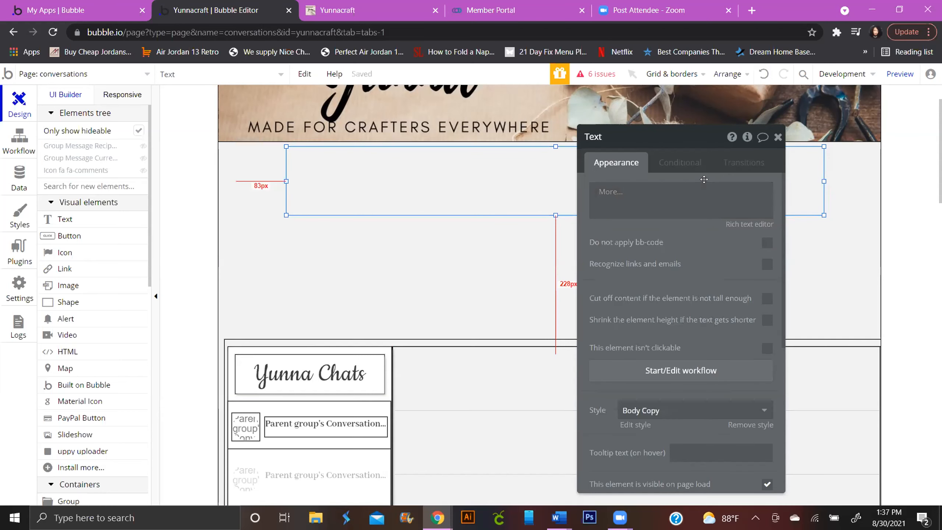
click(610, 195)
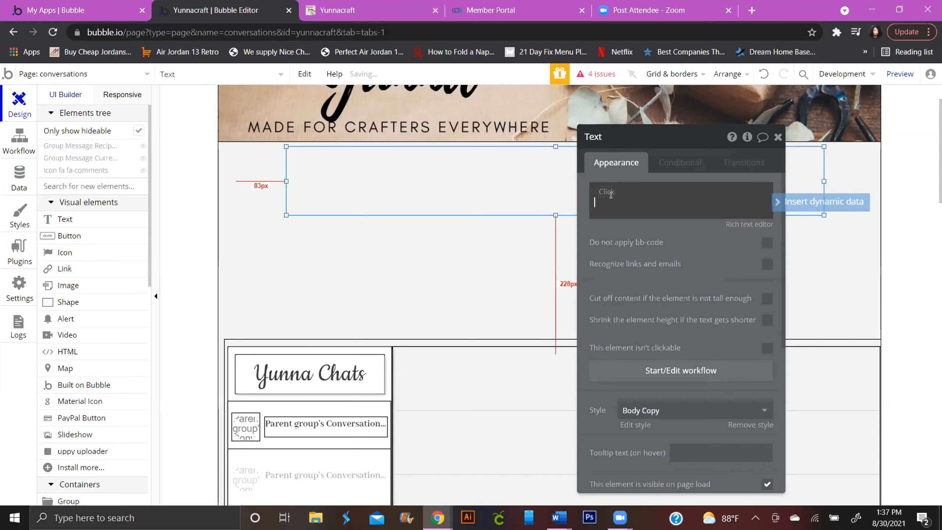
text(Message)
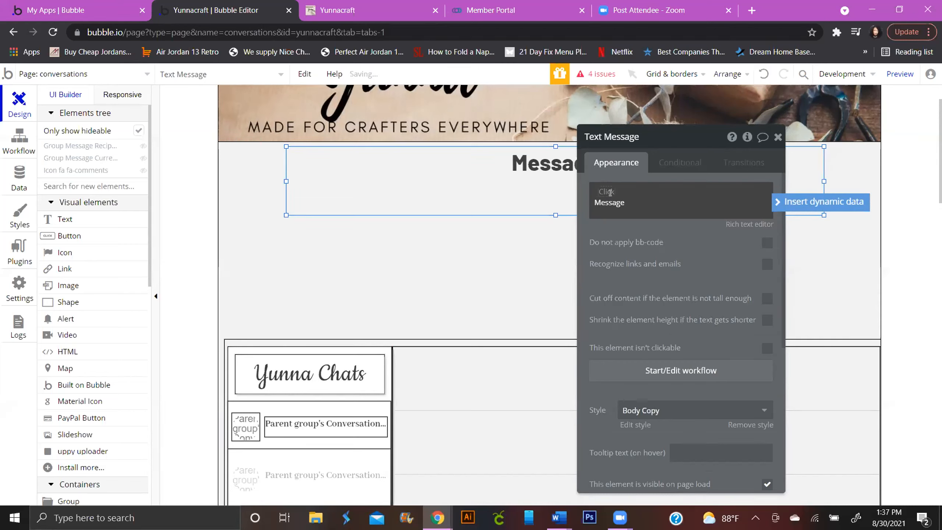
Append the dynamic expression Current Page Conversations's List of users:filtered after the word "Message" in the heading.
click(782, 202)
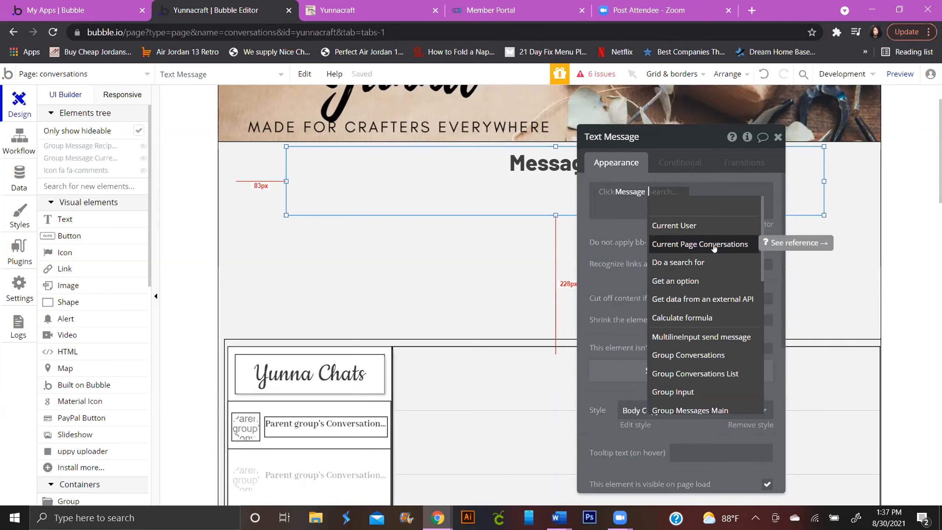
click(713, 246)
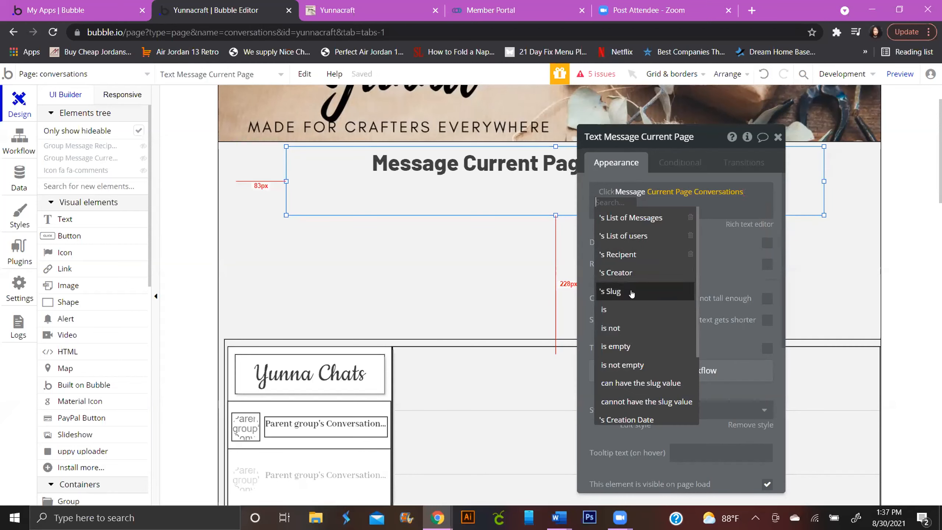
click(629, 237)
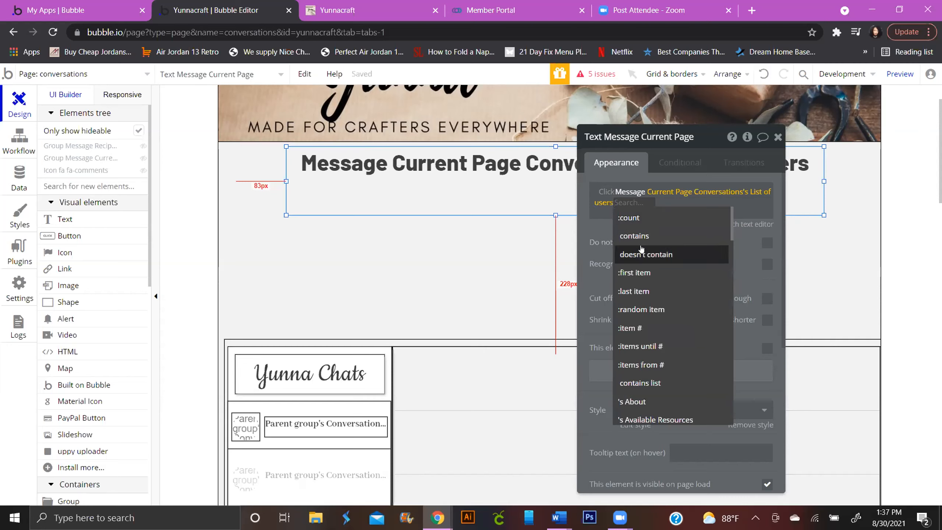
text(fil)
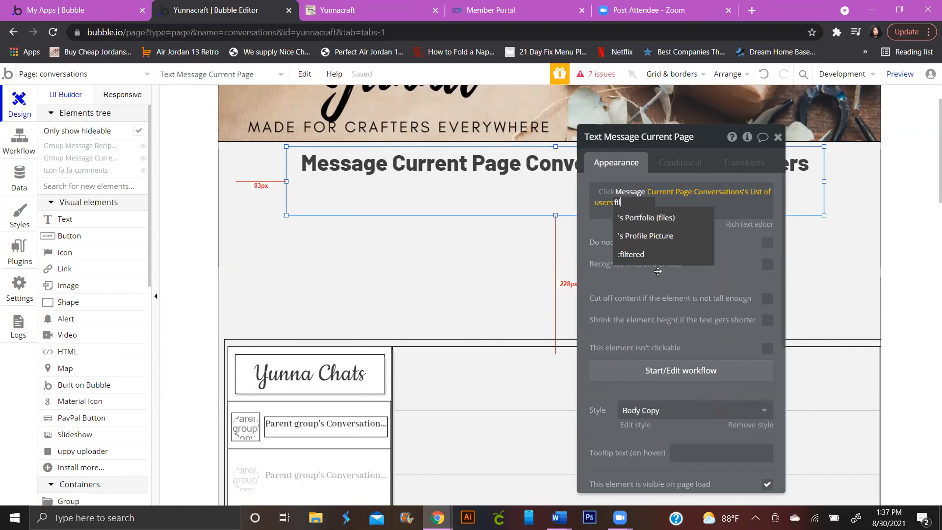
click(631, 254)
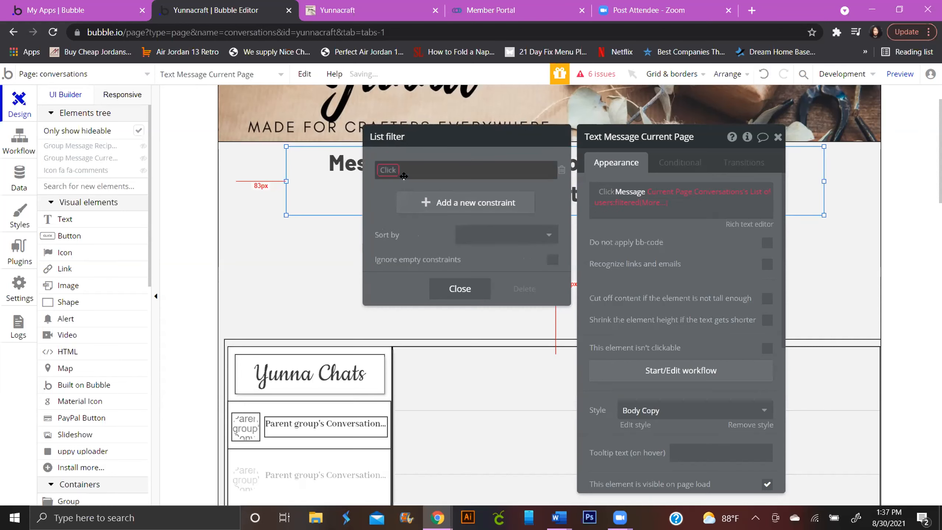
Constrain the heading's user list filter to unique id <> Current User's unique id.
click(389, 171)
scroll(430, 315, down, 15)
text(u)
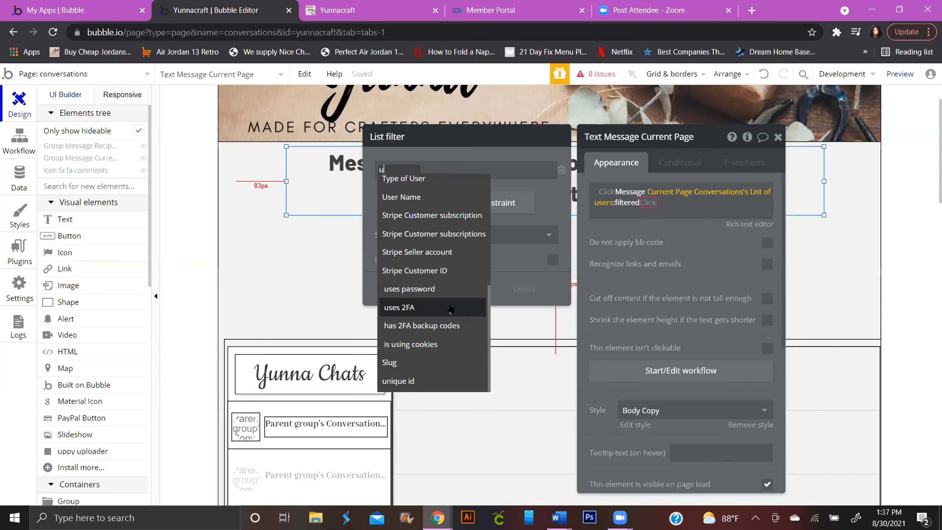
text(n)
click(422, 204)
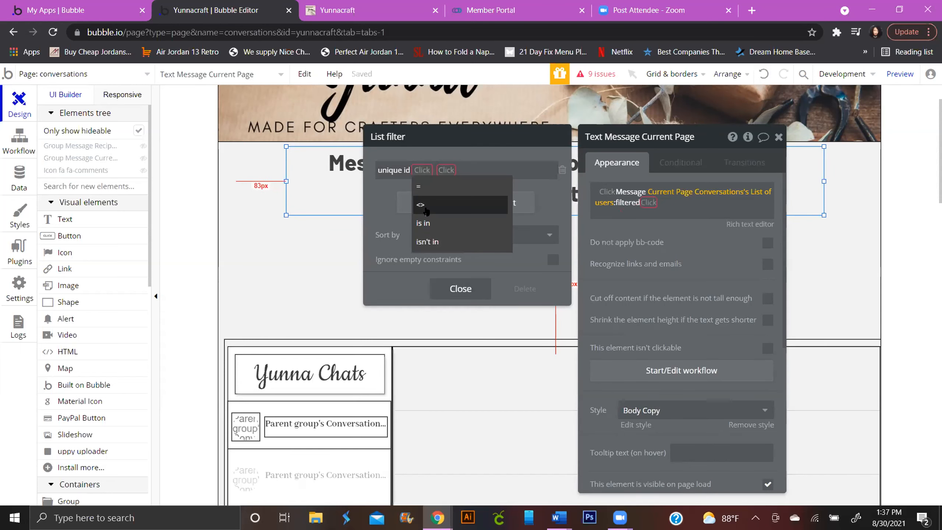
click(421, 206)
click(446, 199)
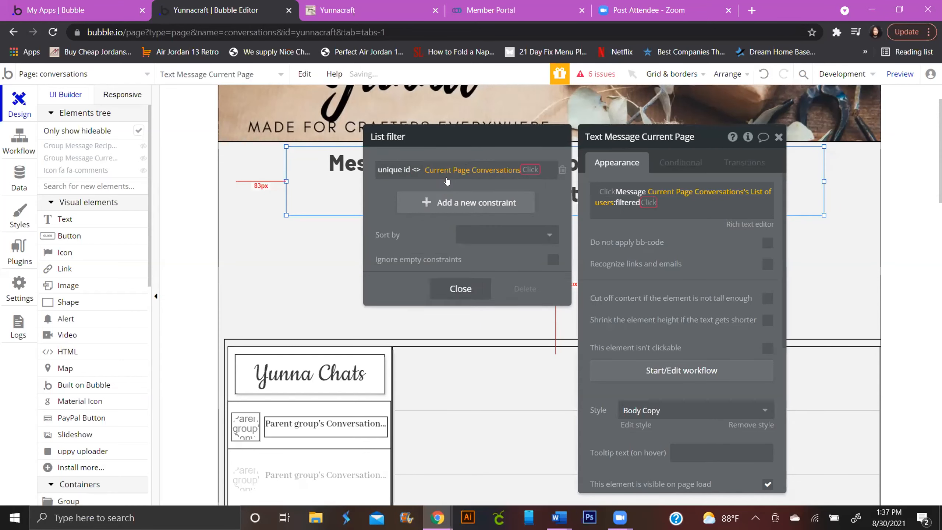
click(422, 168)
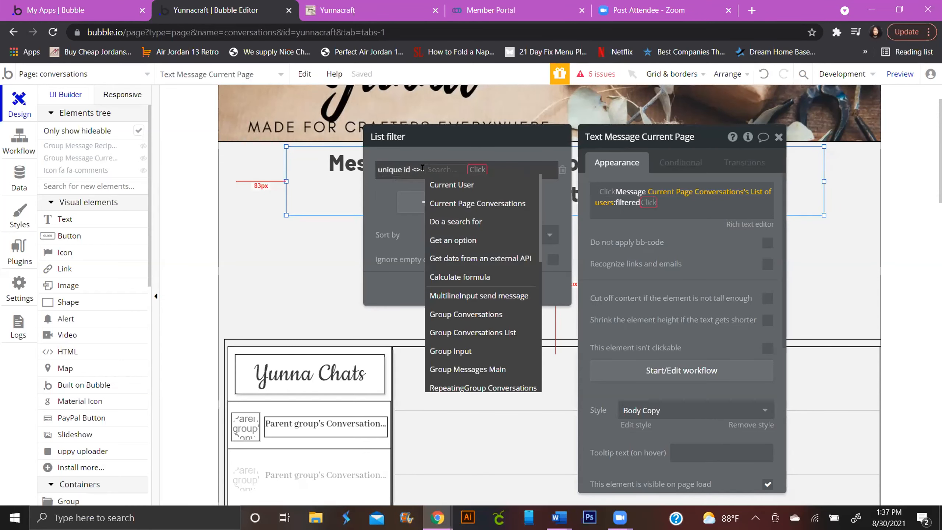
click(444, 185)
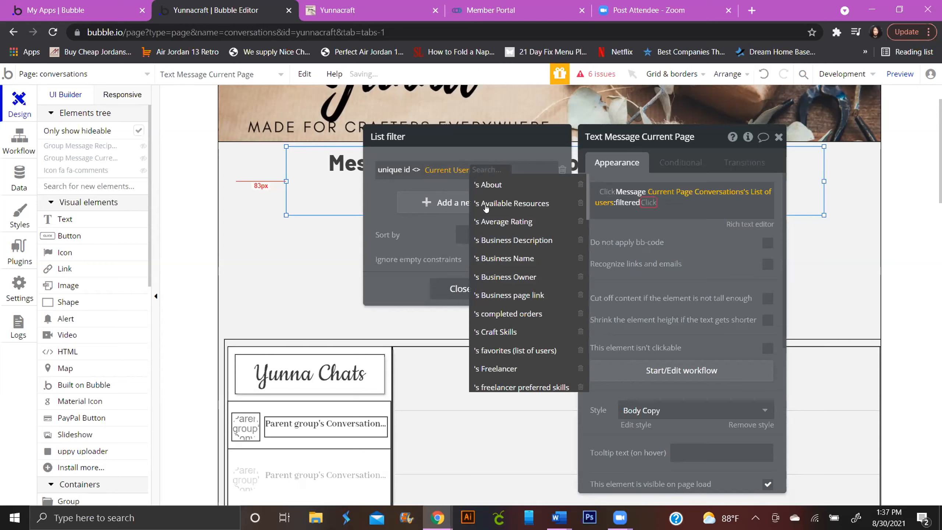
text(un)
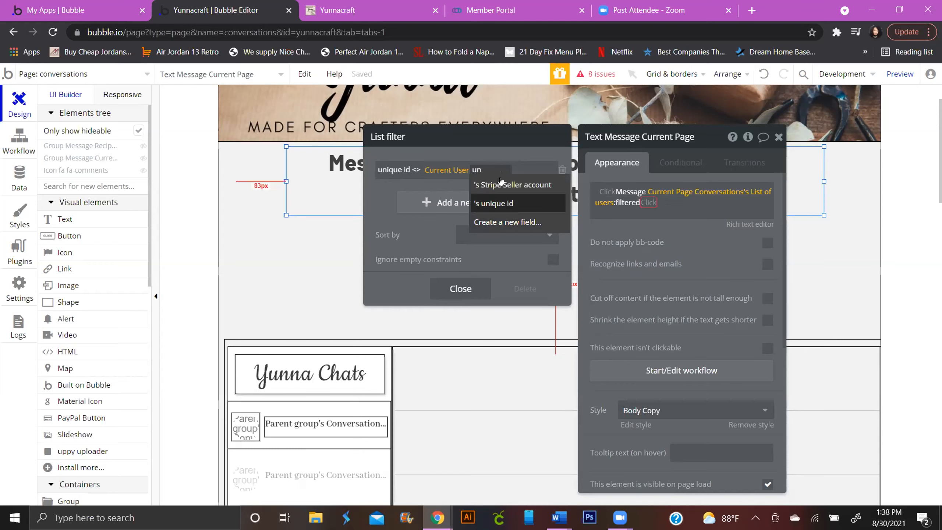
click(513, 204)
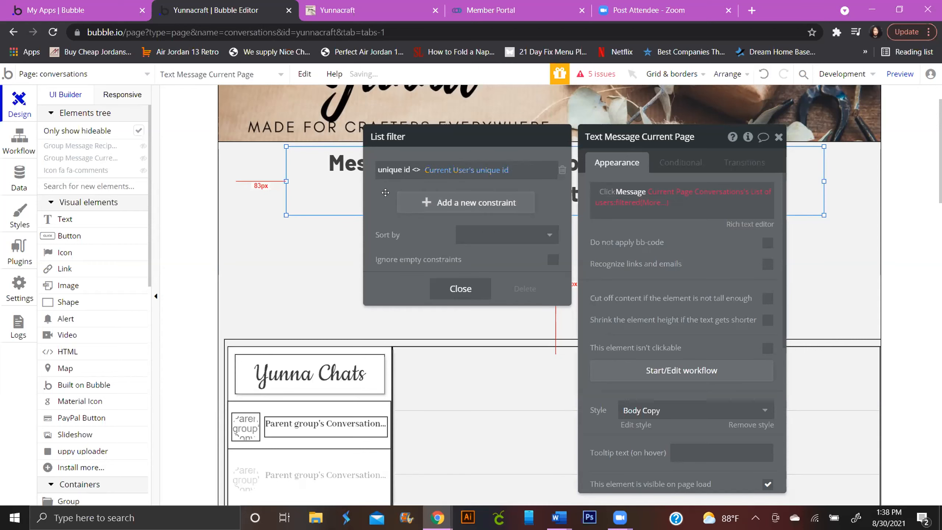
Complete the heading's dynamic expression so the filtered users output their User Name.
click(644, 203)
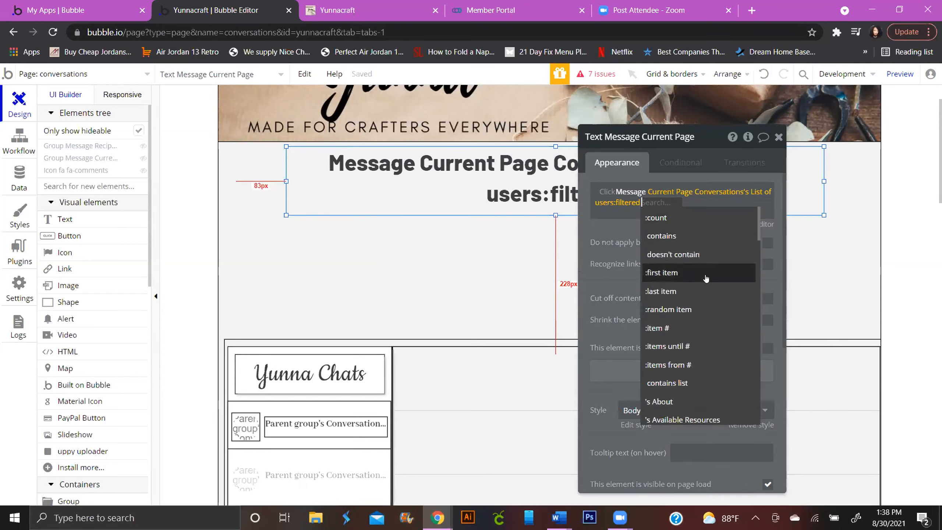
text(u)
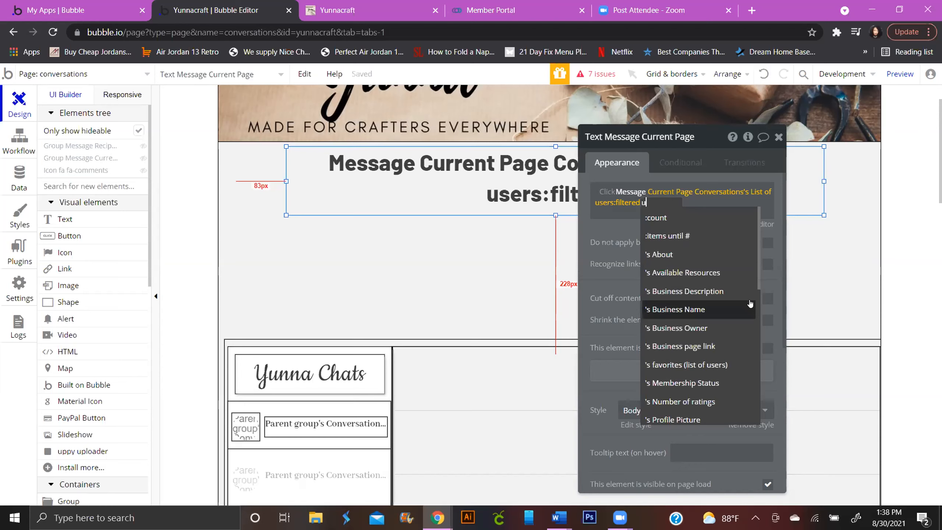
text(s)
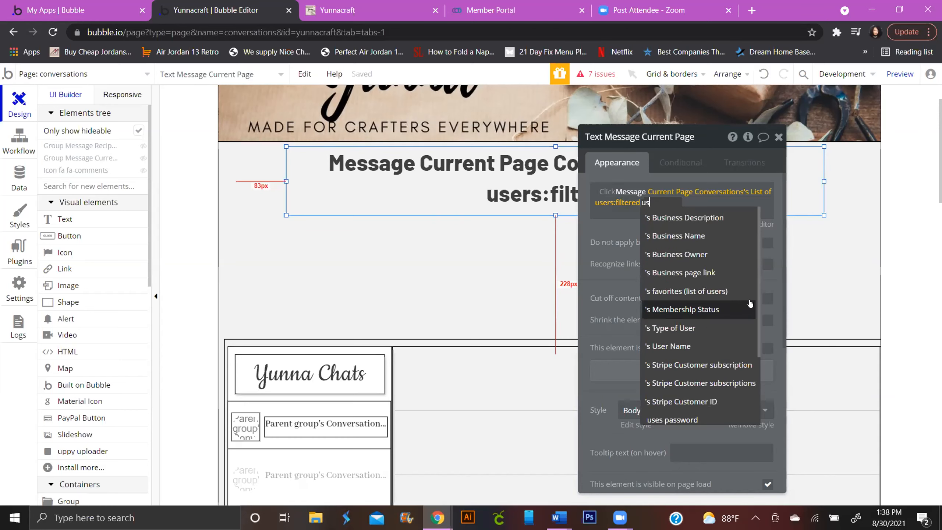
text(e)
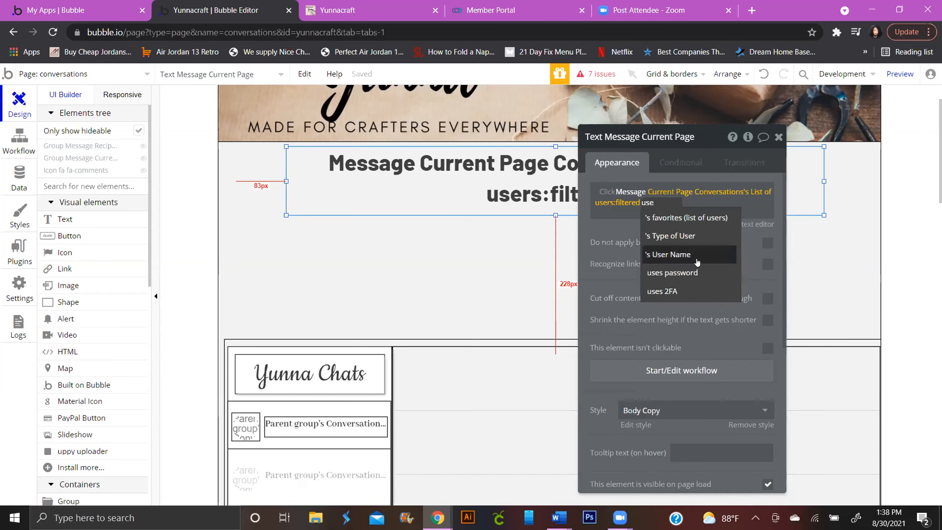
click(686, 255)
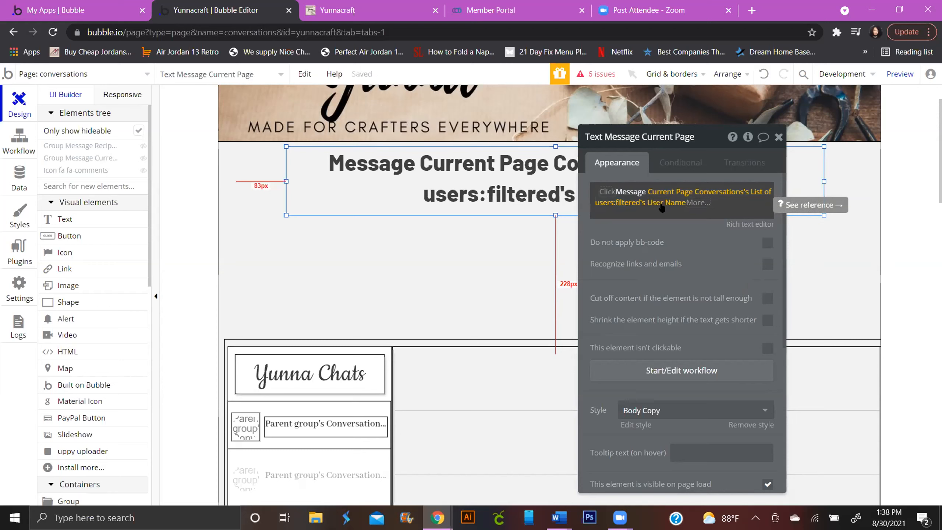
click(699, 201)
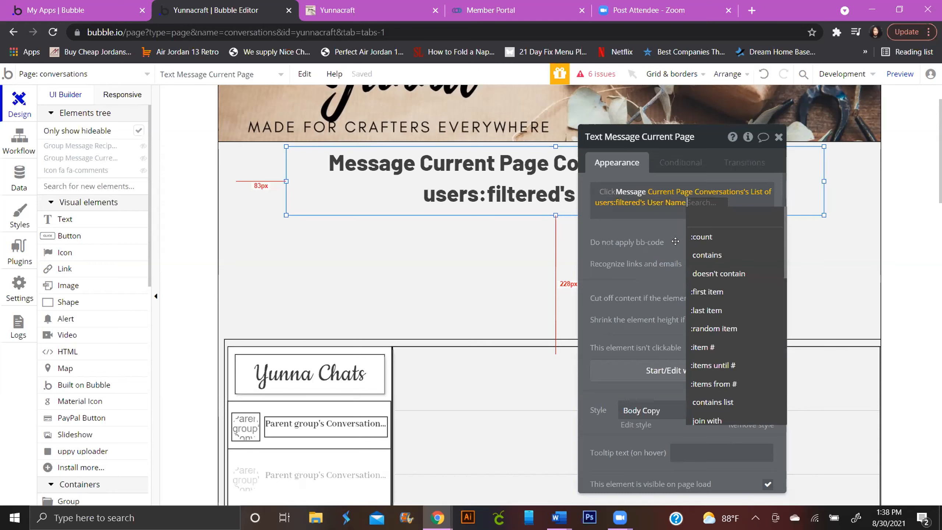
click(664, 217)
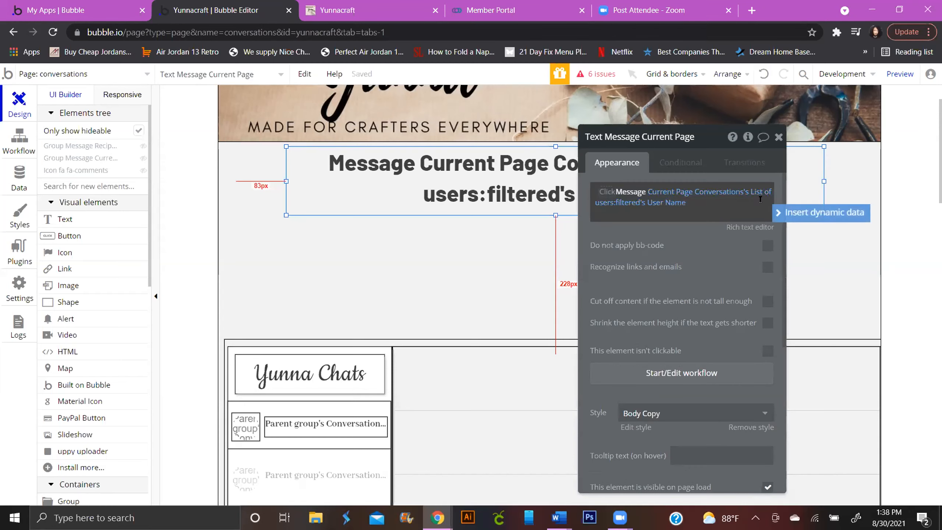
Append a second dynamic expression, Current Page Conversations's List of users:filtered, after the User Name in the heading.
click(821, 213)
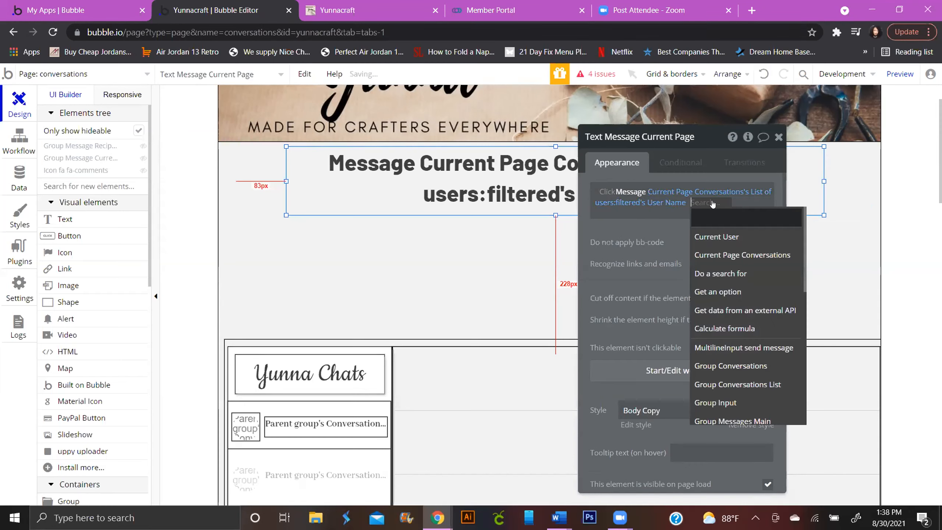
click(744, 253)
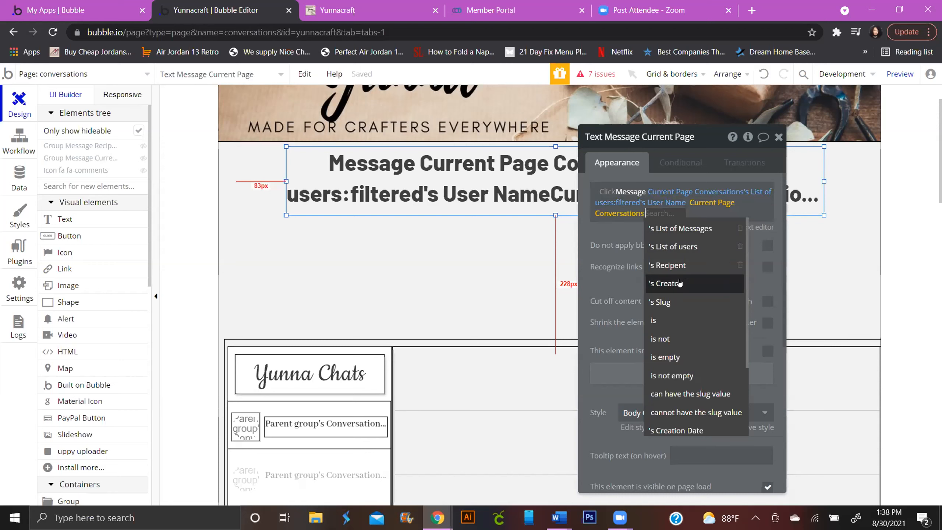
click(687, 247)
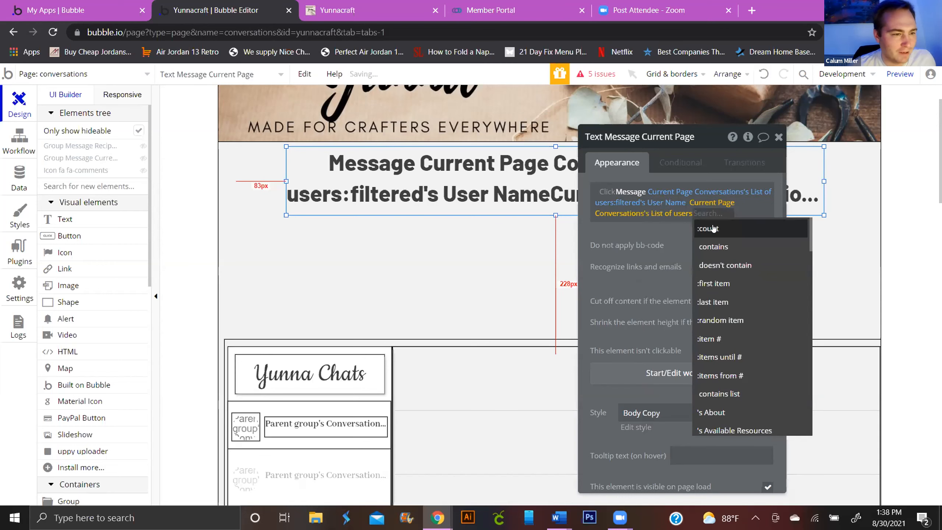
text(fi)
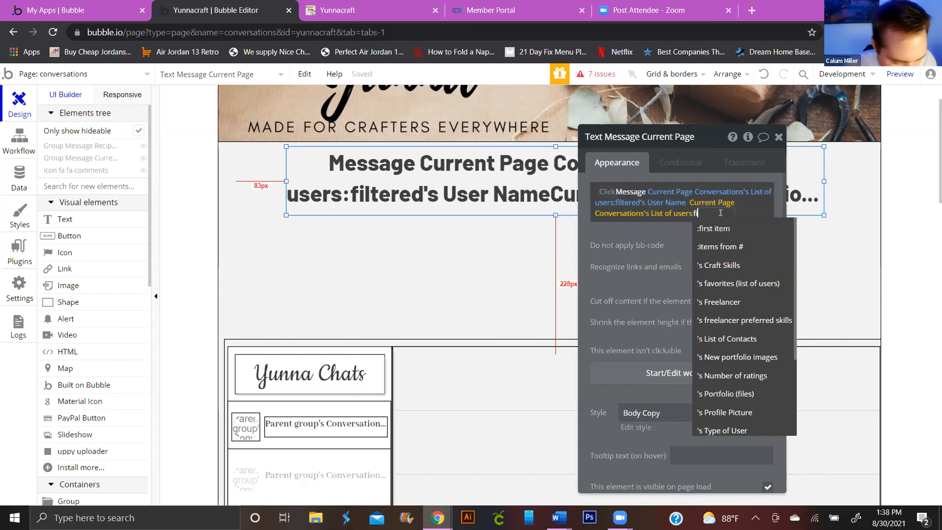
text(l)
click(737, 265)
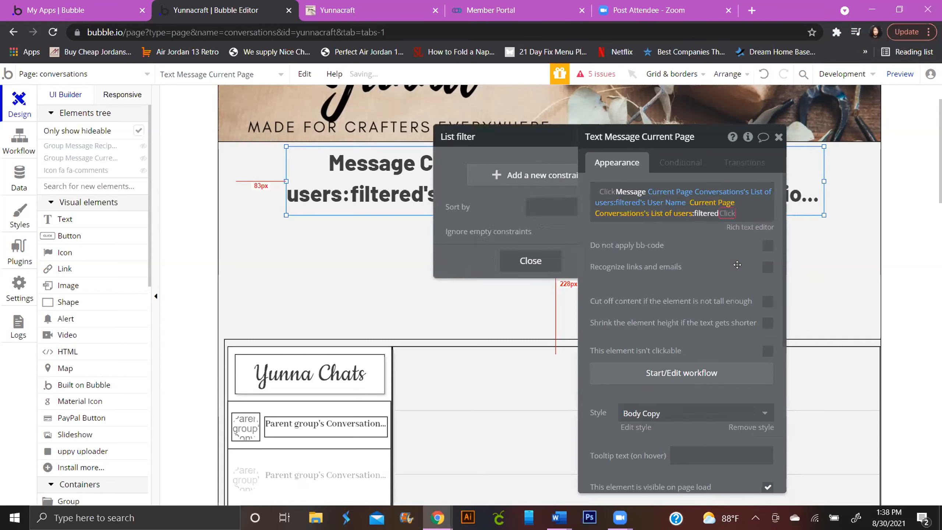
Add a constraint to the second expression's list filter and check the first expression's filter for the field to use.
click(449, 178)
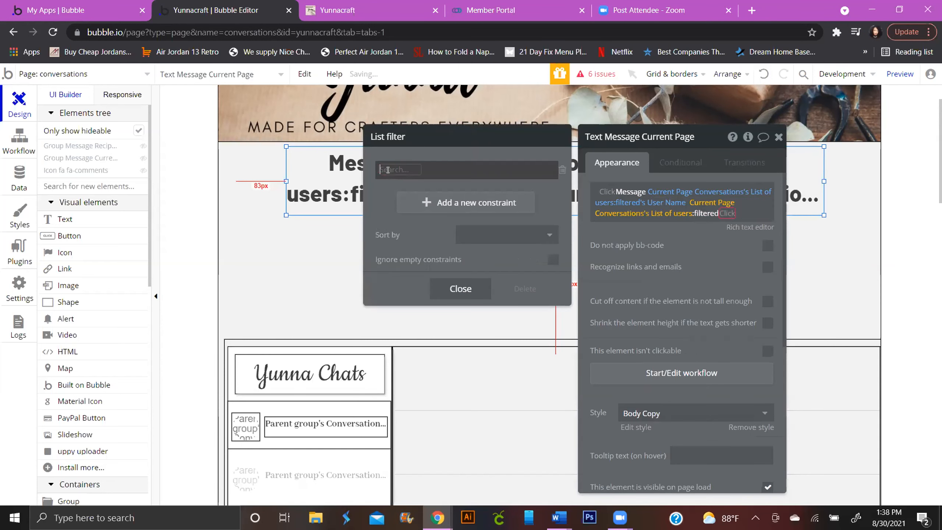
click(388, 170)
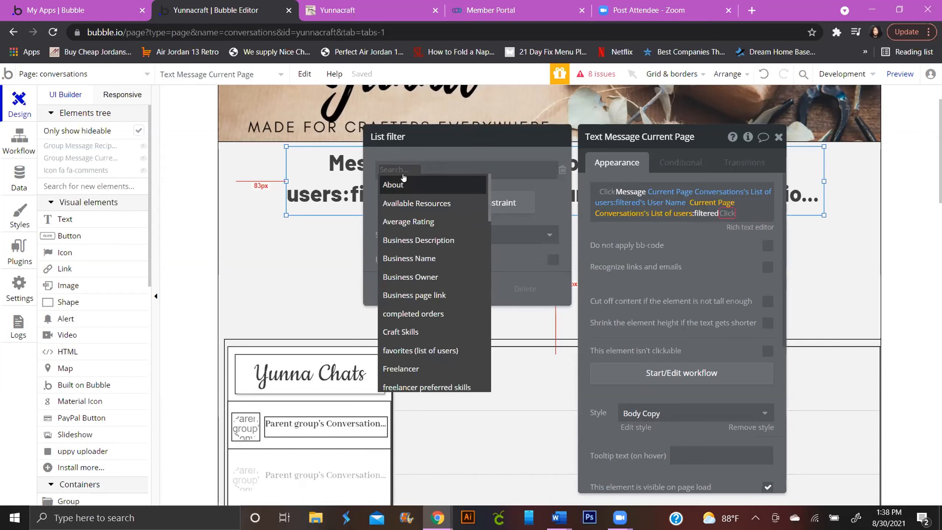
scroll(429, 272, down, 5)
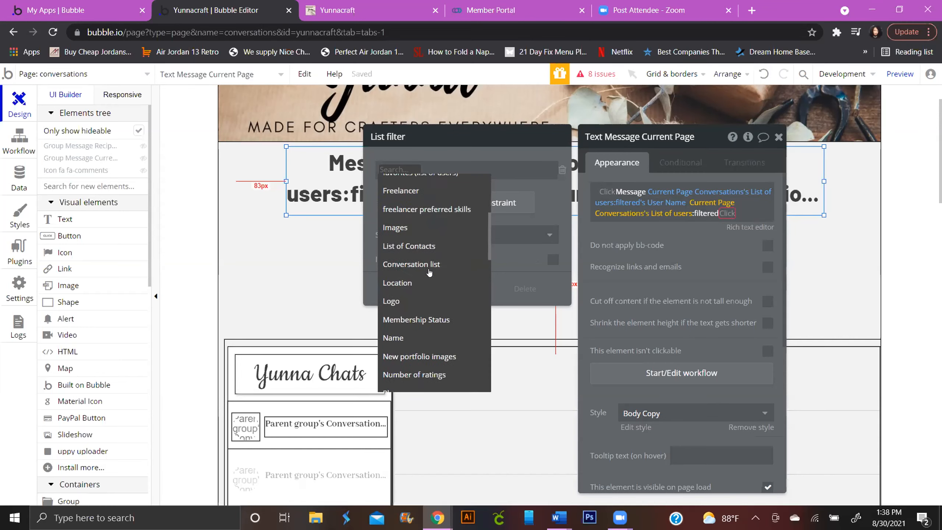
scroll(428, 272, down, 4)
scroll(429, 272, down, 2)
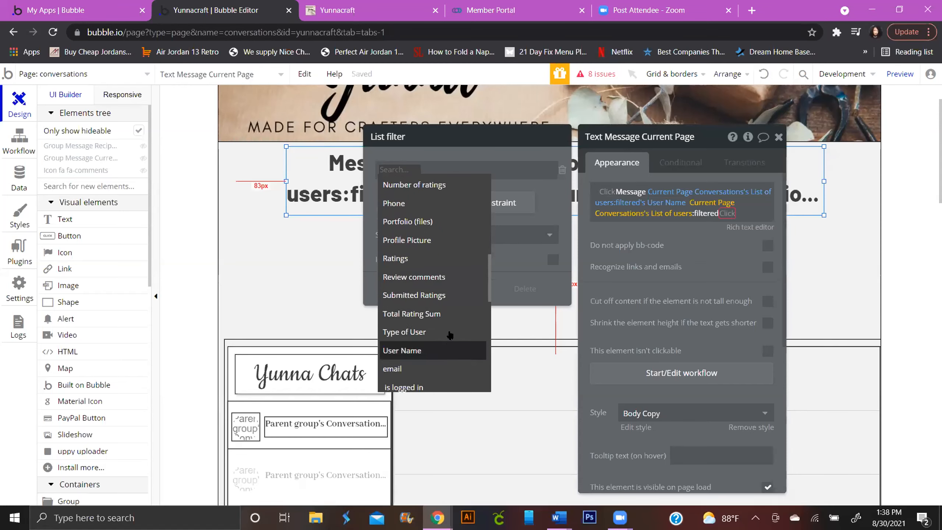
scroll(450, 335, up, 11)
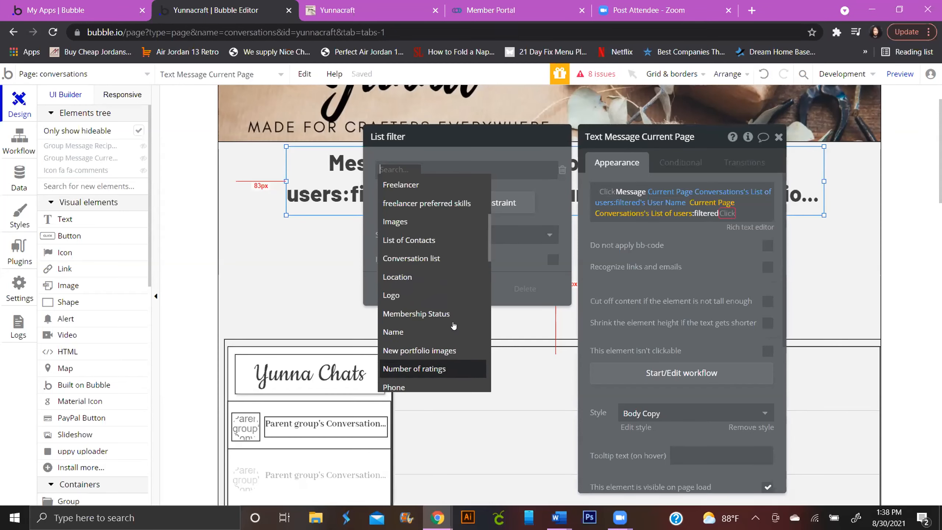
click(640, 203)
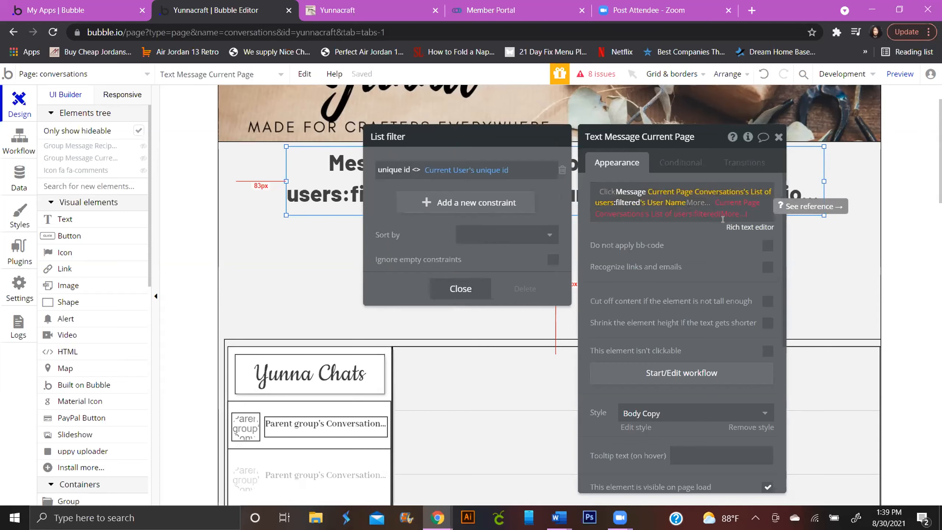
click(706, 214)
Set the second filter's constraint to unique id <> Current User.
click(393, 169)
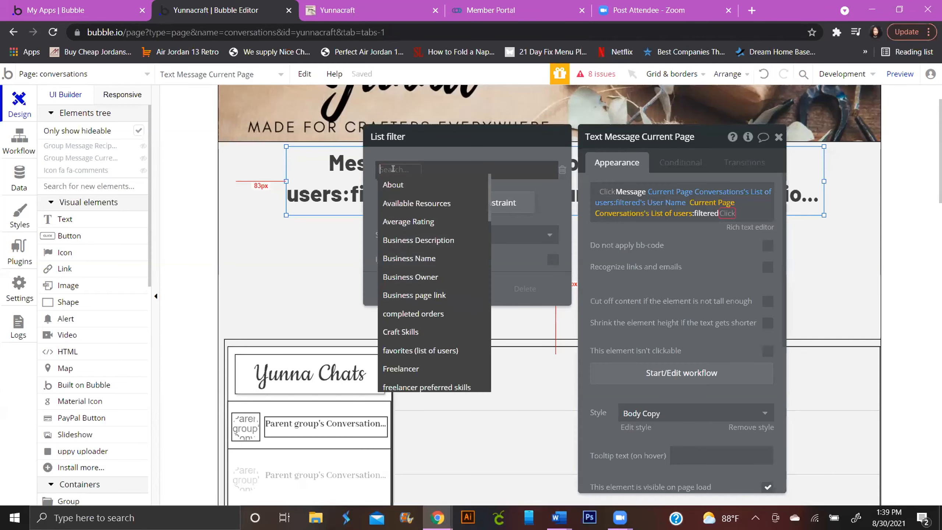
text(un)
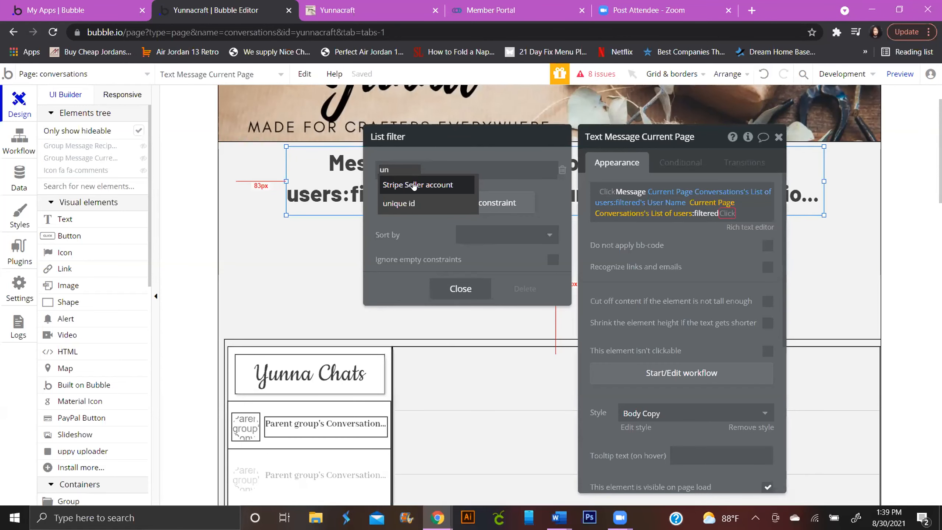
click(422, 207)
click(413, 171)
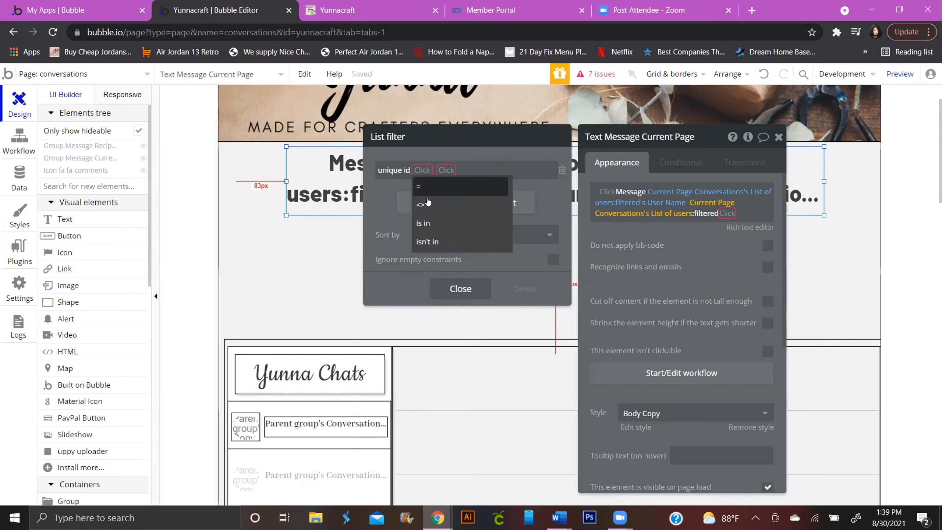
click(428, 185)
click(433, 169)
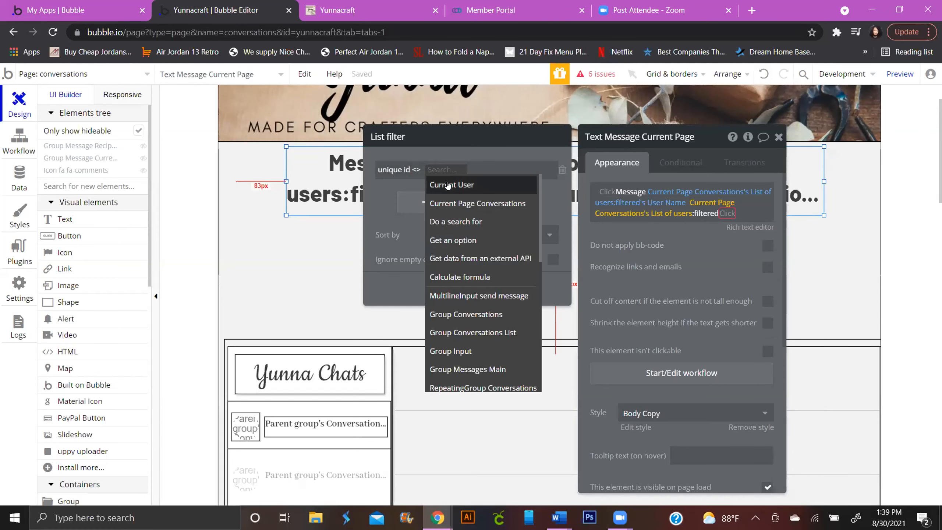
click(448, 185)
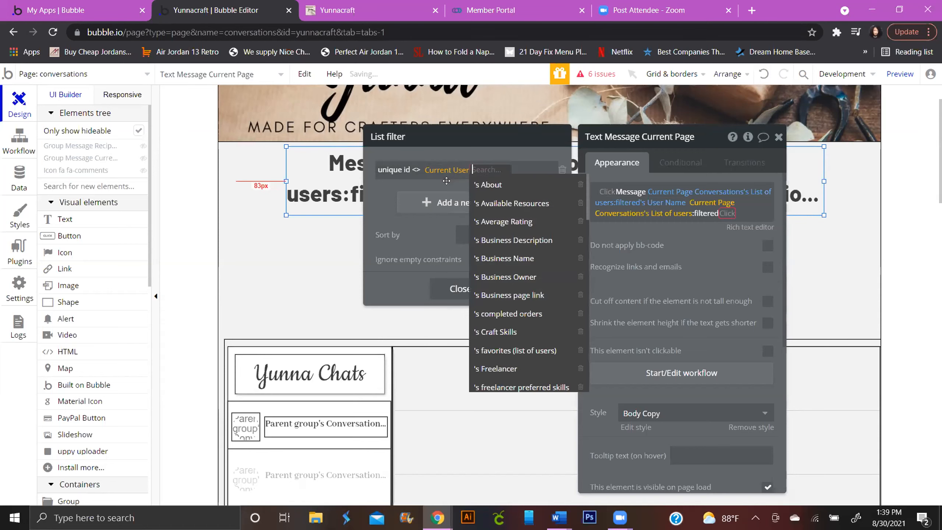
click(383, 187)
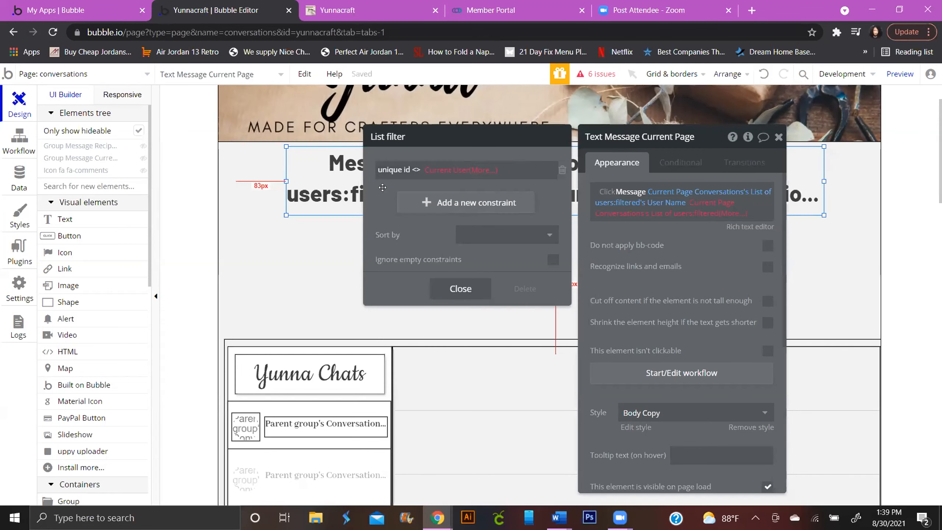
Complete the second dynamic expression so its filtered users output their Business Name.
click(729, 209)
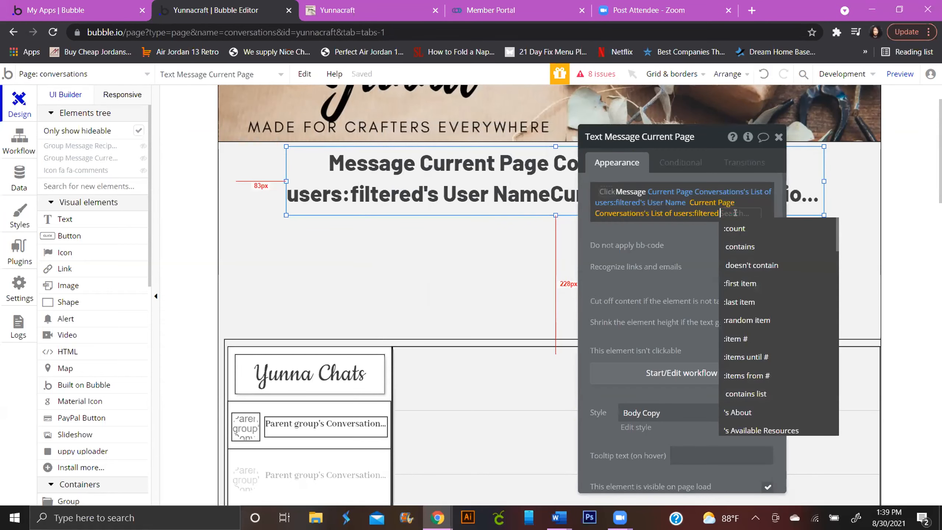
text(bu)
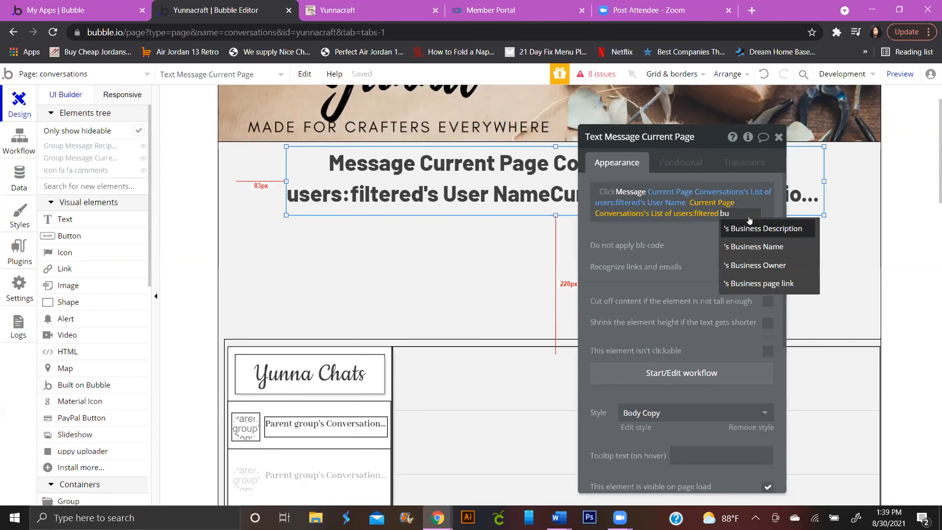
click(739, 246)
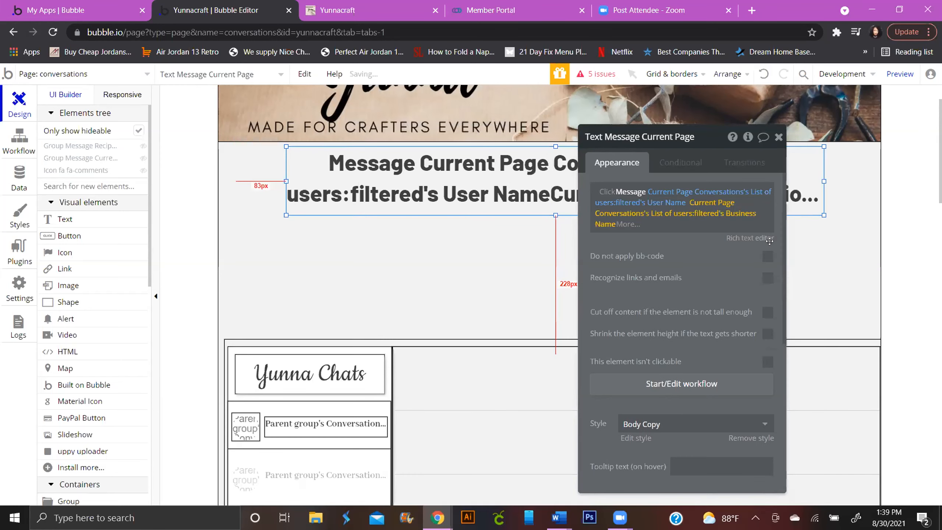
click(683, 233)
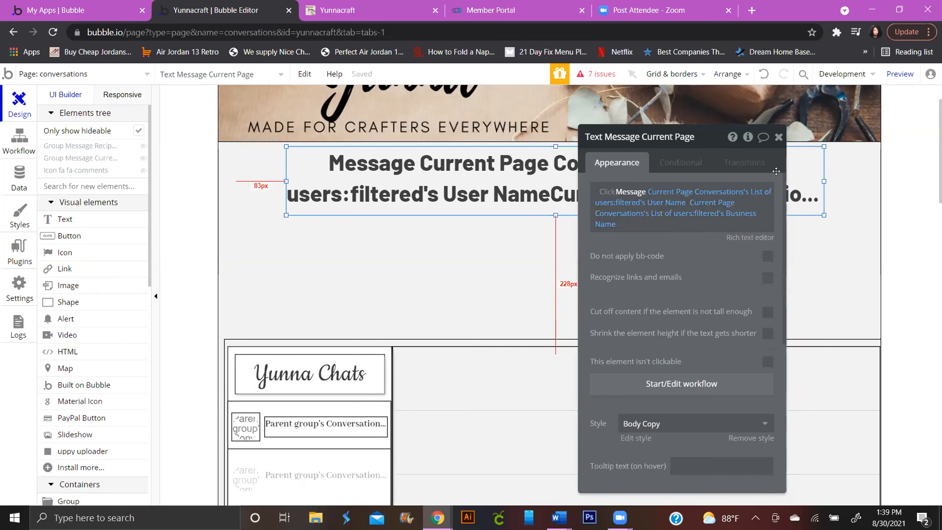
Extend the second filter's constraint value to Current User's unique id and close the heading's properties.
click(725, 206)
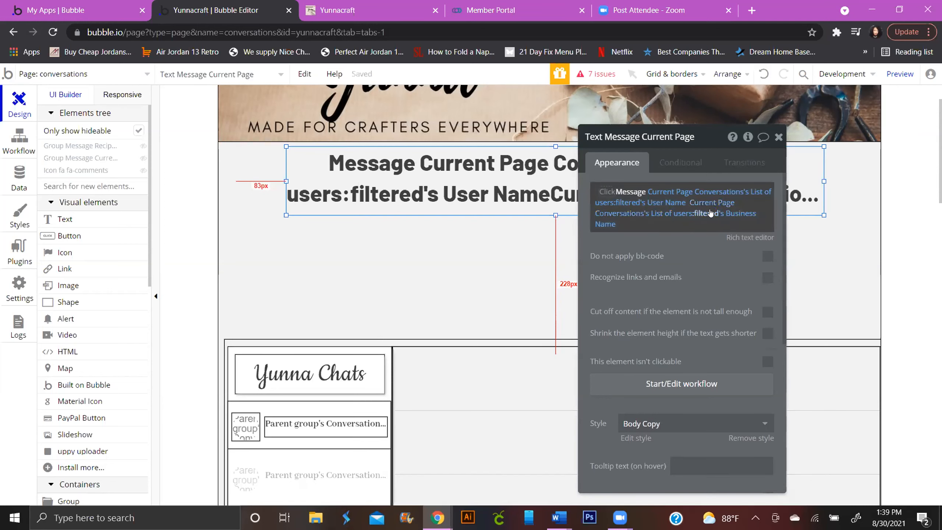
click(708, 213)
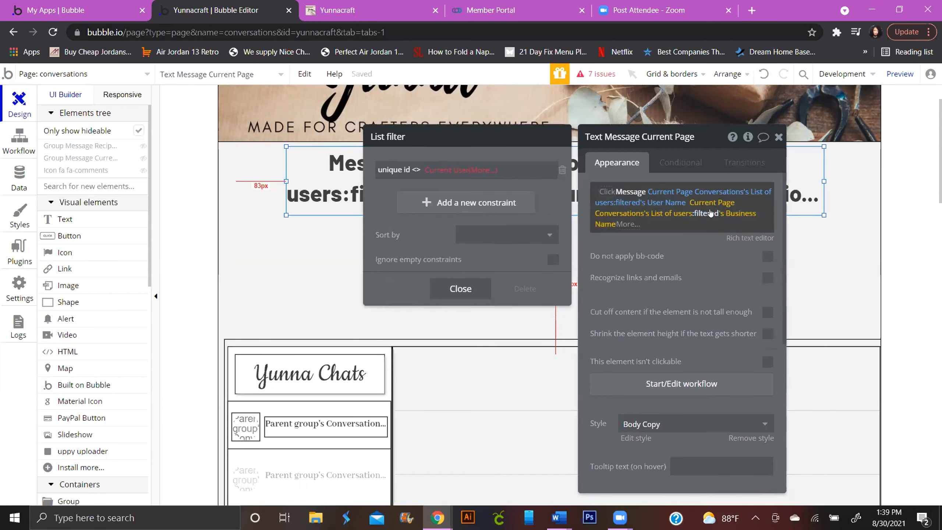
click(480, 170)
text(un)
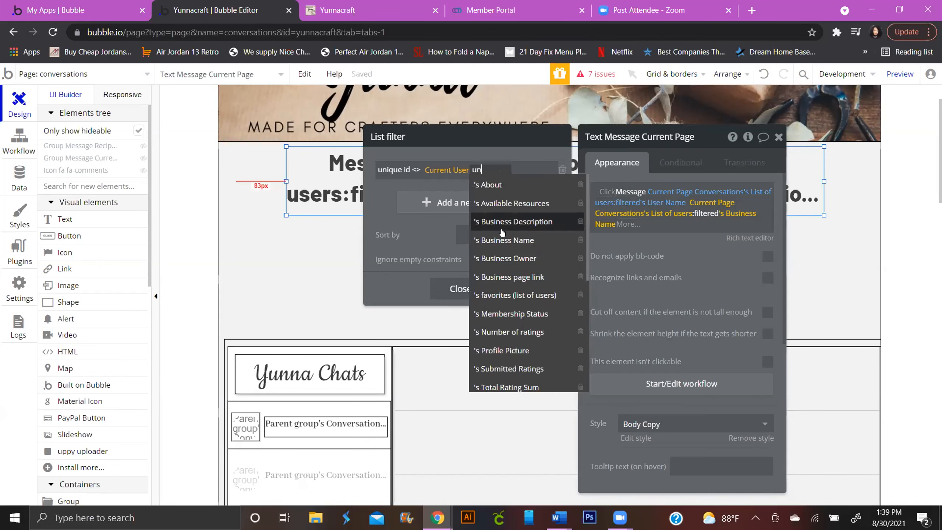
click(499, 210)
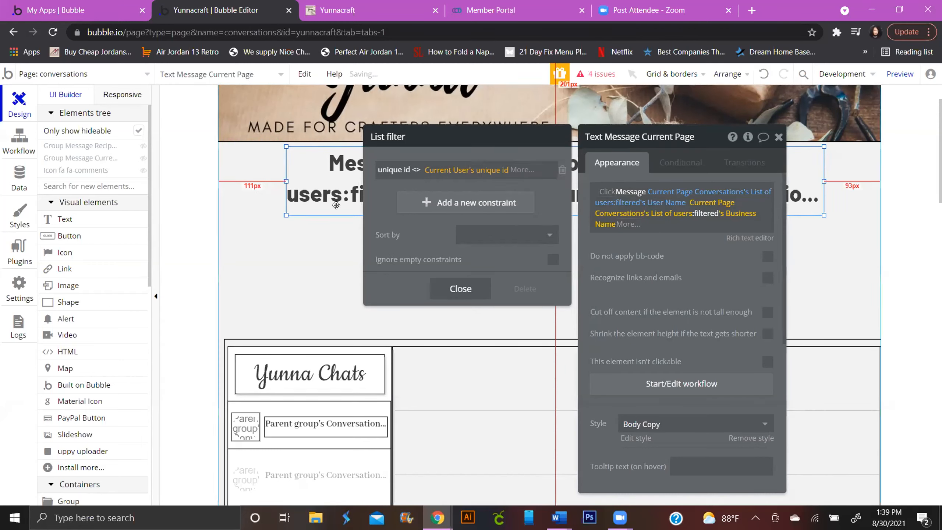
click(681, 233)
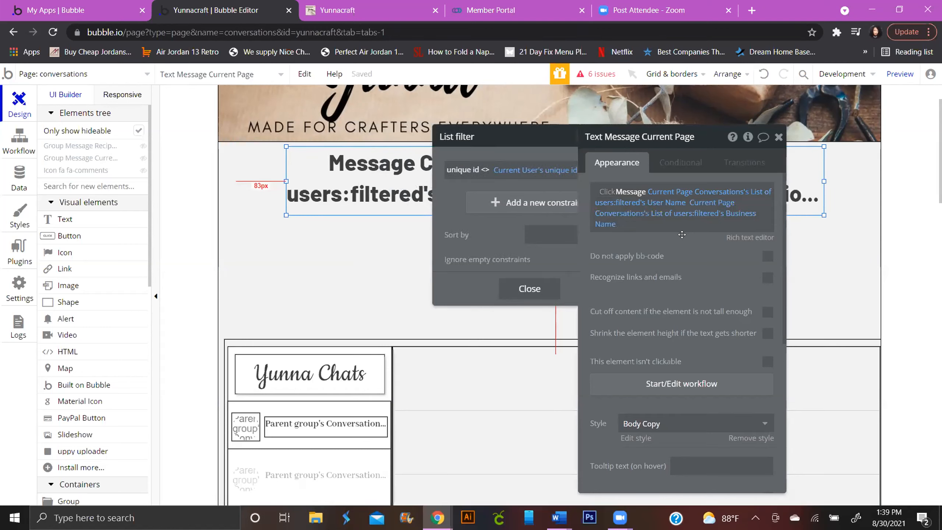
click(778, 137)
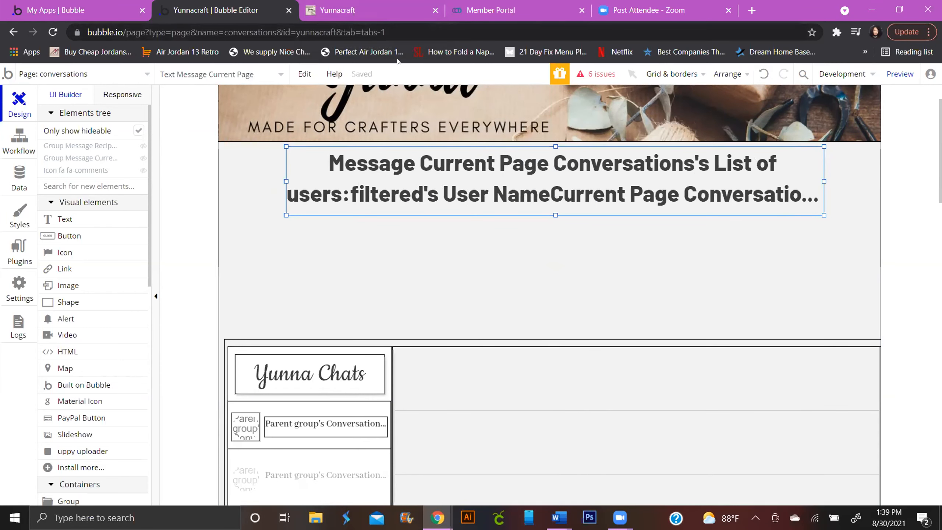
Switch to the Yunnacraft preview, reload the updated page and go to the freelancer's profile page.
key(ctrl+Tab)
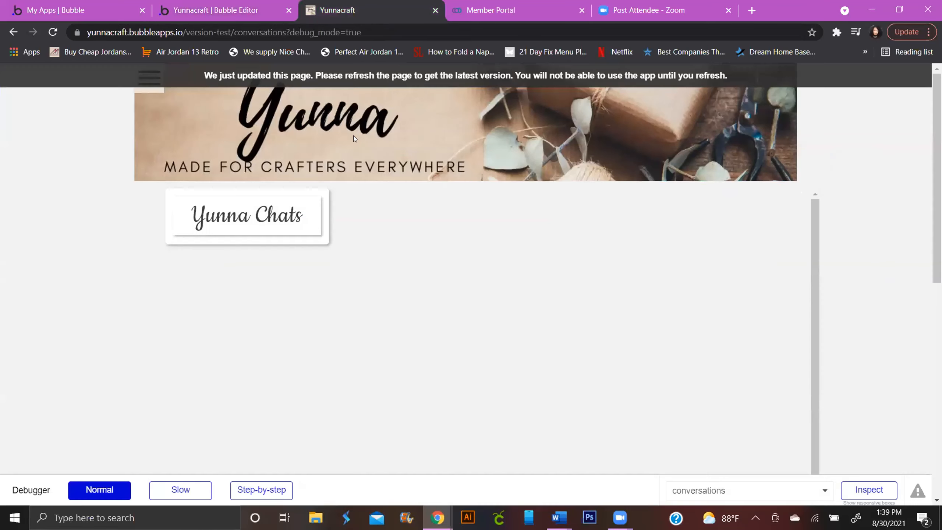
click(285, 77)
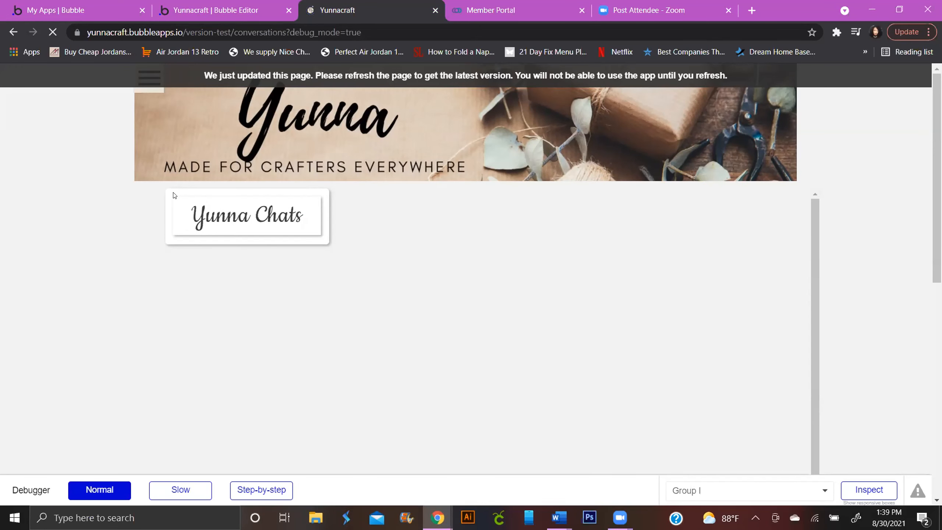
click(140, 75)
click(295, 79)
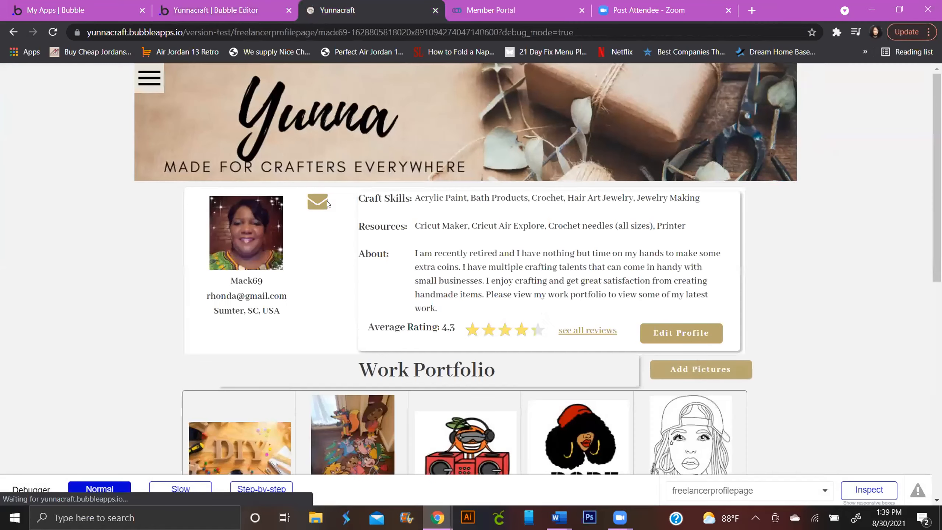
Open the K&G Fashion business profile from its submitted review and start a message to check the conversation heading.
scroll(412, 304, down, 5)
scroll(412, 304, down, 10)
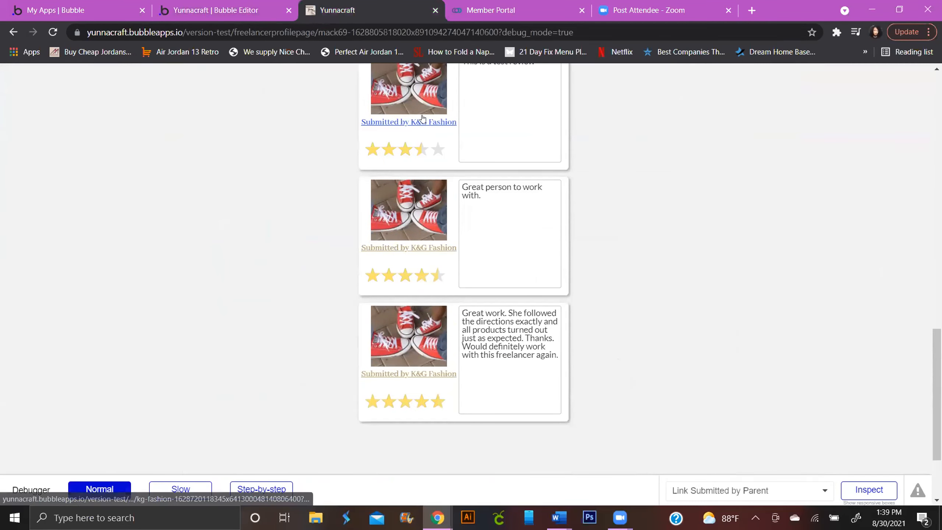
click(421, 122)
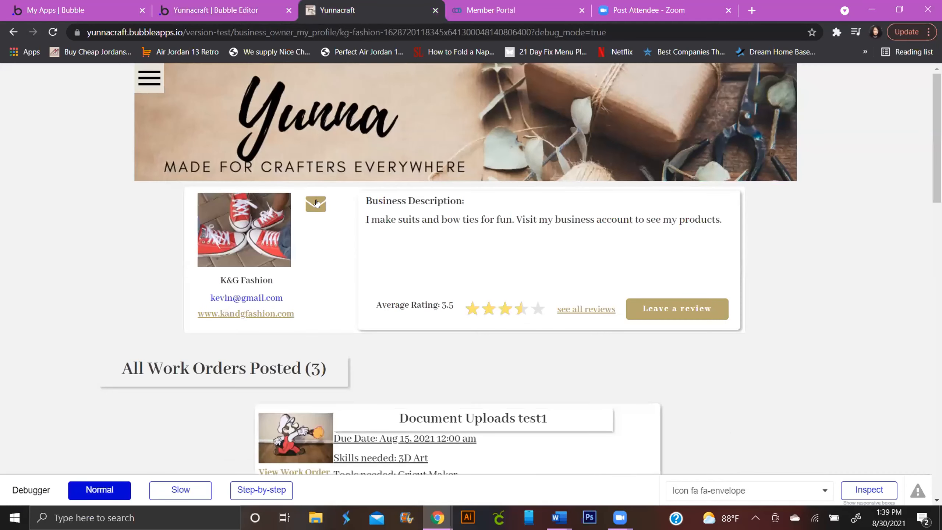
click(316, 202)
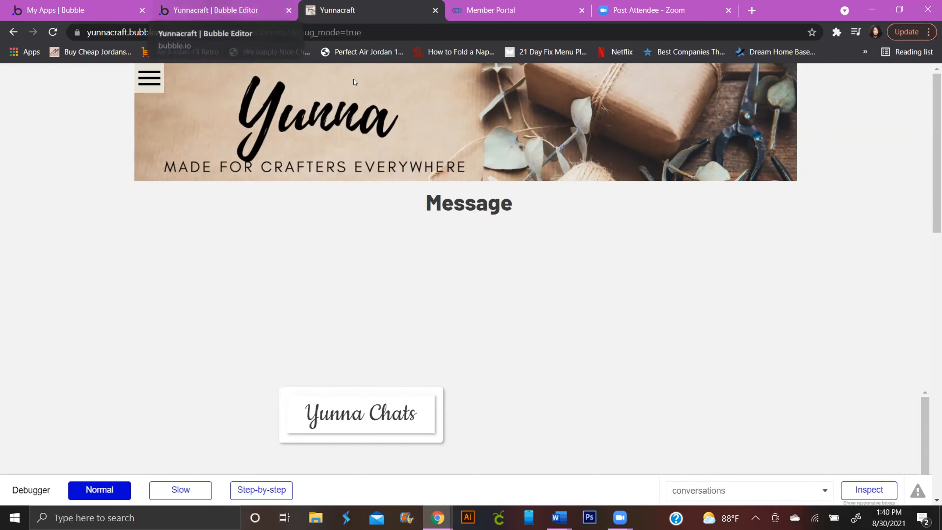
Switch back to the Bubble editor and examine the All Users and All Conversations records in the app data.
click(215, 10)
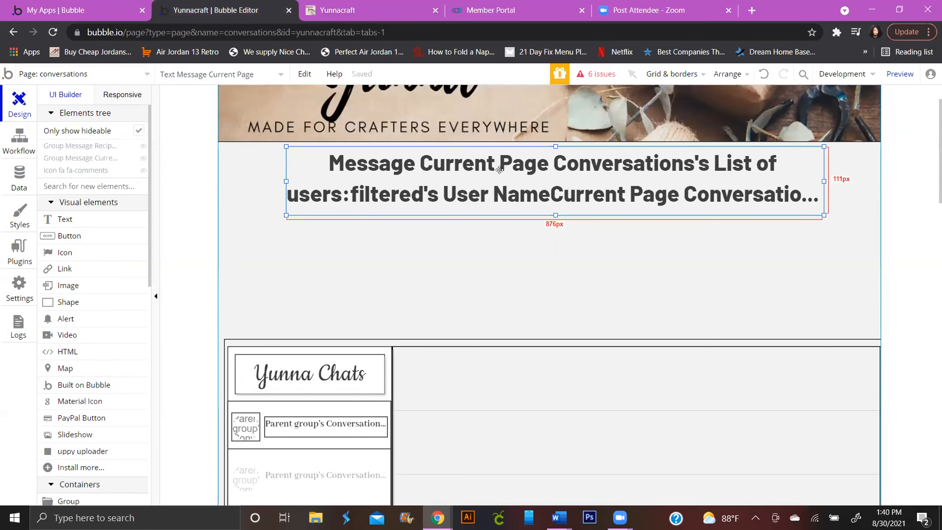
double_click(719, 166)
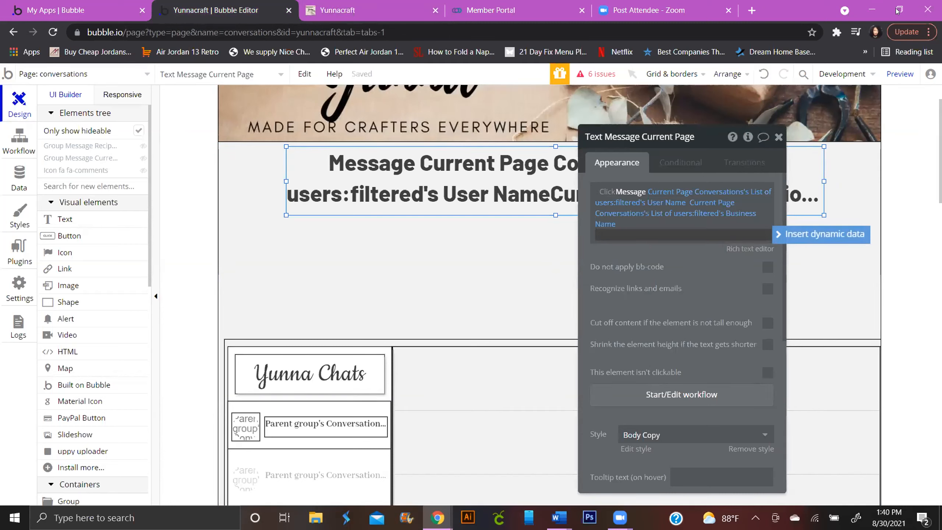
click(663, 193)
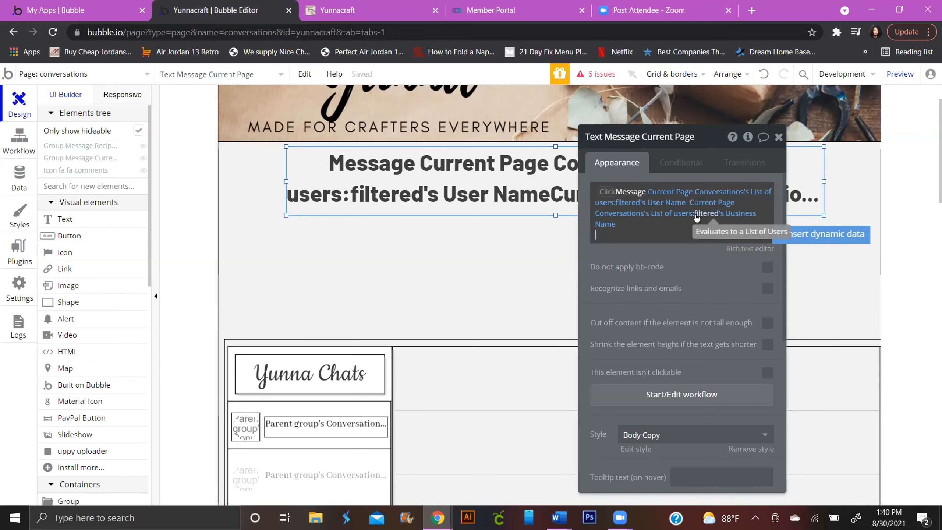
click(19, 177)
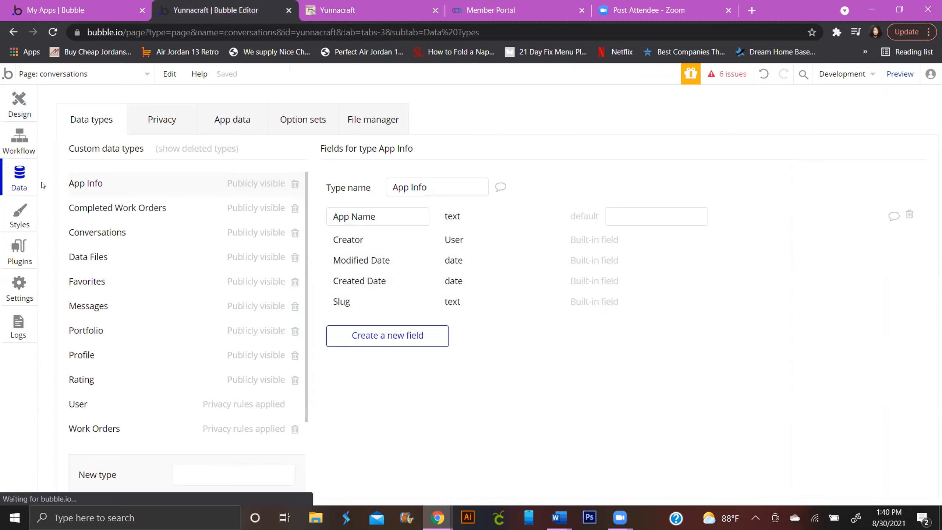
click(224, 122)
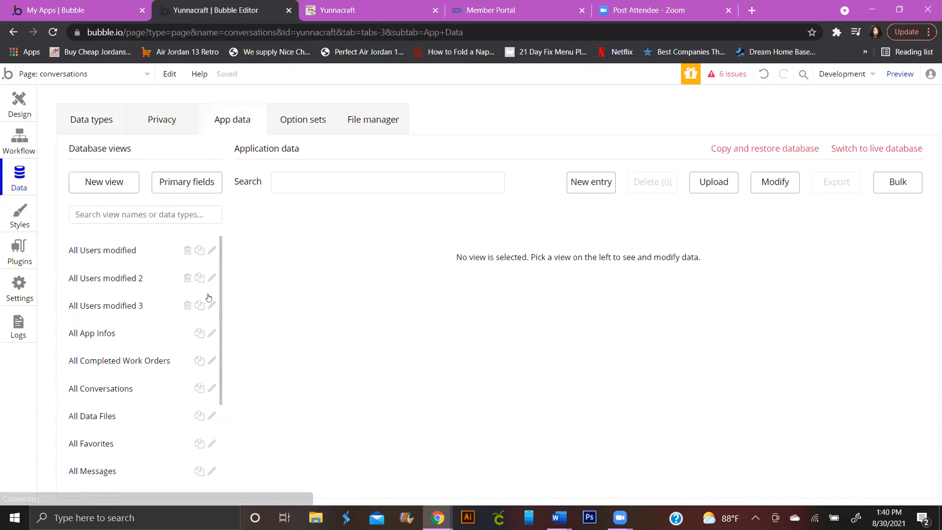
scroll(131, 368, down, 3)
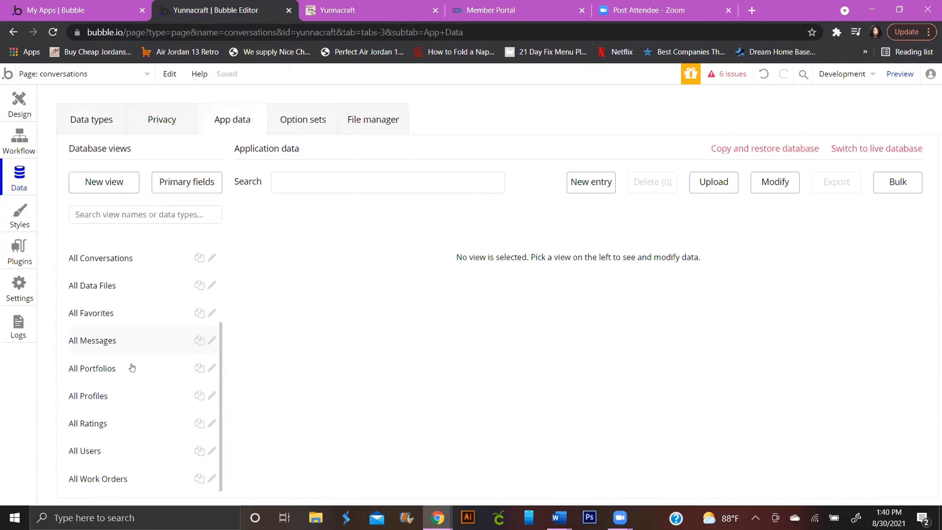
click(85, 451)
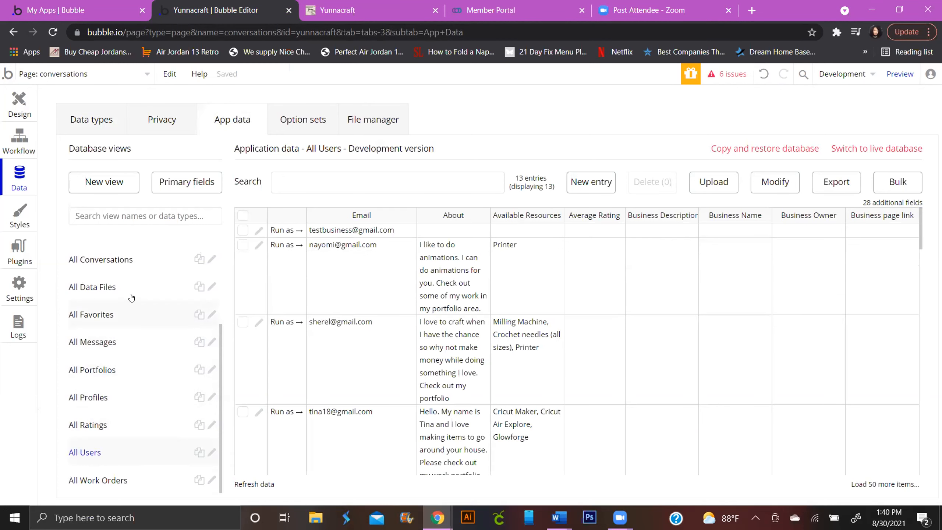
click(151, 260)
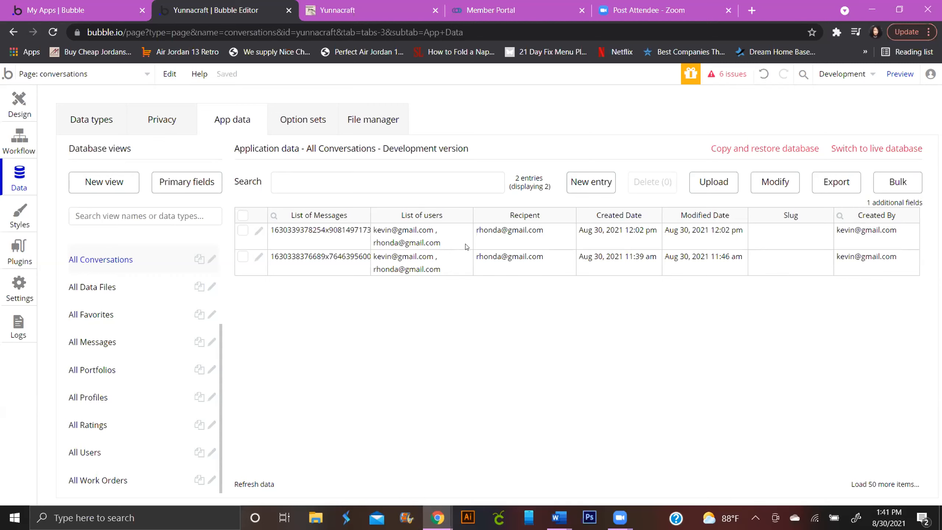
Return to the page design and review the constraint of the user filter in the heading's User Name expression.
click(22, 102)
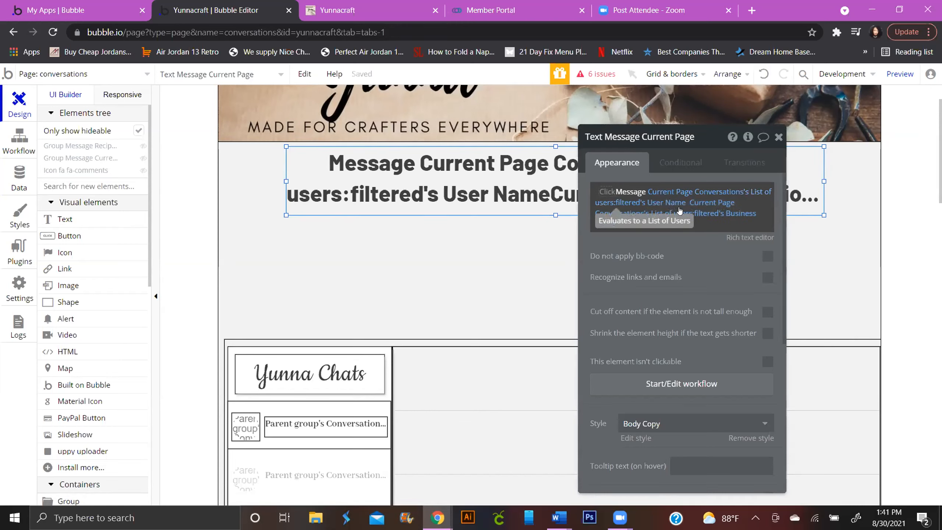
click(620, 204)
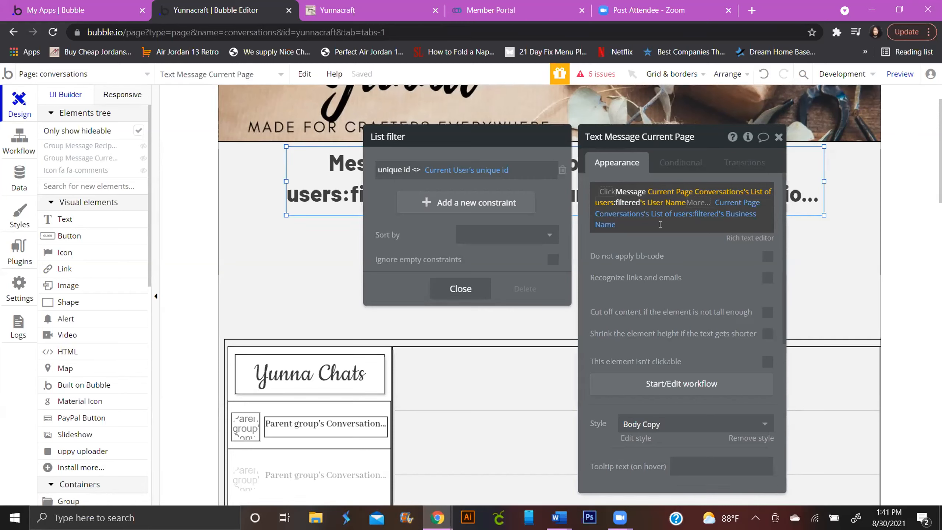
click(620, 226)
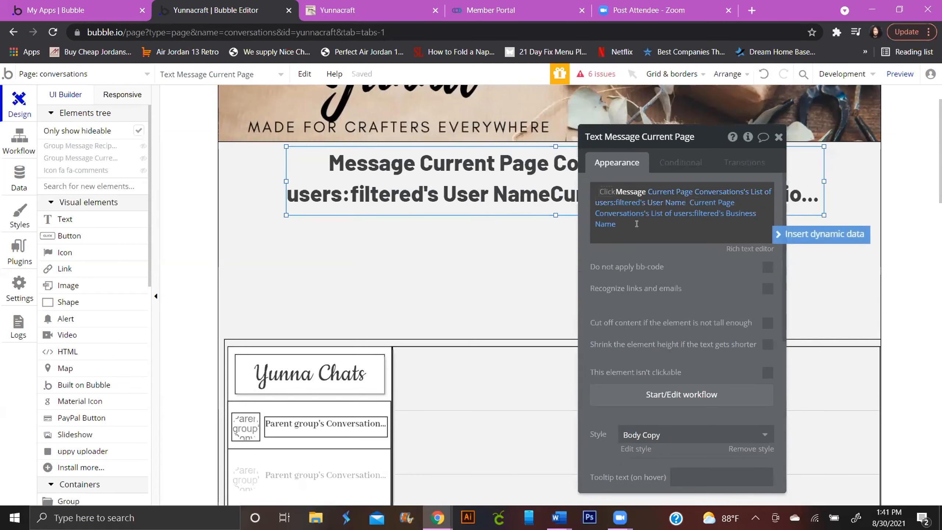
Append Current Page Conversations's unique id as dynamic data after the heading's Business Name expression.
click(631, 225)
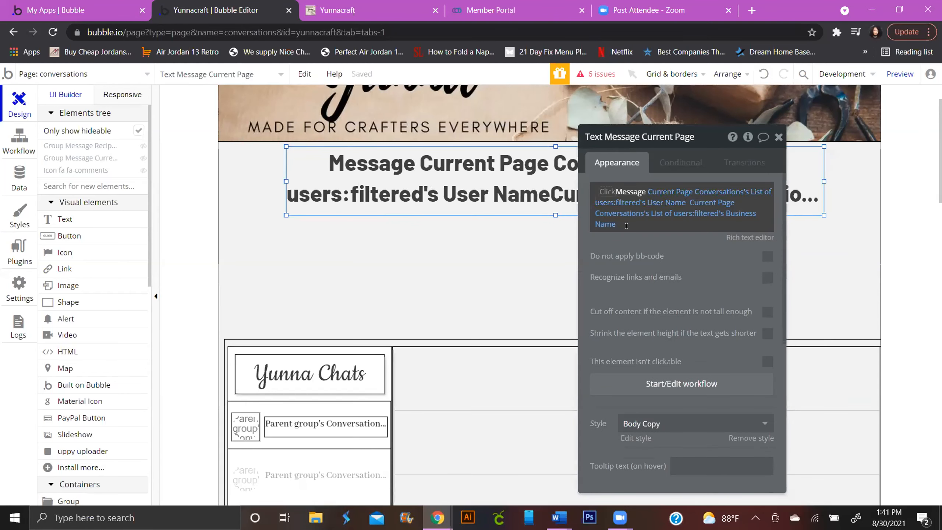
click(618, 221)
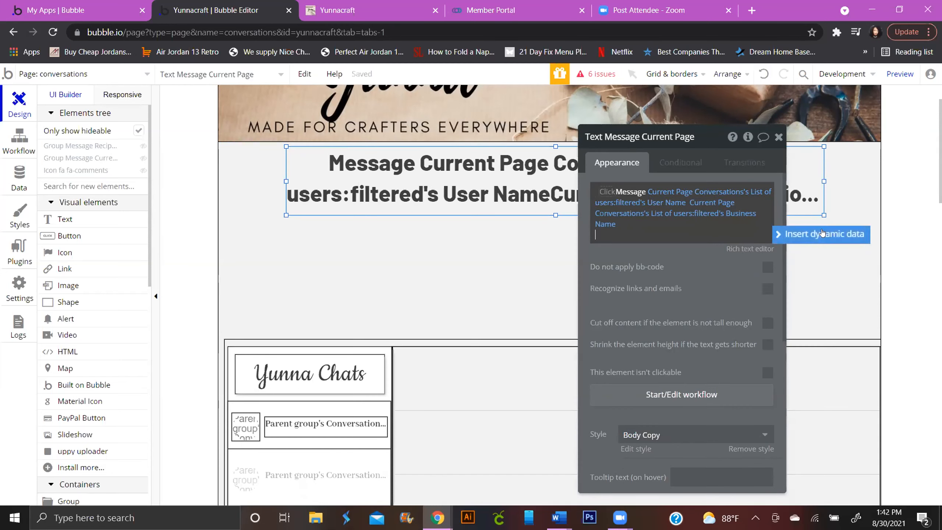
click(853, 234)
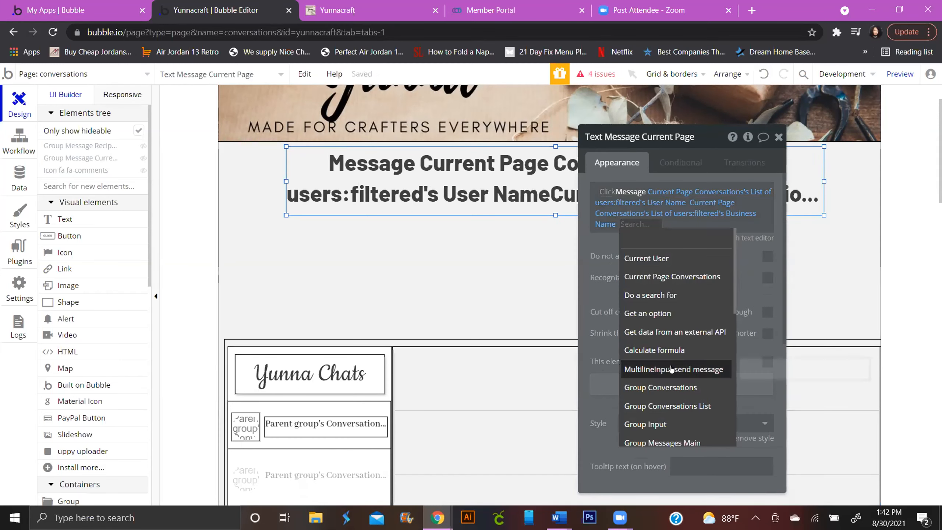
click(686, 279)
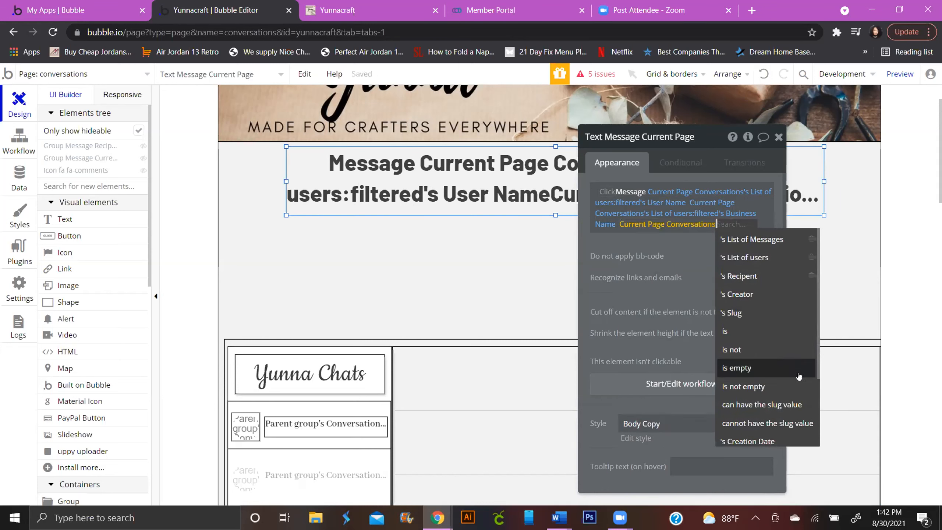
text(un)
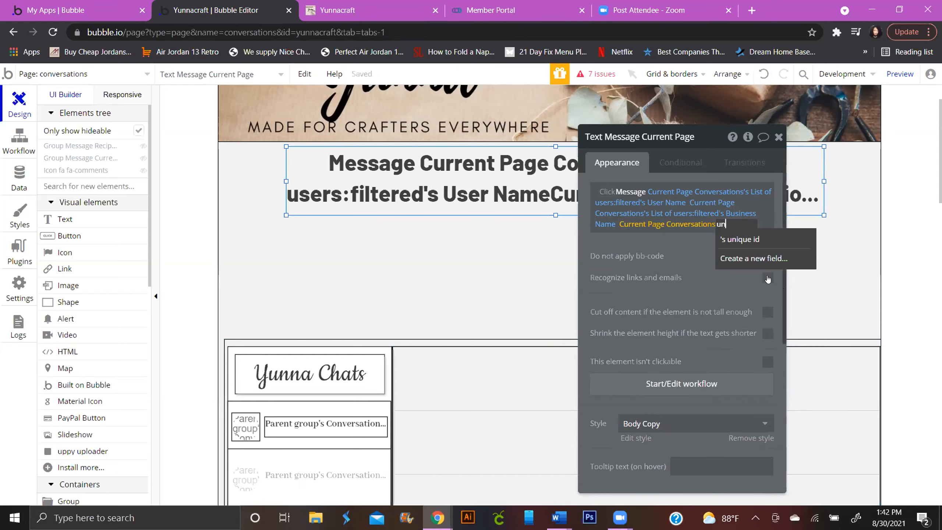
click(741, 238)
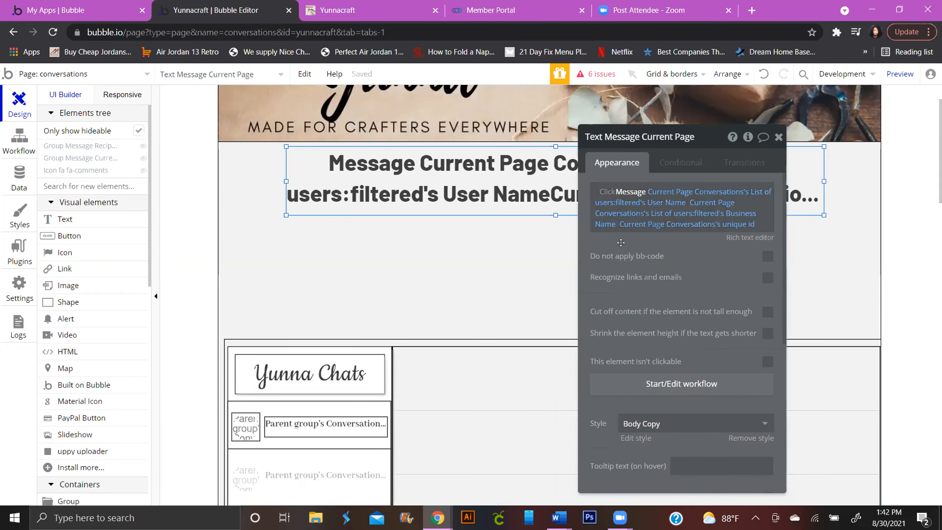
Reload the conversations page in the Yunnacraft preview to check the heading, and return to the editor.
key(ctrl+Tab)
key(ctrl+r)
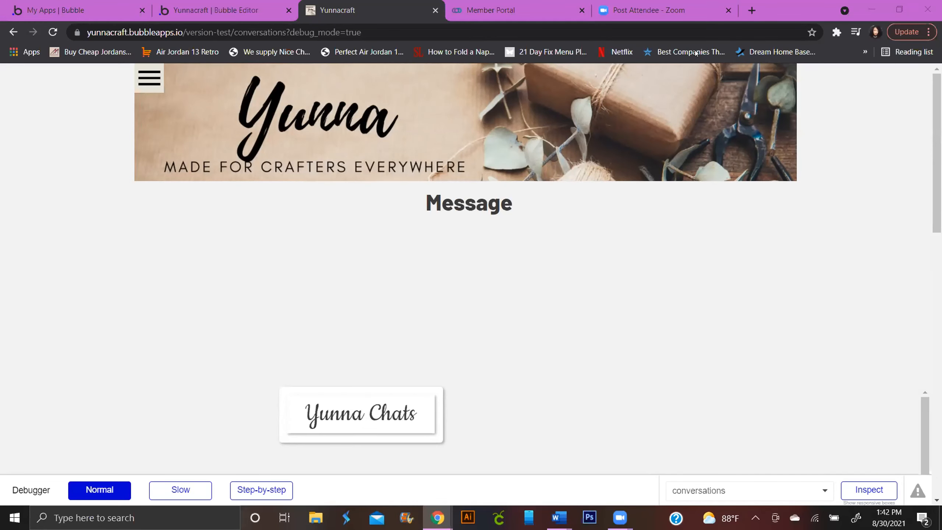
click(223, 11)
scroll(547, 255, down, 2)
scroll(547, 254, up, 2)
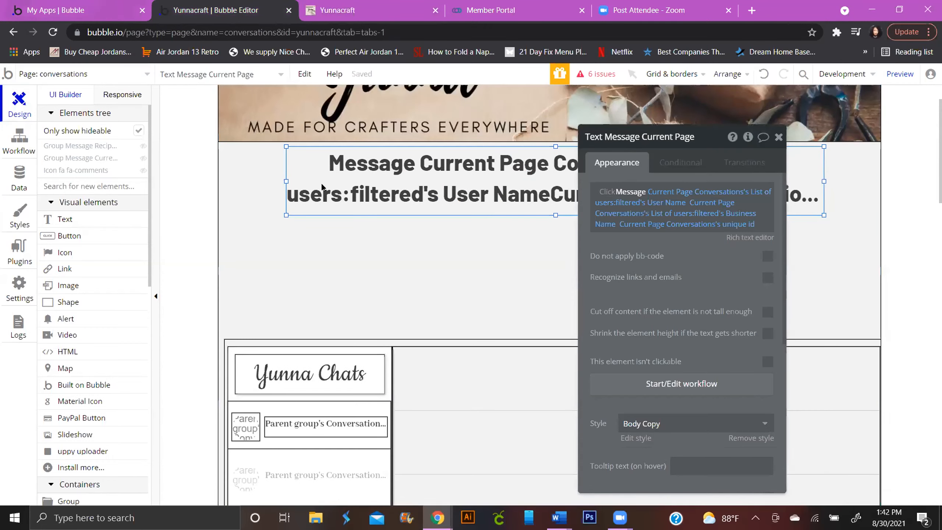
Open the business_owner_my_profile page and the workflow of its envelope icon.
click(91, 77)
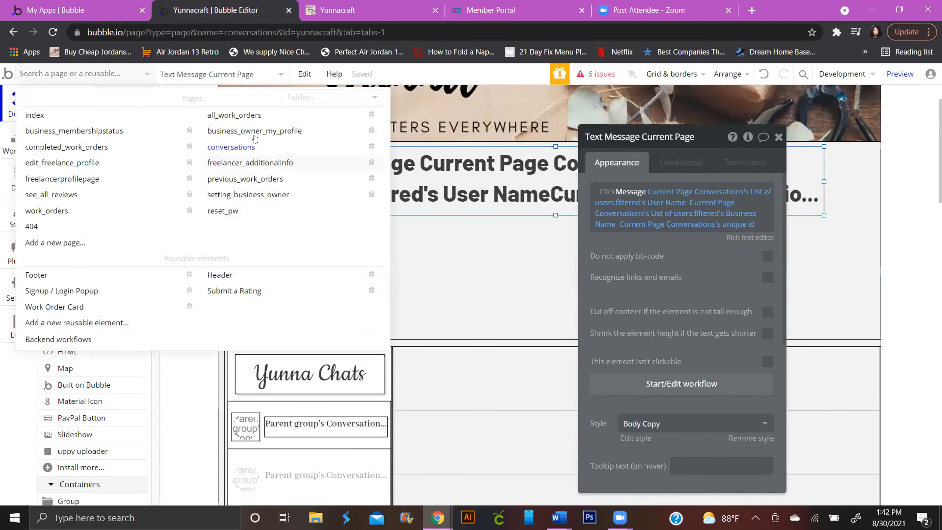
click(254, 137)
double_click(403, 229)
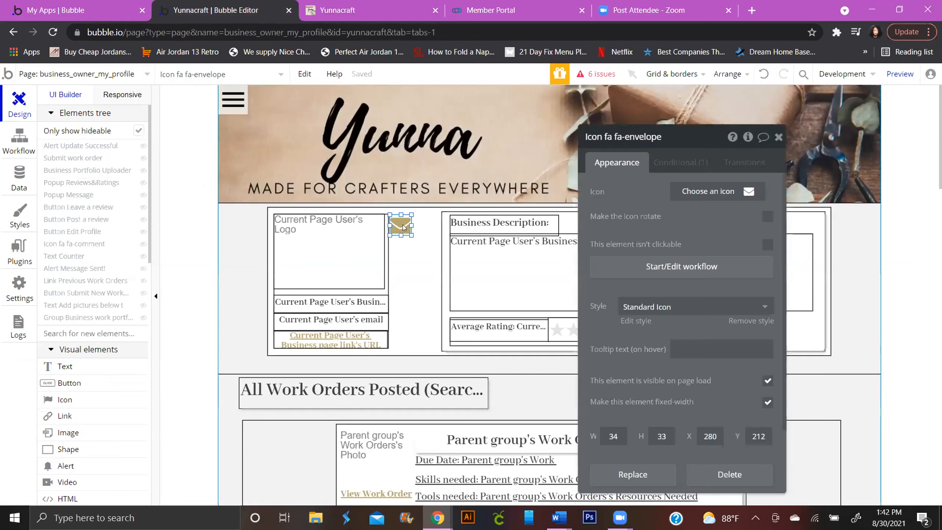
click(697, 275)
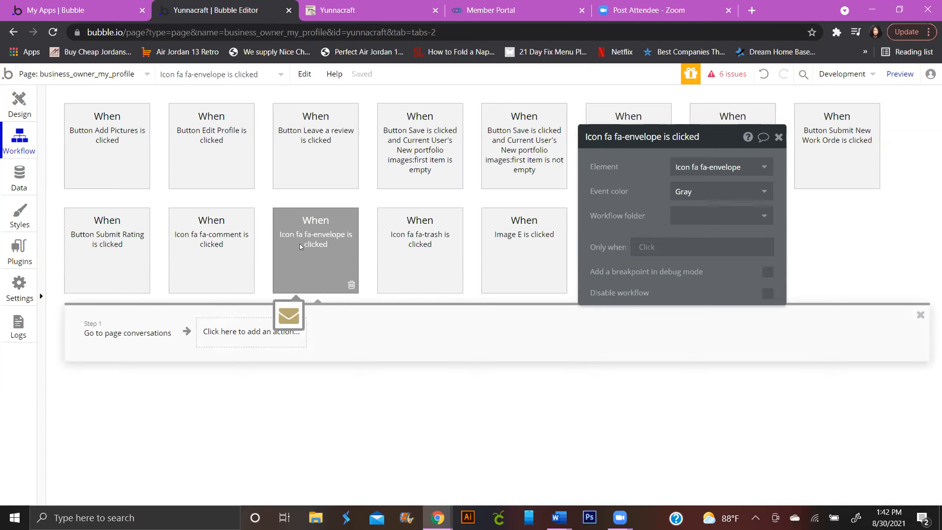
In the Go to page conversations action, replace the data to send with a search of type Conversations.
click(119, 340)
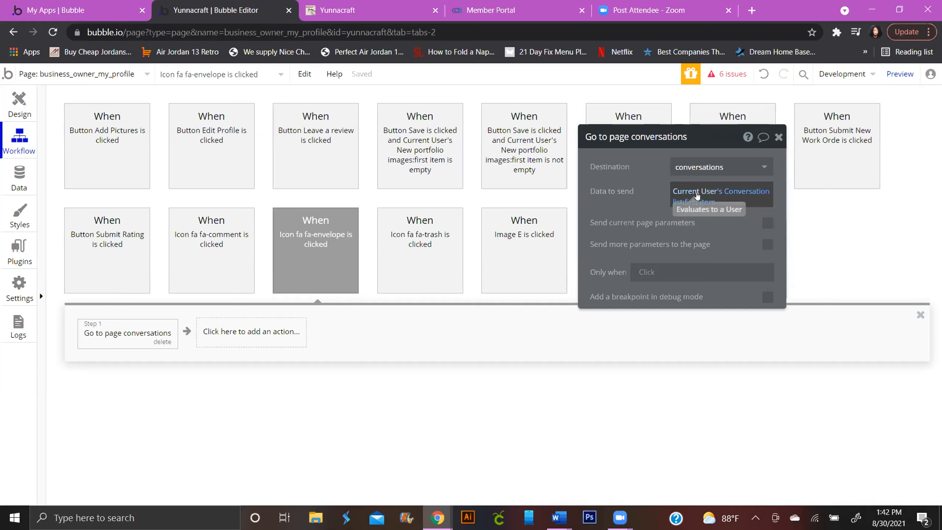
click(696, 195)
key(BackSpace)
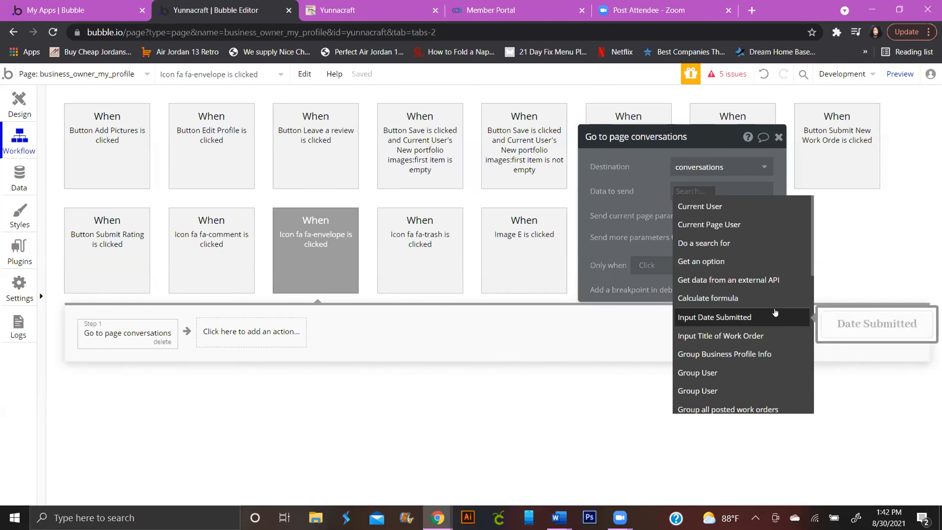
click(723, 243)
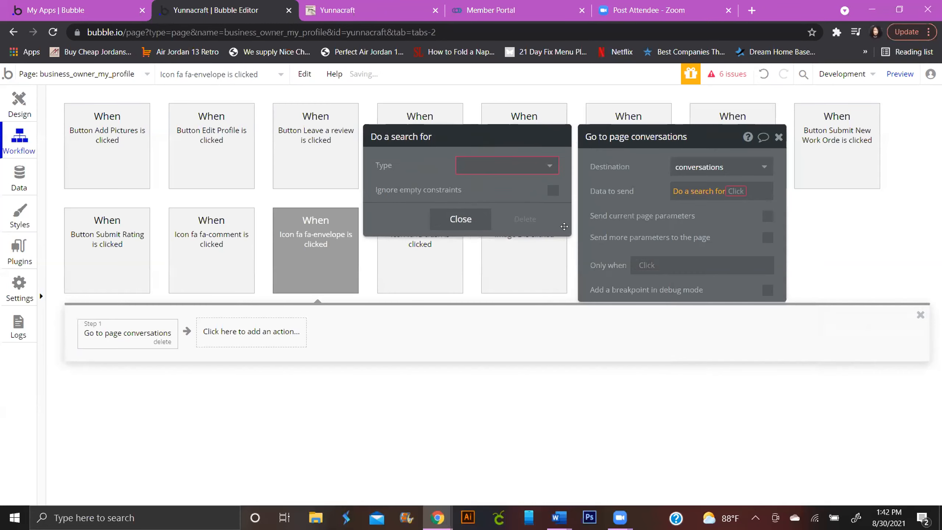
click(551, 165)
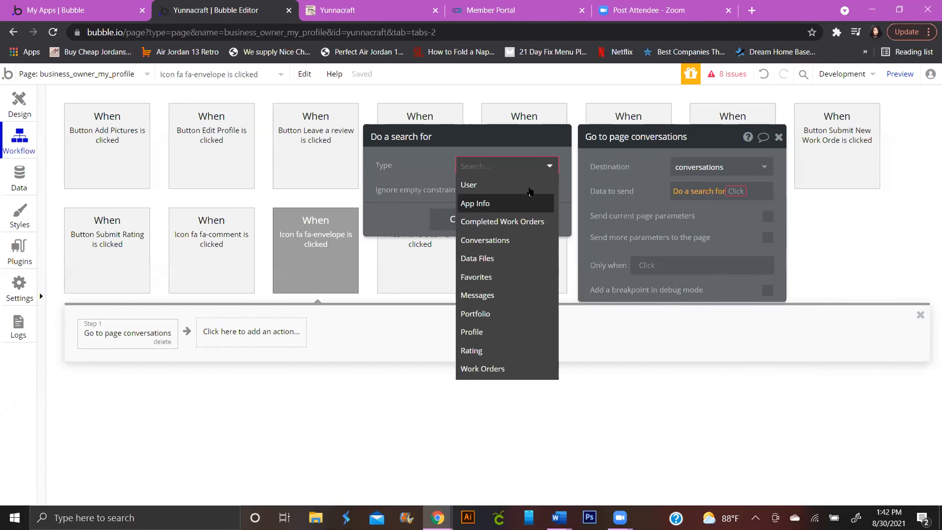
click(530, 185)
click(542, 167)
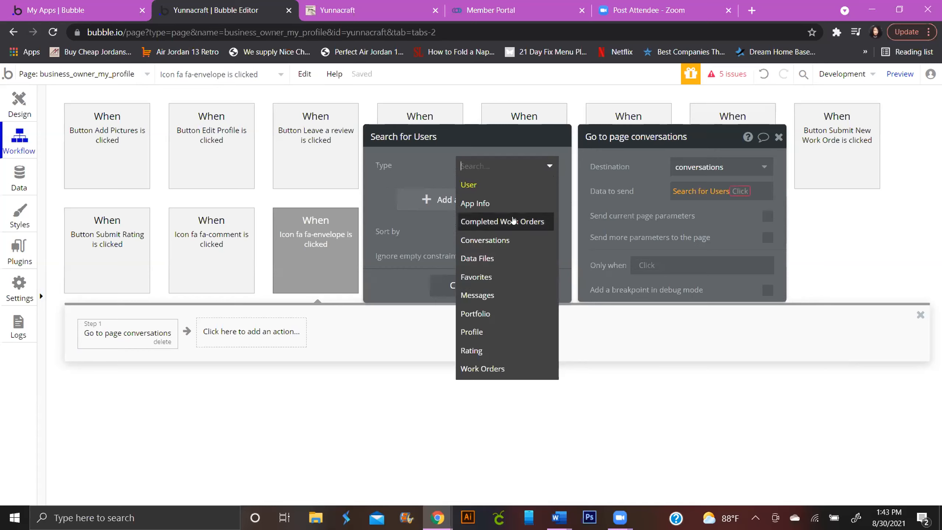
click(517, 241)
Add a constraint to the Conversations search so that List of users contains Current User.
click(464, 200)
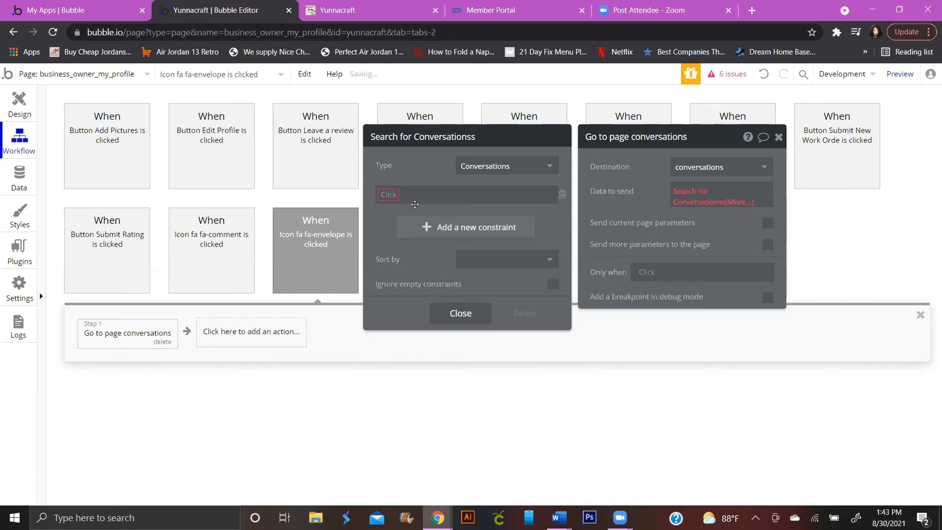
click(389, 192)
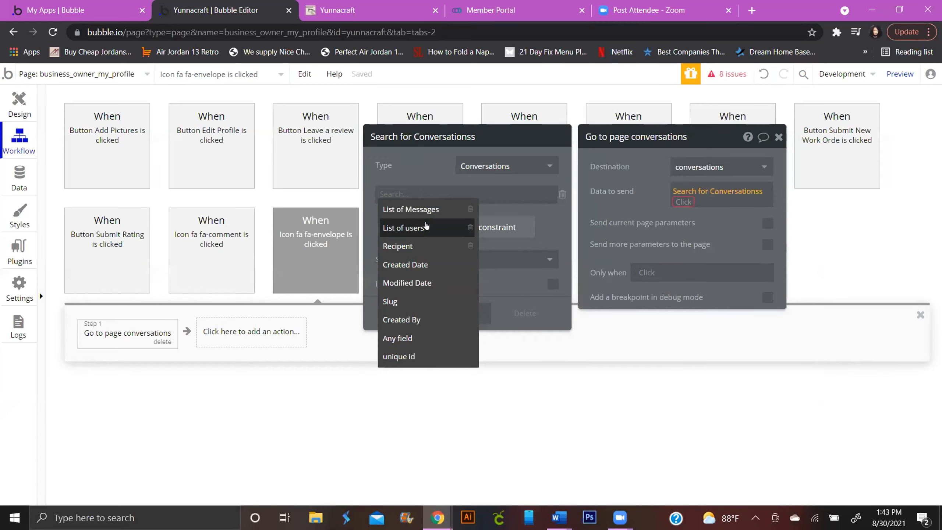
click(426, 226)
click(429, 195)
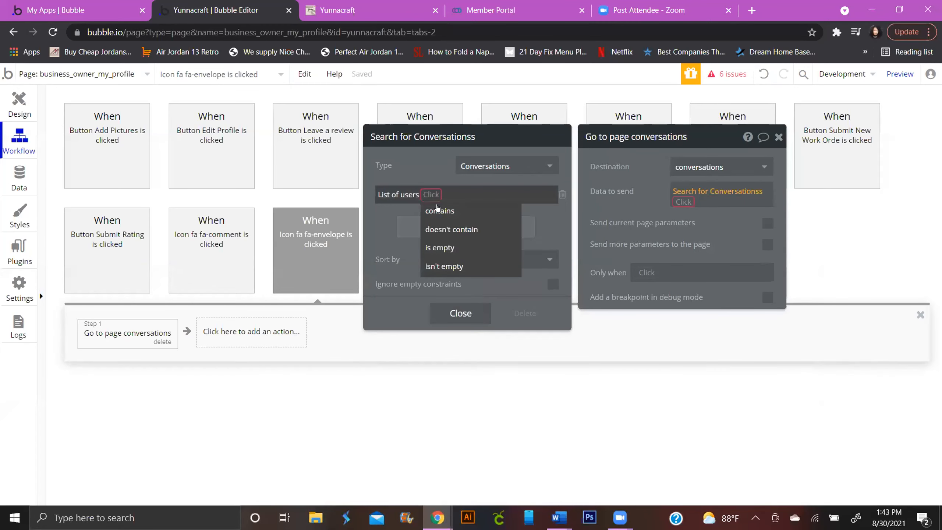
click(438, 210)
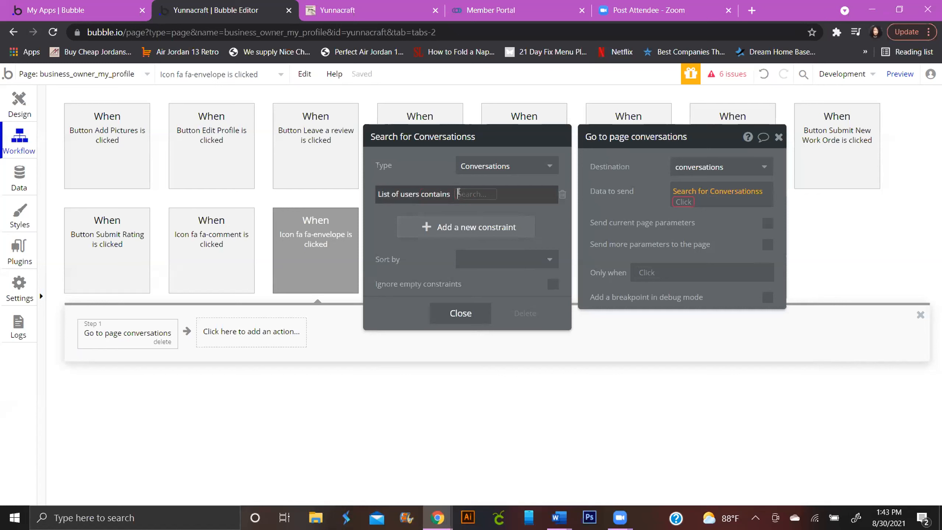
click(463, 194)
click(457, 206)
Add a second search constraint so that List of users contains Current Page User.
click(434, 226)
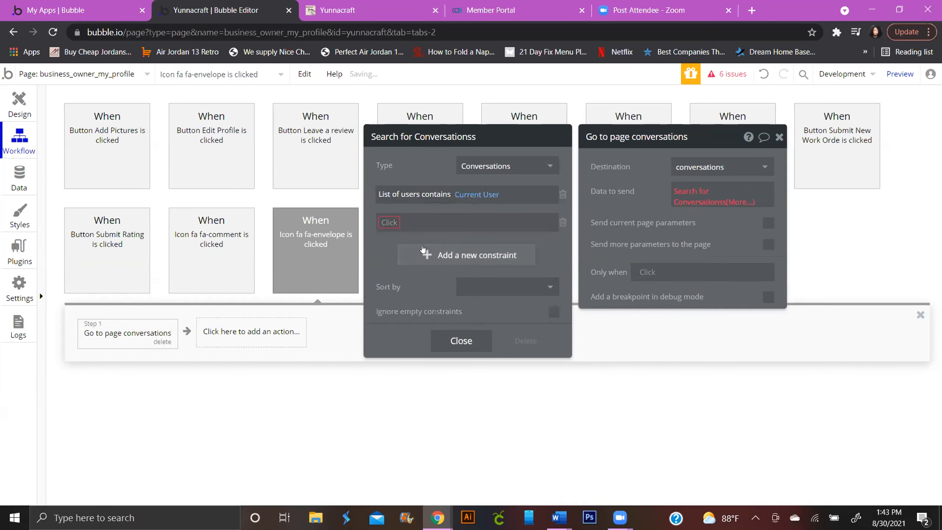
click(395, 221)
click(413, 256)
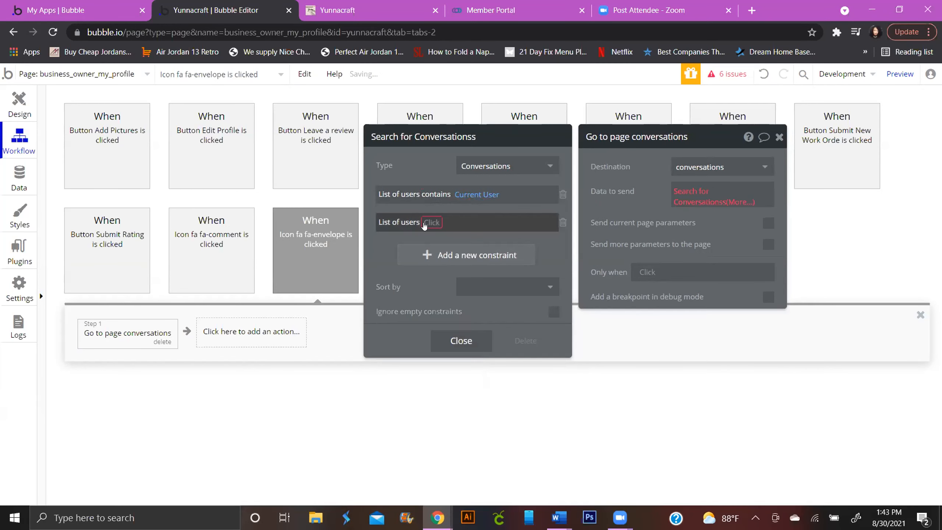
click(436, 222)
click(434, 237)
click(464, 222)
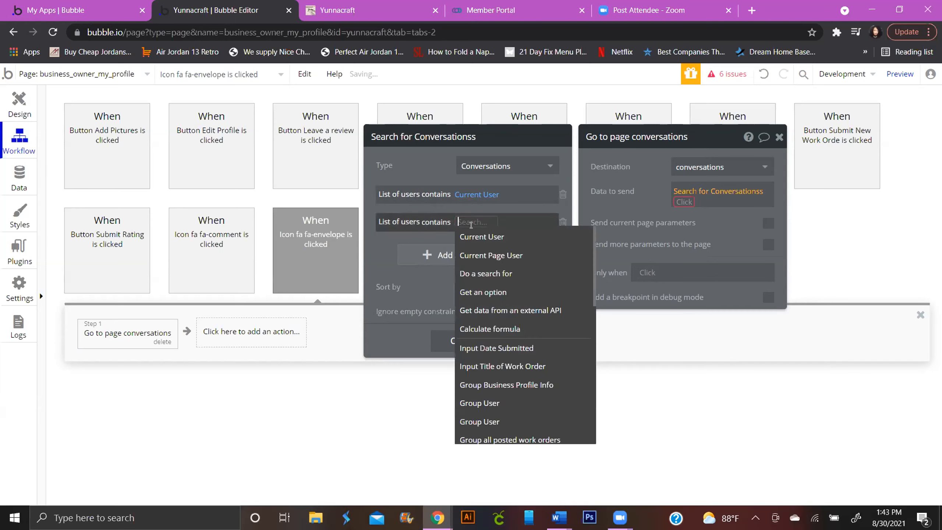
click(489, 253)
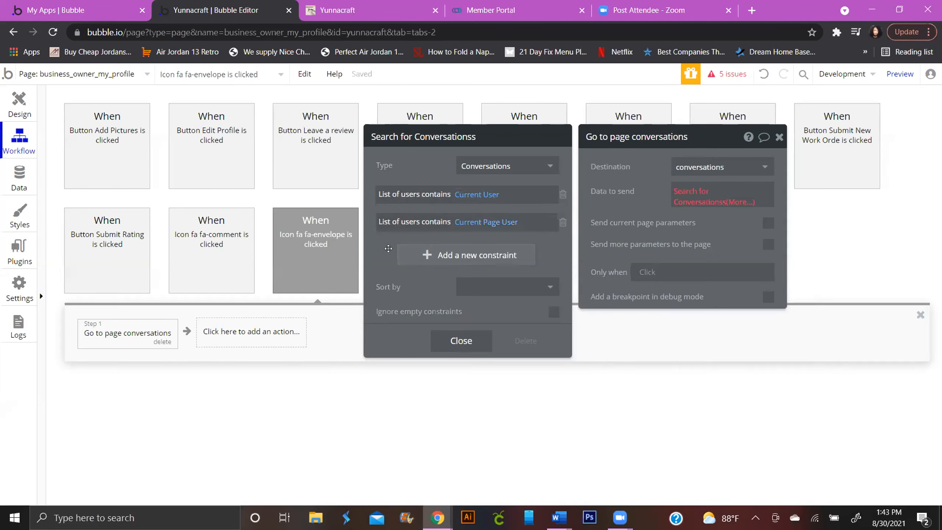
Limit the Conversations search in the Go to page action's data to send to its first item.
click(744, 202)
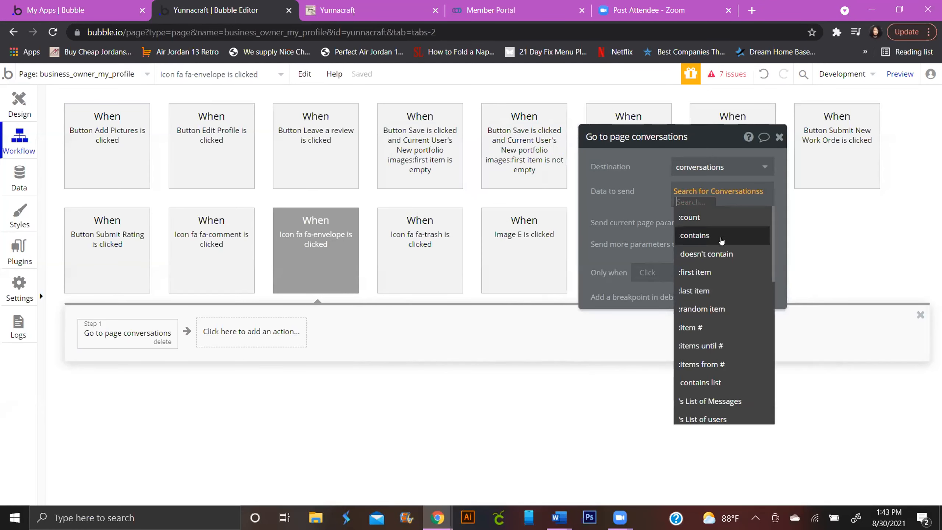
click(694, 272)
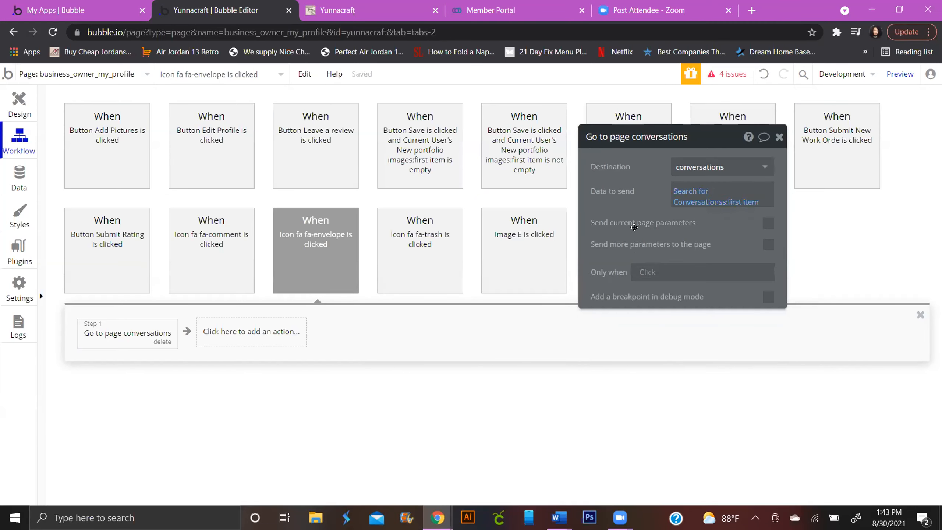
Refresh the Yunnacraft preview, go to Profile and open the conversations page from there to test the messaging link.
click(365, 11)
click(351, 83)
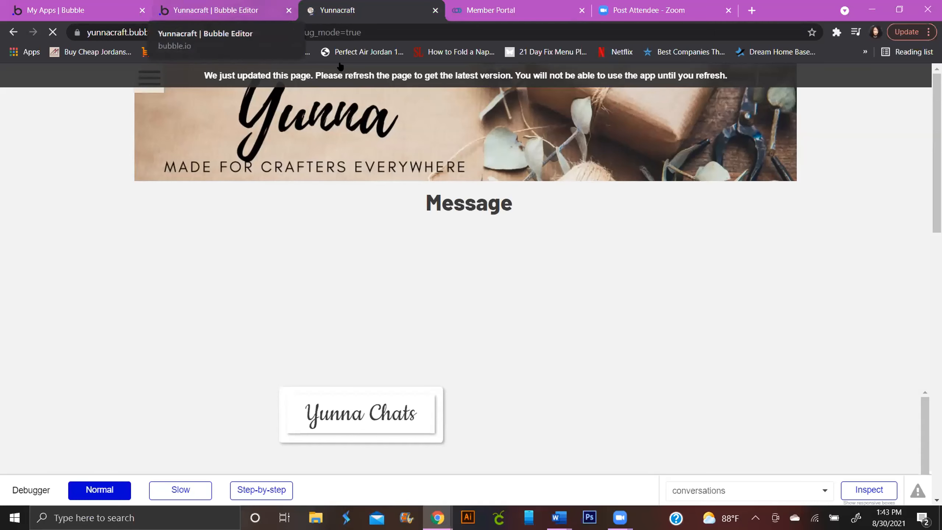
click(150, 78)
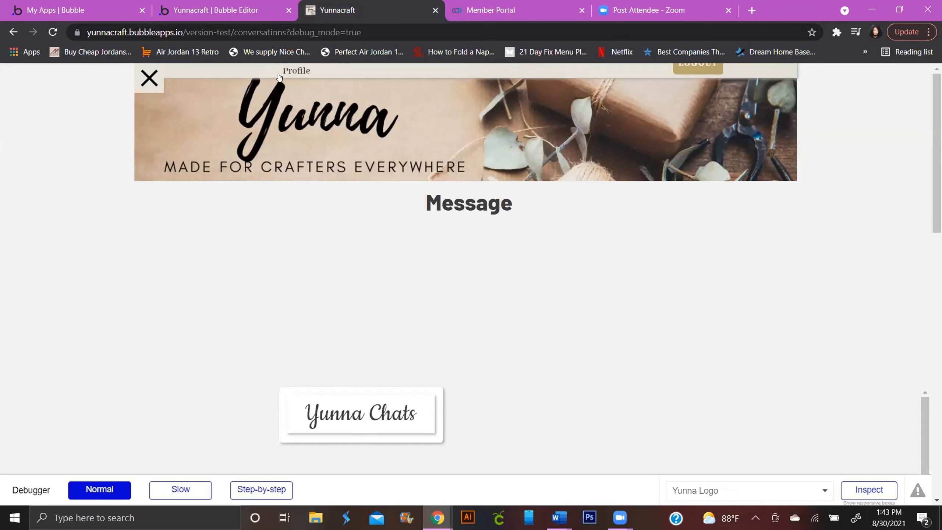
click(285, 76)
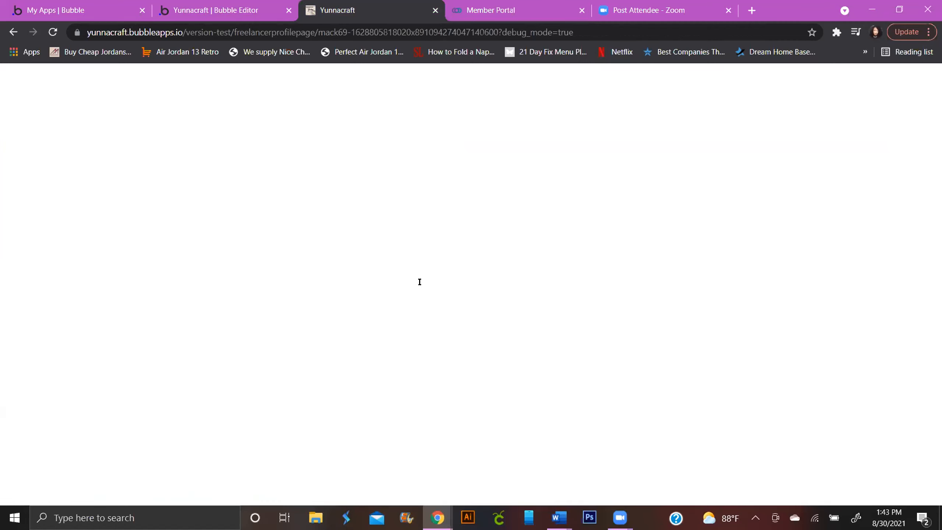
scroll(419, 284, down, 2)
scroll(424, 293, down, 10)
click(408, 256)
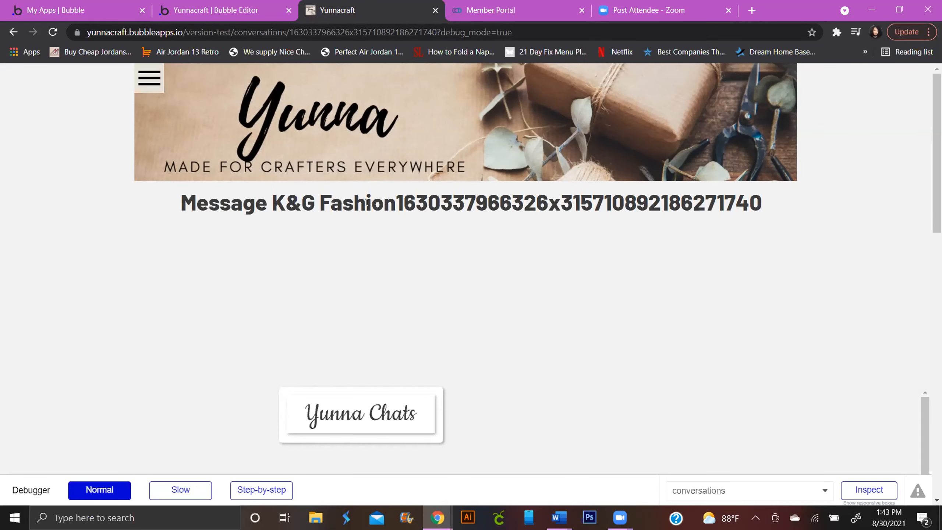
Return to the Bubble editor and open the conversations page in the design view.
click(230, 11)
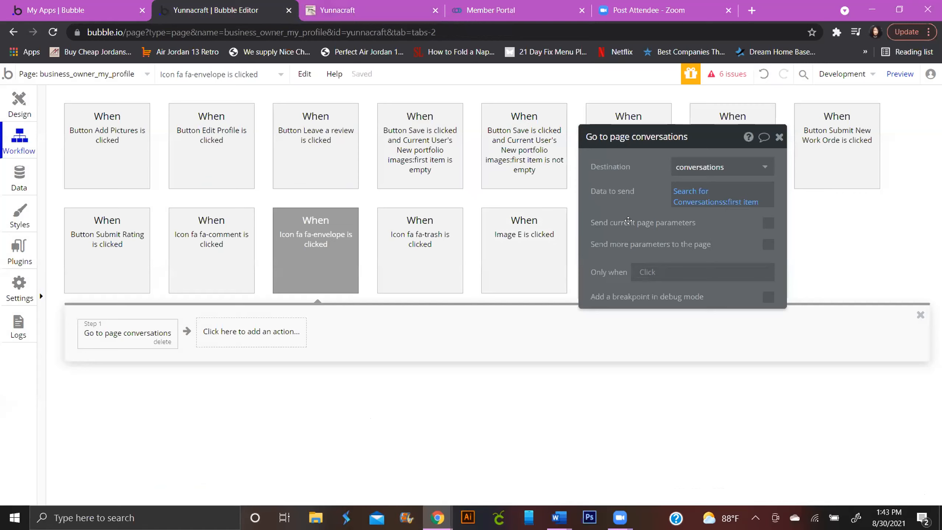
click(19, 103)
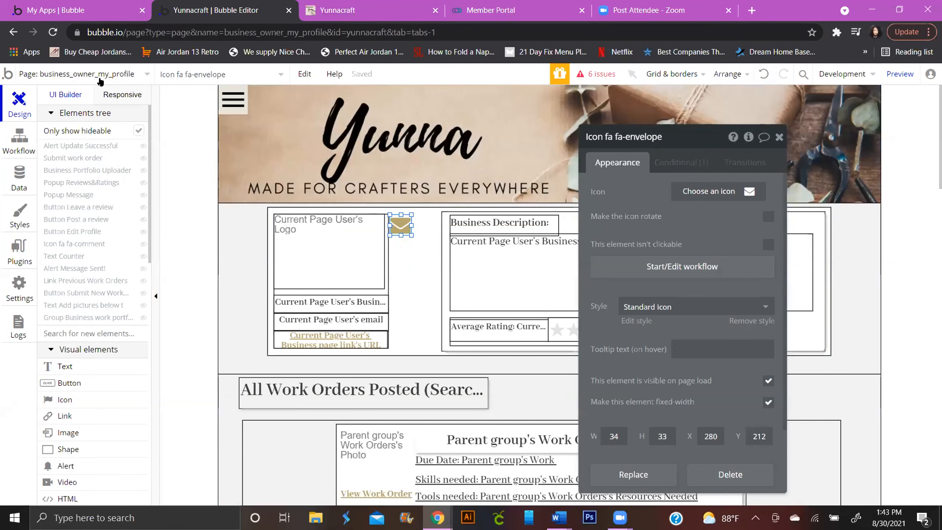
click(100, 77)
click(224, 145)
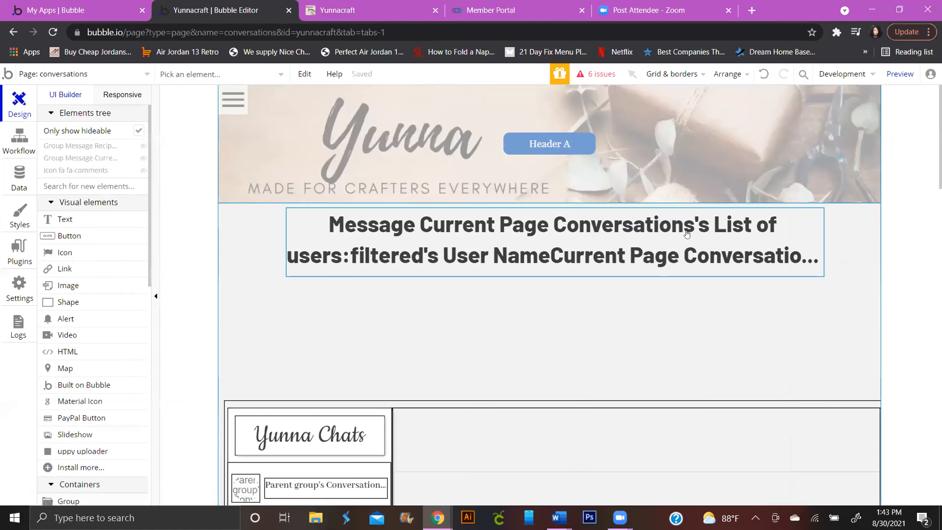
Remove the trailing Current Page Conversations expression from the Message heading, keeping the filtered User Name and Business Name.
double_click(681, 250)
click(769, 220)
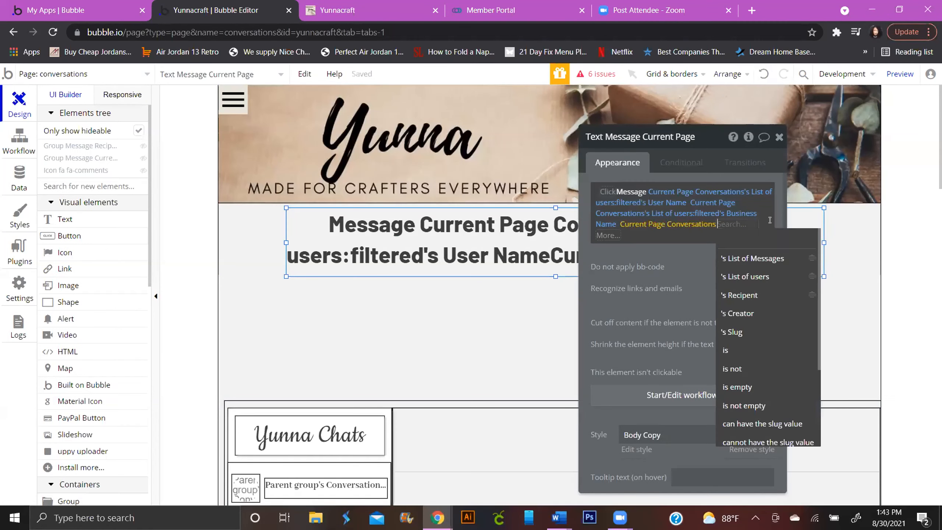
key(BackSpace)
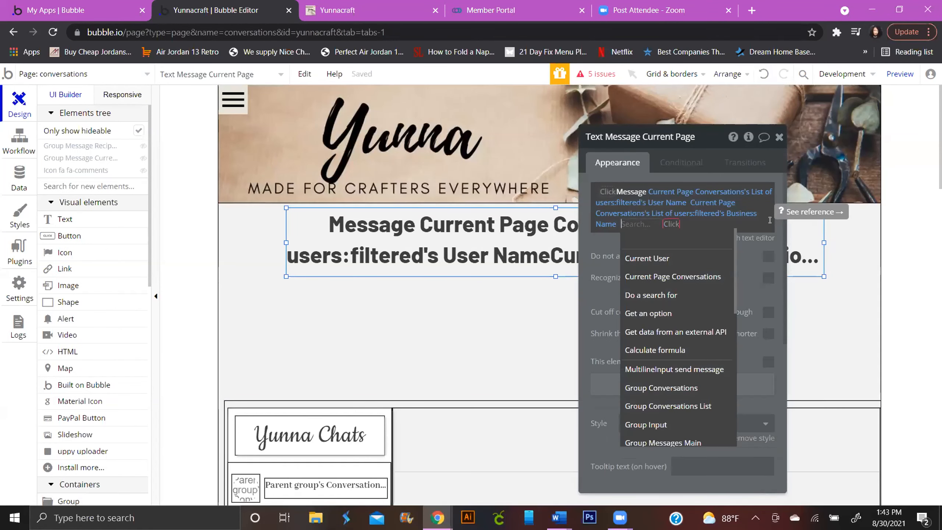
click(764, 237)
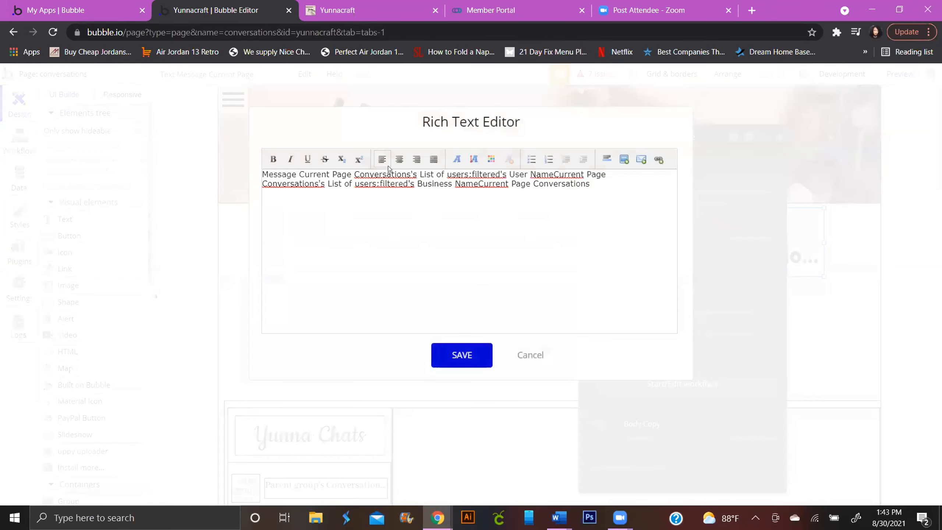
click(524, 355)
click(704, 220)
key(BackSpace)
click(691, 260)
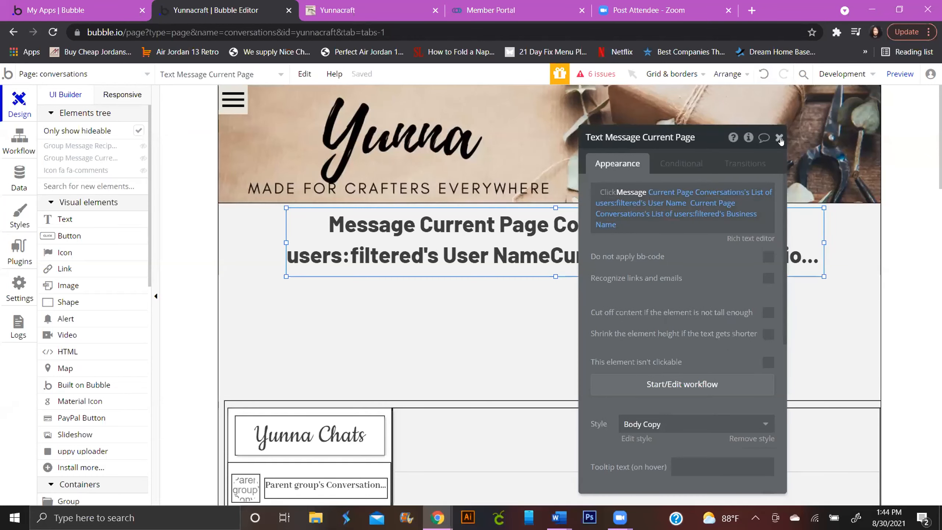
click(779, 138)
Move the Yunna Chats group up on the conversations page, leaving a small gap beneath the Message heading.
scroll(399, 262, down, 1)
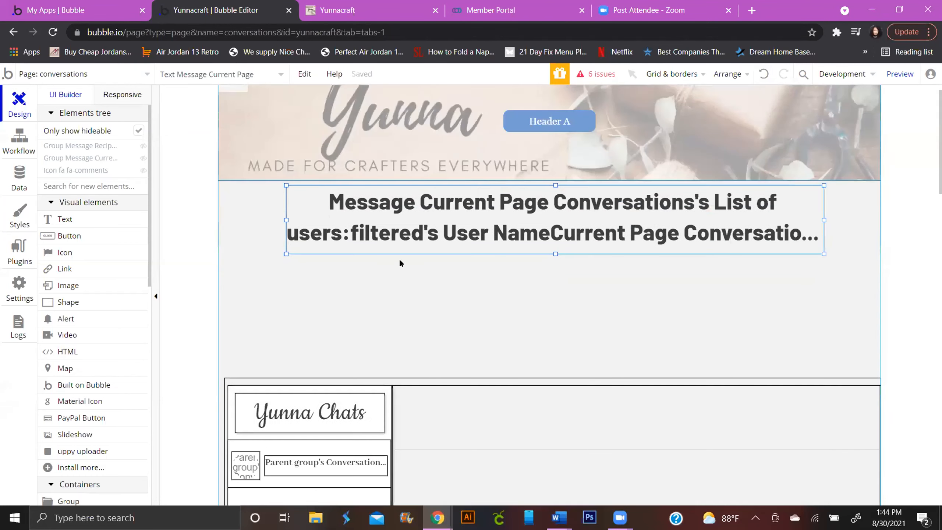
scroll(399, 263, down, 1)
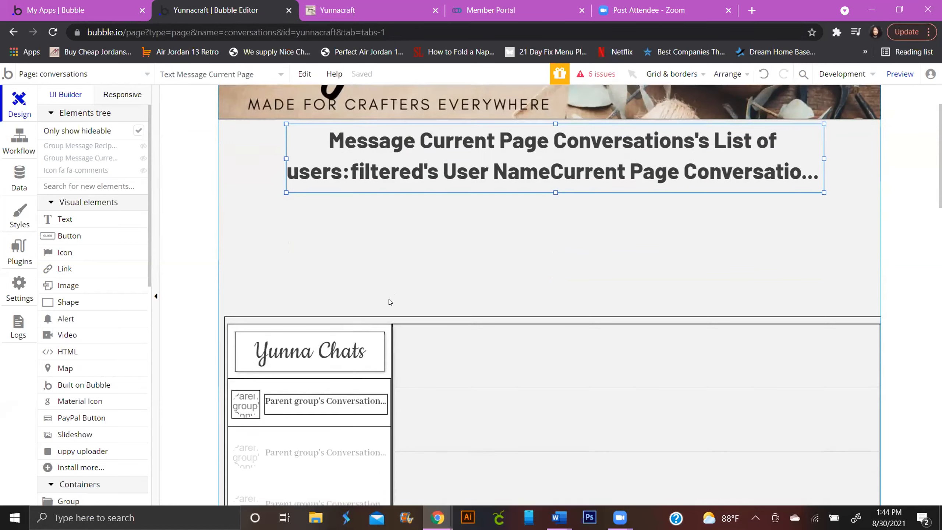
scroll(393, 295, down, 2)
scroll(392, 294, down, 2)
drag(388, 219, 384, 96)
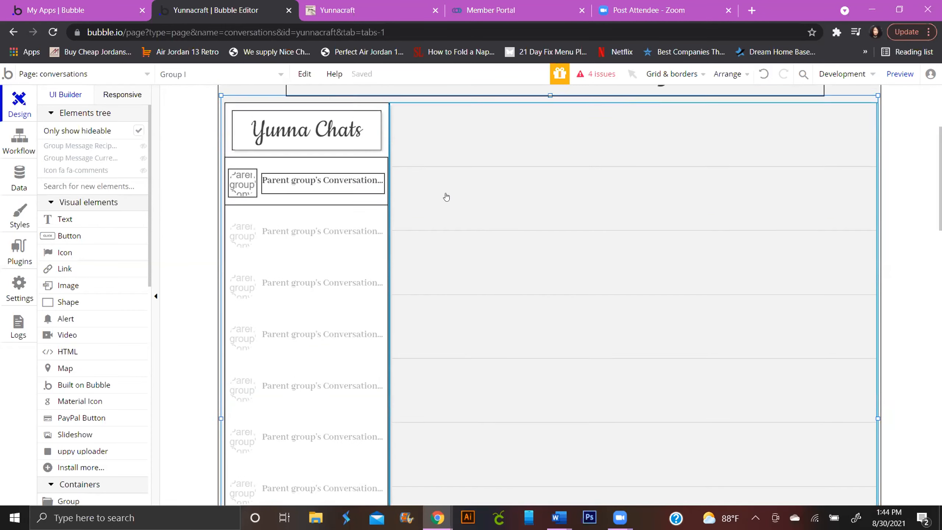
key(ctrl+z)
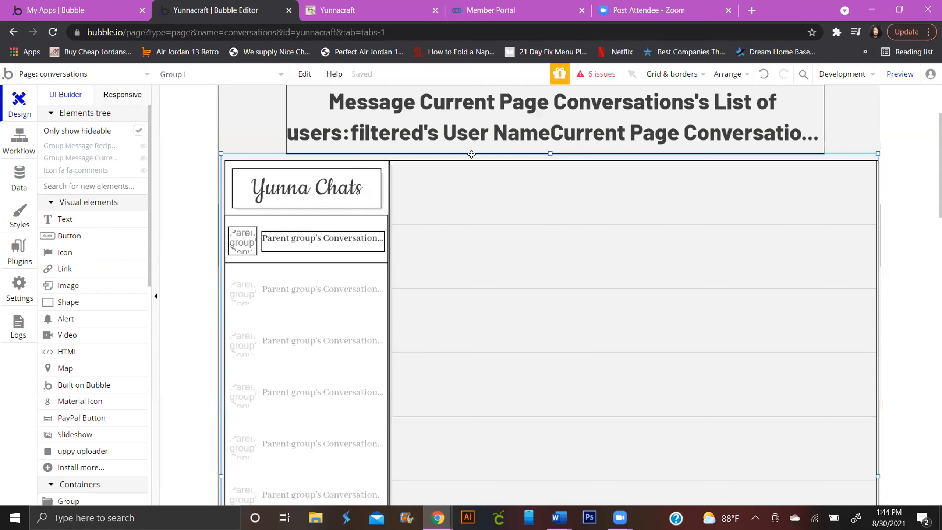
drag(471, 153, 514, 158)
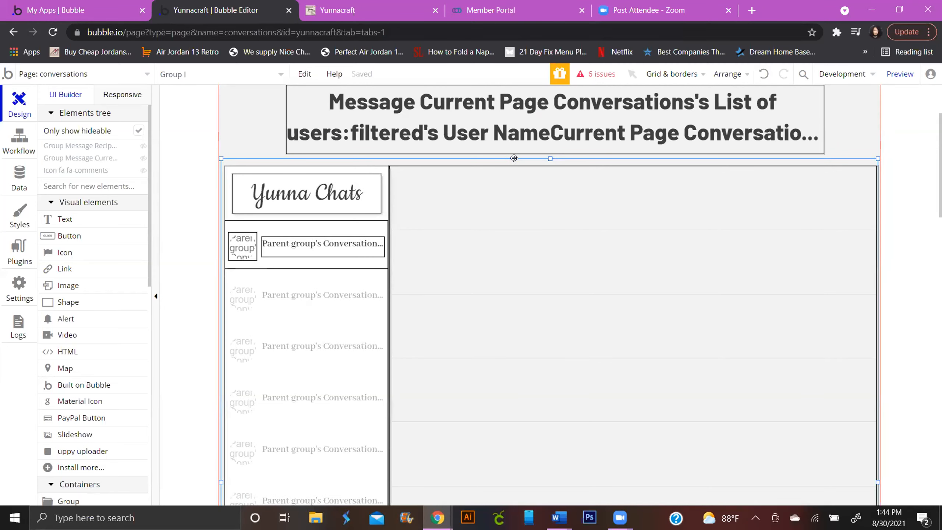
Inspect the message input and Send button at the end of the chat group.
scroll(609, 275, down, 6)
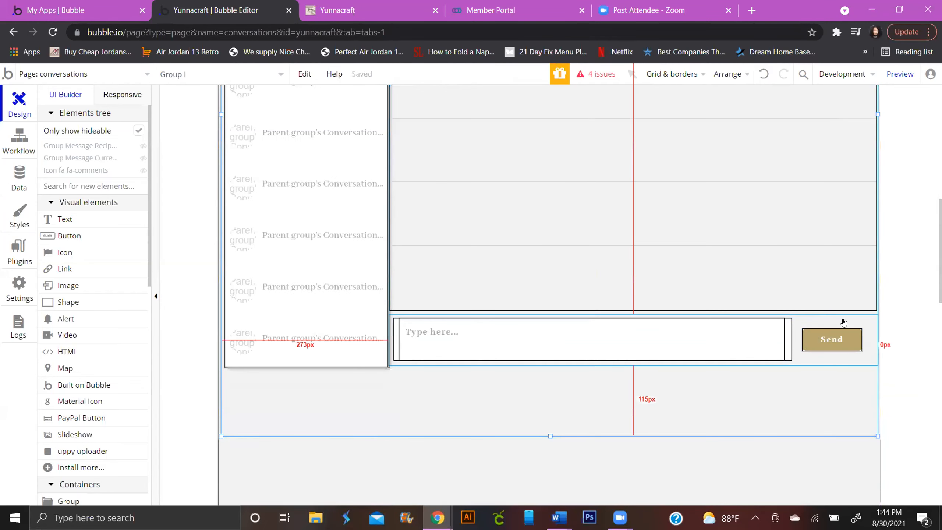
click(827, 340)
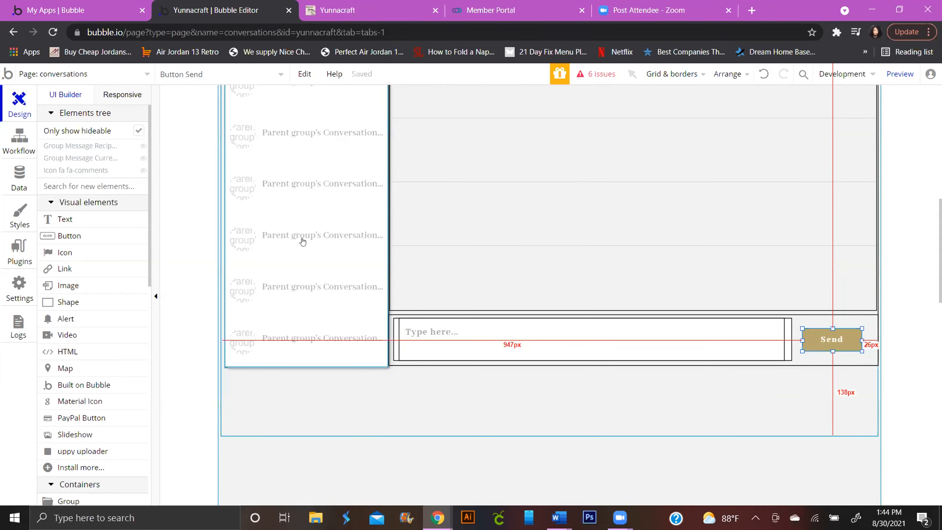
scroll(301, 240, up, 4)
scroll(302, 241, up, 1)
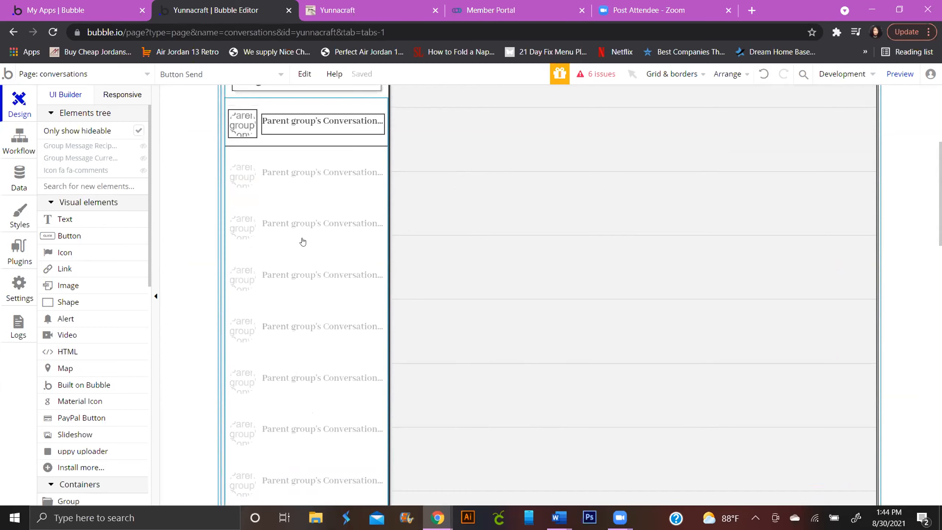
scroll(303, 241, up, 2)
scroll(294, 223, up, 1)
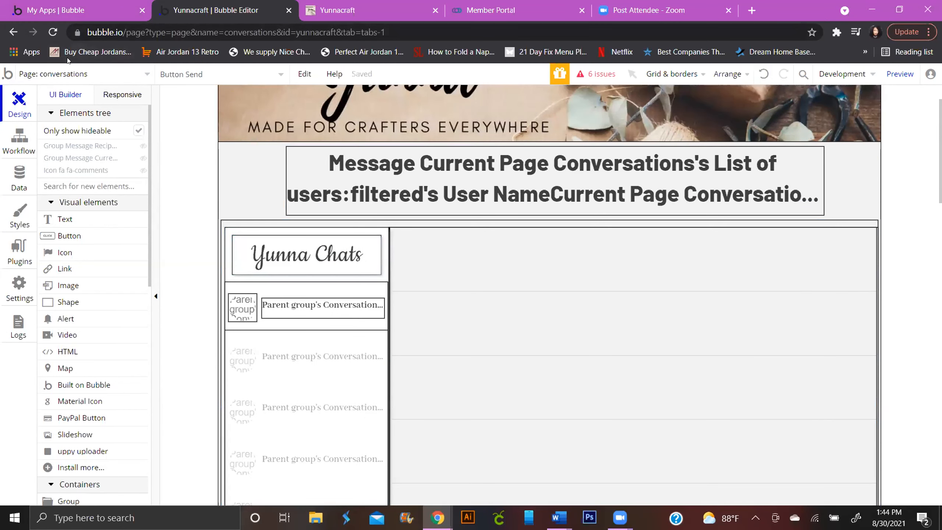
Switch to the business_owner_my_profile page and open the workflow of the envelope icon beside the logo.
click(122, 75)
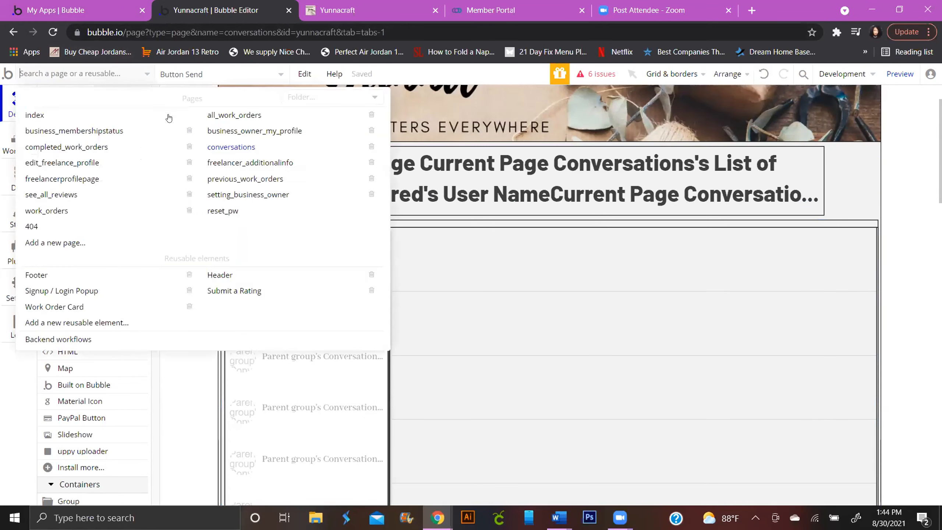
click(240, 131)
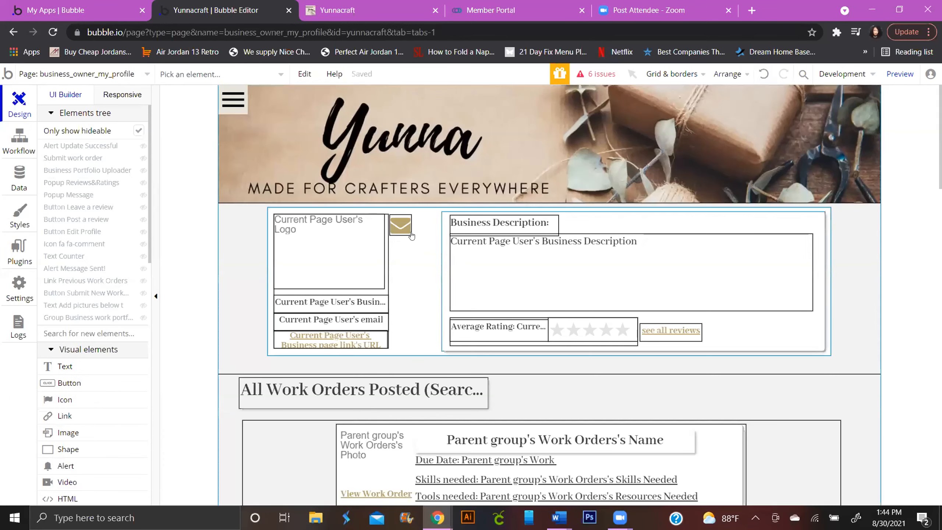
click(404, 230)
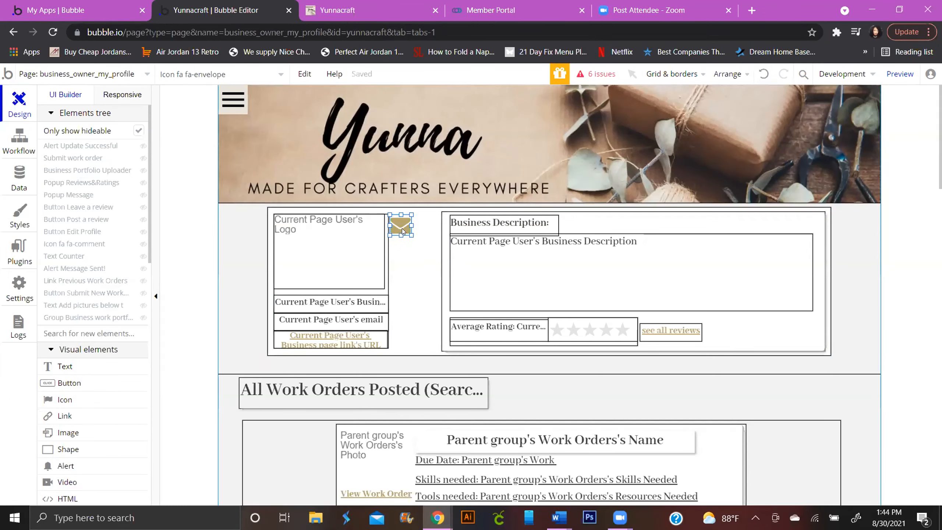
double_click(404, 230)
click(635, 270)
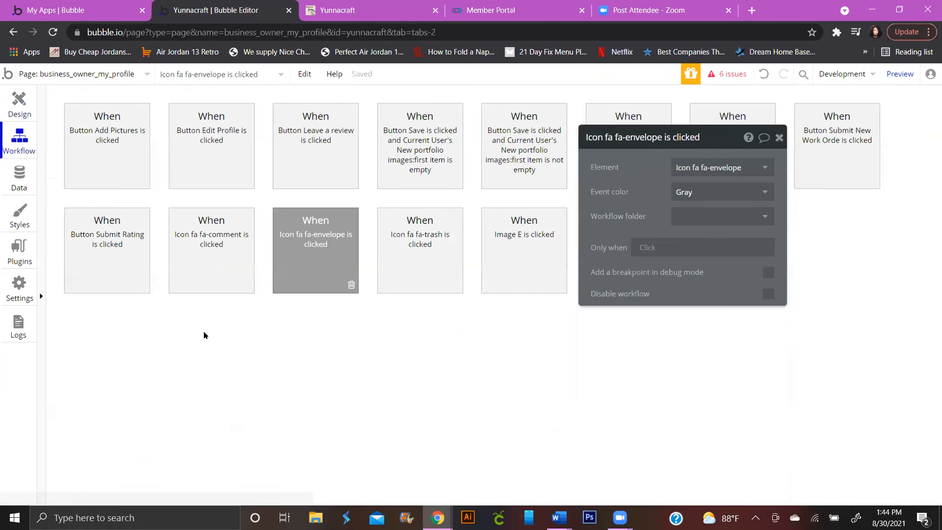
Add a Create a new thing action of type Conversations after the Go to page conversations action.
click(234, 326)
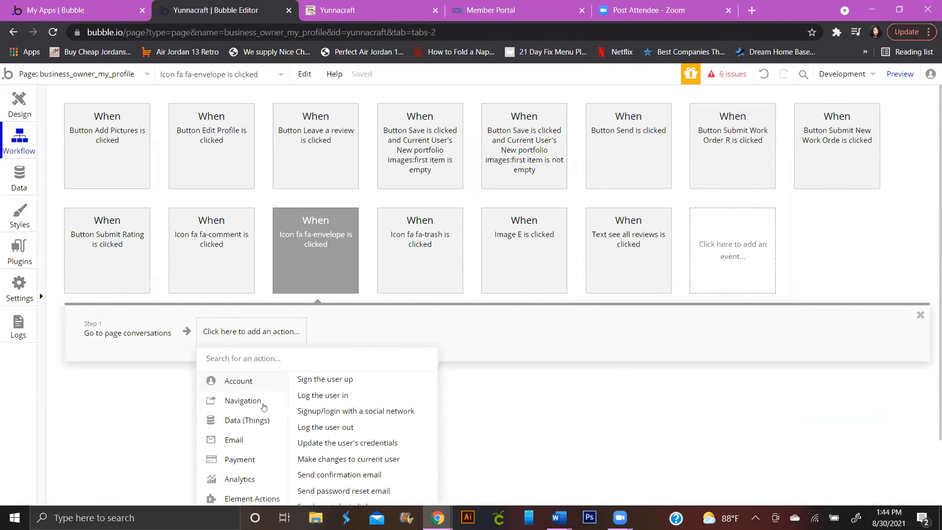
mouse_move(288, 419)
click(333, 379)
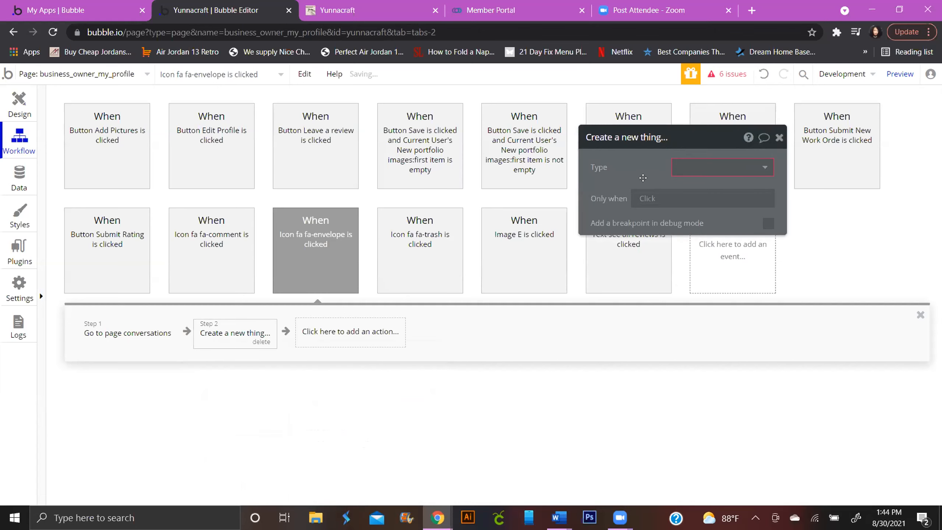
click(706, 168)
click(678, 217)
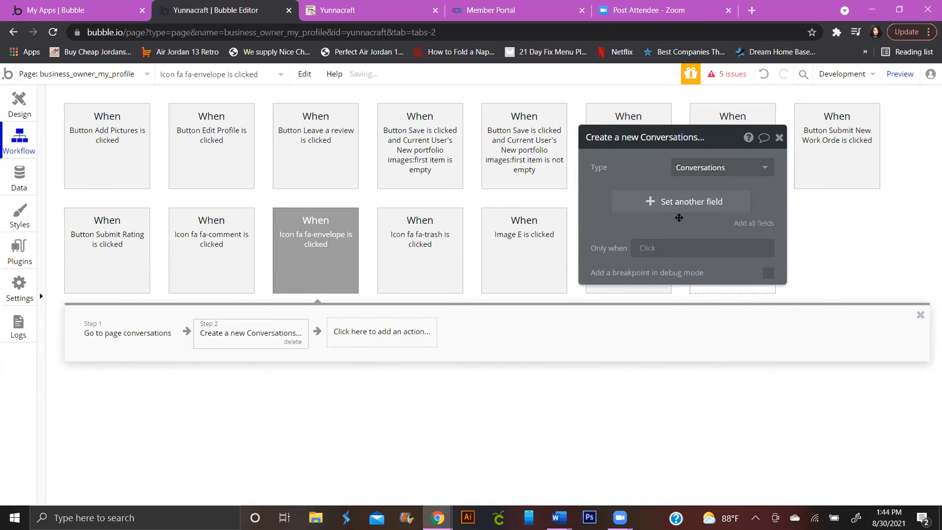
Add all Conversations fields to the create action and delete the empty field entry.
click(657, 200)
click(740, 251)
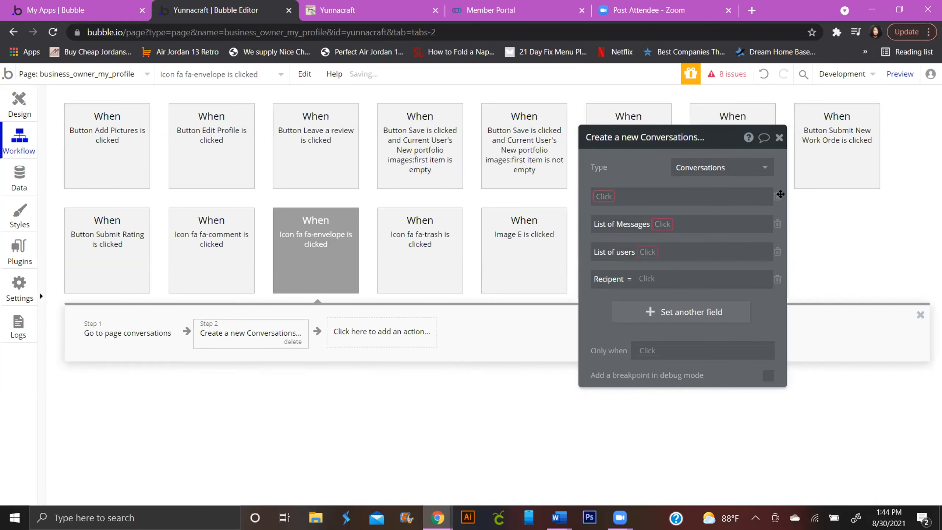
click(777, 196)
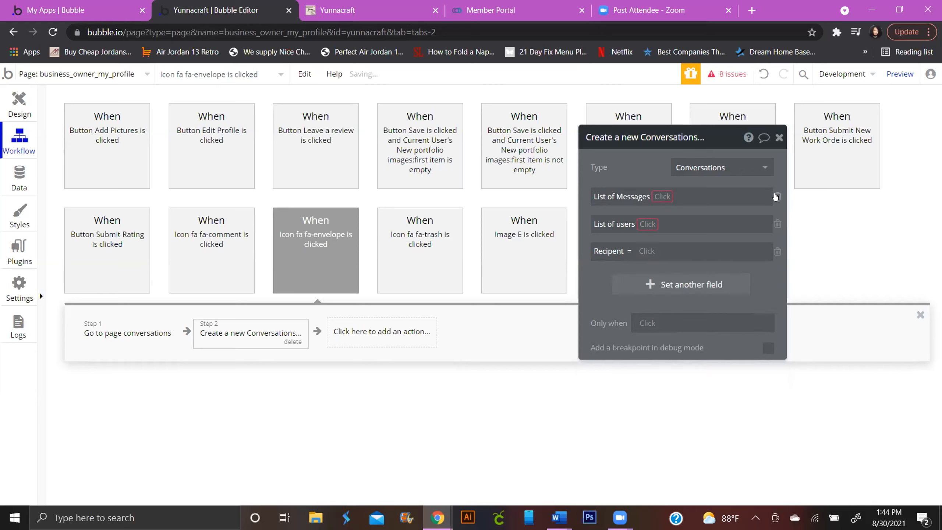
Remove the List of Messages field from the Create a new Conversations action.
click(662, 196)
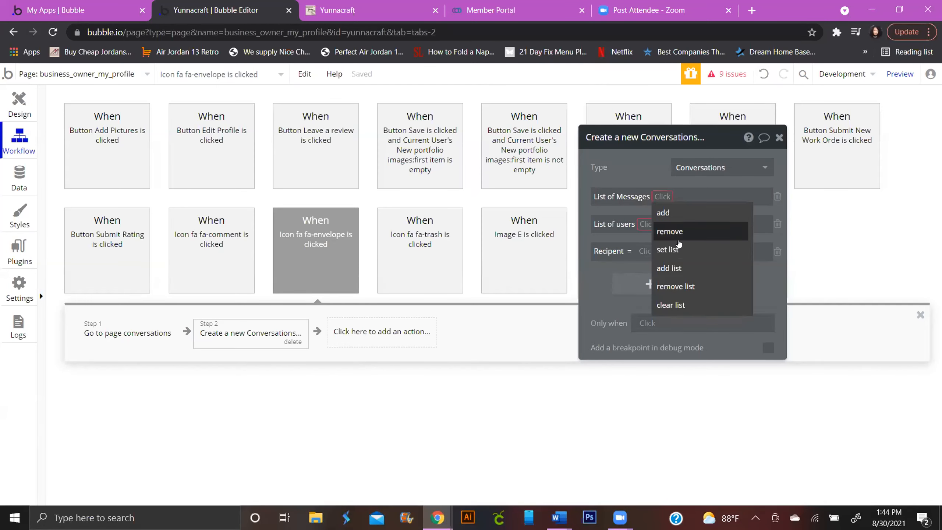
mouse_move(675, 212)
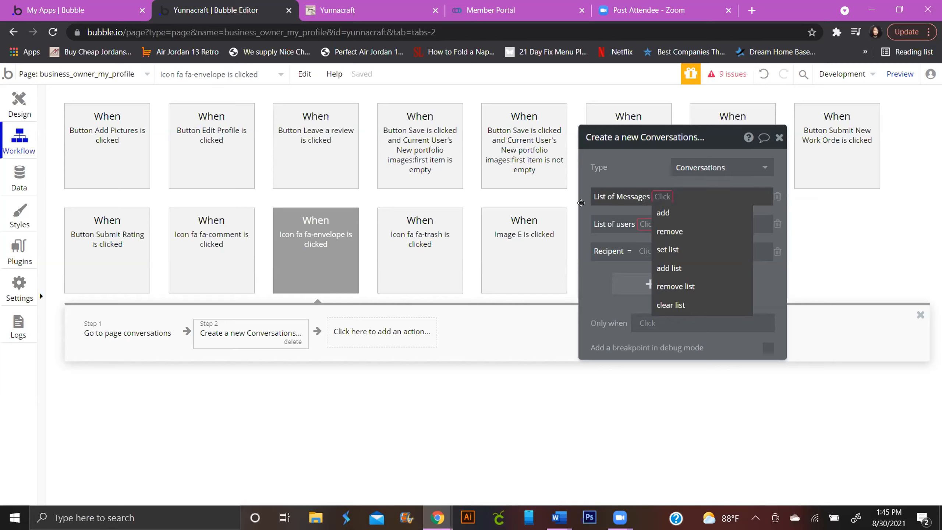
click(776, 196)
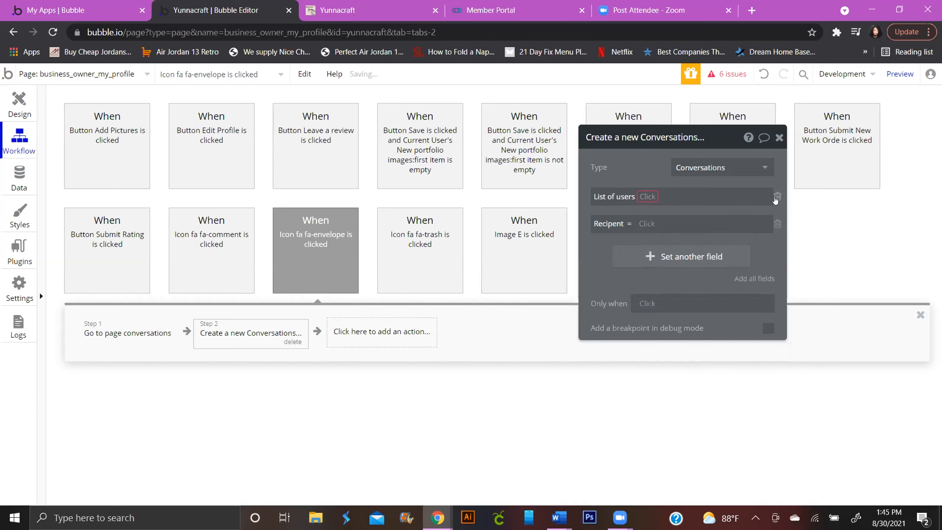
Set the List of users field of the new conversation to add the Current User.
click(647, 198)
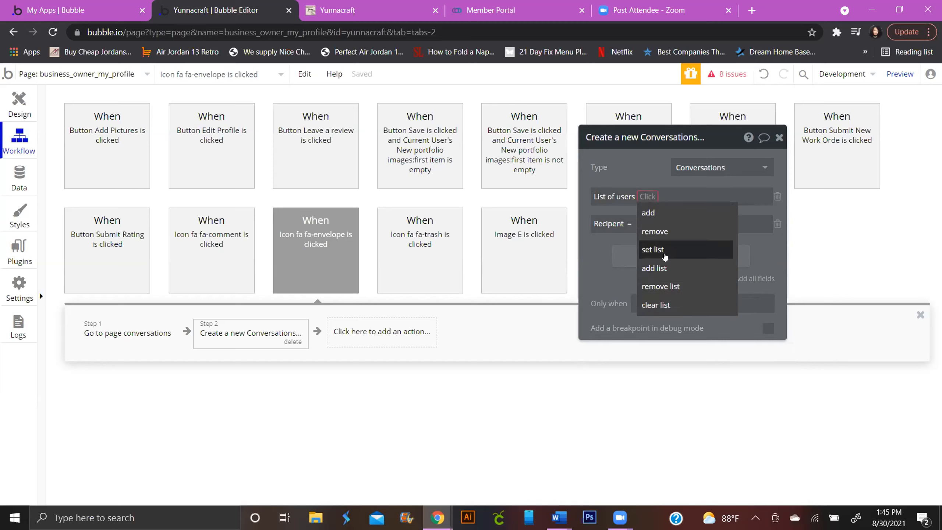
click(663, 267)
click(681, 195)
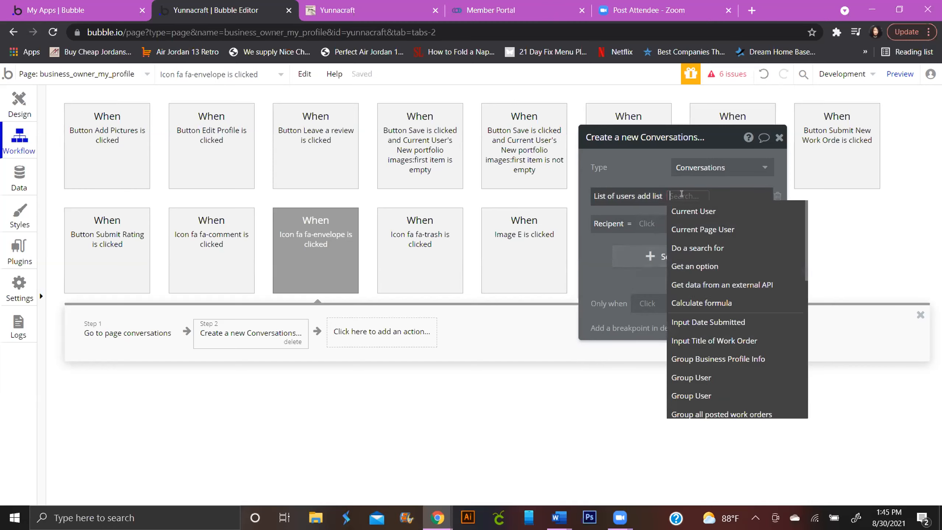
scroll(741, 282, down, 7)
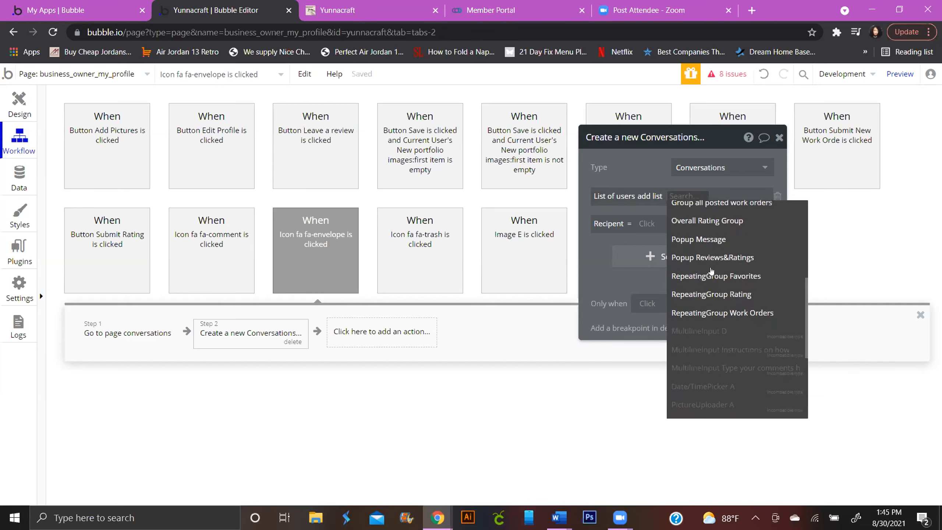
scroll(742, 282, up, 7)
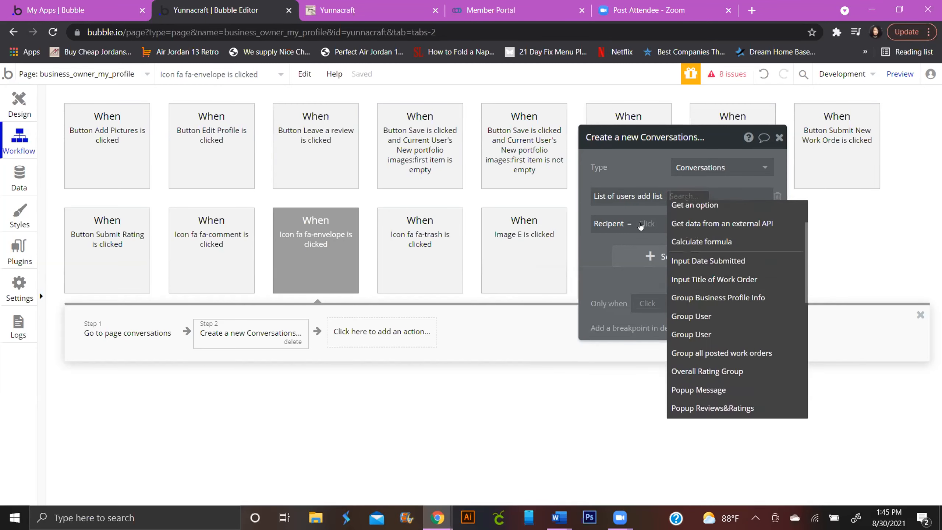
click(656, 200)
click(656, 199)
click(659, 210)
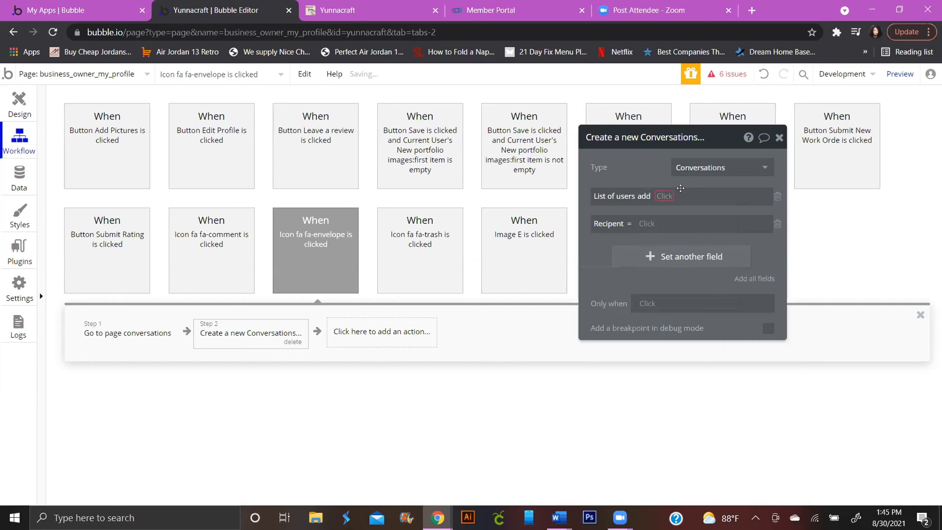
click(663, 198)
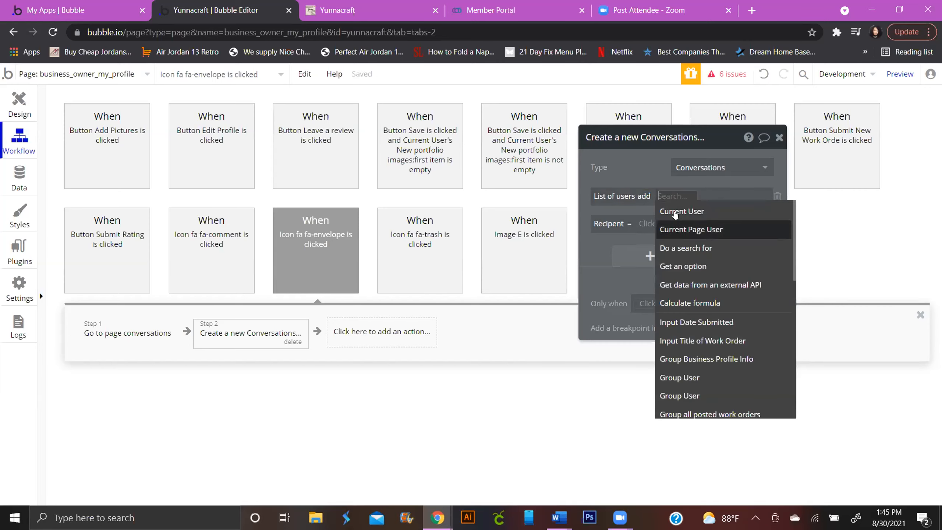
click(674, 212)
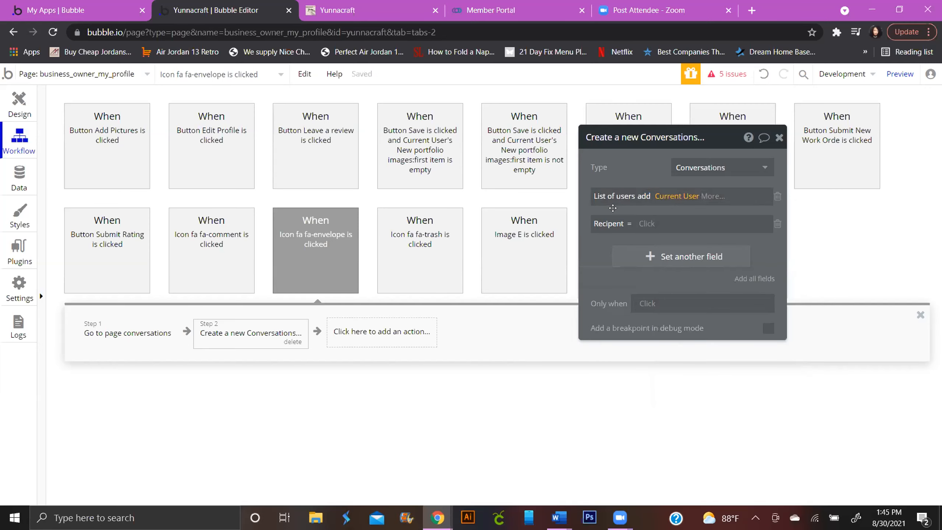
Remove the Recipent field and create a second List of users entry that adds the Current Page User.
click(777, 223)
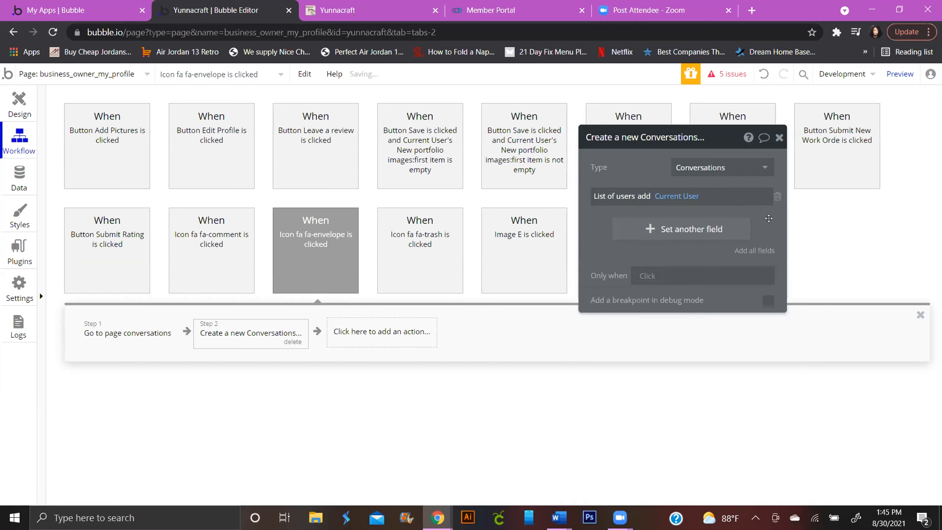
click(684, 228)
click(643, 256)
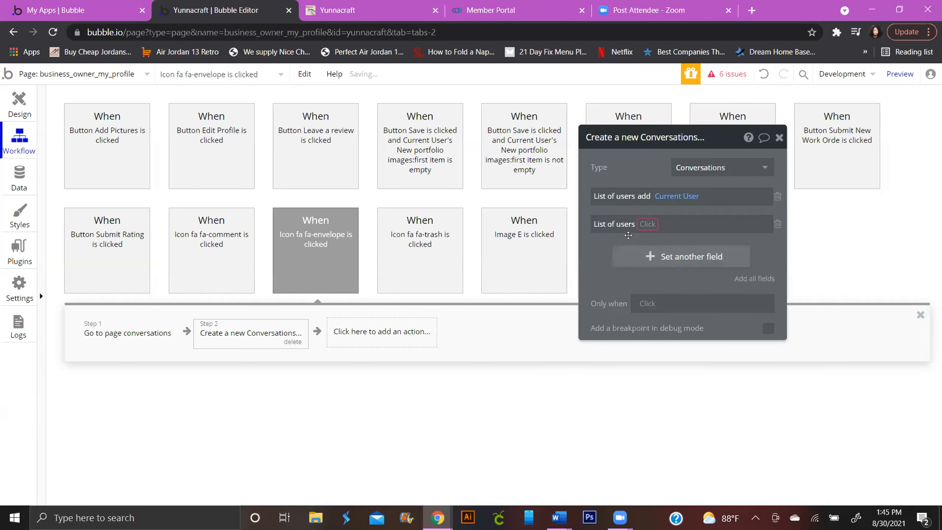
click(642, 224)
click(656, 236)
click(664, 224)
click(684, 256)
click(600, 241)
Start the action's Only when condition with a search for the Conversations type.
click(645, 303)
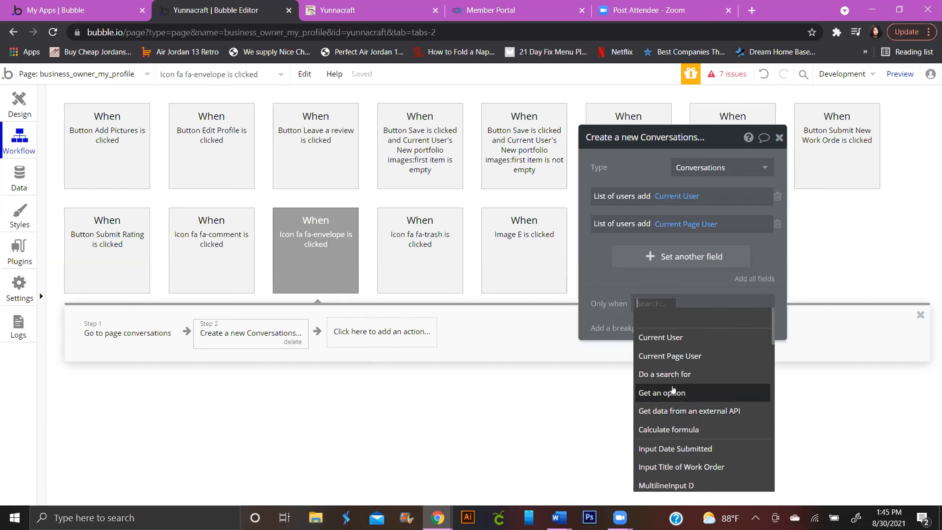
click(664, 373)
click(503, 169)
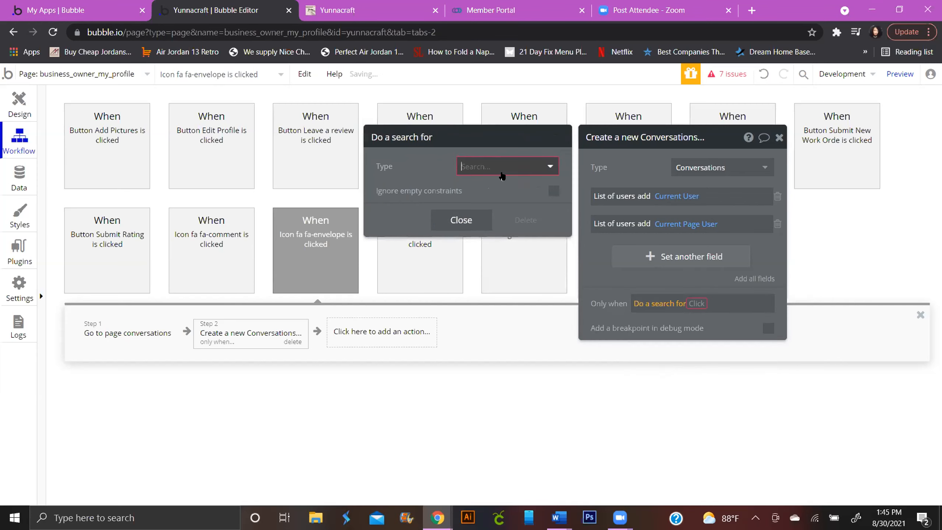
click(483, 239)
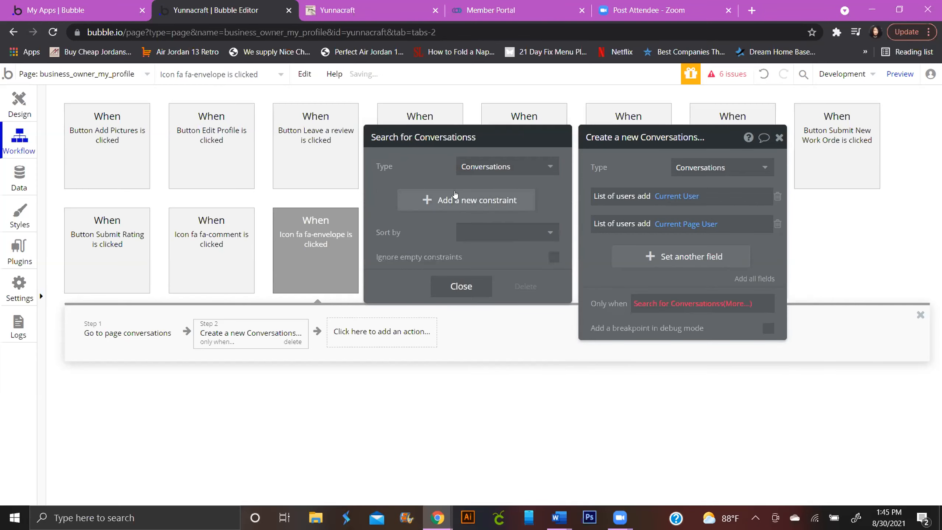
Constrain the Conversations search to entries whose List of users contains the Current User and also contains the Current Page User.
click(455, 199)
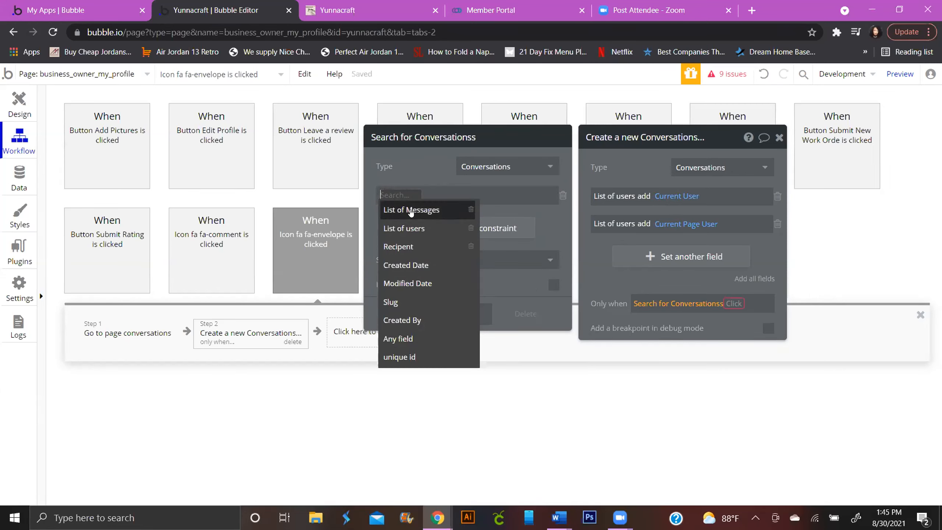
click(411, 228)
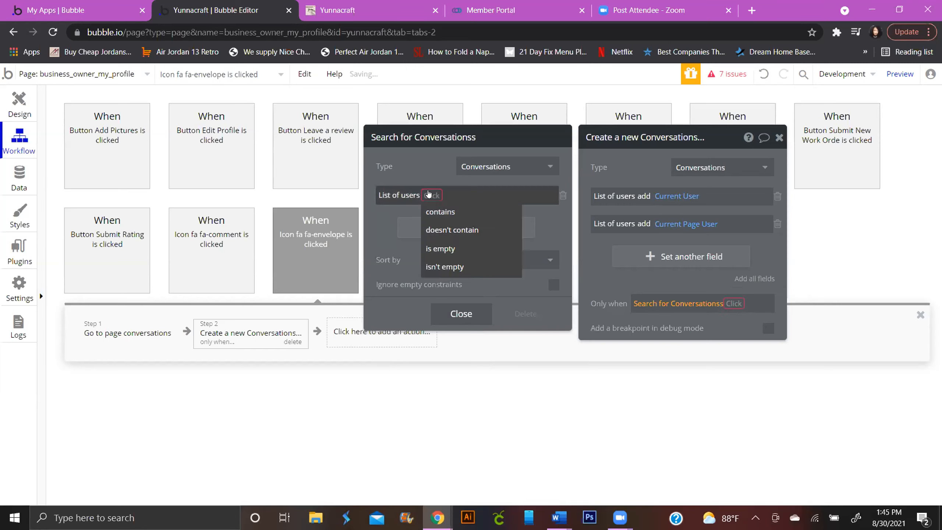
click(438, 211)
click(478, 210)
click(390, 223)
click(414, 198)
click(452, 238)
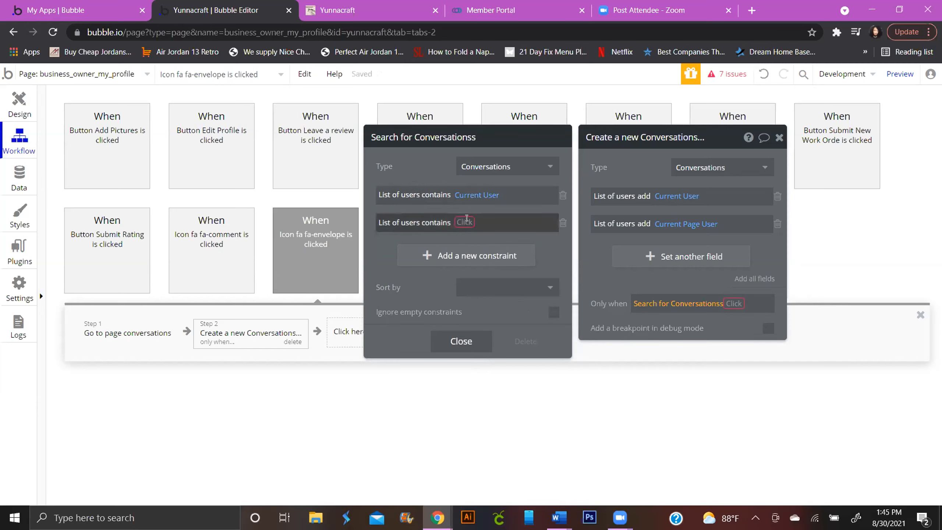
click(482, 254)
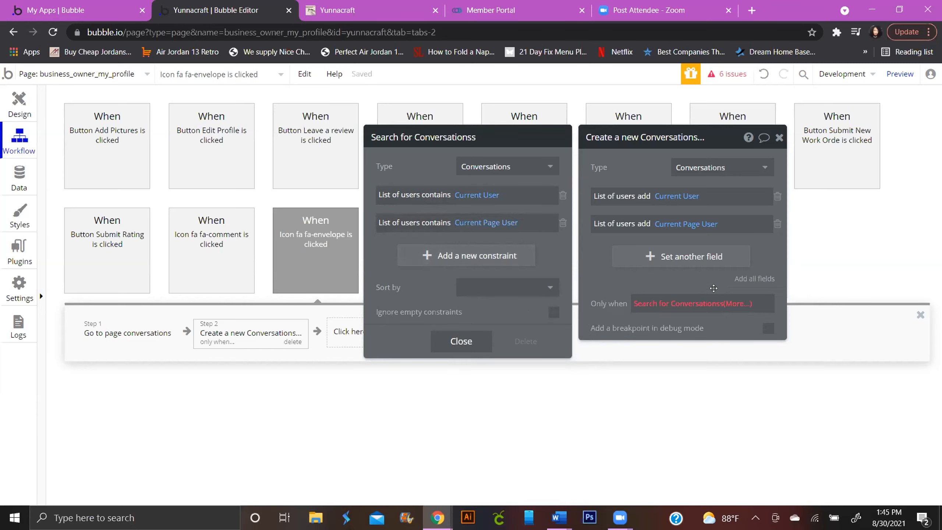
Complete the Only when condition with :count < 1 and move the Create a new Conversations action ahead of Go to page conversations.
click(733, 304)
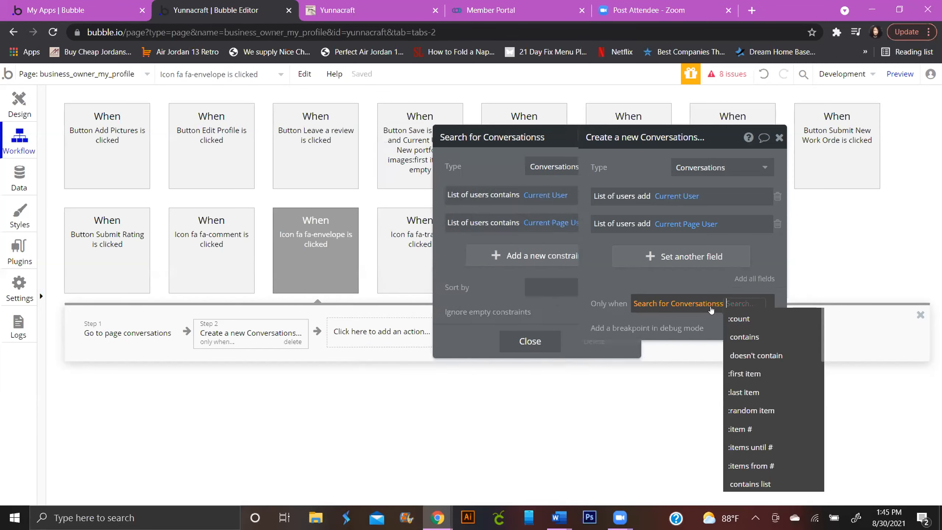
click(745, 321)
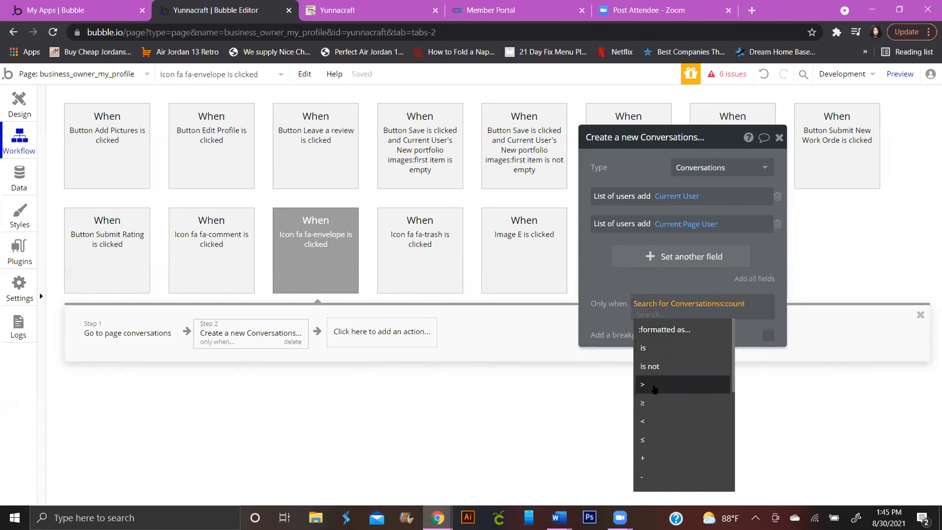
click(645, 384)
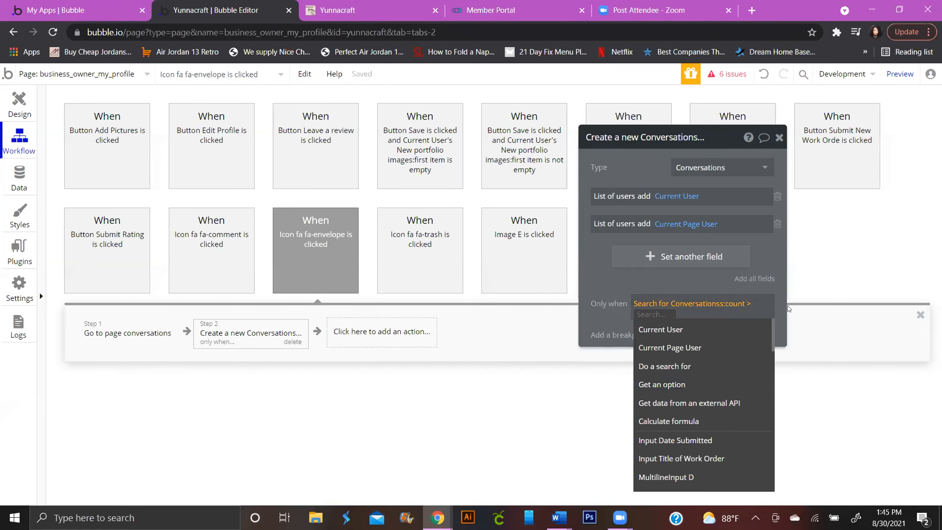
click(749, 303)
click(644, 440)
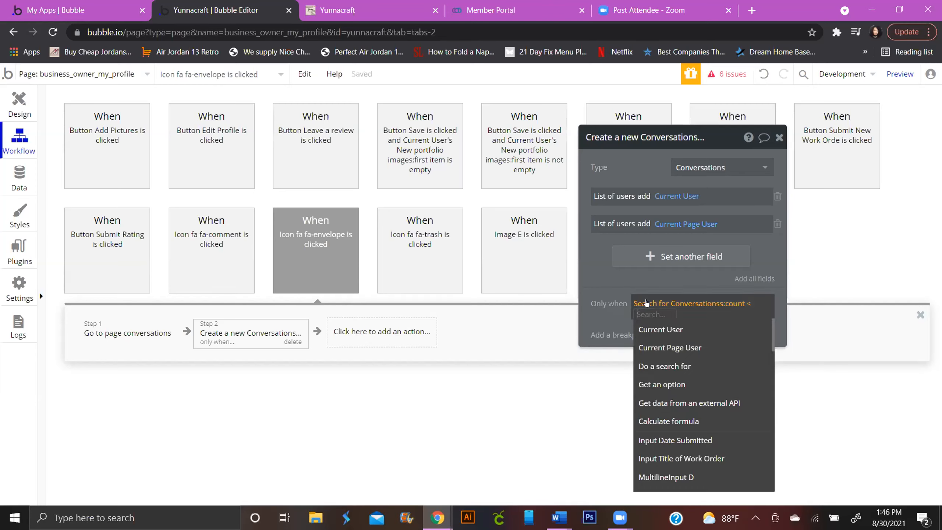
text(1)
click(613, 313)
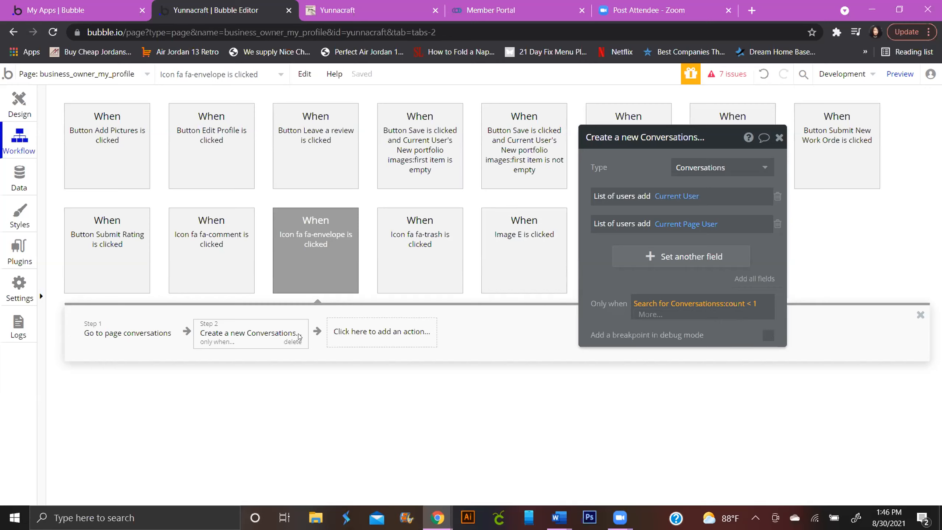
drag(298, 336, 127, 326)
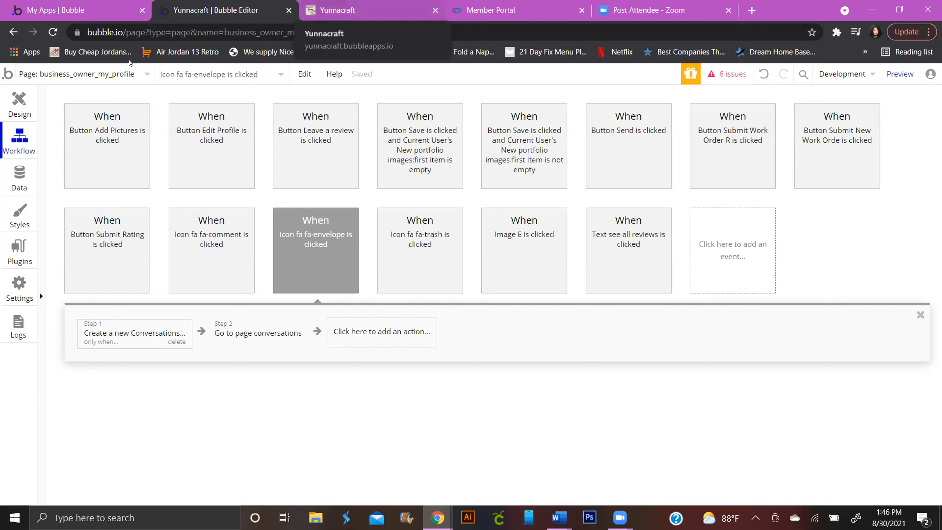
Delete both existing entries from All Conversations in the app database.
click(19, 176)
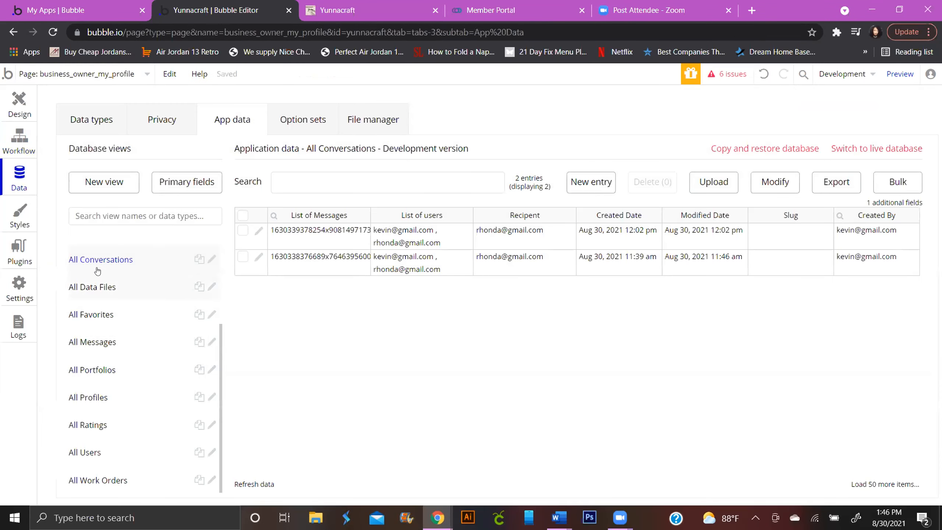
click(242, 231)
click(242, 256)
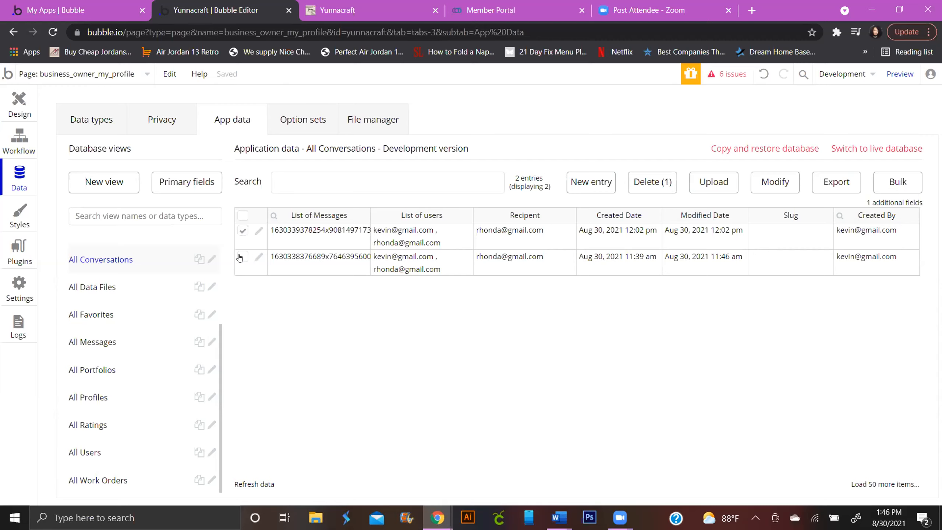
click(646, 183)
click(463, 203)
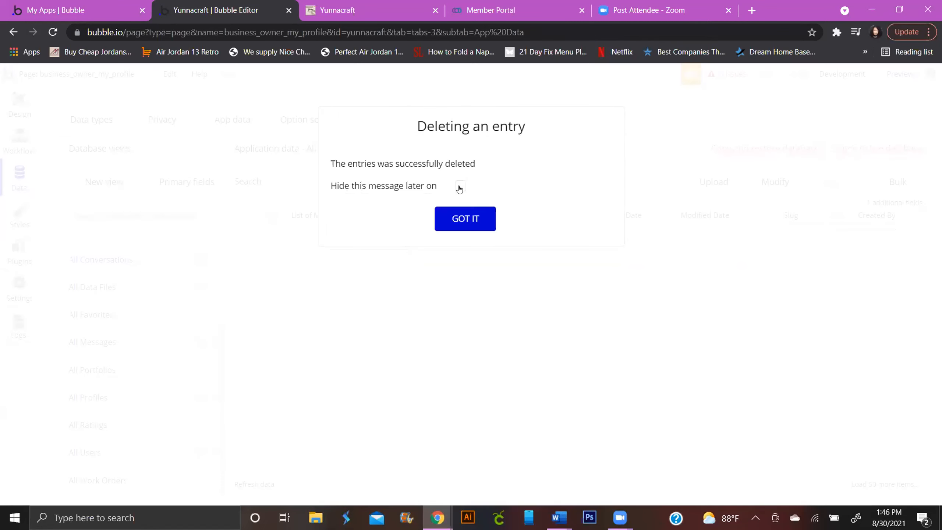
click(463, 218)
Switch to the Yunnacraft app preview, refresh the outdated page and go to My Freelancer Profile.
click(337, 10)
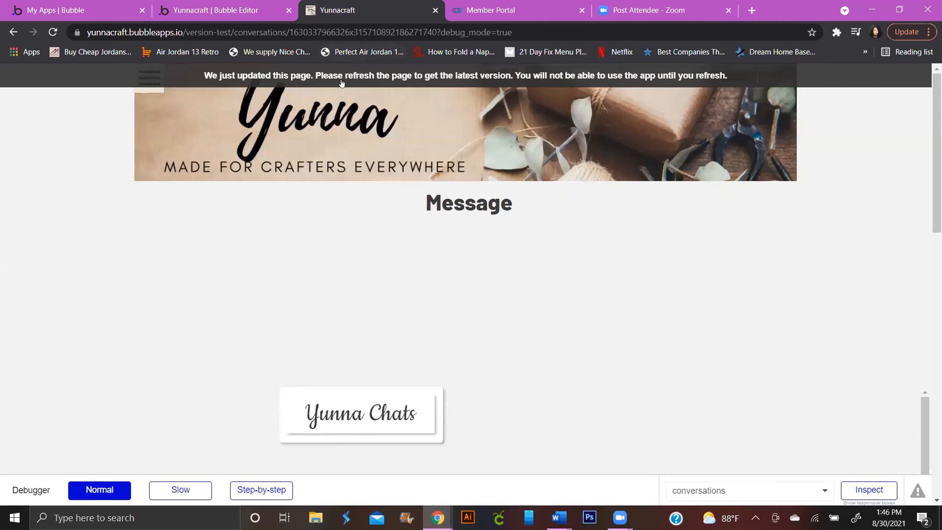
click(341, 76)
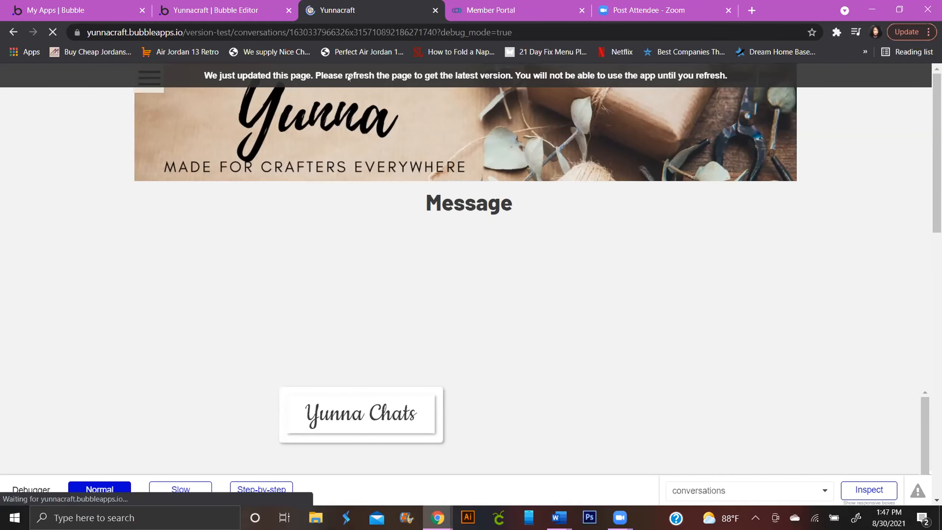
click(149, 78)
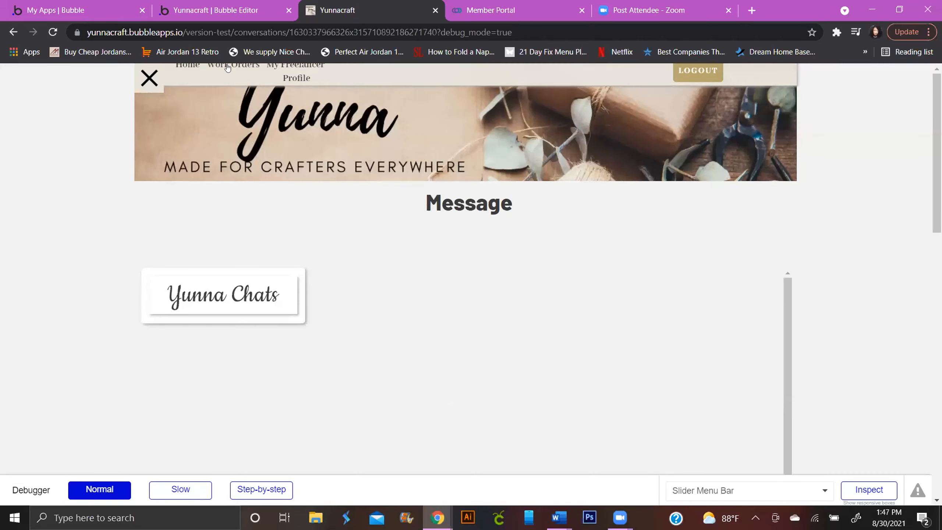
click(285, 73)
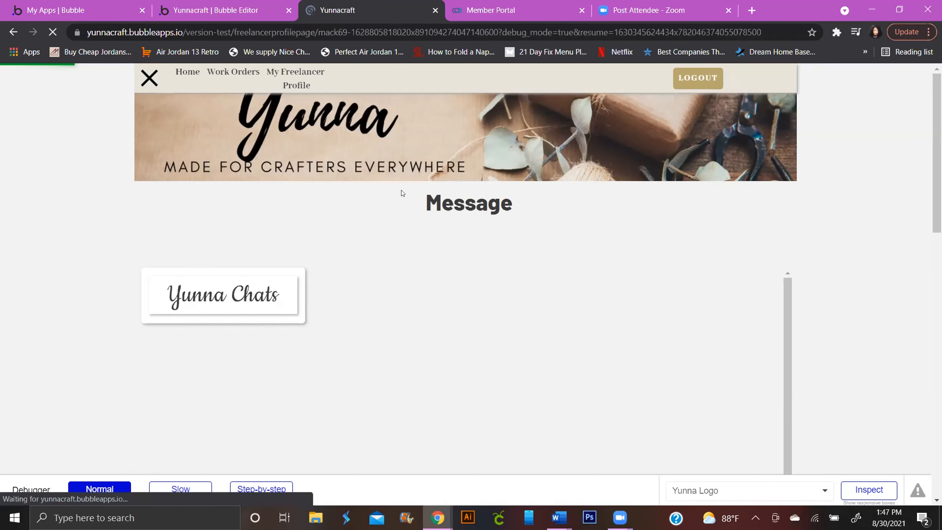
Go to the K&G Fashion business profile and start a message conversation with that business.
scroll(426, 301, down, 7)
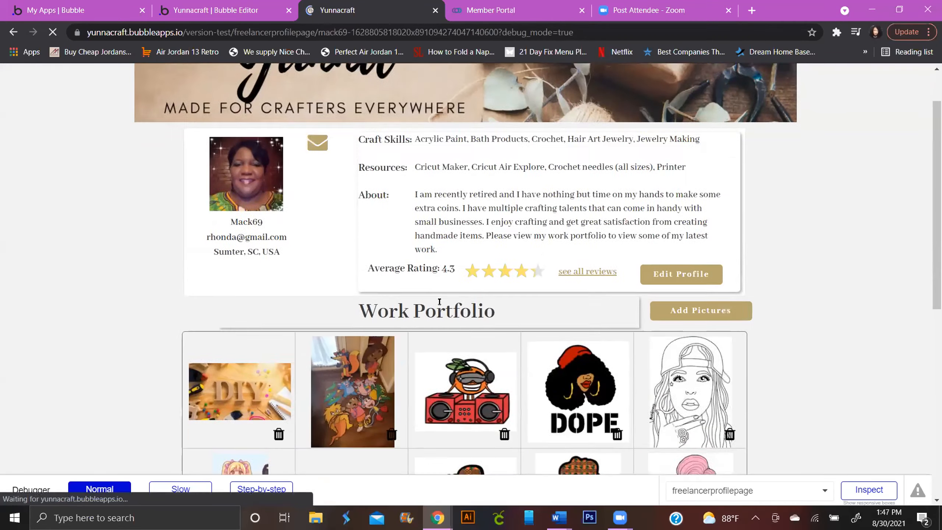
scroll(441, 306, down, 7)
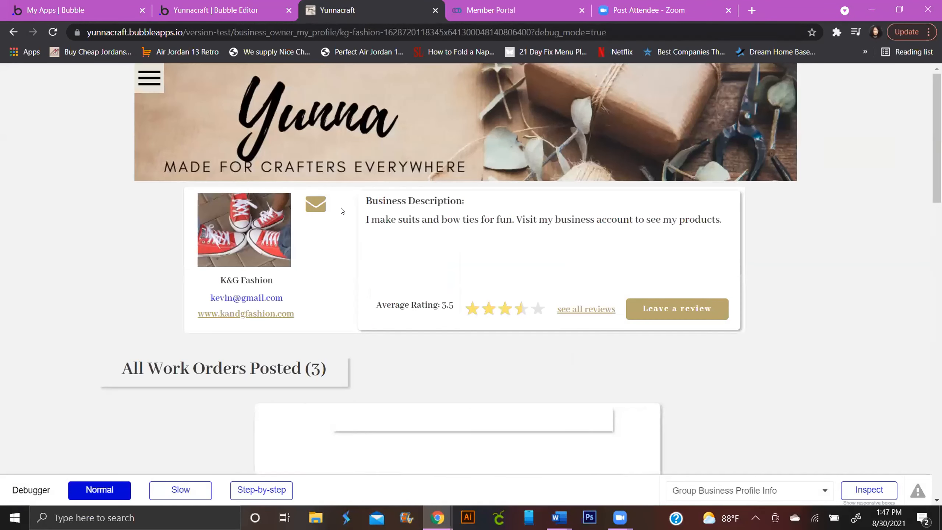
click(313, 209)
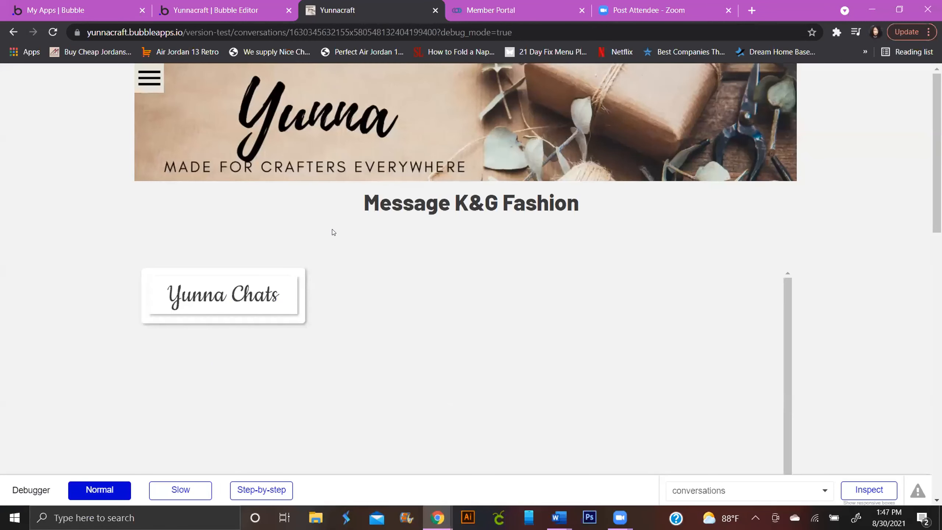
Send the message "Hello. Test Message" in the K&G Fashion conversation and check the message list.
scroll(332, 232, down, 5)
scroll(332, 232, up, 5)
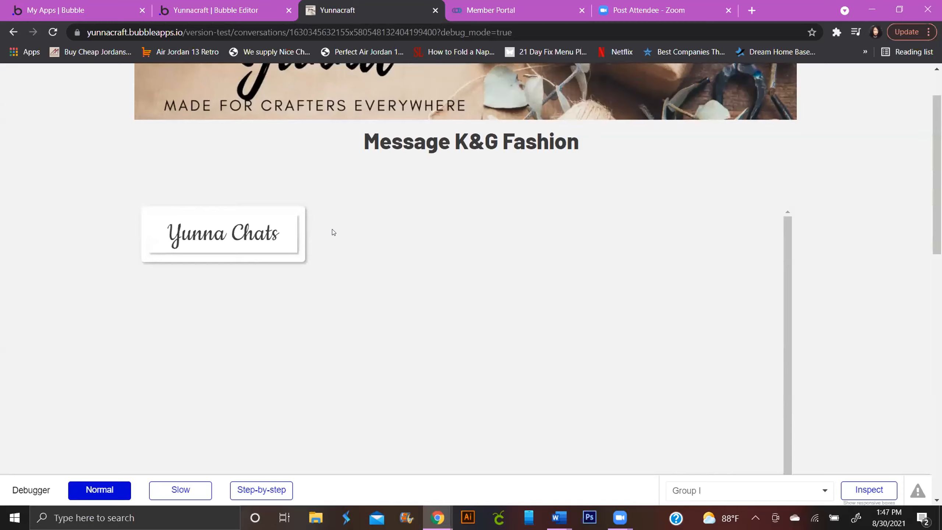
scroll(452, 259, down, 8)
scroll(519, 162, up, 5)
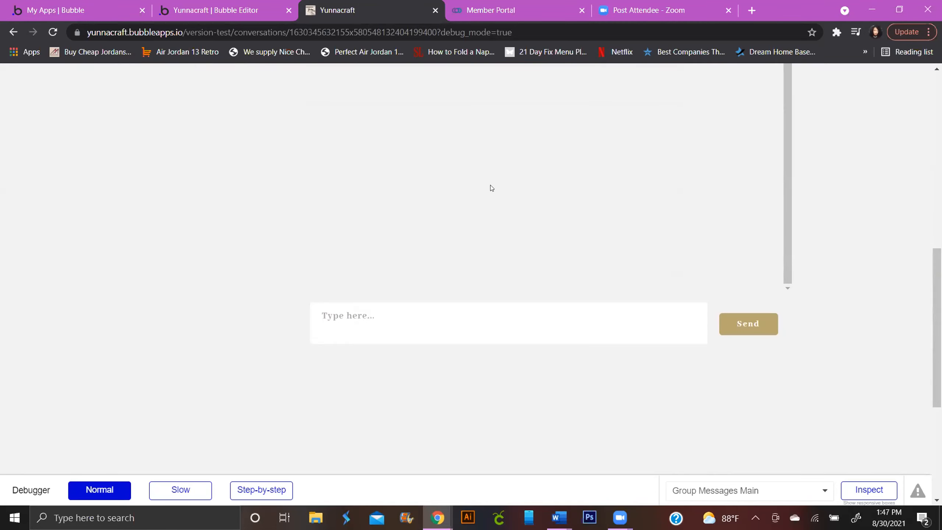
click(413, 309)
text(Hello. T)
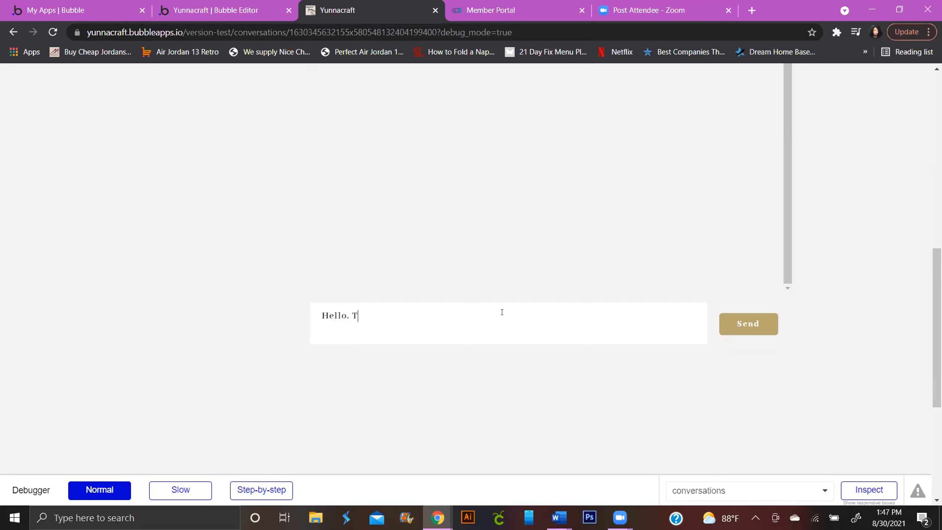
text(est Message)
click(772, 321)
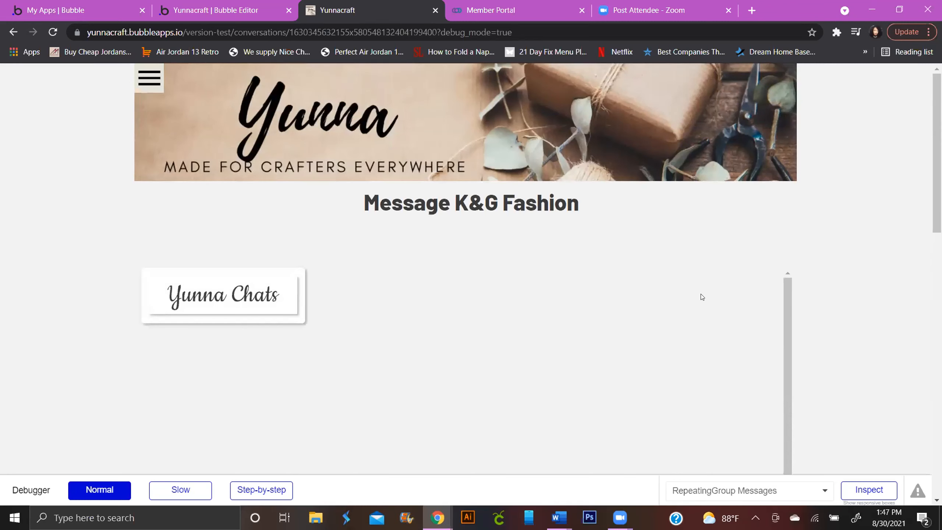
scroll(701, 301, down, 1)
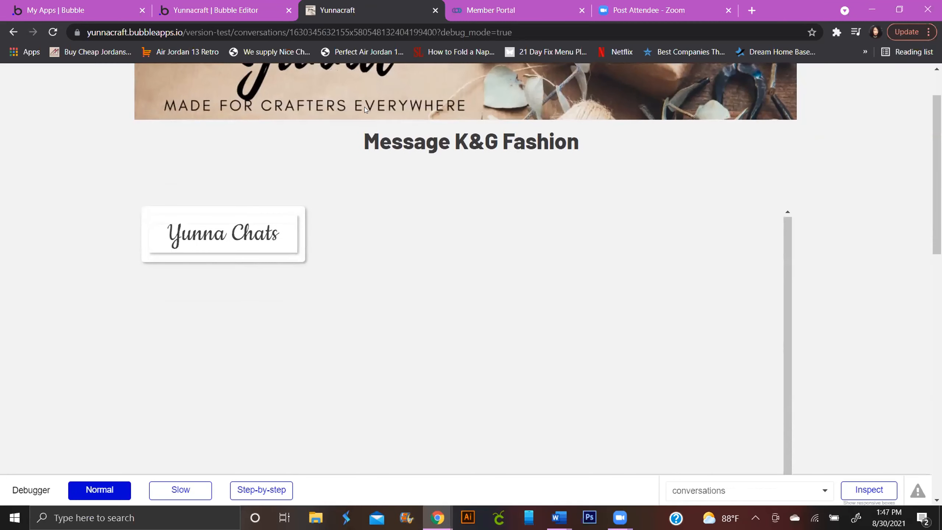
Switch to the Bubble editor, open the freelancerprofilepage page in design view and select its Icon fa fa-envelope.
click(260, 10)
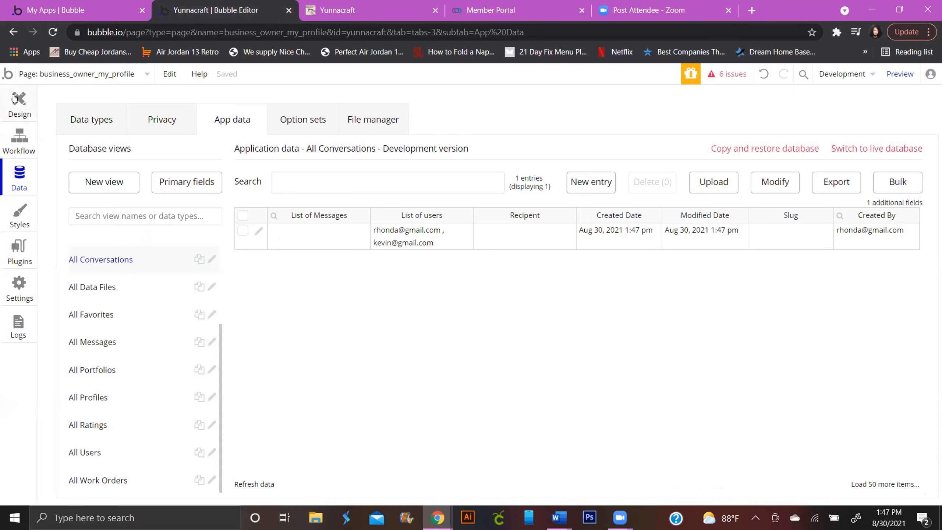
click(16, 130)
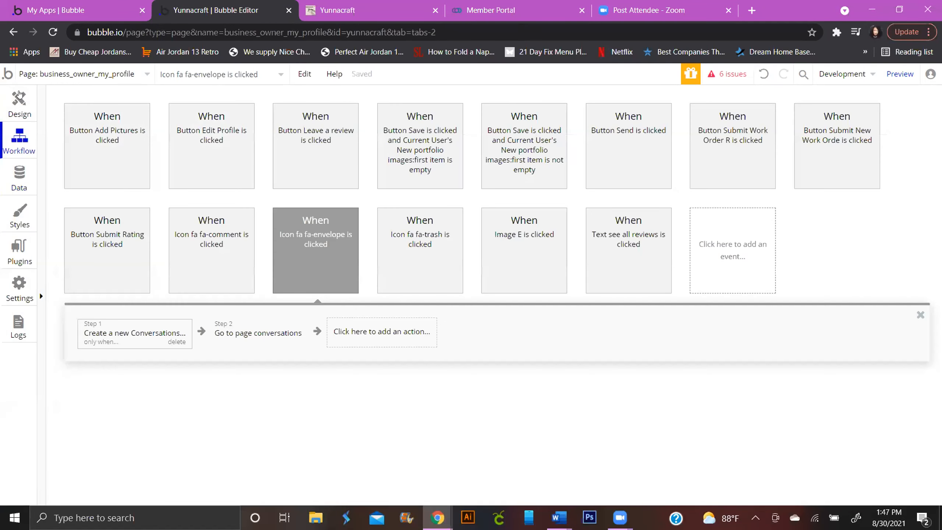
click(21, 99)
click(108, 72)
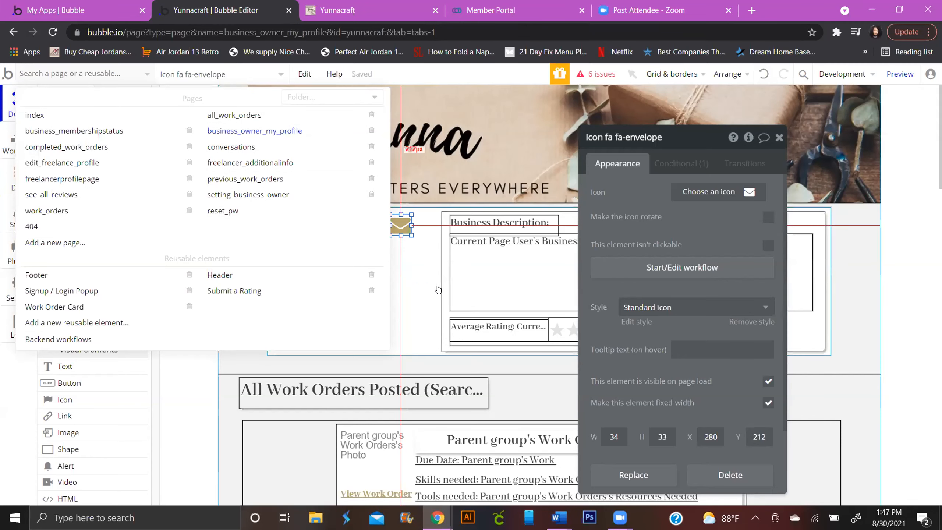
click(423, 247)
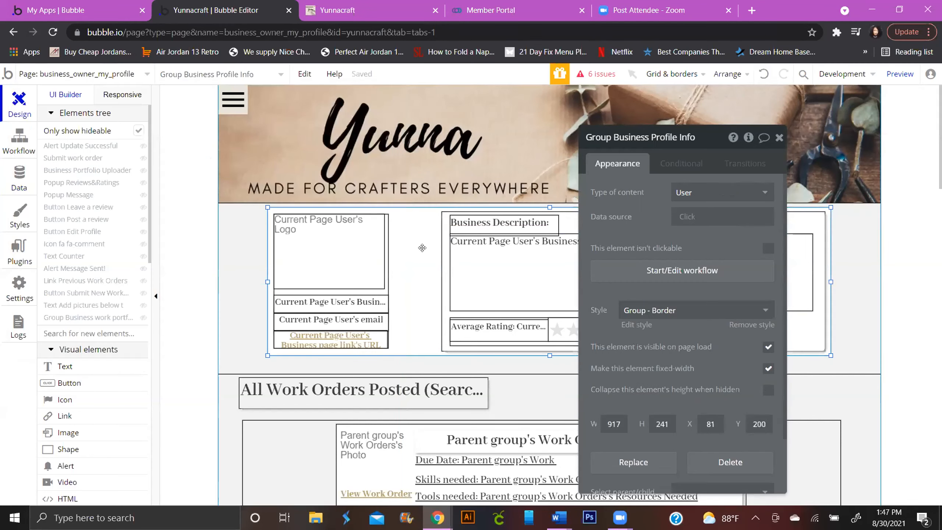
click(103, 73)
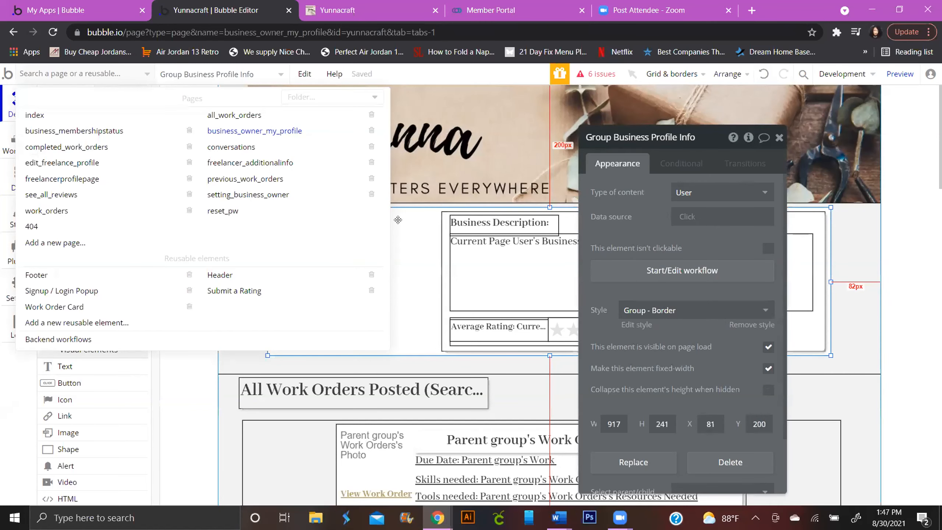
click(64, 179)
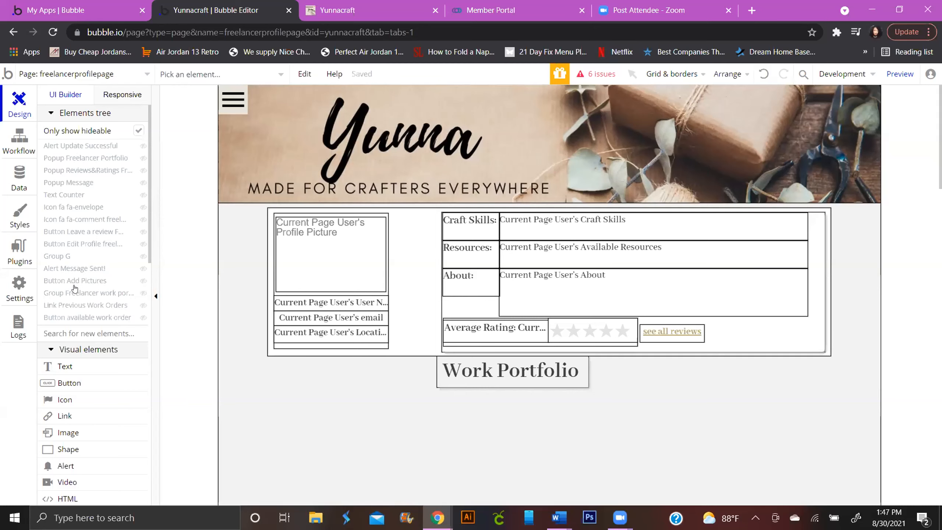
click(60, 207)
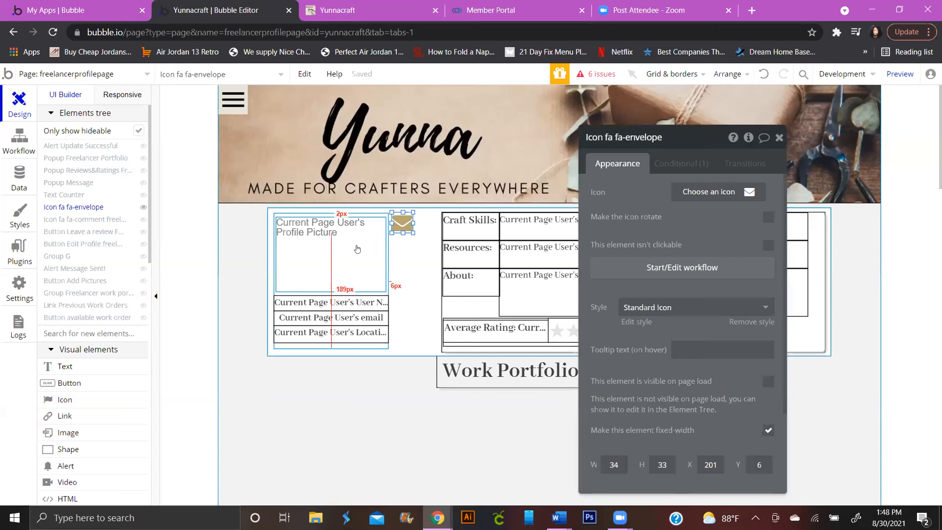
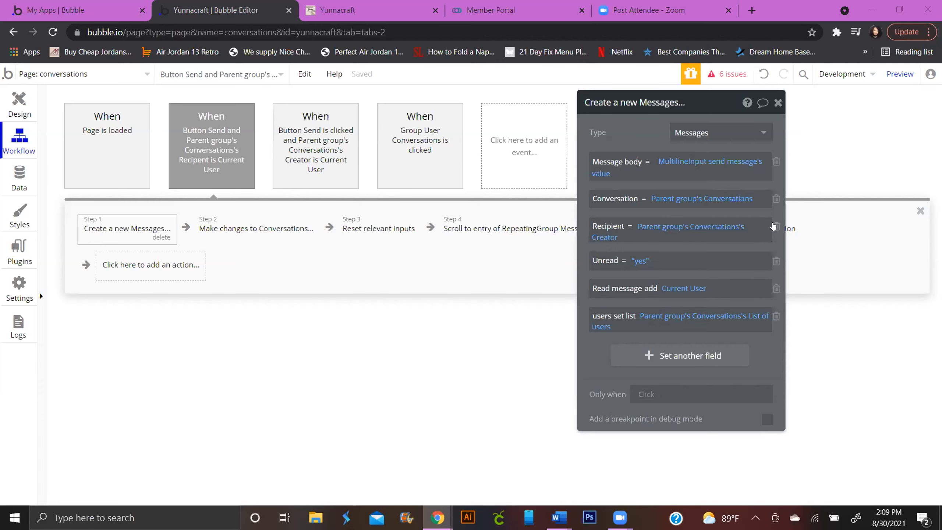
Remove the Recipient and Unread fields from the Create a new Messages action in the recipient's Button Send workflow.
click(776, 227)
click(776, 226)
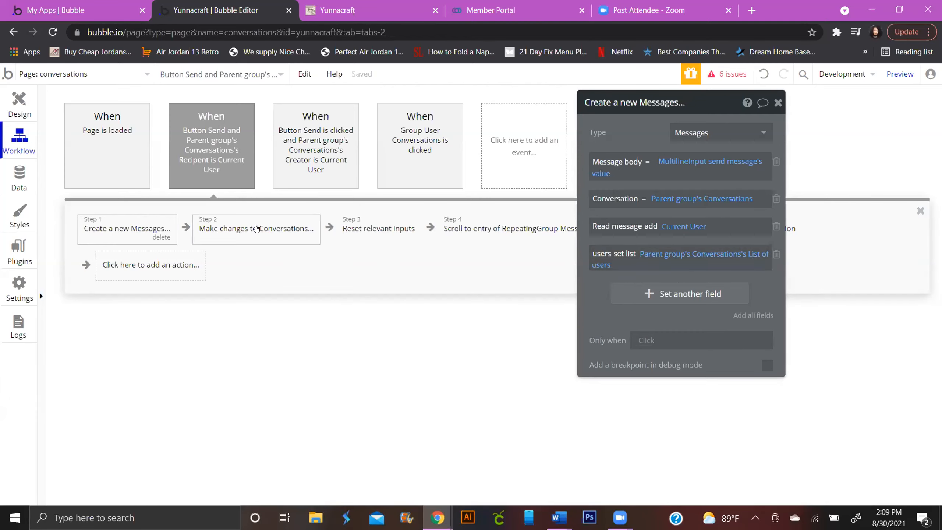
Review the settings of the Make changes to Conversations, Reset relevant inputs, Scroll to entry and Schedule API Workflow actions in the same workflow.
click(248, 230)
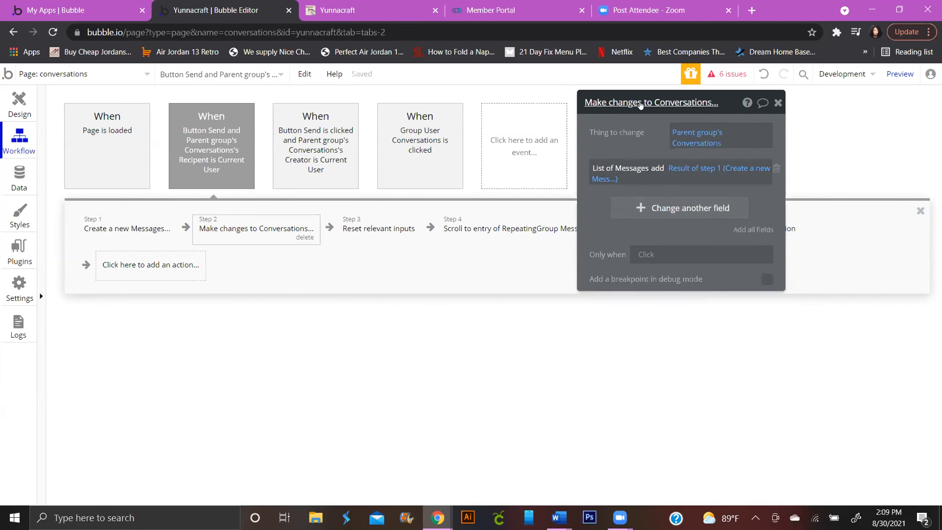
click(699, 138)
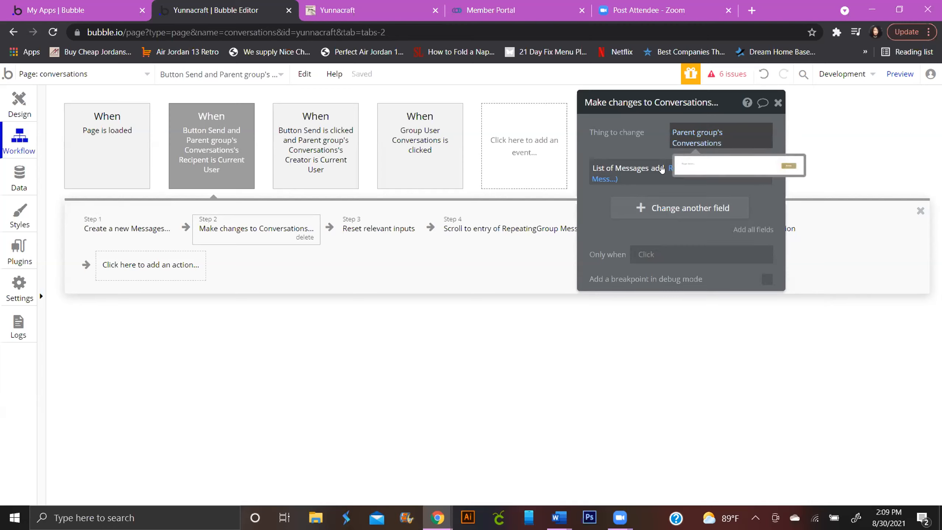
click(662, 170)
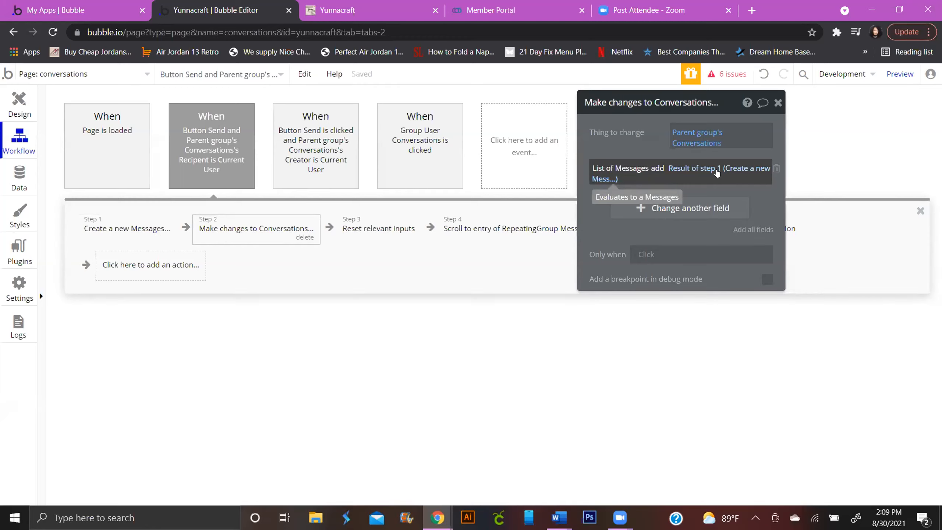
click(380, 227)
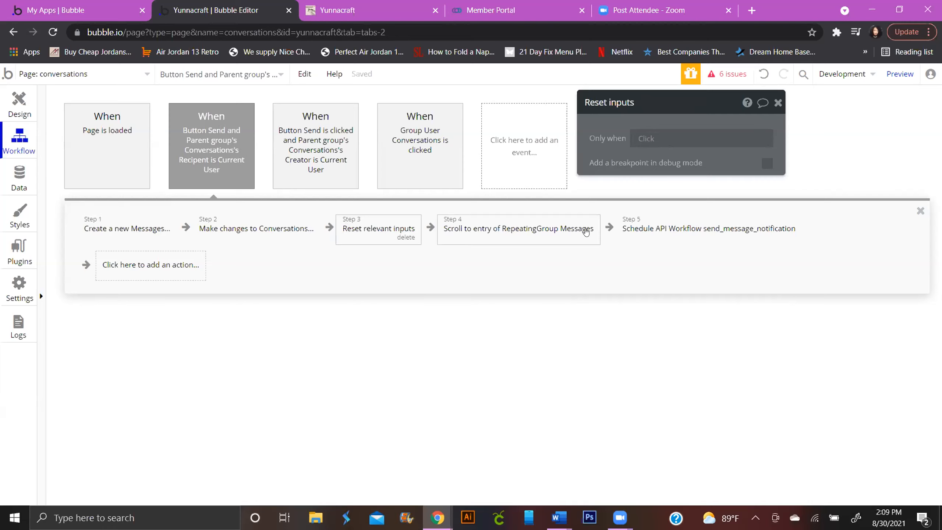
click(538, 236)
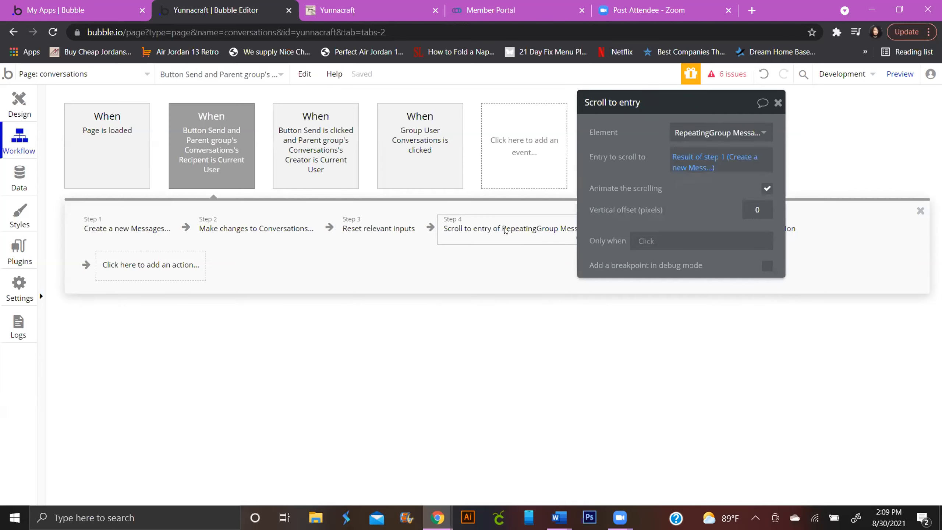
drag(656, 116, 792, 228)
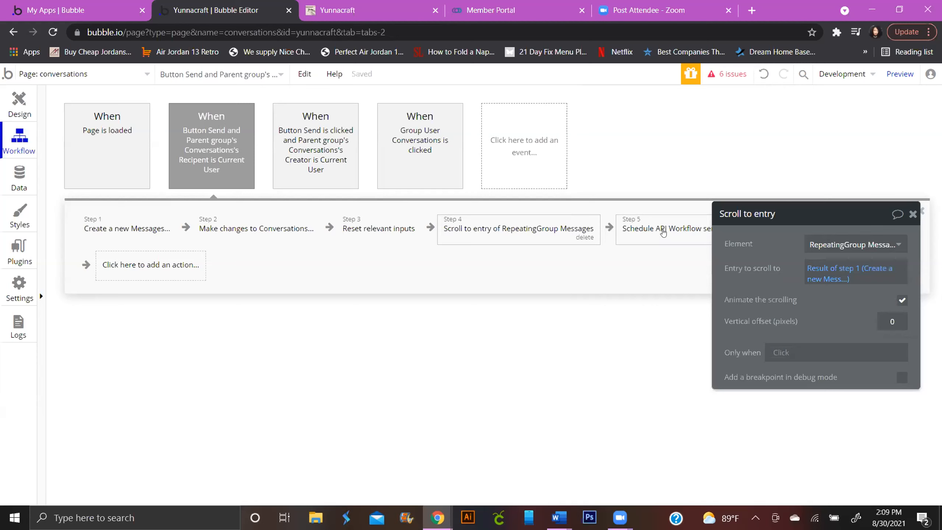
click(663, 232)
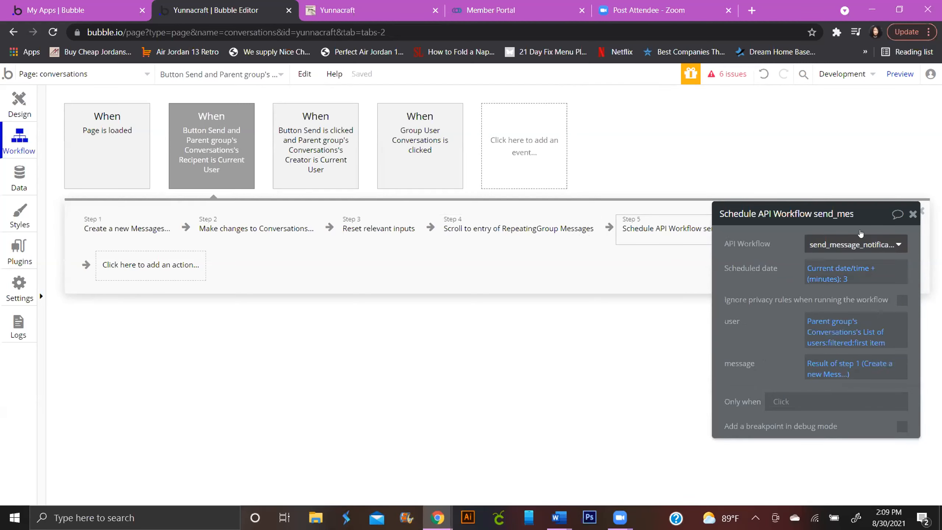
drag(871, 217, 711, 144)
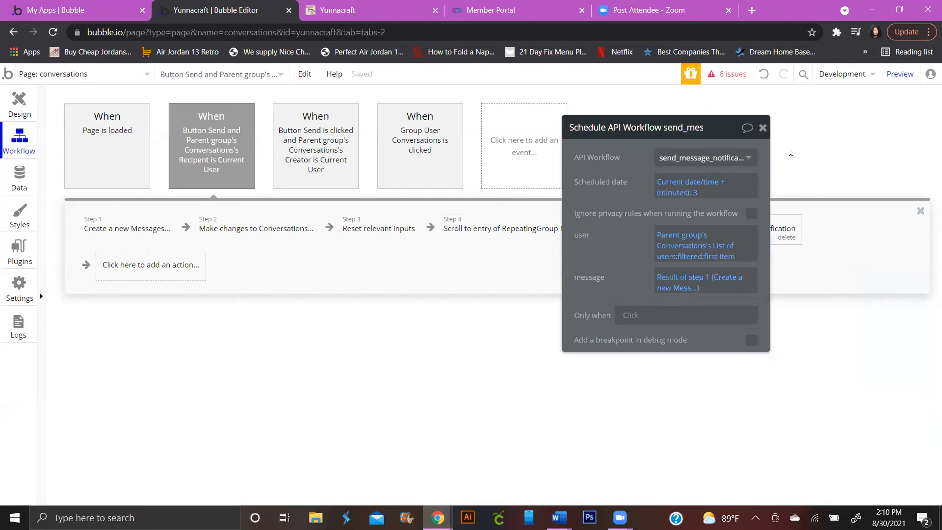
drag(724, 129, 706, 129)
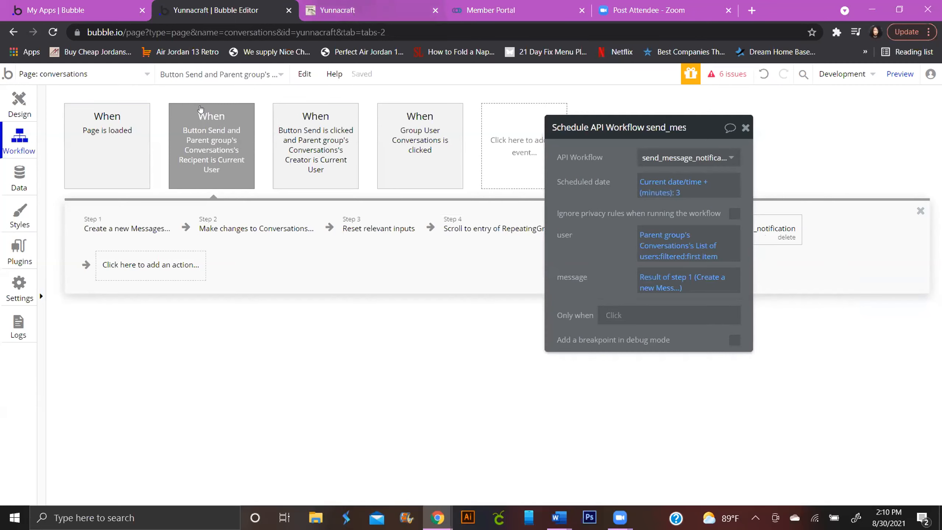
Switch to the Yunnacraft preview and try to send "This is a test message to" plus the recipient's first name to K&G Fashion.
click(367, 10)
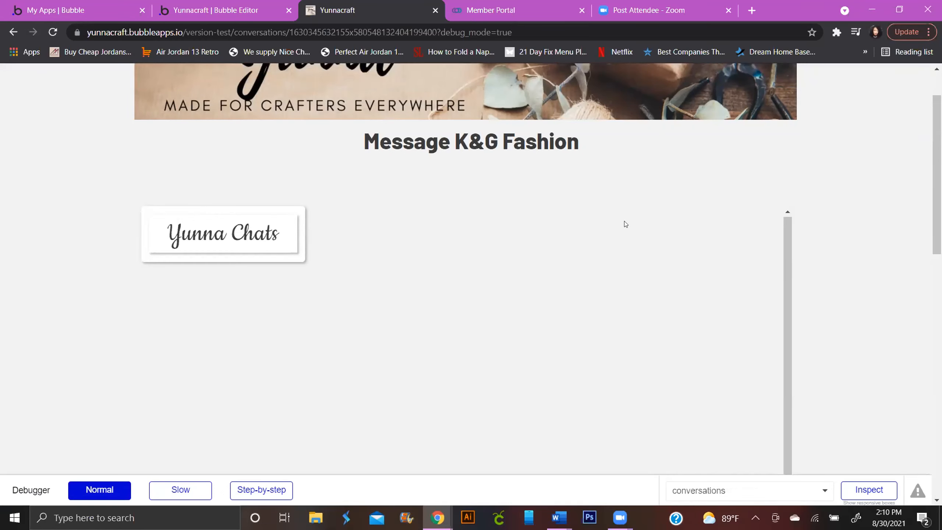
scroll(625, 224, down, 7)
click(595, 203)
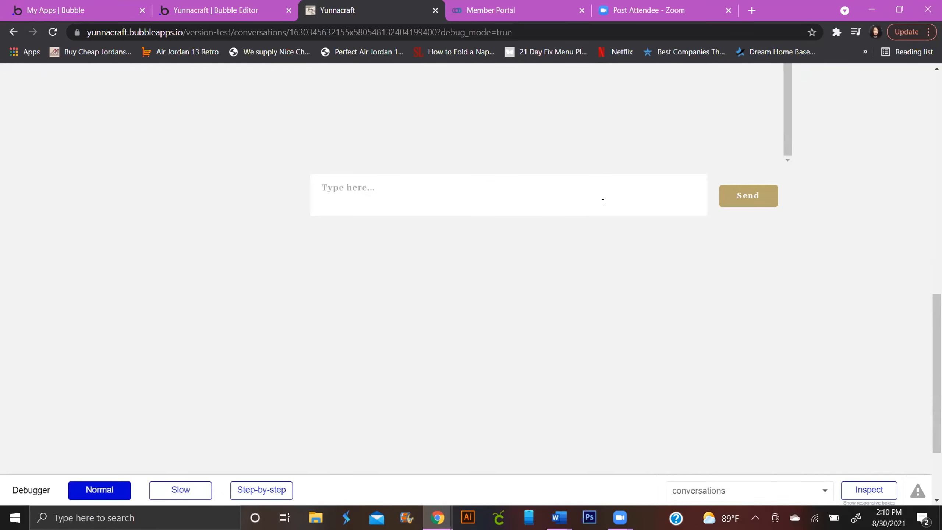
text(This is a test message to Kevin)
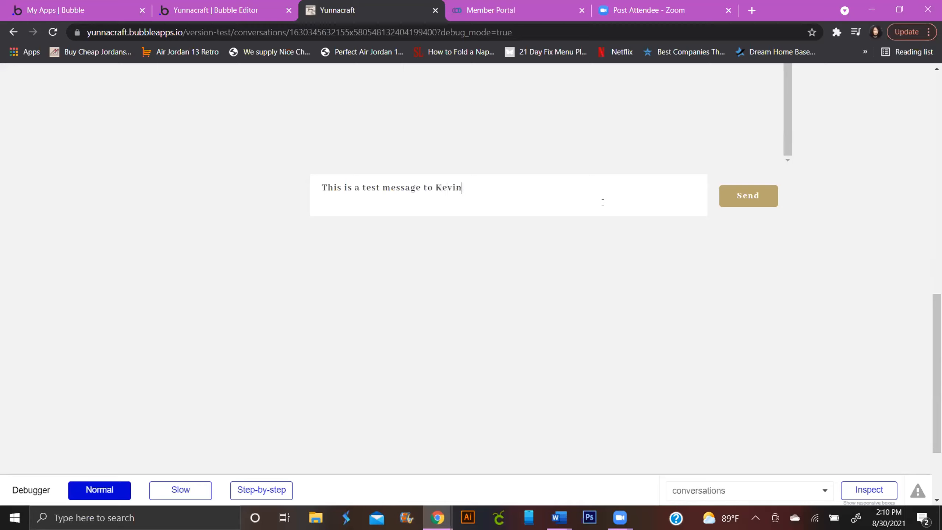
click(773, 195)
scroll(764, 281, up, 10)
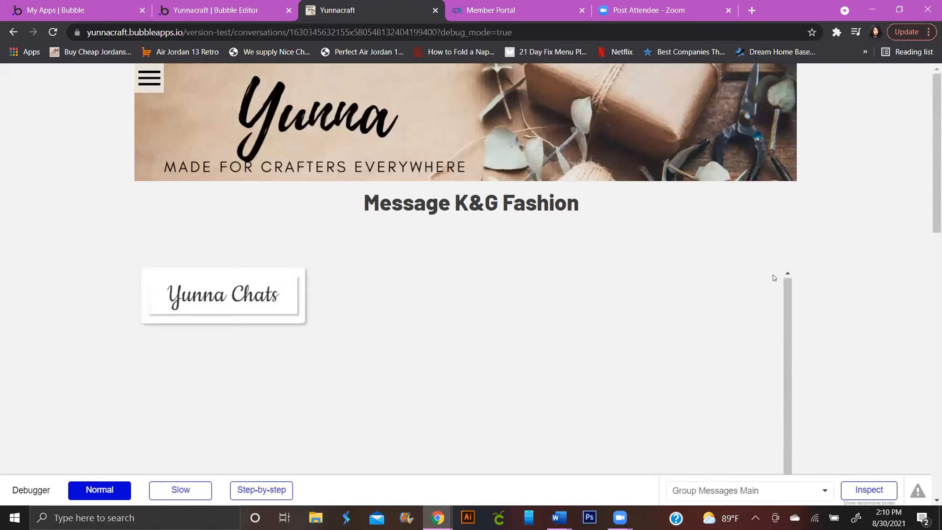
scroll(773, 281, down, 10)
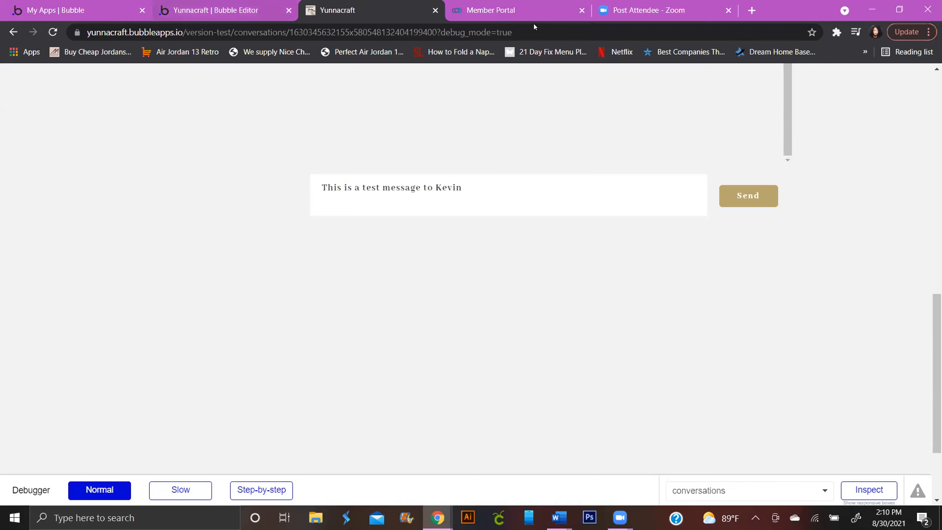
Return to the Bubble editor and examine the properties of Button Send, Group I and RepeatingGroup Messages on the conversations page.
key(ctrl+shift+Tab)
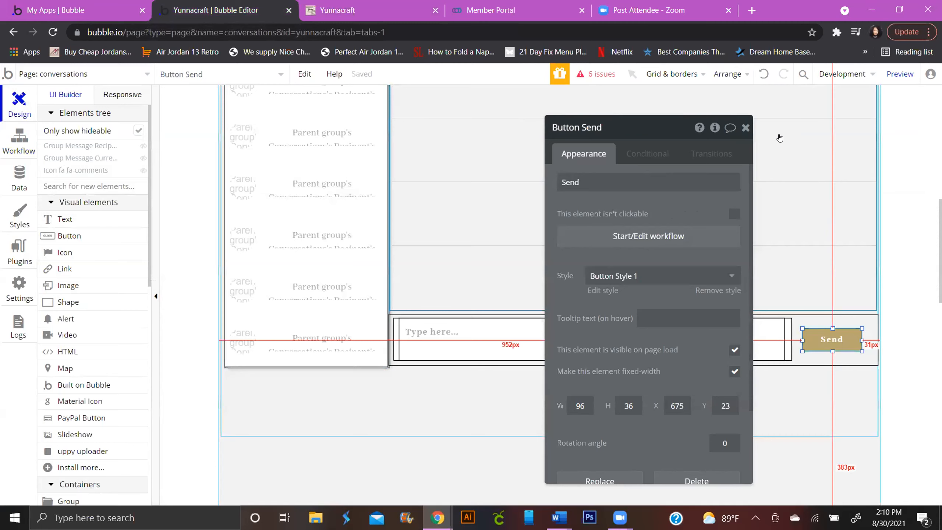
drag(658, 125, 155, 128)
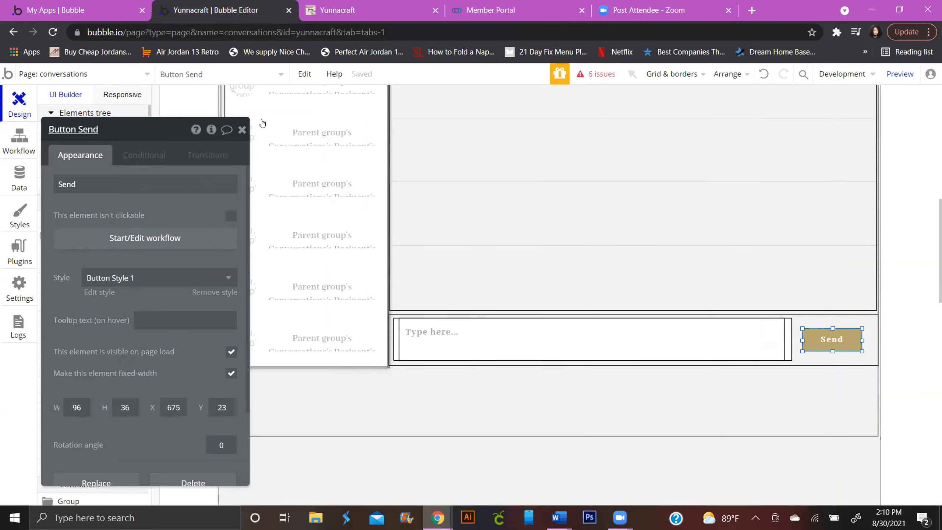
scroll(654, 182, up, 4)
scroll(664, 188, up, 3)
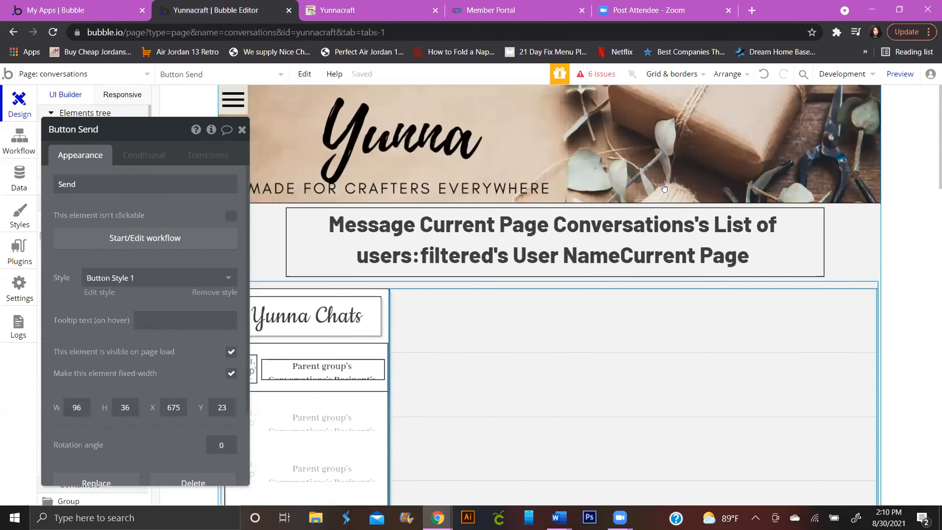
click(380, 286)
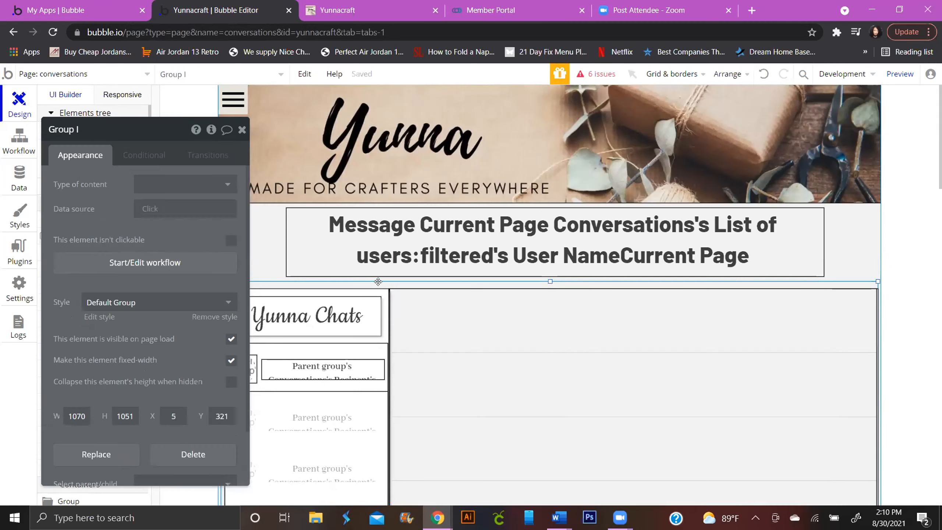
drag(166, 130, 97, 123)
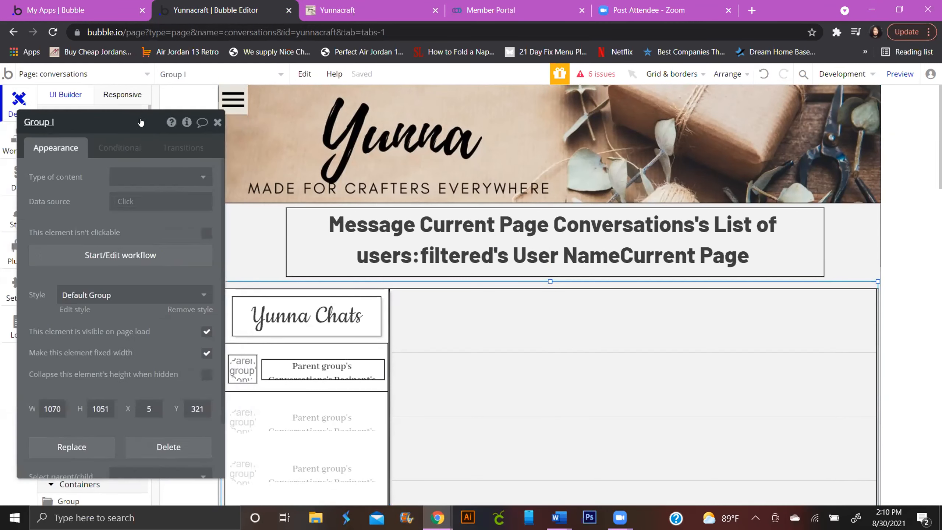
scroll(381, 208, down, 3)
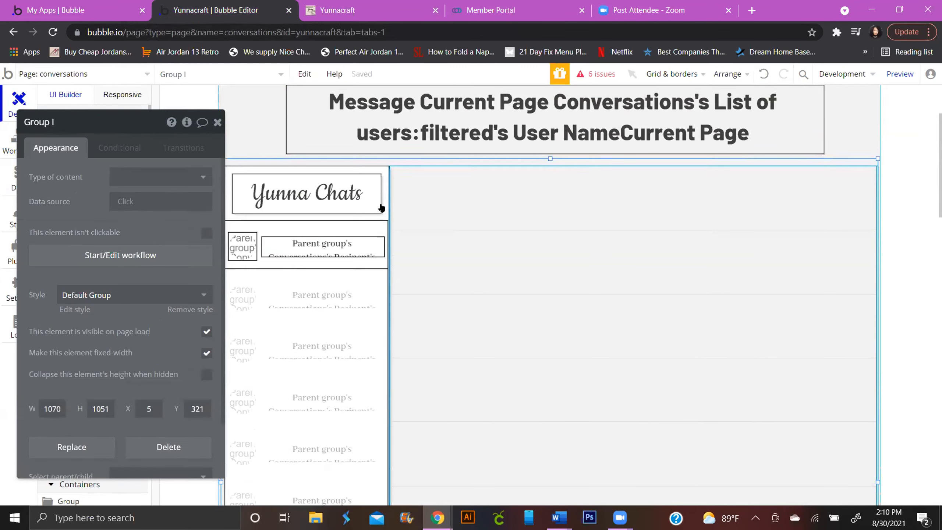
click(523, 190)
drag(160, 130, 399, 178)
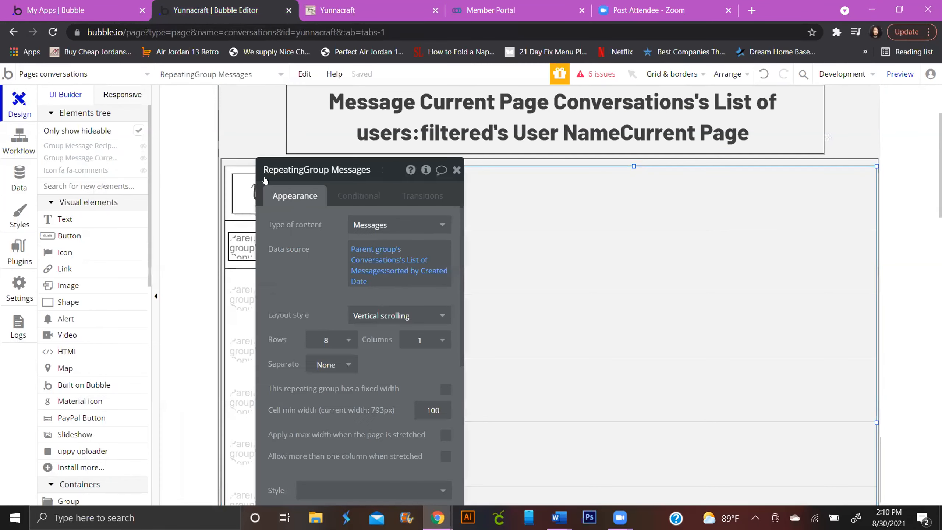
Reveal Group Message Recipient and Group Message Current User on the canvas and compare their visibility conditions.
click(78, 146)
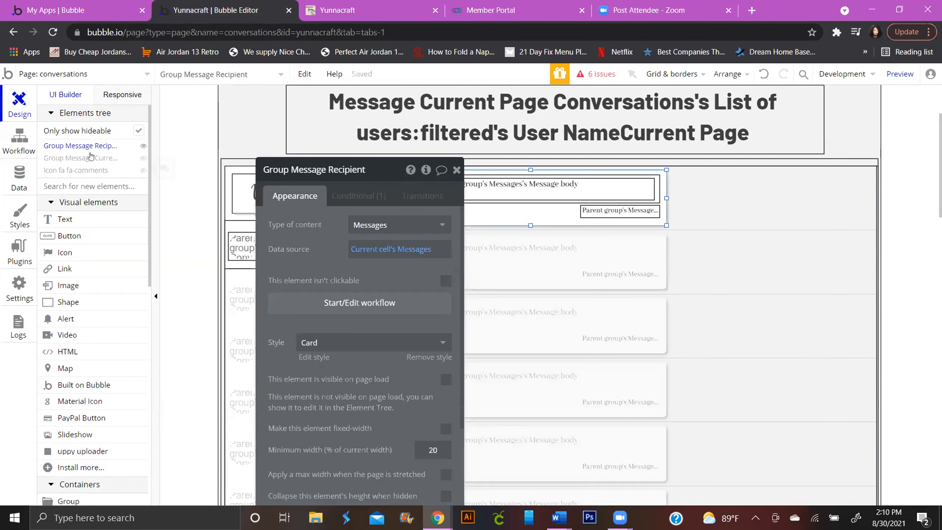
click(94, 159)
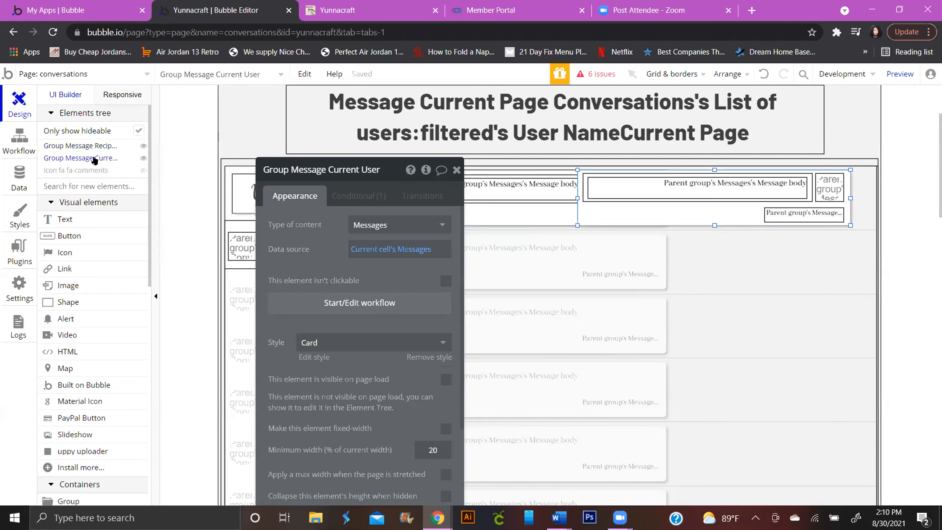
drag(389, 160, 233, 140)
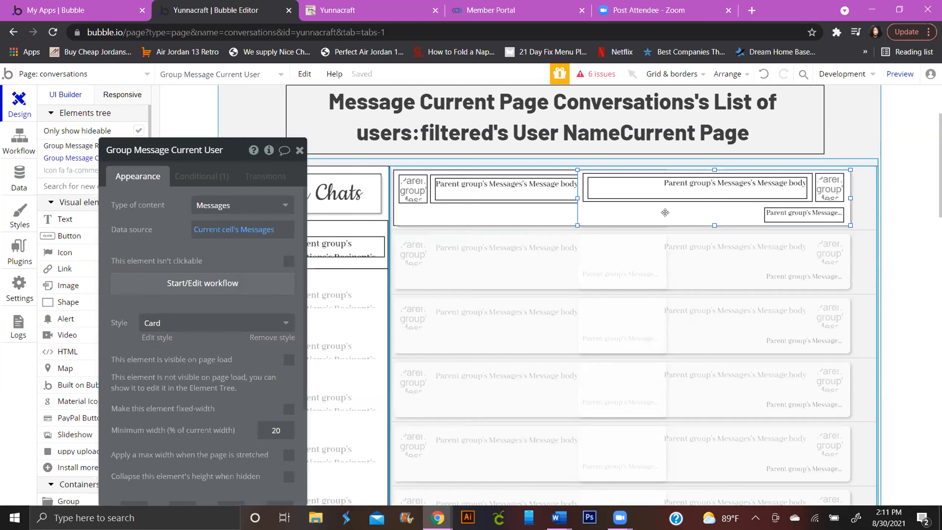
click(201, 175)
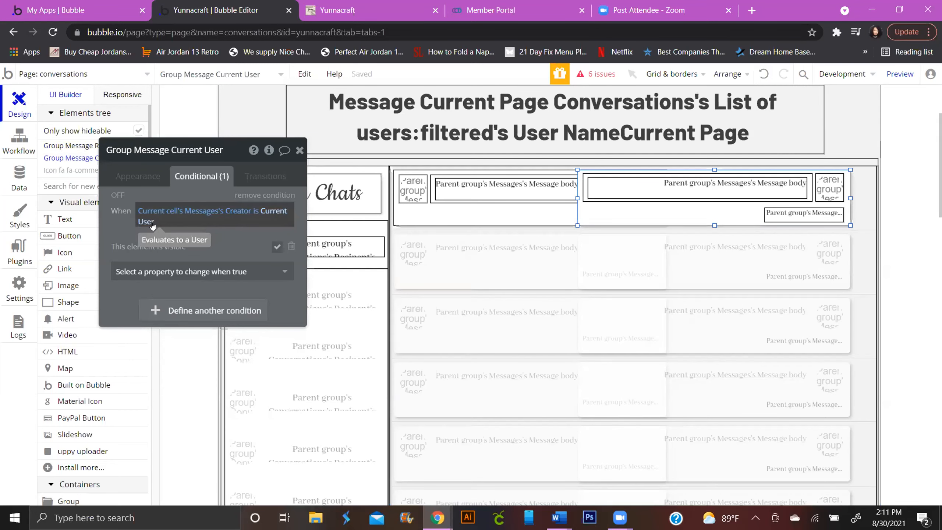
click(506, 215)
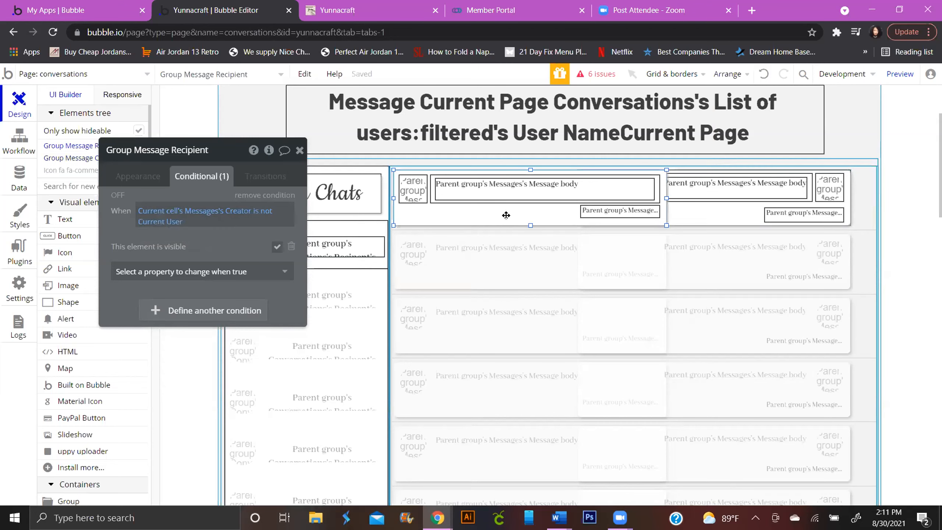
click(195, 211)
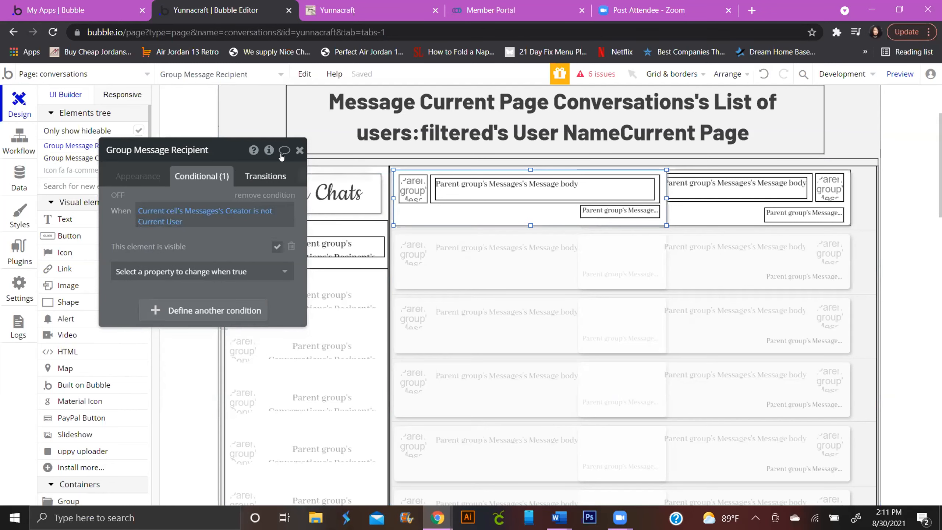
Review the content type and data source of Group Message Recipient alongside its visibility condition.
drag(222, 142, 132, 203)
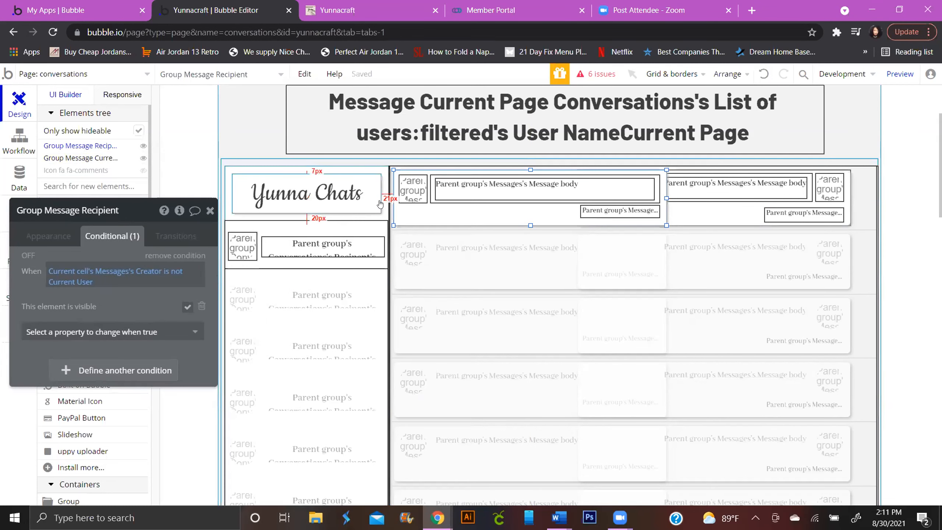
click(60, 236)
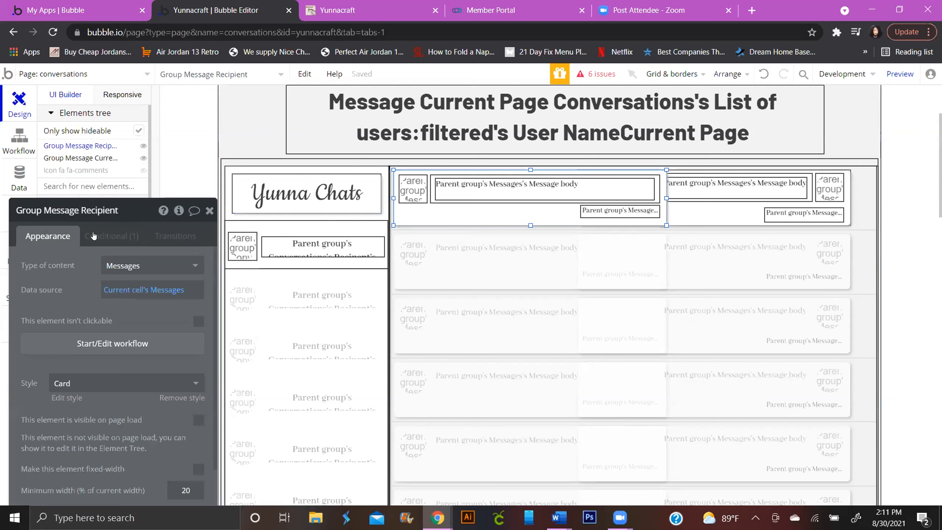
drag(142, 210, 210, 116)
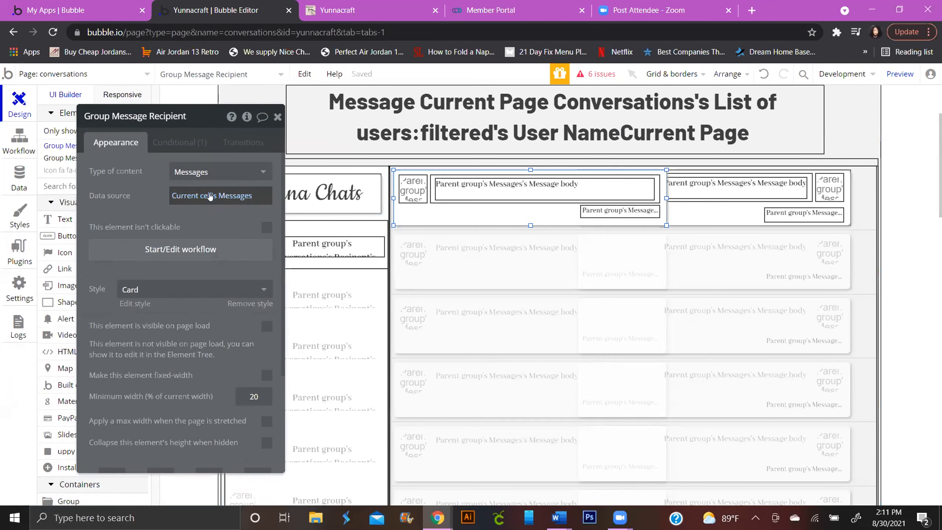
click(194, 146)
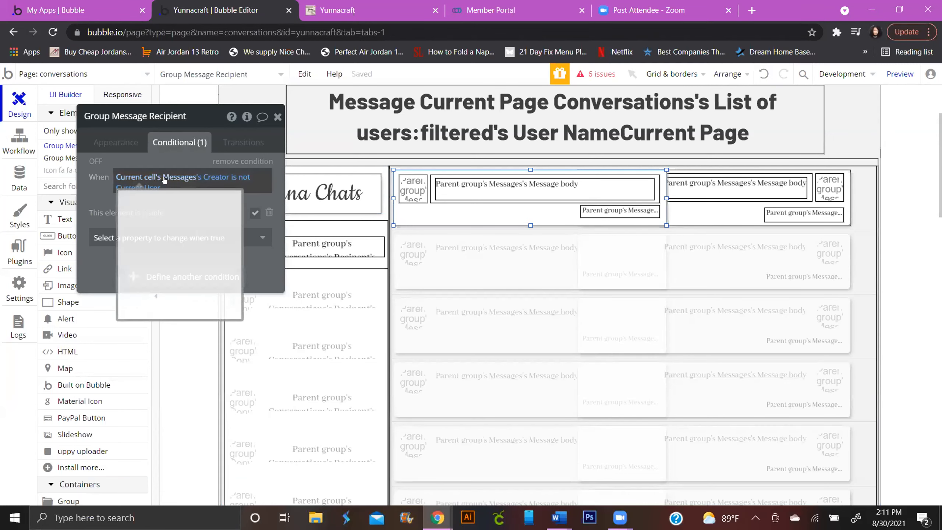
click(124, 144)
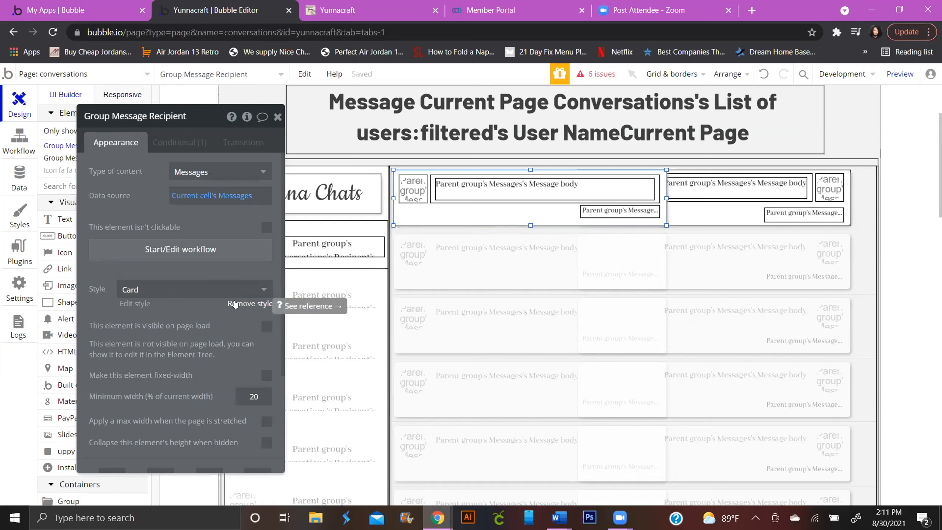
Examine the recipient's message body text and the data sources of its parents, Group Messages and Group Message Recipient.
click(513, 196)
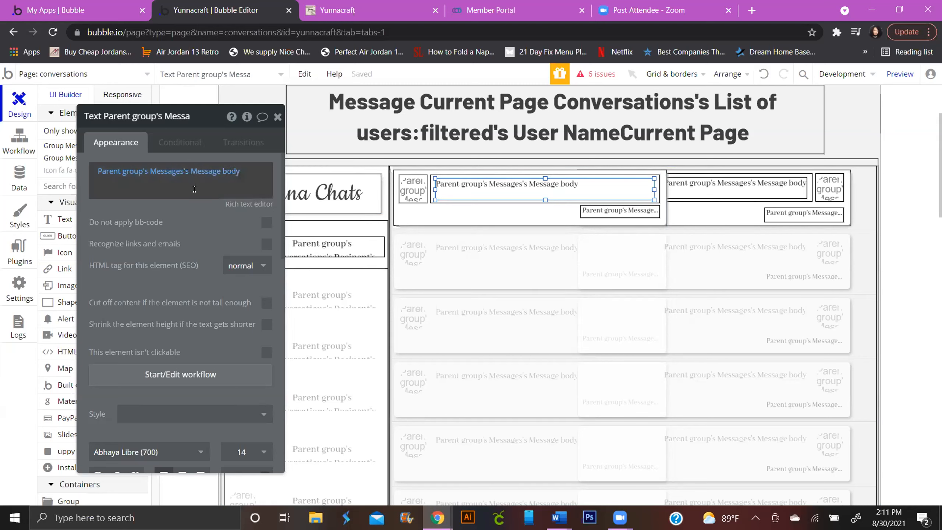
scroll(194, 339, down, 5)
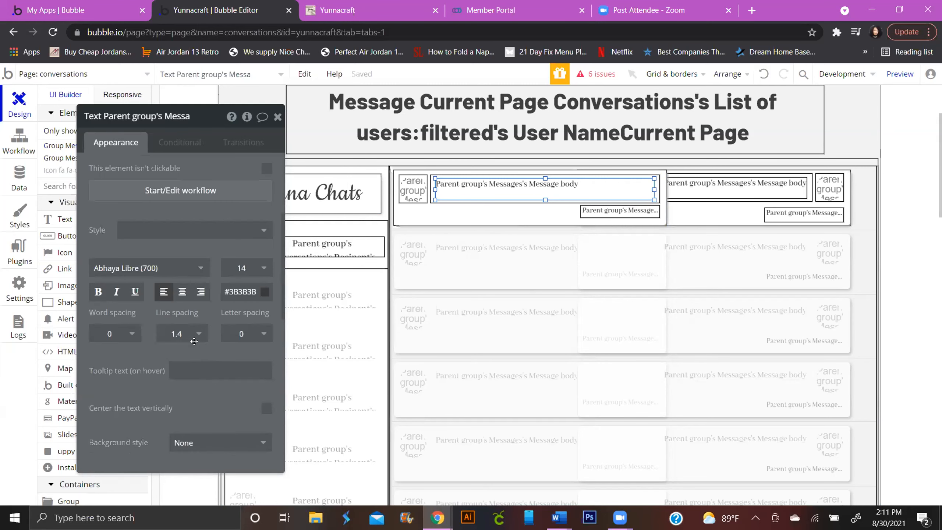
scroll(194, 341, down, 5)
scroll(202, 406, down, 7)
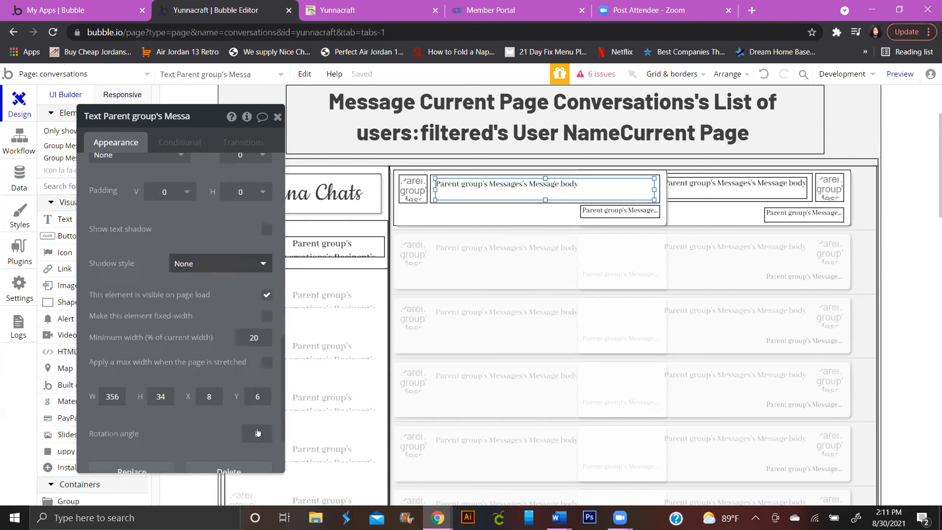
click(225, 407)
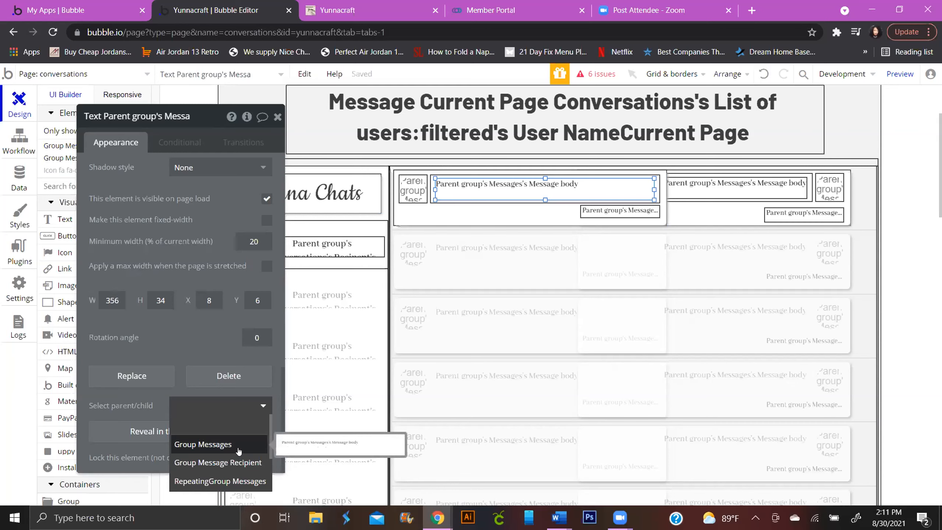
click(238, 447)
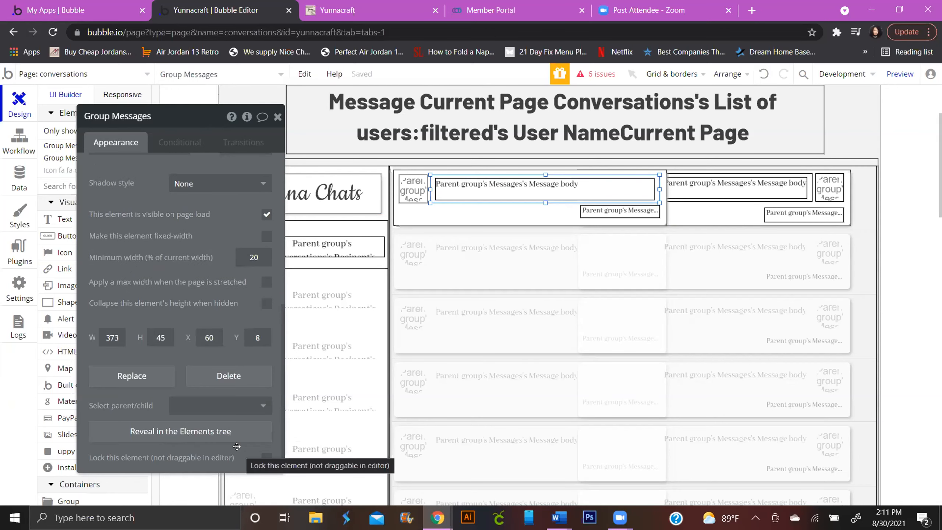
scroll(207, 408, up, 7)
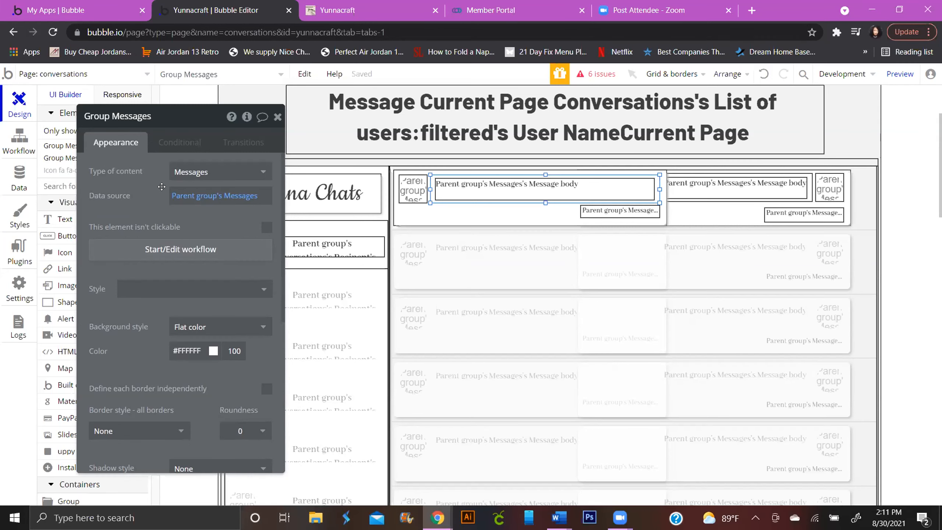
scroll(203, 258, down, 6)
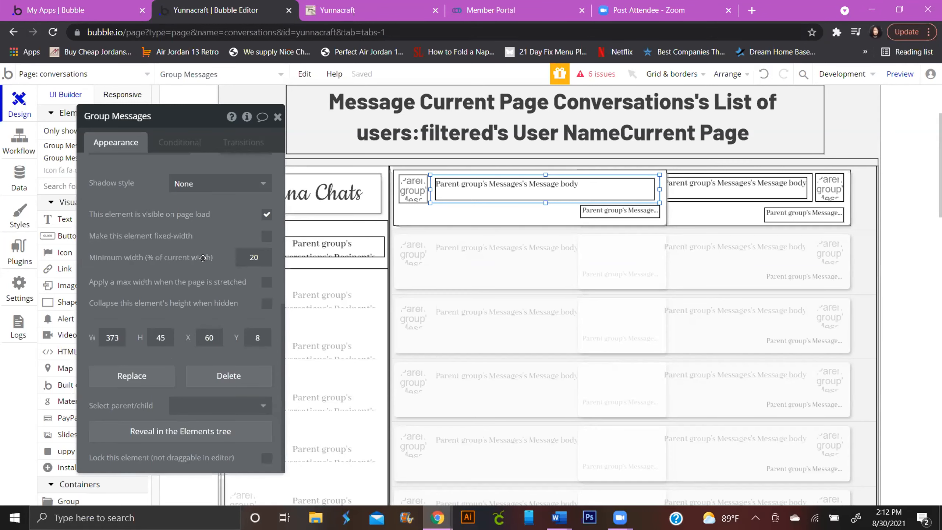
click(232, 407)
click(240, 444)
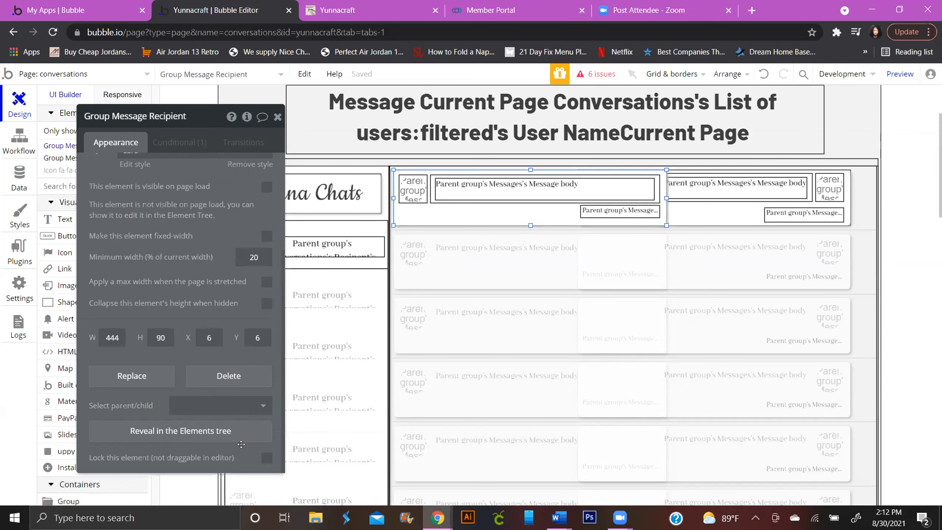
scroll(239, 427, up, 3)
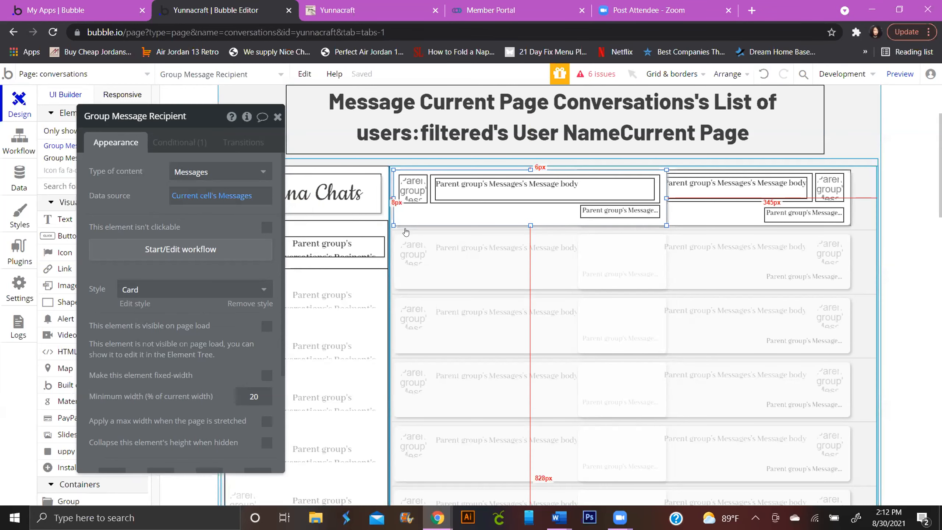
Replace the data source of RepeatingGroup Messages with a search for the Messages type.
click(404, 225)
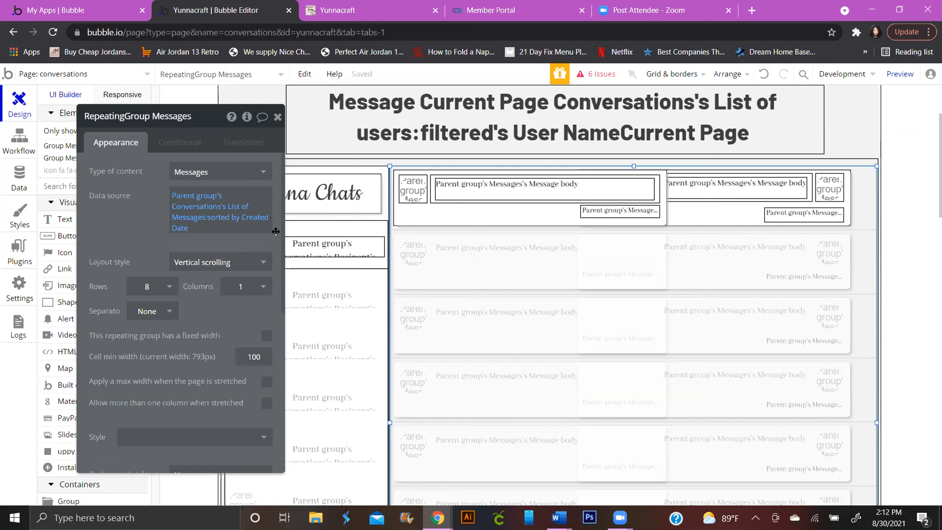
click(218, 213)
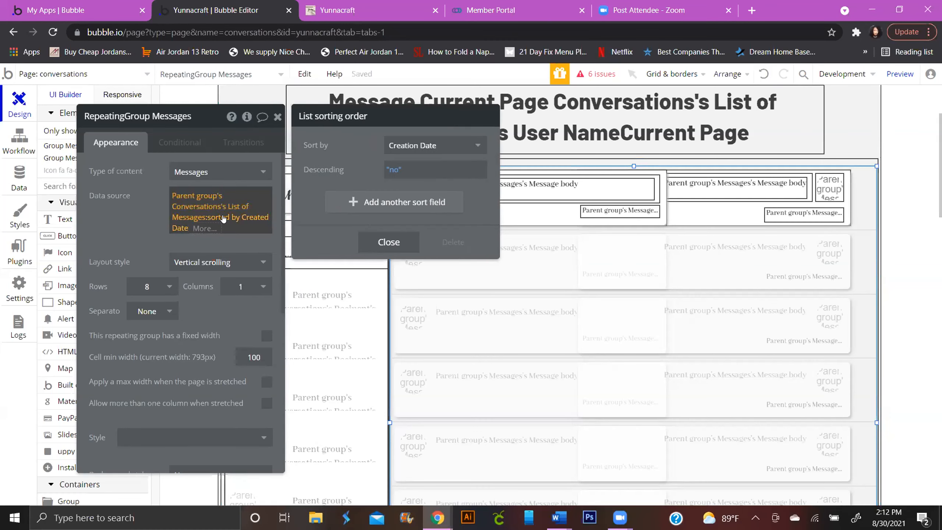
click(220, 215)
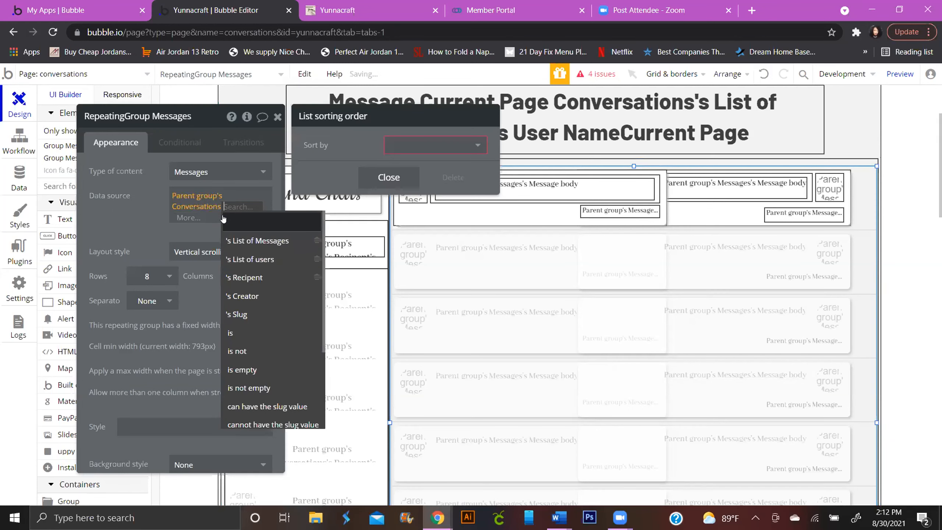
key(BackSpace)
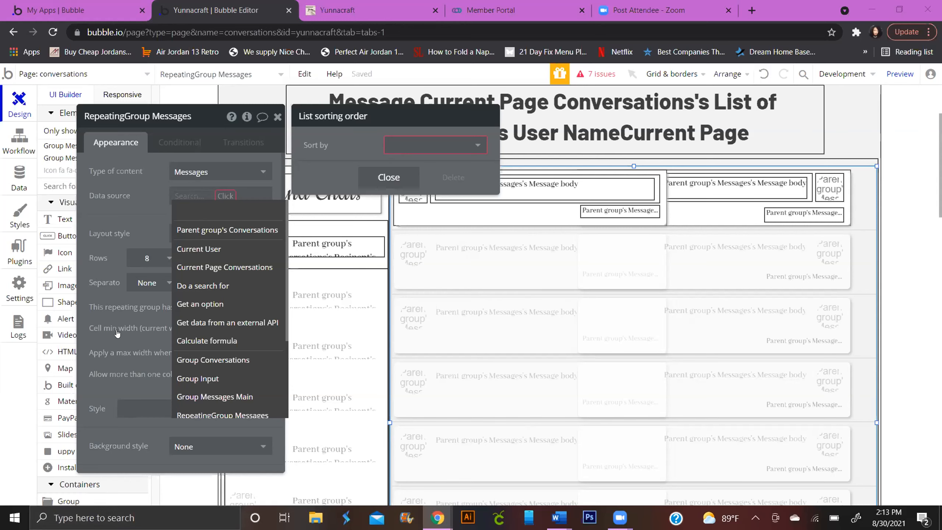
click(203, 285)
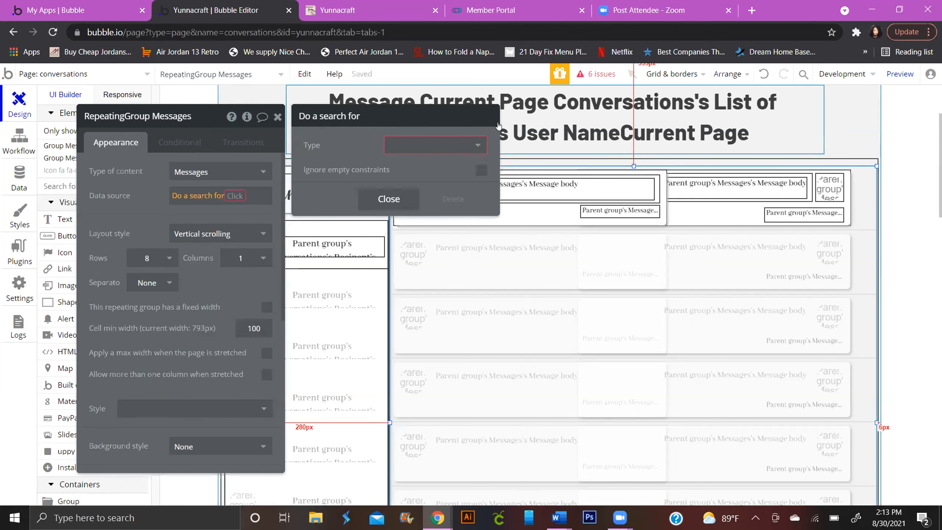
click(474, 145)
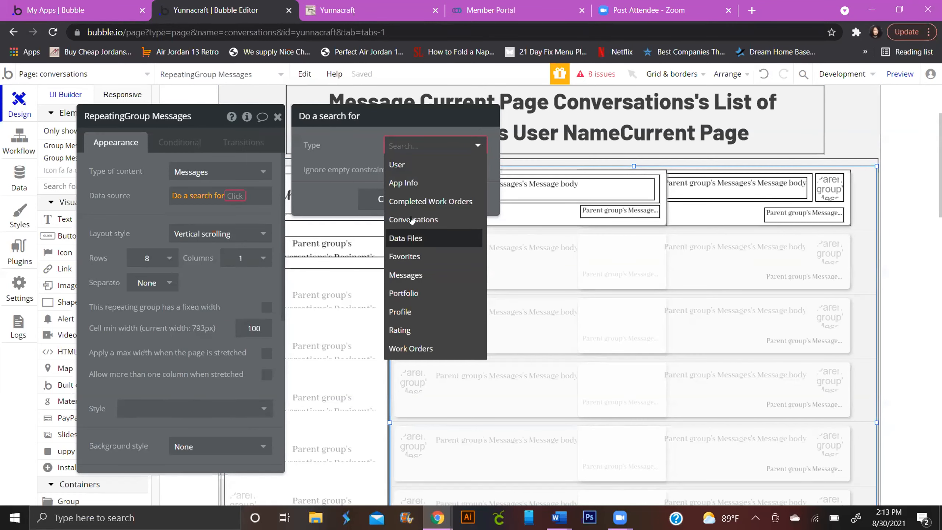
click(421, 275)
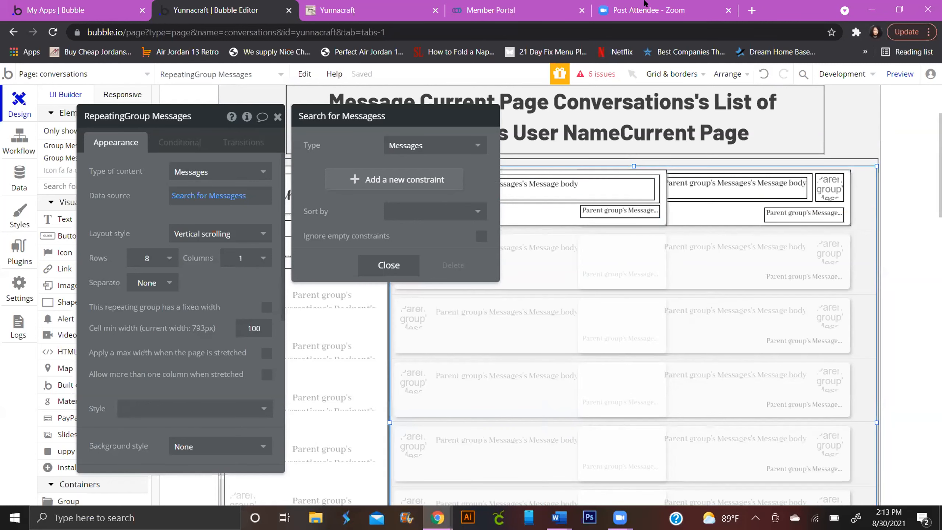
click(359, 178)
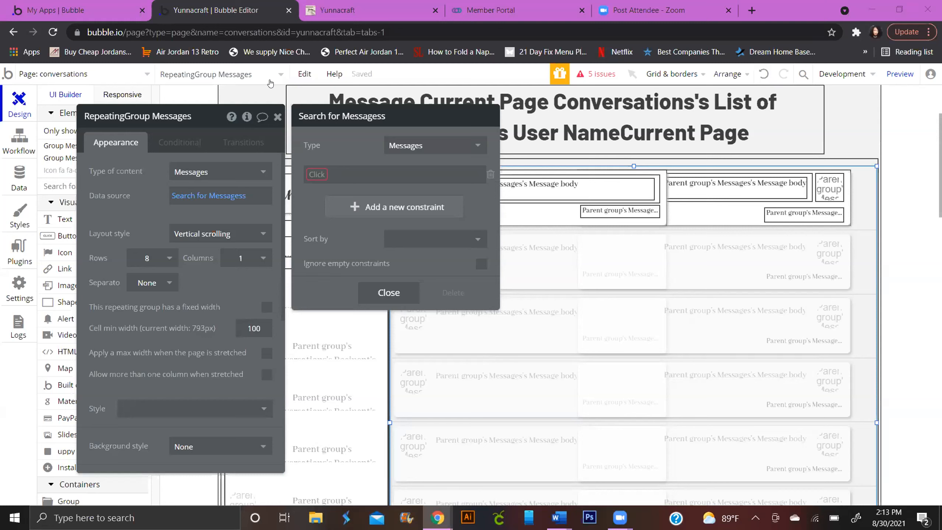
click(315, 173)
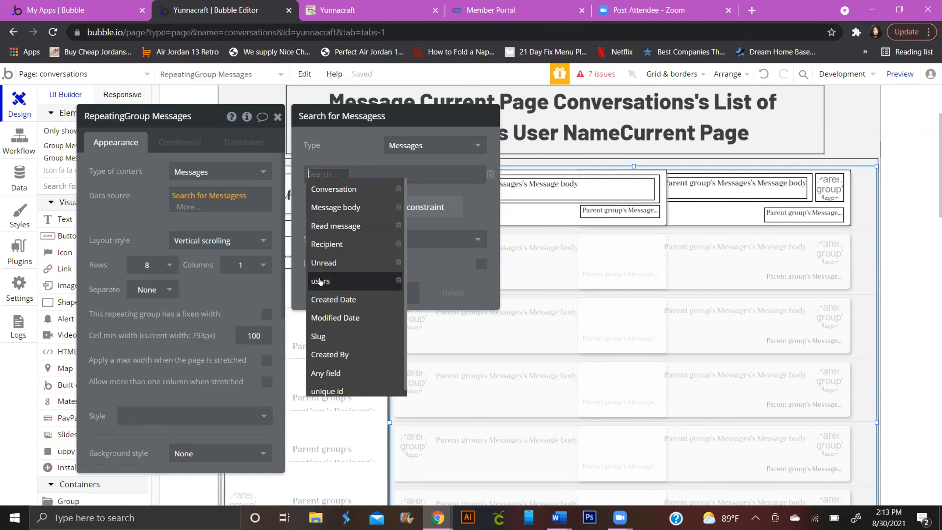
scroll(328, 276, down, 1)
scroll(327, 278, up, 1)
click(327, 280)
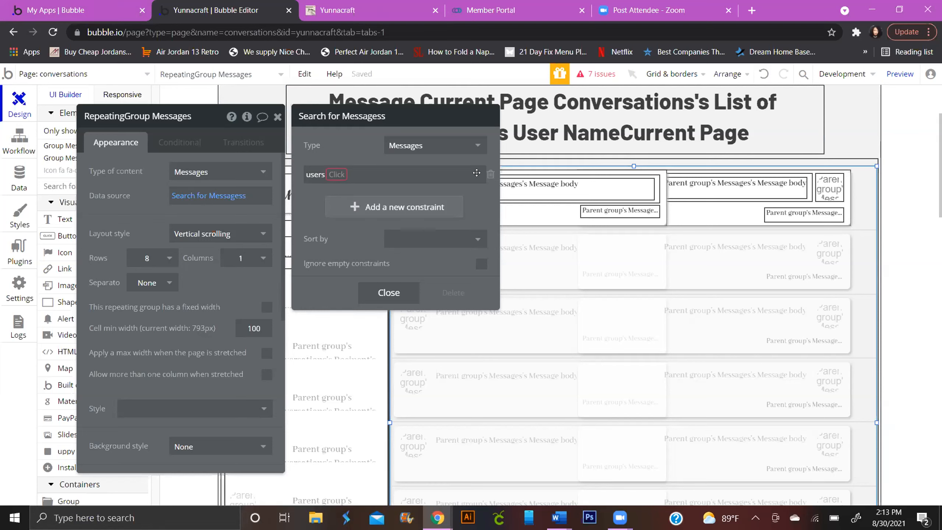
click(489, 174)
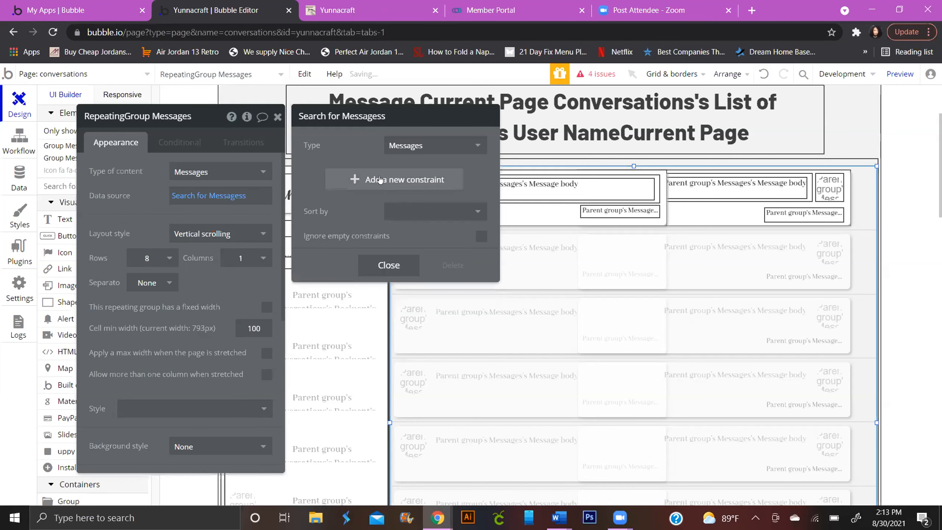
Constrain the RepeatingGroup Messages search so that Conversation = Current Page Conversations.
click(379, 180)
click(312, 173)
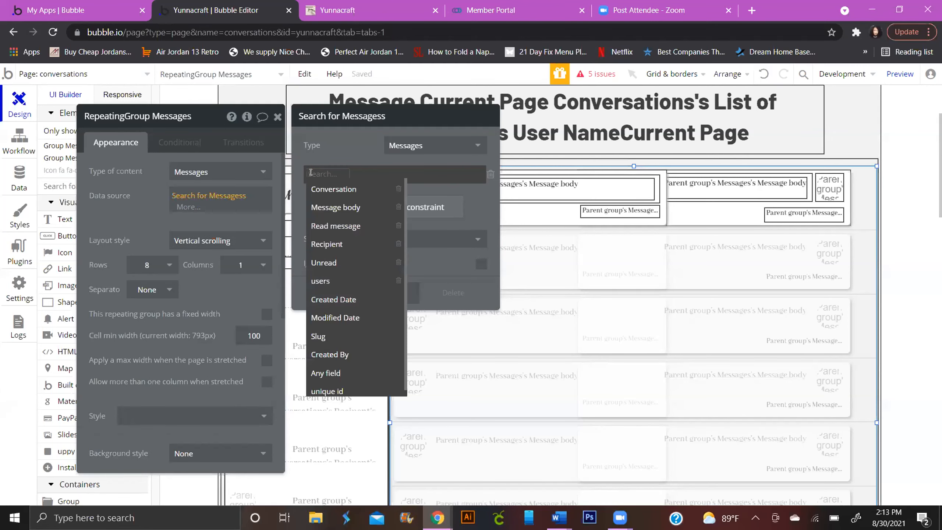
click(332, 189)
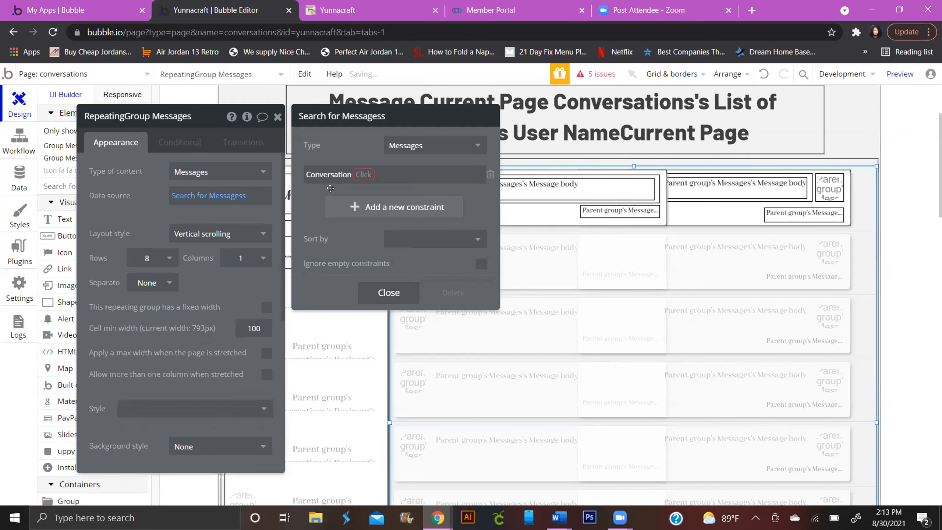
click(358, 179)
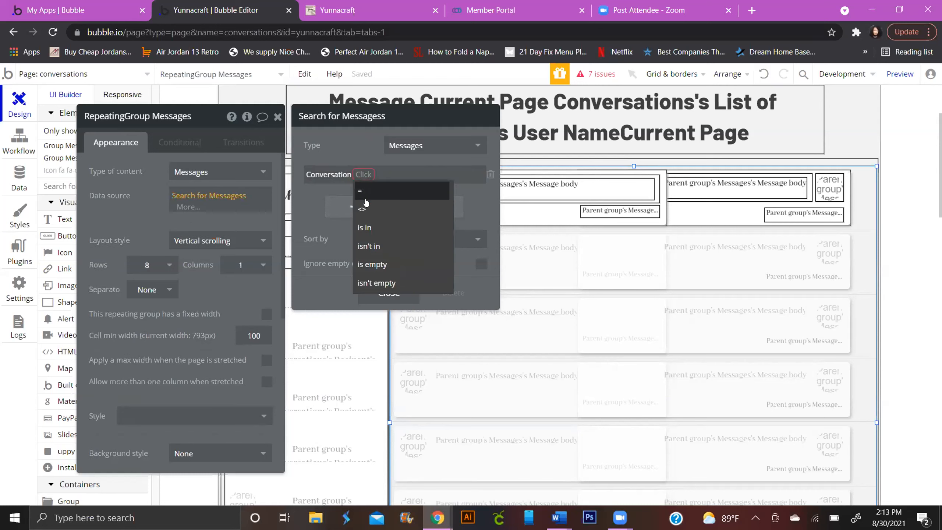
click(366, 191)
click(371, 174)
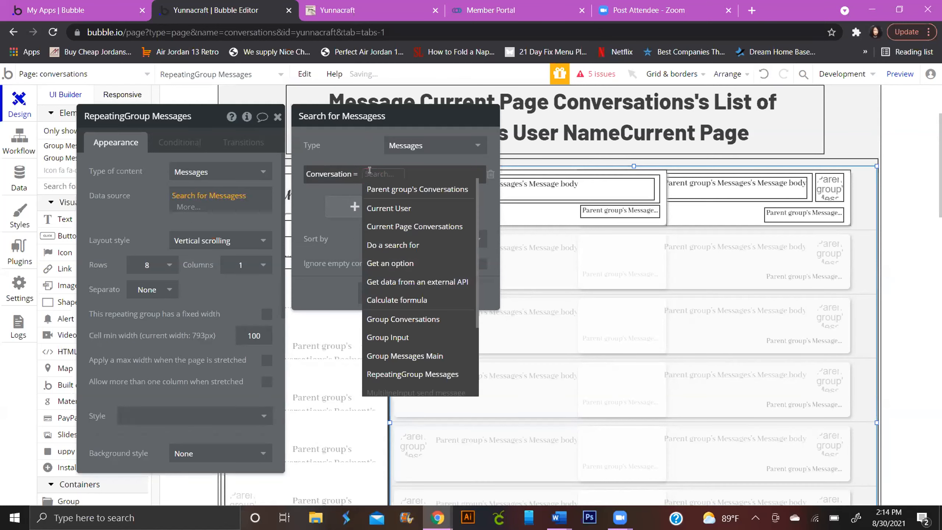
click(380, 225)
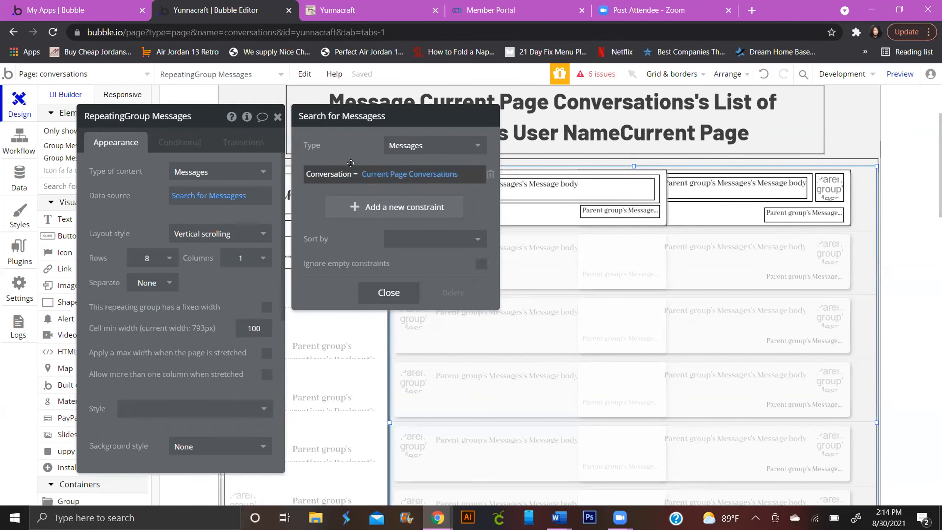
click(545, 248)
Open the Send button's workflow and review the fields set by its Create a new Messages action.
scroll(547, 297, down, 4)
scroll(546, 304, down, 5)
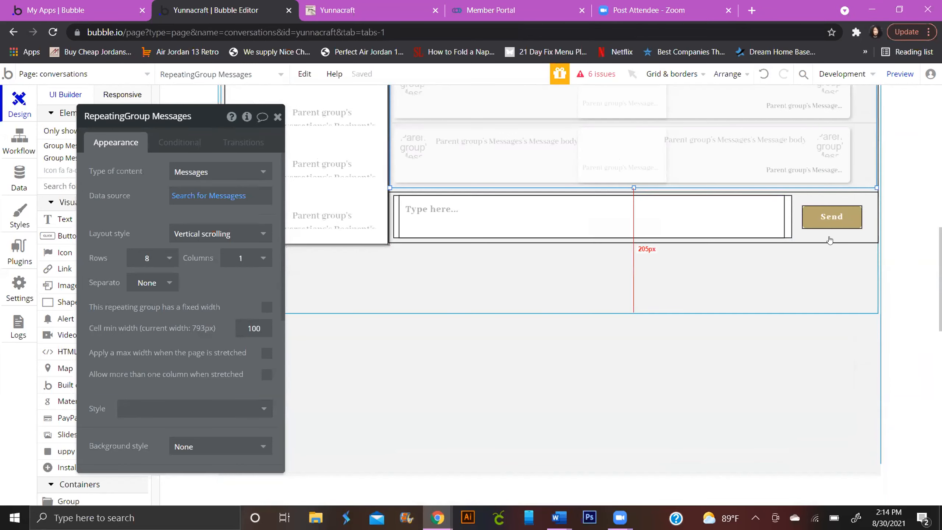
click(832, 217)
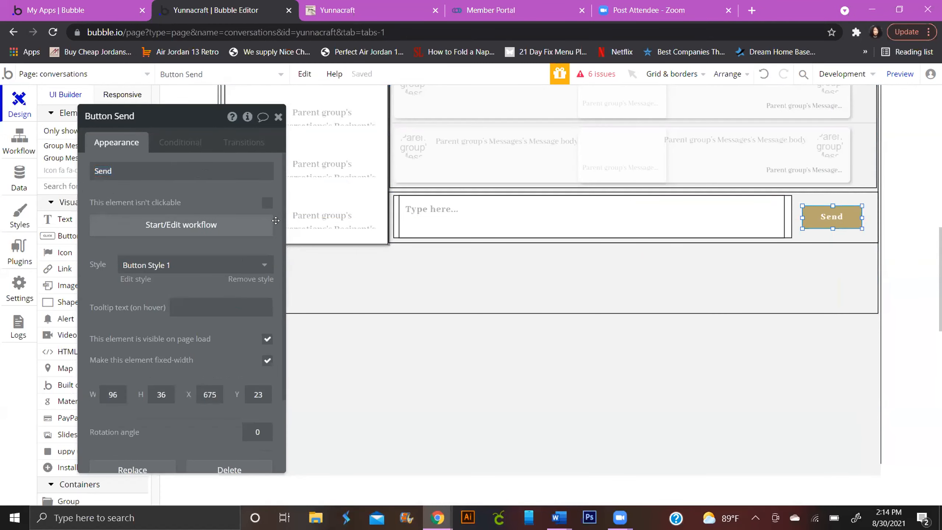
click(200, 228)
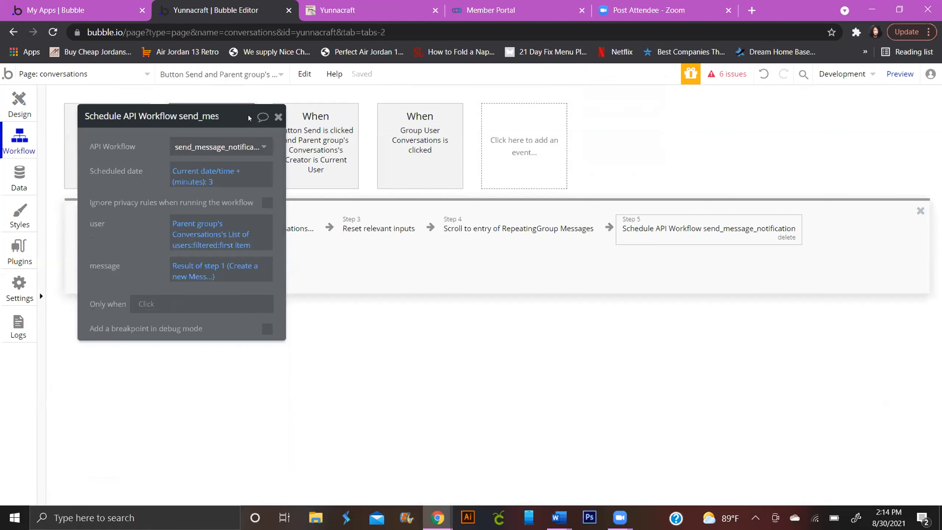
drag(249, 118, 649, 88)
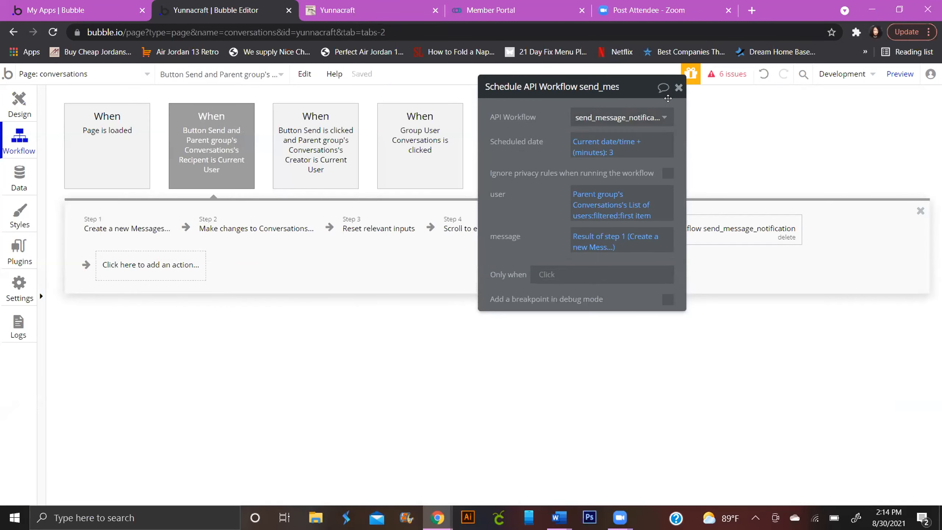
click(144, 232)
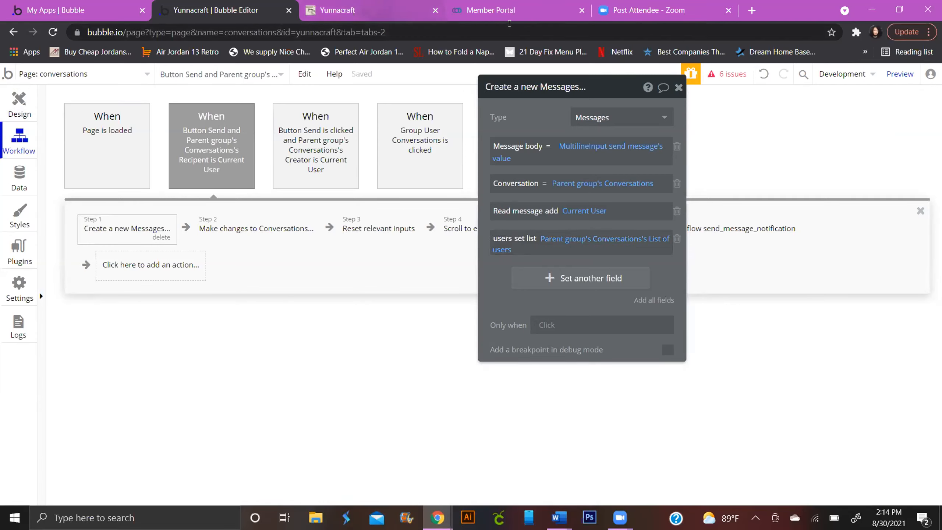
Switch to the Yunnacraft preview and check the message area of the conversations page.
key(ctrl+Tab)
click(401, 76)
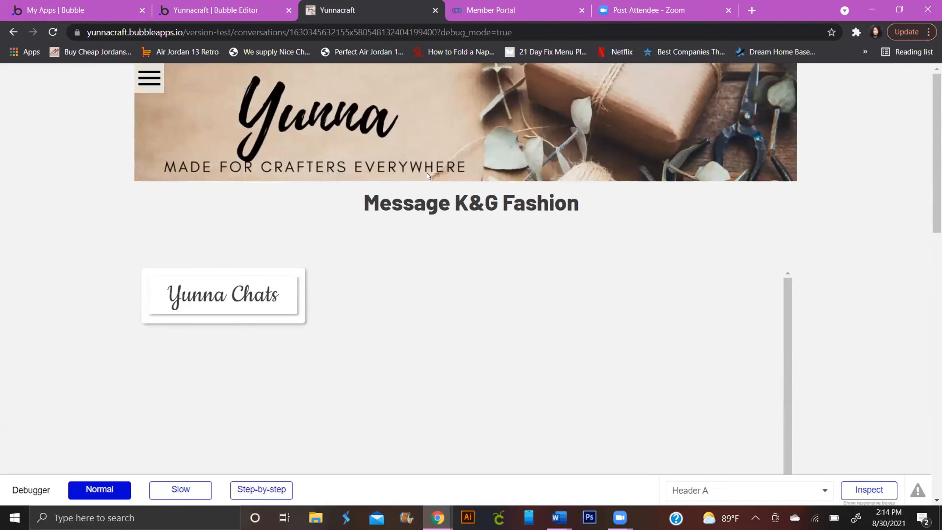
scroll(428, 175, down, 3)
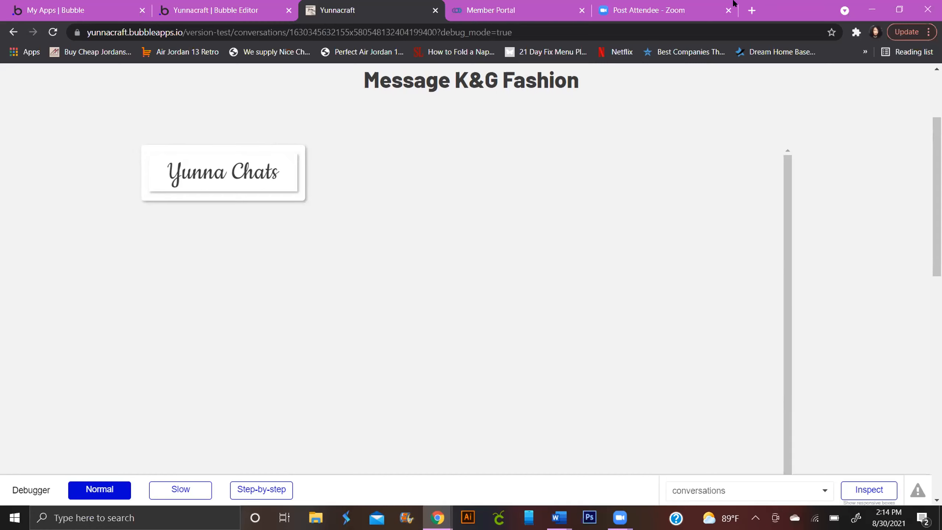
Return to the Bubble editor and examine the All Messages entries in the app data, especially the Conversation field.
click(203, 9)
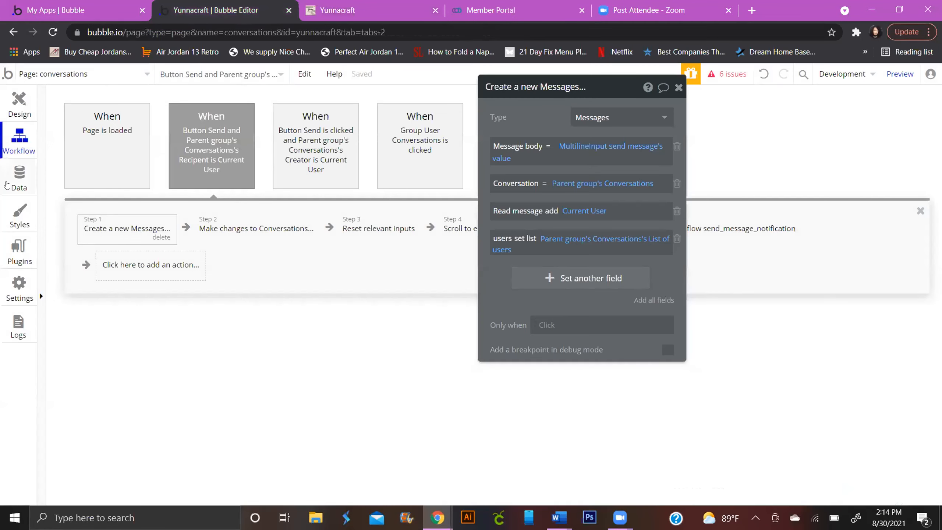
click(33, 185)
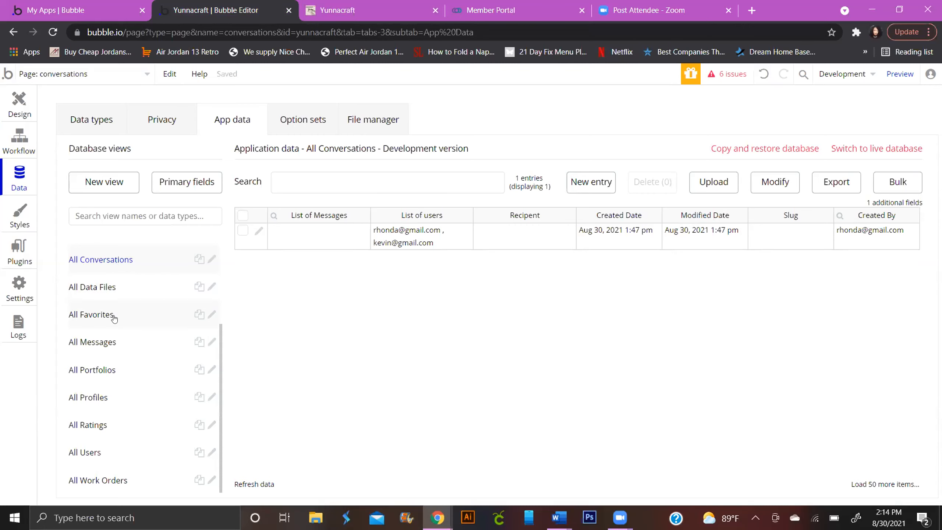
click(108, 340)
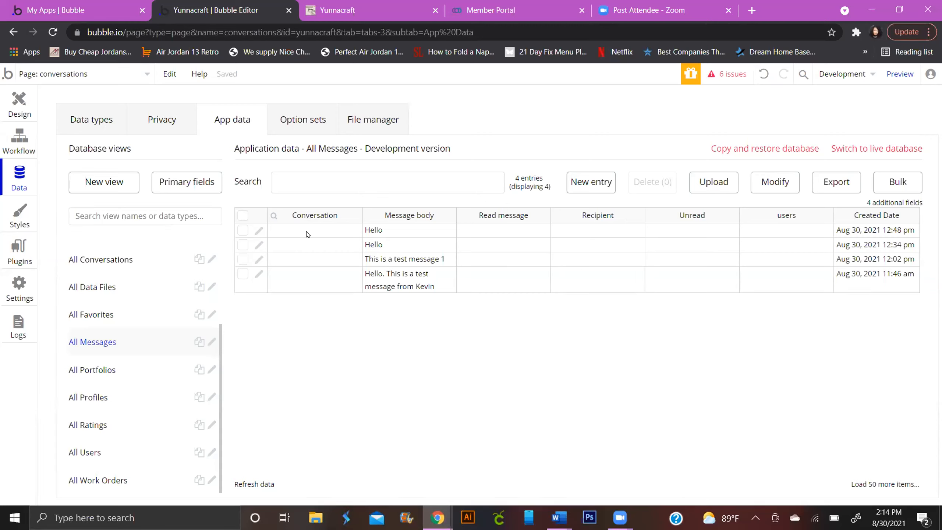
drag(310, 259, 315, 286)
click(370, 324)
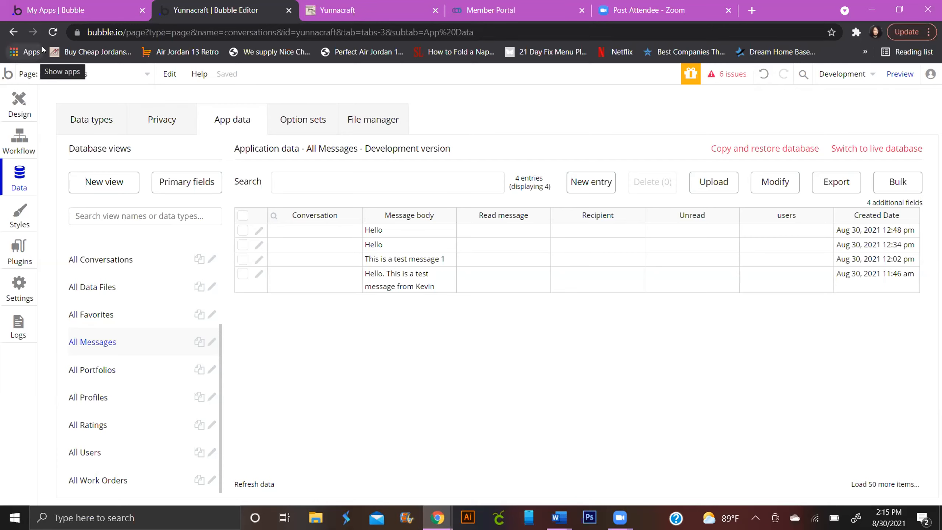
Go back to the conversations page design and recheck which conversation the Send button's Create a new Messages action uses.
click(19, 106)
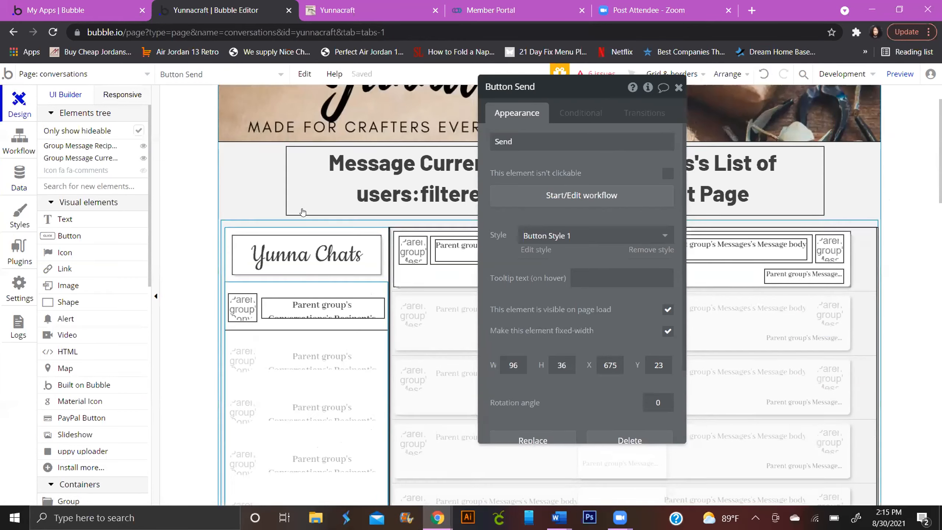
click(296, 302)
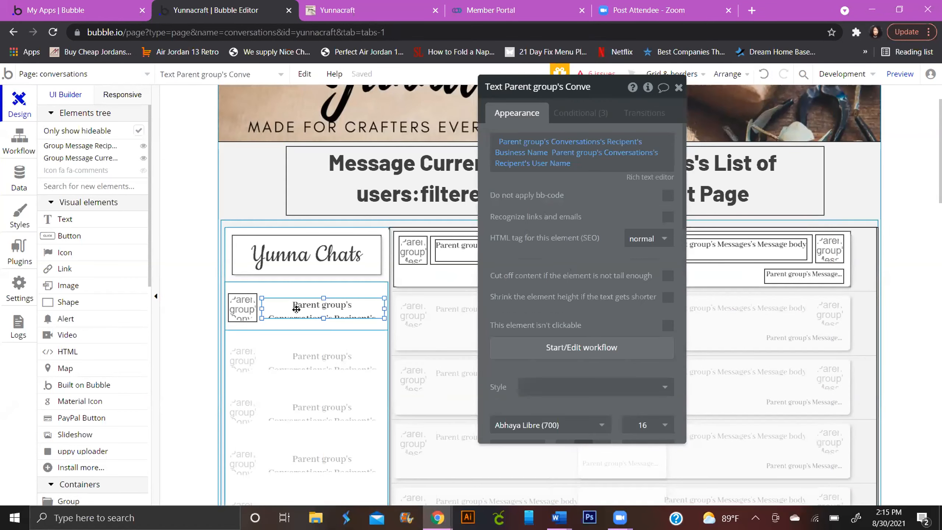
scroll(301, 327, down, 8)
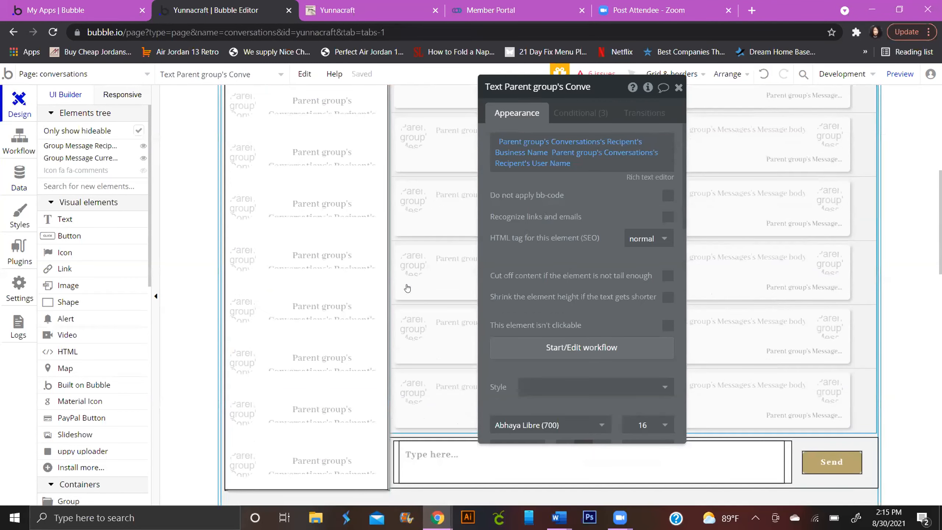
click(847, 467)
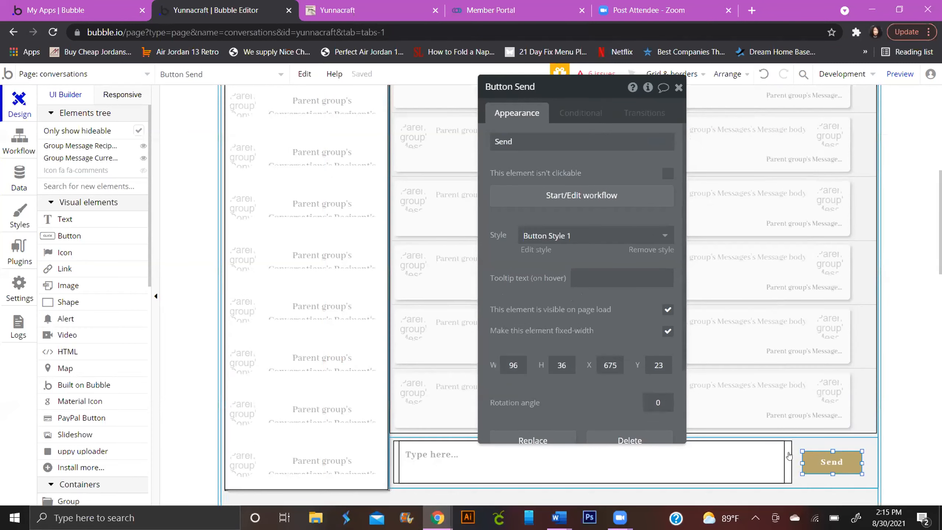
click(532, 202)
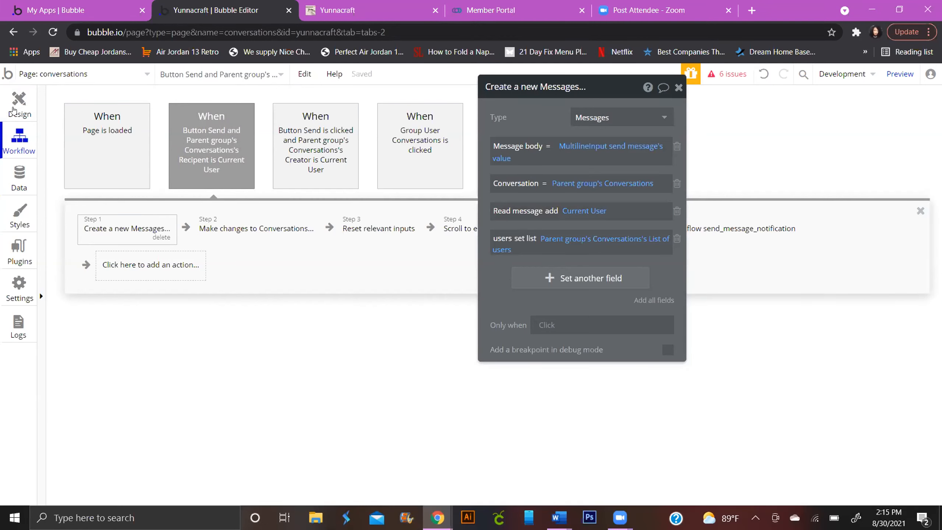
Trace the Send button's parents, Group Input and Group Messages Main, and compare their content types and data sources.
click(14, 111)
scroll(777, 388, down, 3)
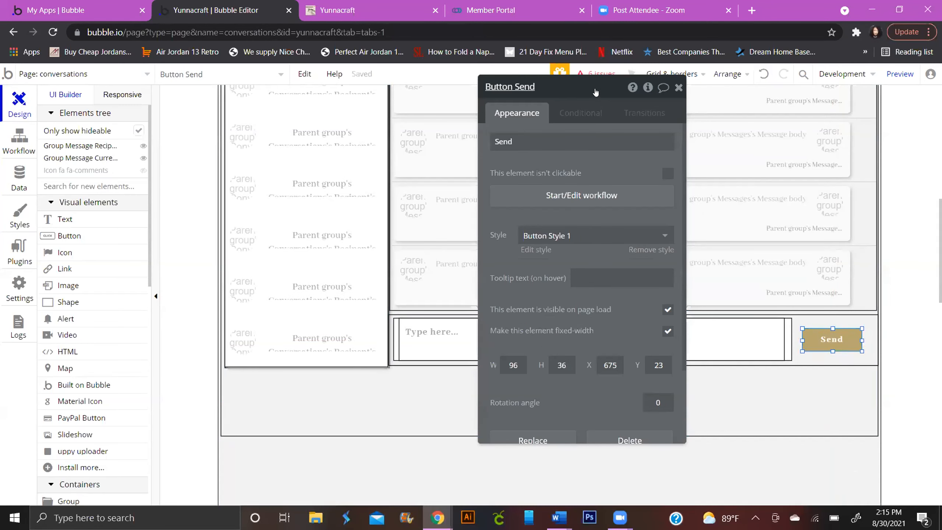
scroll(595, 95, down, 3)
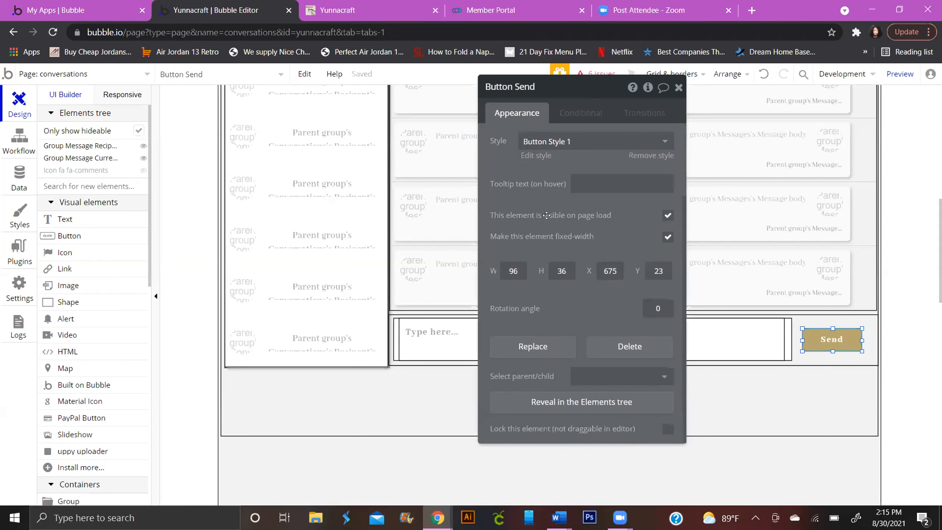
click(636, 377)
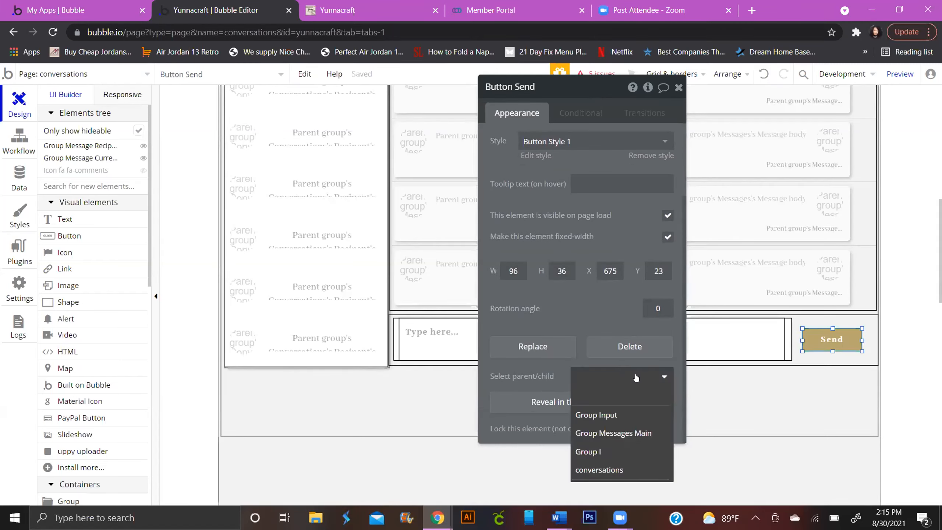
click(646, 415)
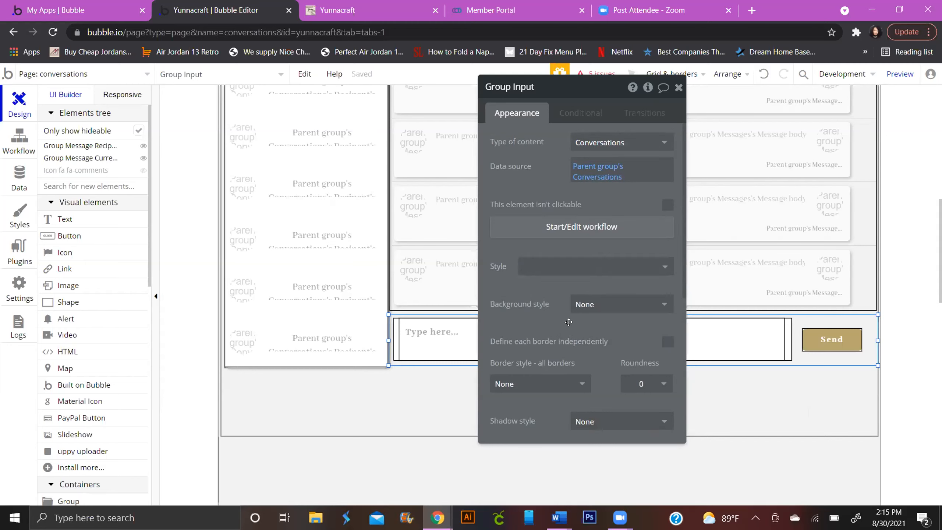
scroll(568, 322, down, 7)
click(663, 378)
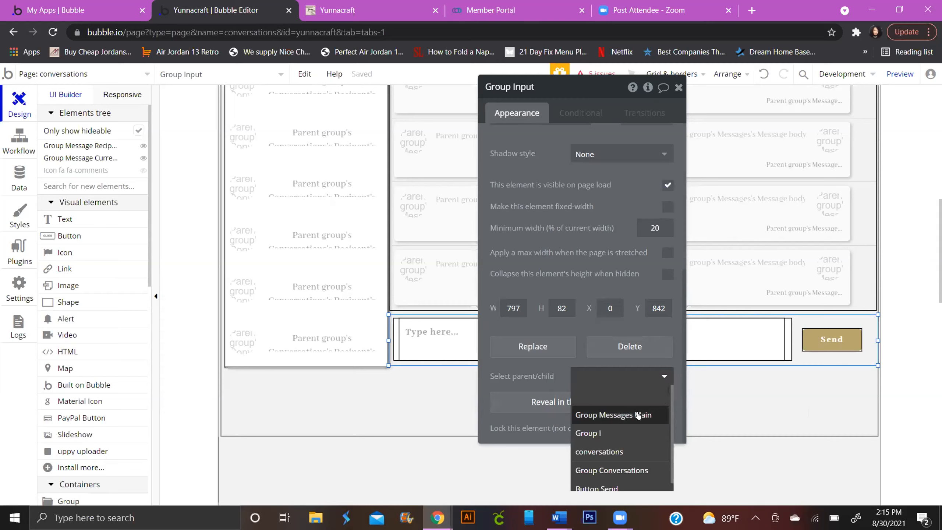
click(641, 415)
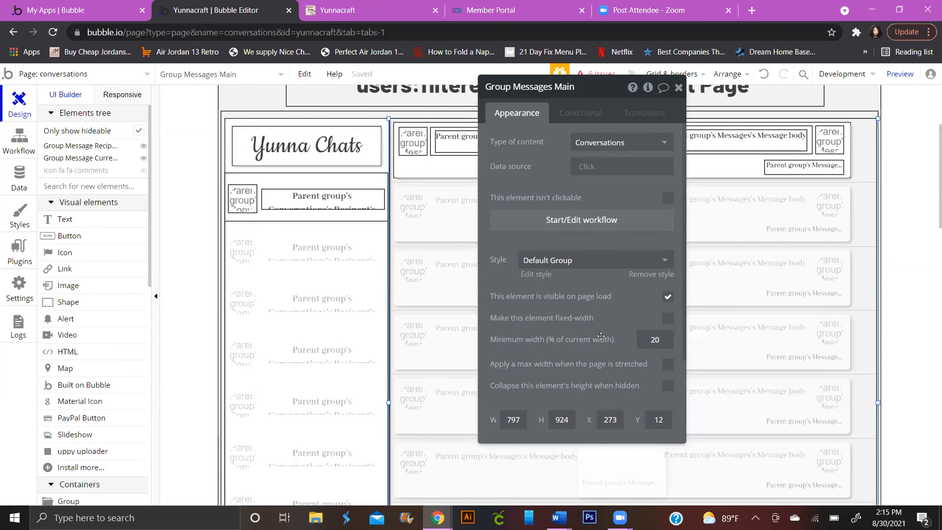
Set the data source of Group Messages Main to Parent group's Thing.
click(588, 167)
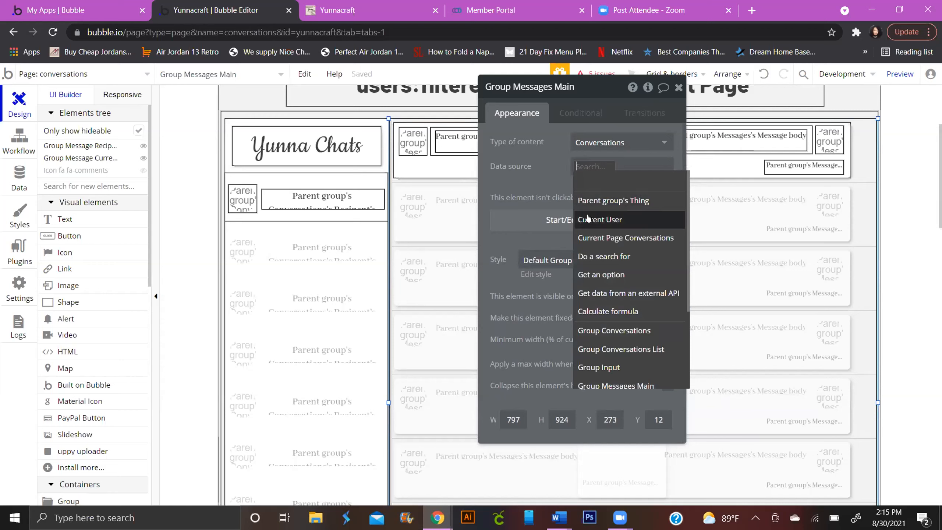
click(615, 197)
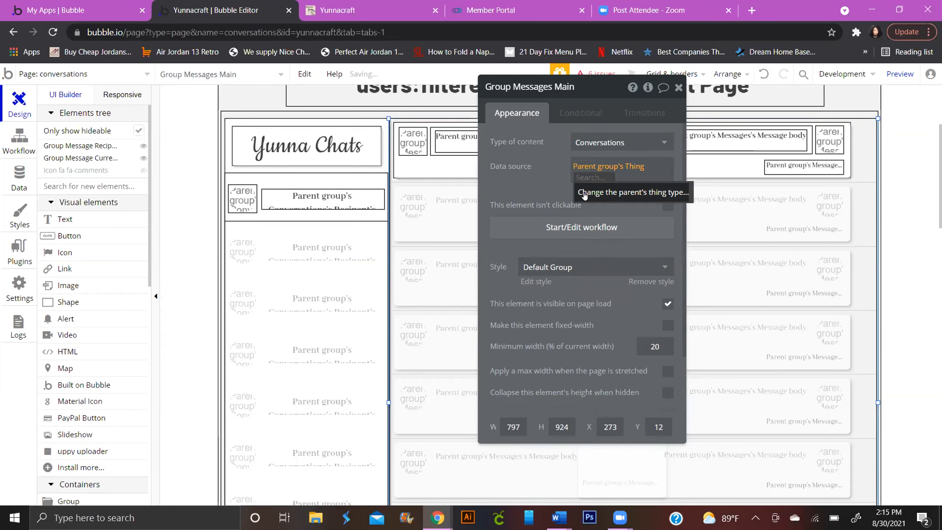
click(544, 188)
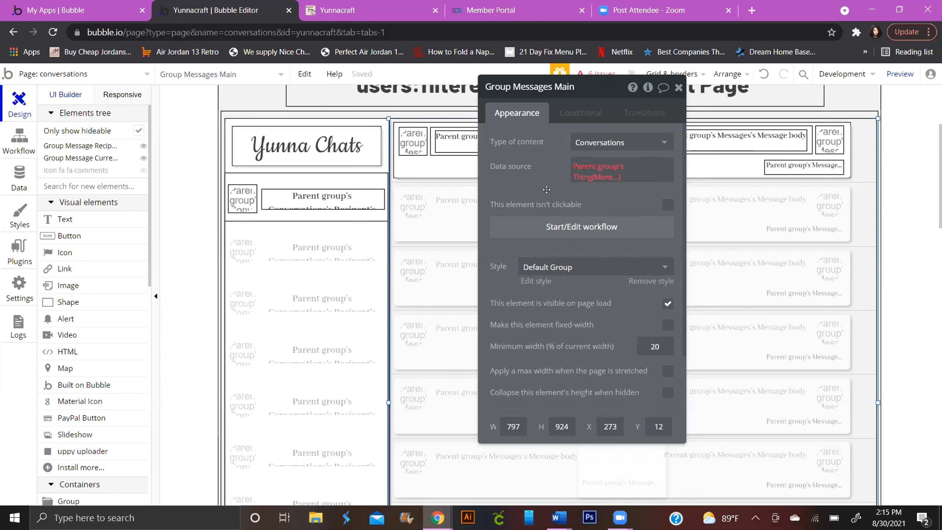
click(608, 172)
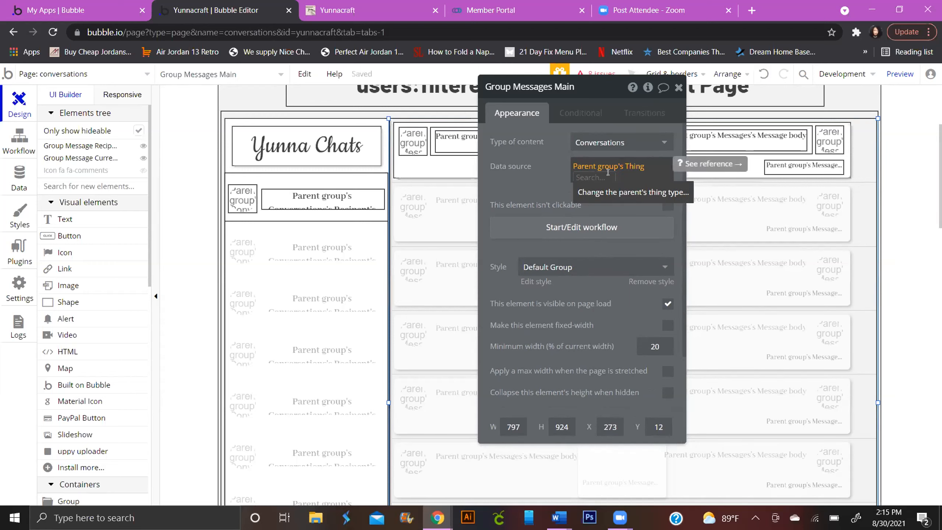
click(525, 184)
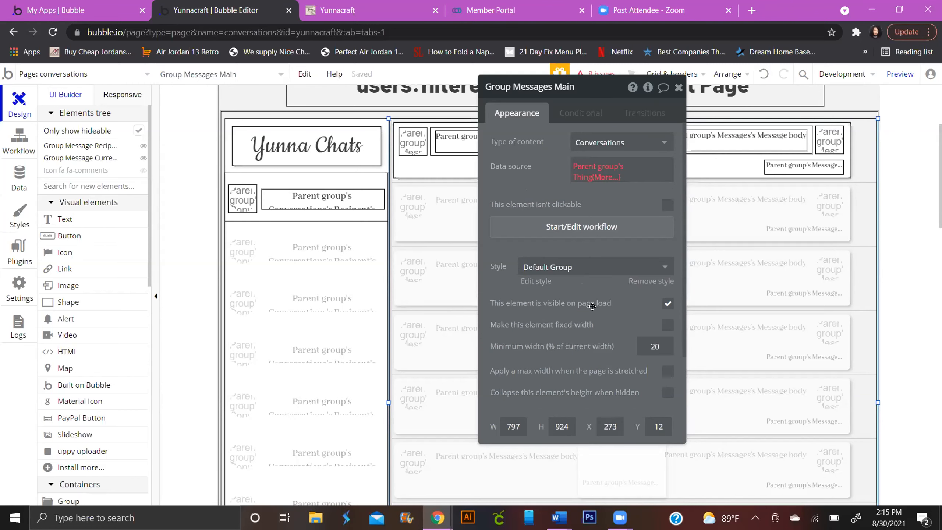
Set the type of content of Group I, the parent of Group Messages Main, to Conversations and its data source to Current Page Conversations.
scroll(602, 361, down, 3)
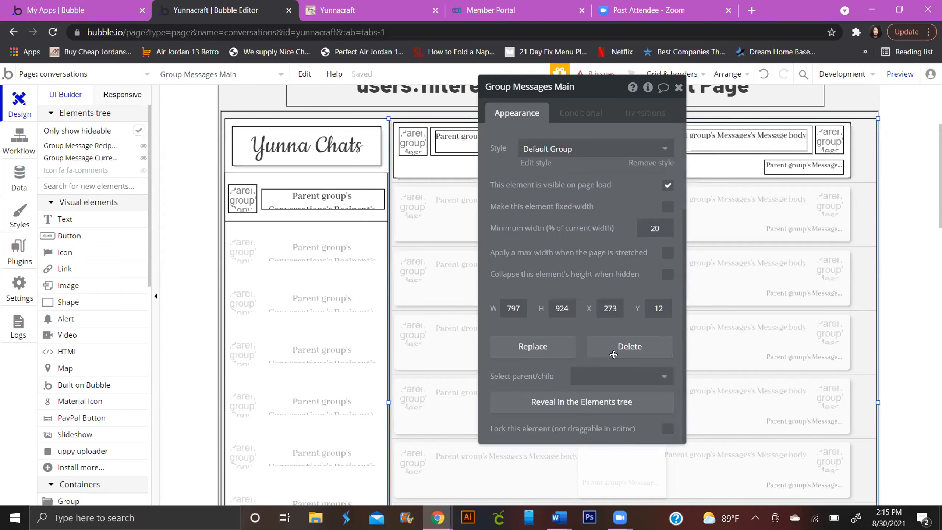
click(663, 377)
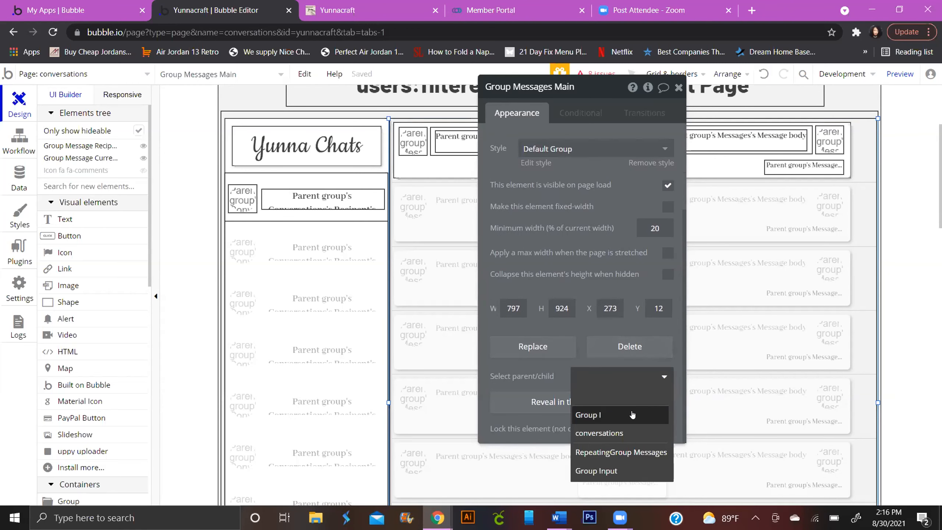
click(632, 414)
scroll(568, 255, up, 2)
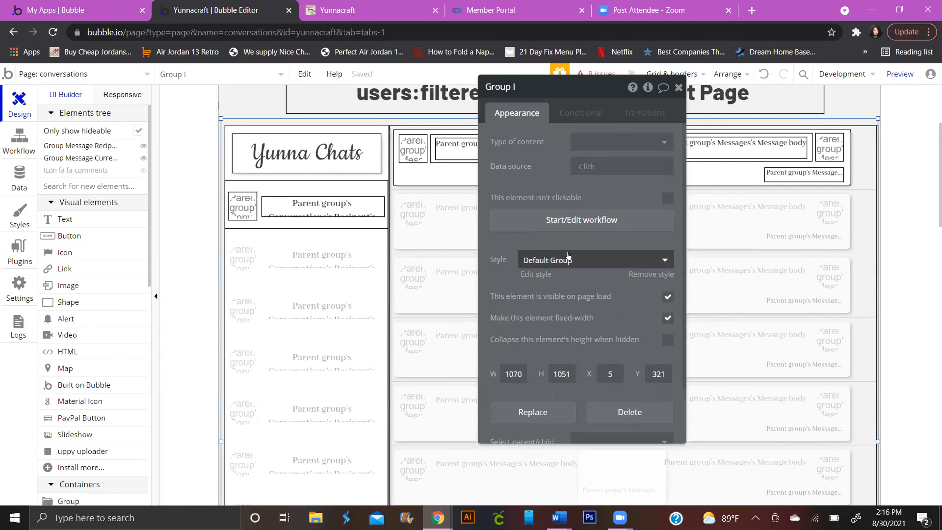
click(603, 141)
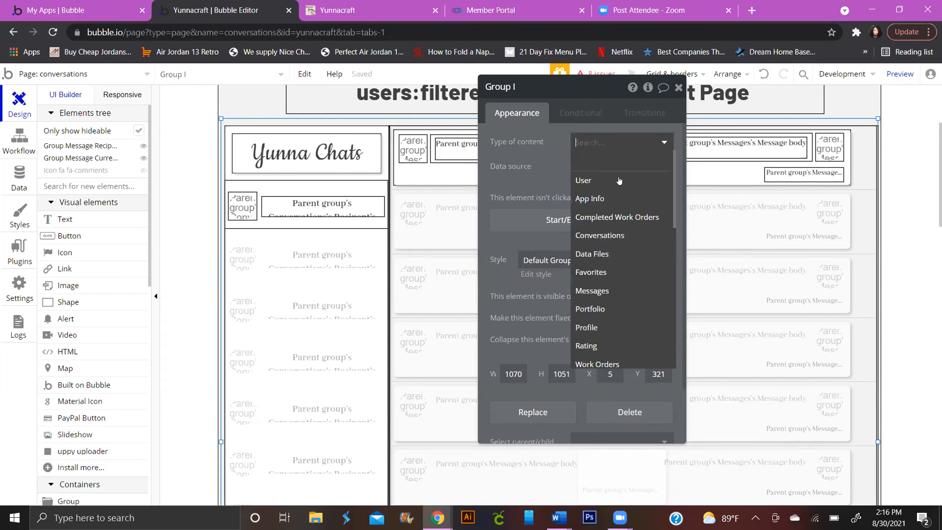
scroll(626, 219, down, 5)
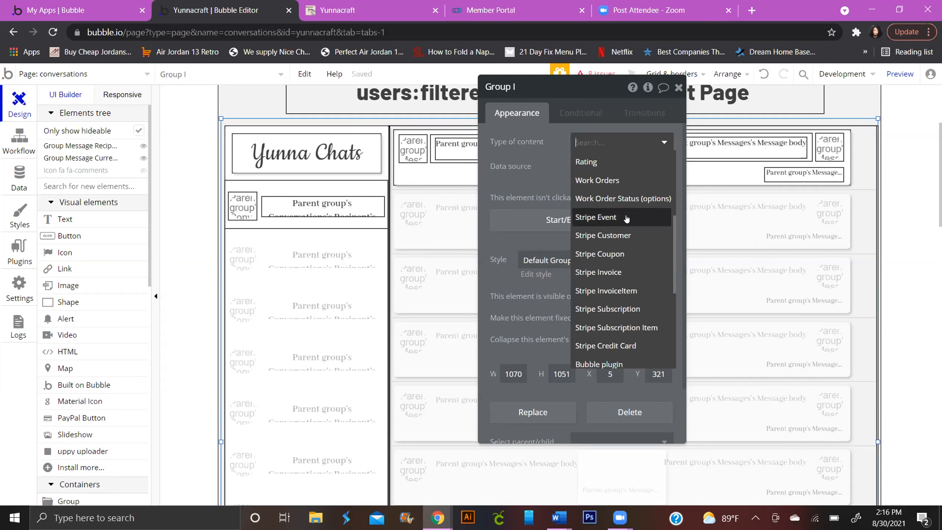
text(co)
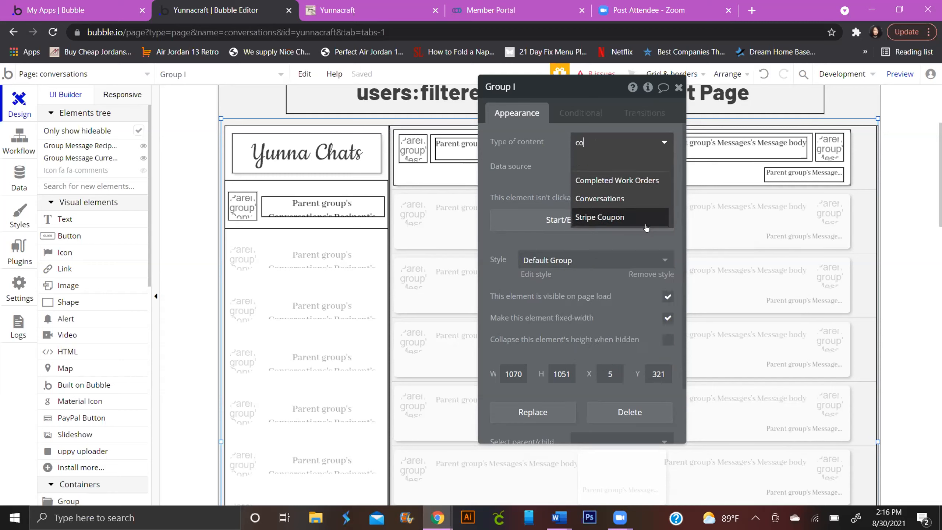
text(n)
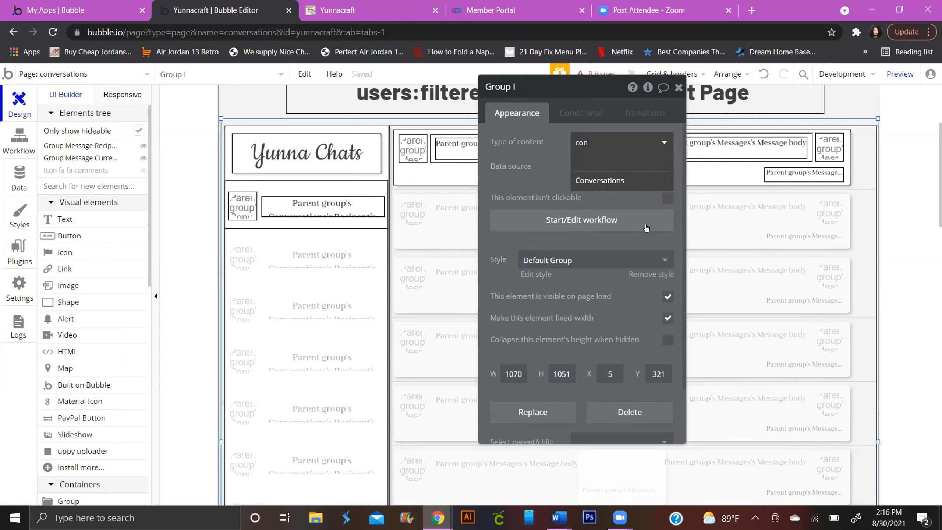
click(608, 180)
click(586, 163)
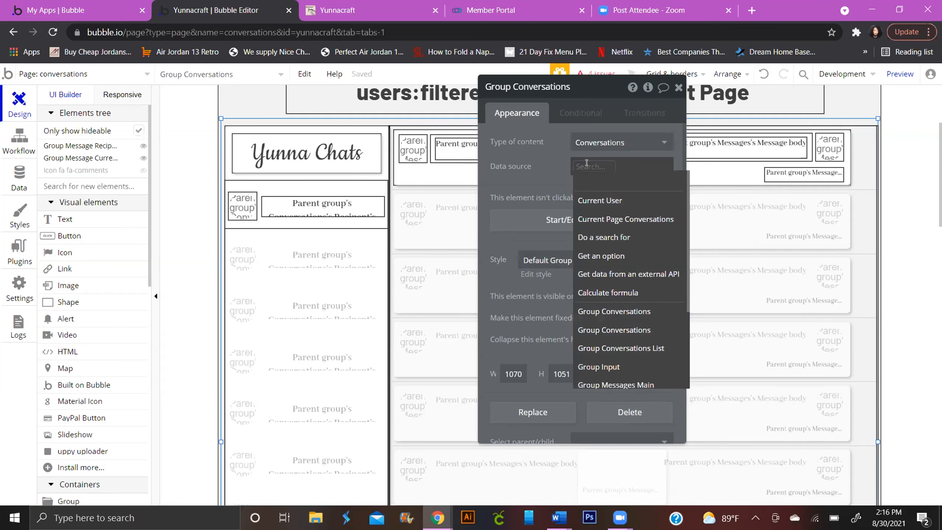
click(596, 219)
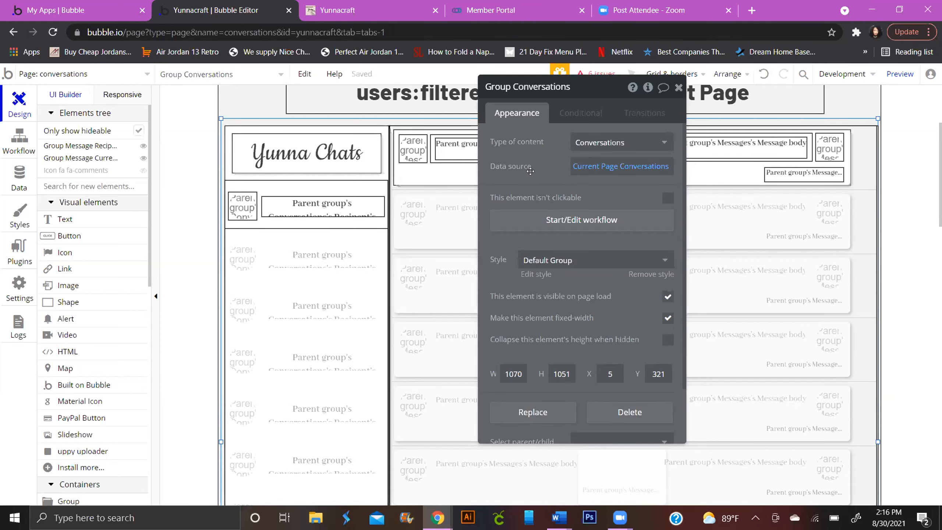
Check the data source of RepeatingGroup Messages and the conversations page's type of content.
click(459, 185)
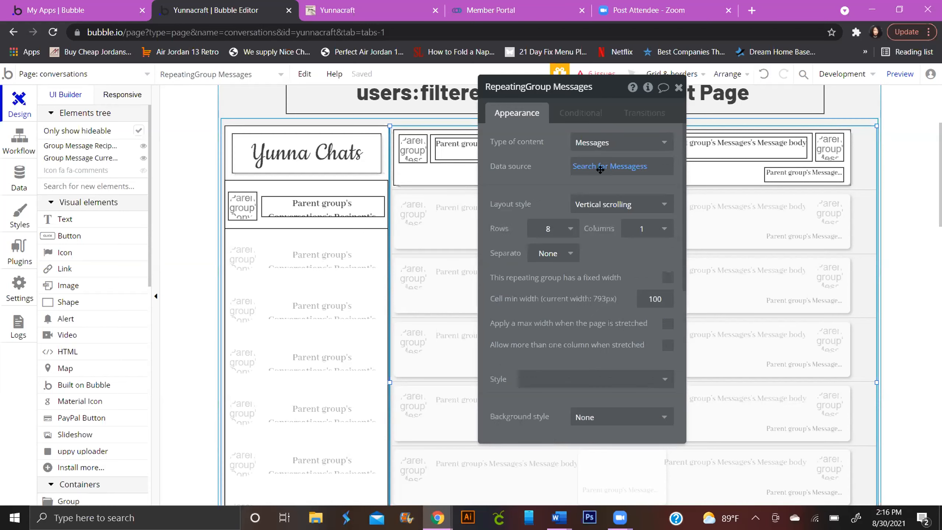
click(851, 106)
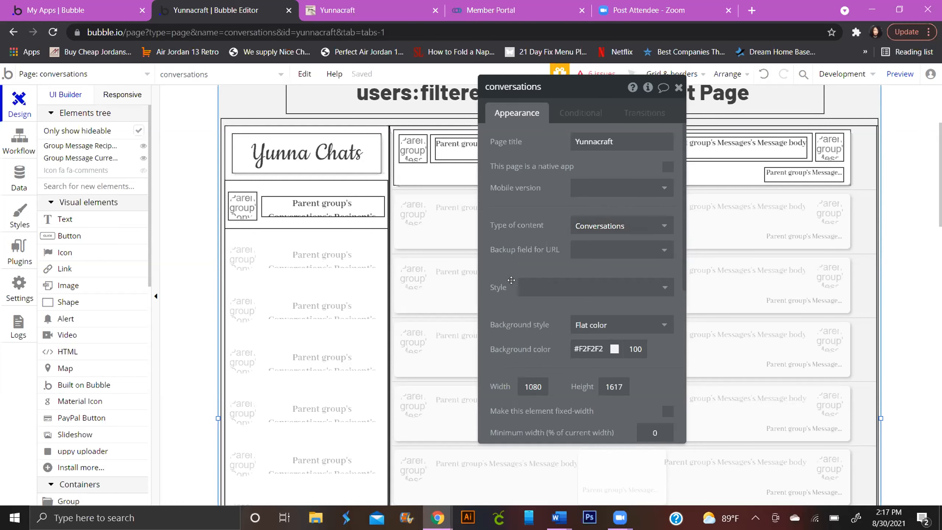
scroll(499, 278, down, 5)
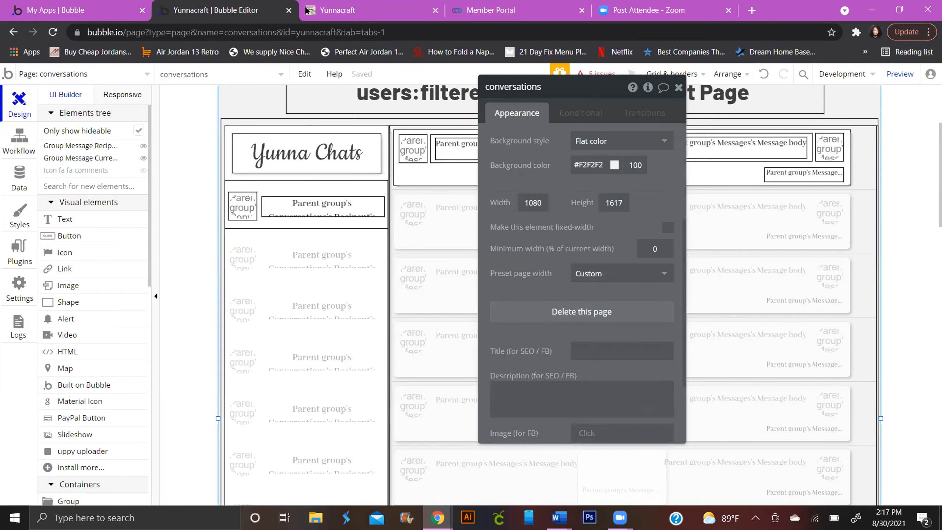
Switch to the Yunnacraft preview, refresh the conversation page and send "Test message 1".
click(337, 10)
click(364, 76)
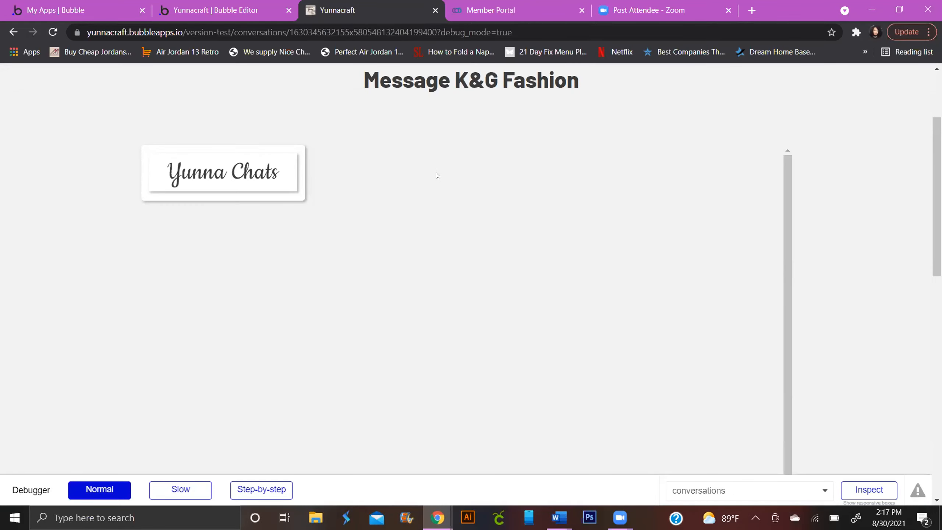
scroll(557, 263, down, 10)
scroll(555, 214, up, 4)
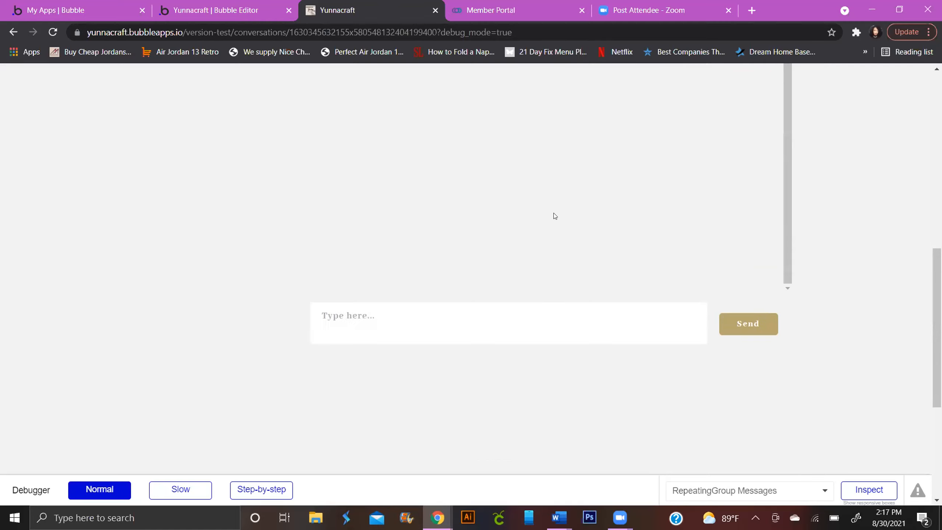
click(546, 318)
text(T)
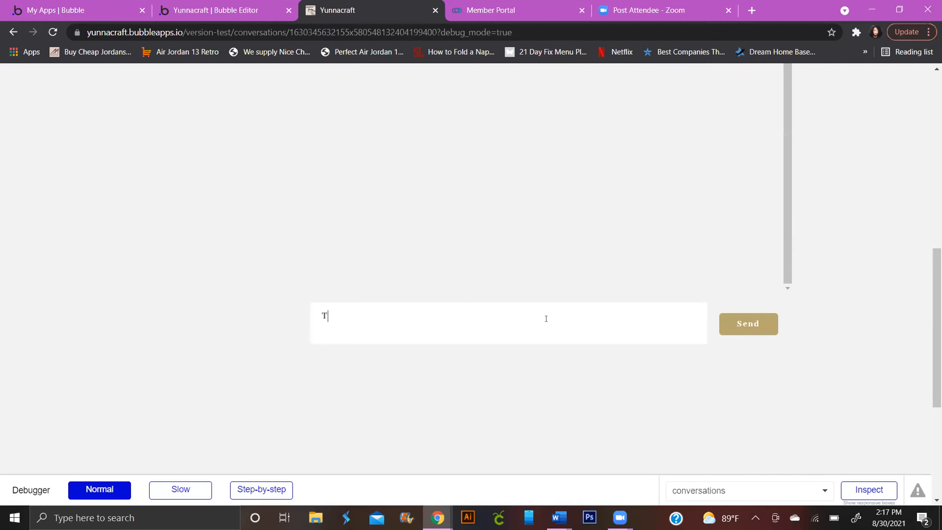
text(est message 1)
key(Return)
click(756, 329)
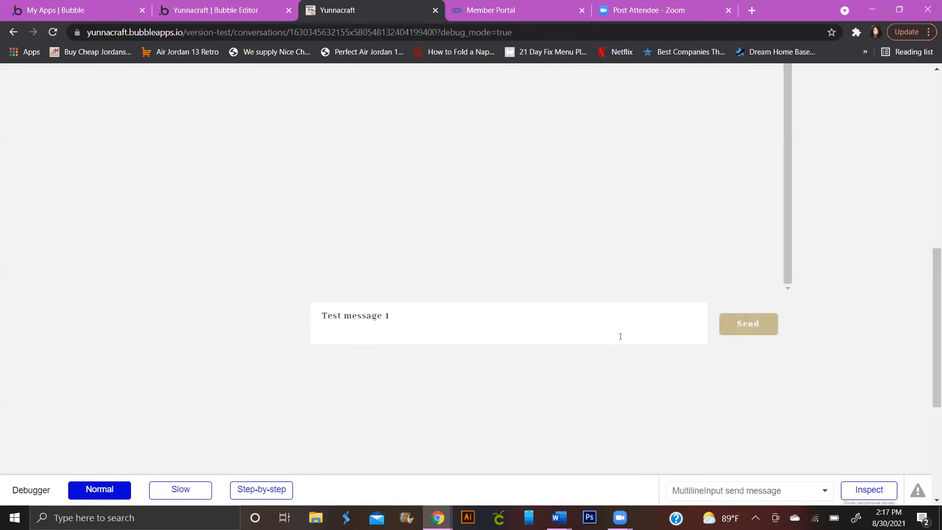
Look for the sent message in the preview's message area and in the refreshed All Messages app data in the Bubble editor.
scroll(727, 311, up, 5)
scroll(727, 311, up, 3)
scroll(727, 311, down, 8)
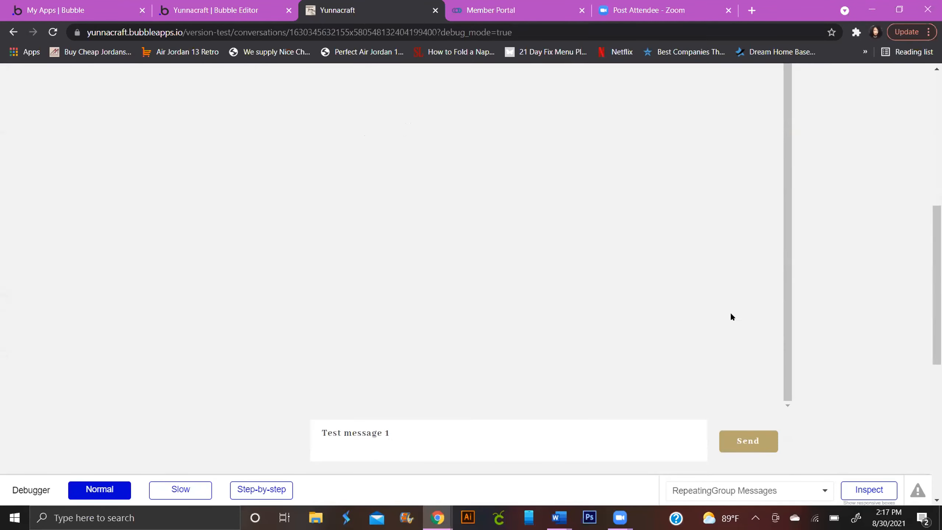
scroll(594, 336, up, 2)
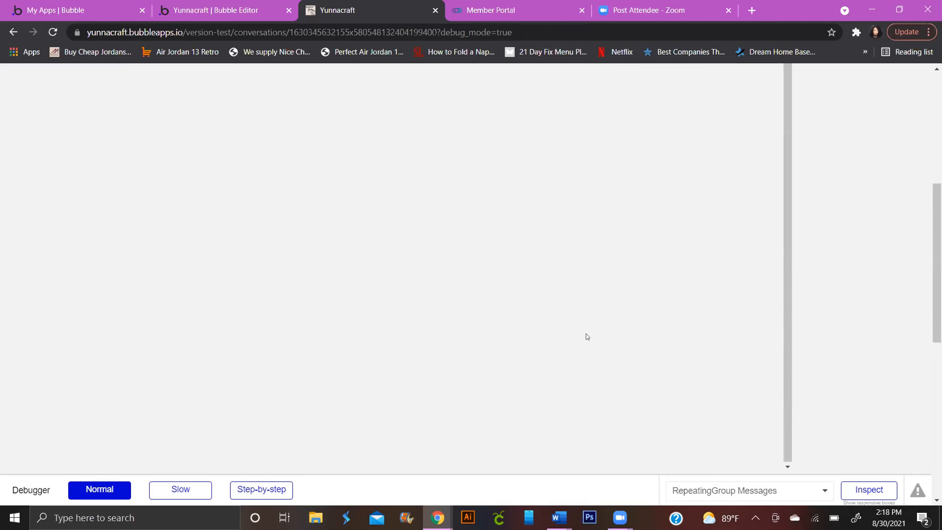
scroll(586, 336, up, 5)
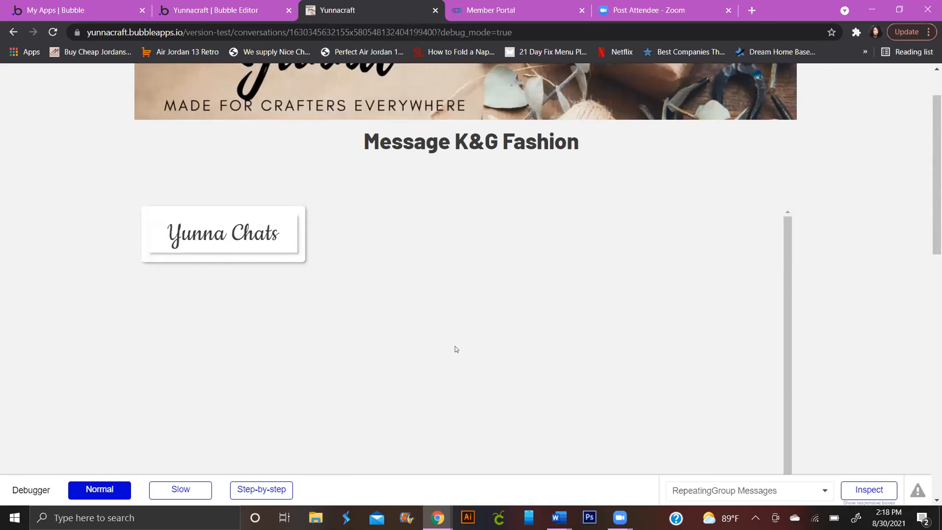
click(159, 11)
click(30, 170)
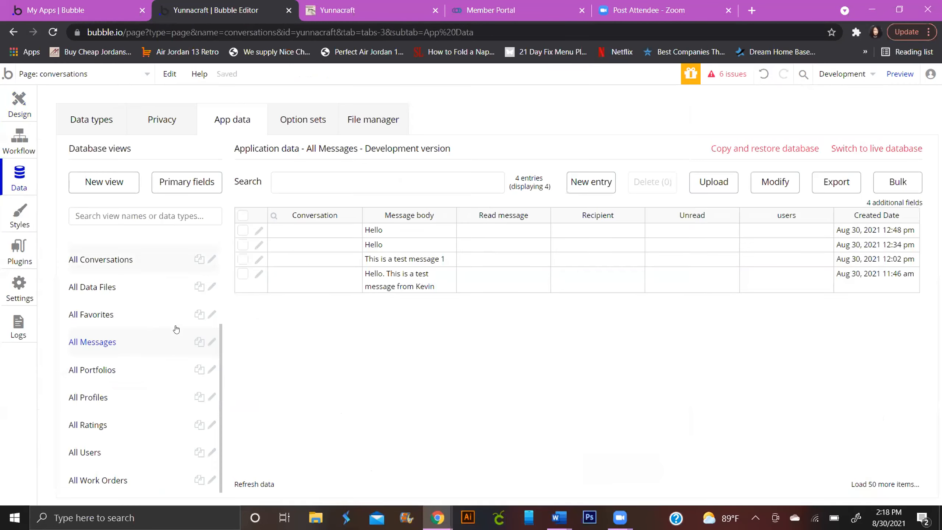
click(254, 483)
Review the conversations page workflows and trace which of the two Send events the design's Send button opens.
click(19, 140)
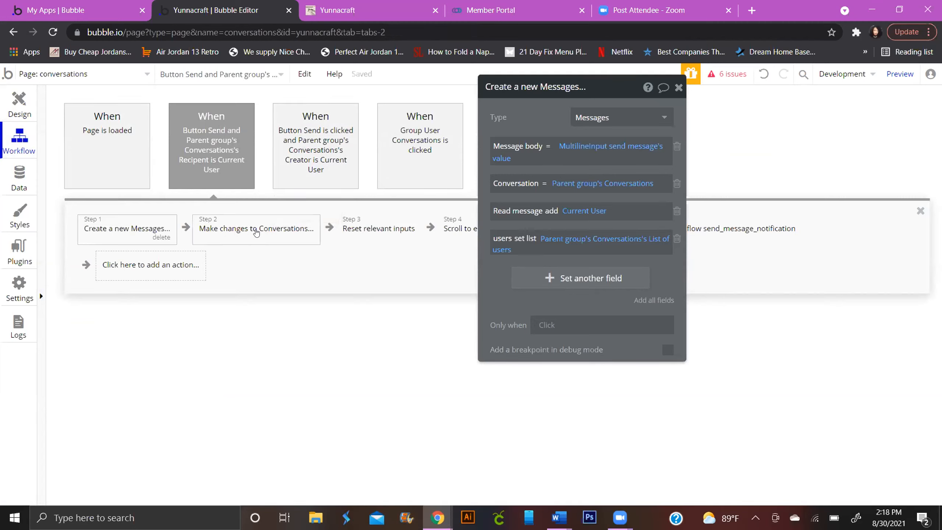
mouse_move(239, 158)
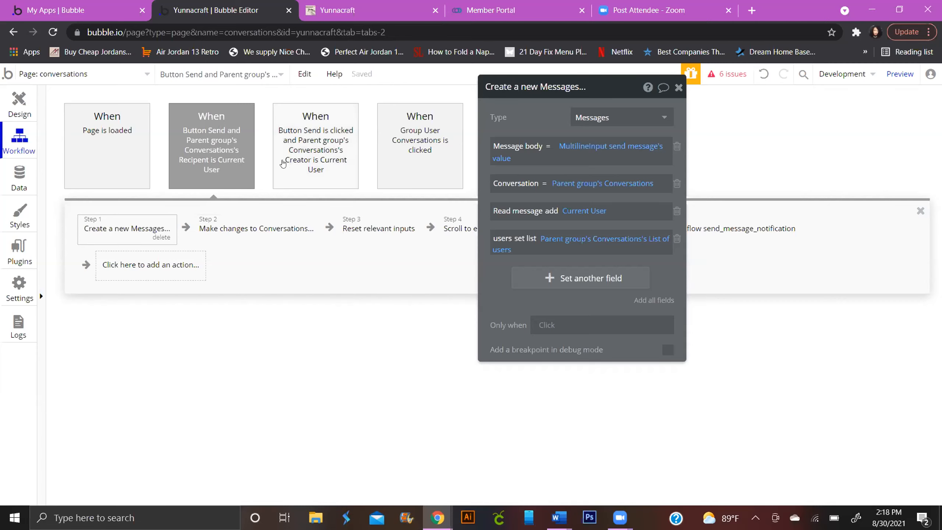
mouse_move(341, 156)
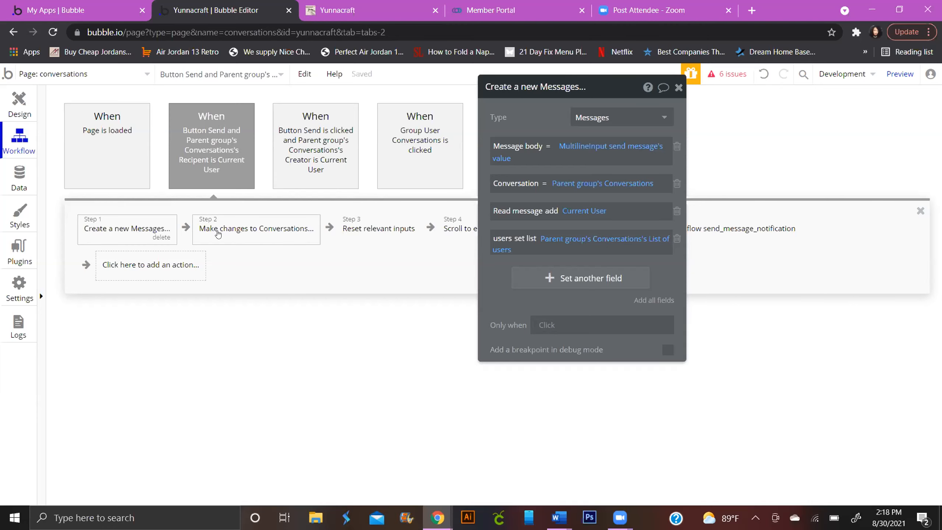
click(25, 112)
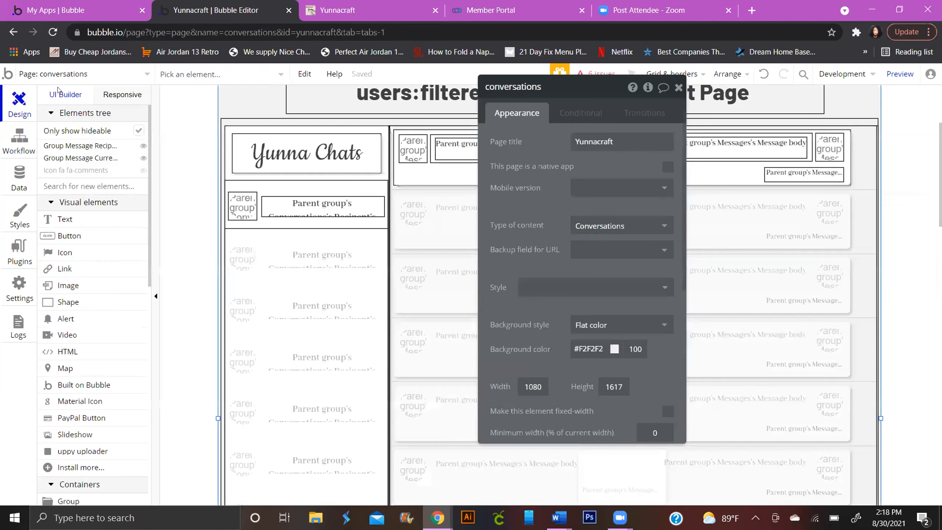
click(83, 73)
scroll(839, 415, down, 5)
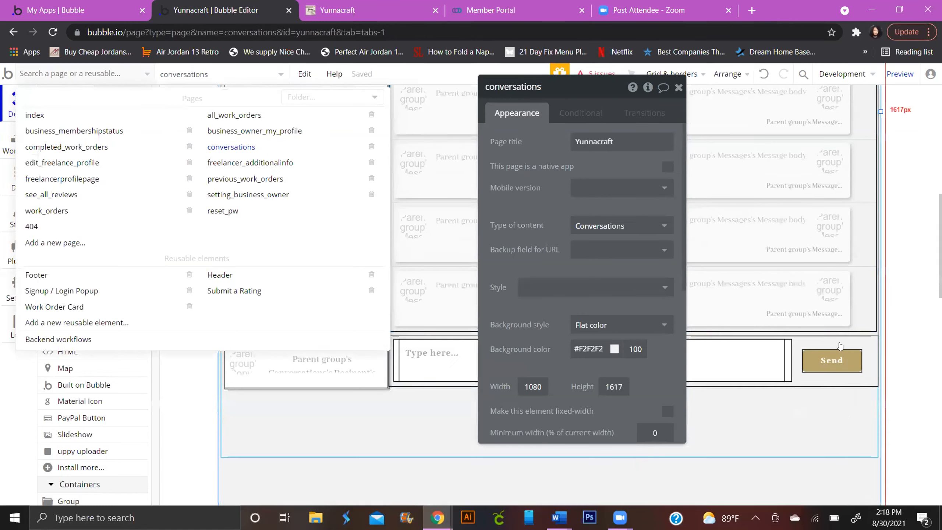
click(837, 359)
click(586, 202)
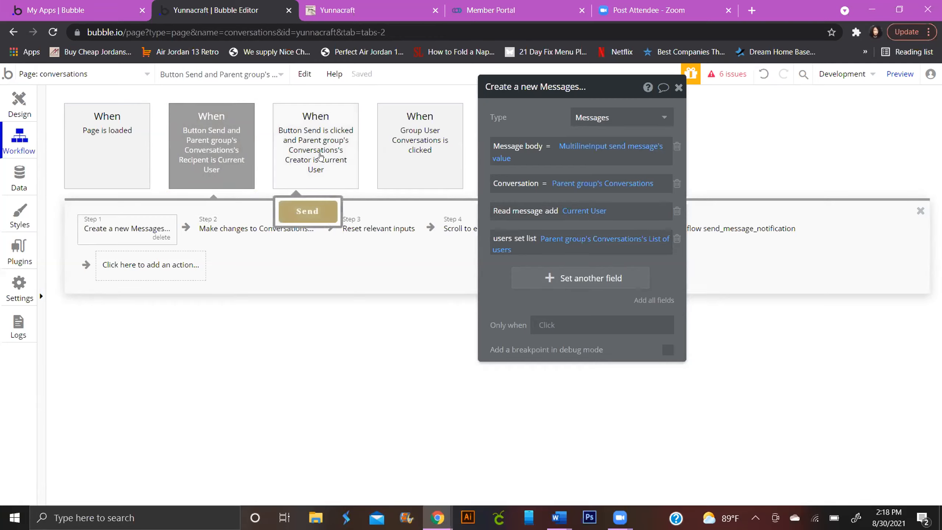
Inspect the Send event conditioned on the conversation's Creator being Current User and reveal its element on the page.
click(323, 156)
right_click(322, 156)
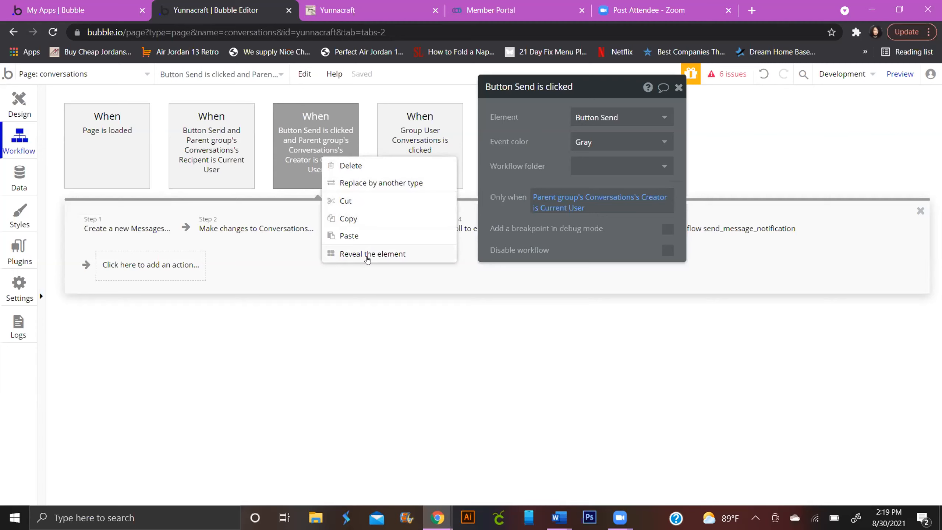
click(368, 259)
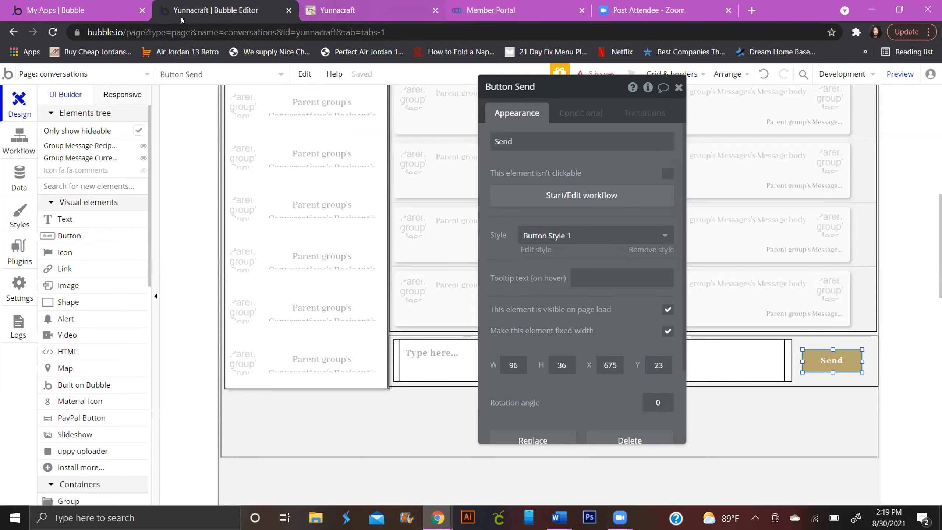
Delete the Send workflow conditioned on the conversation's Creator being Current User and open the remaining Recipent-based Send event.
click(10, 147)
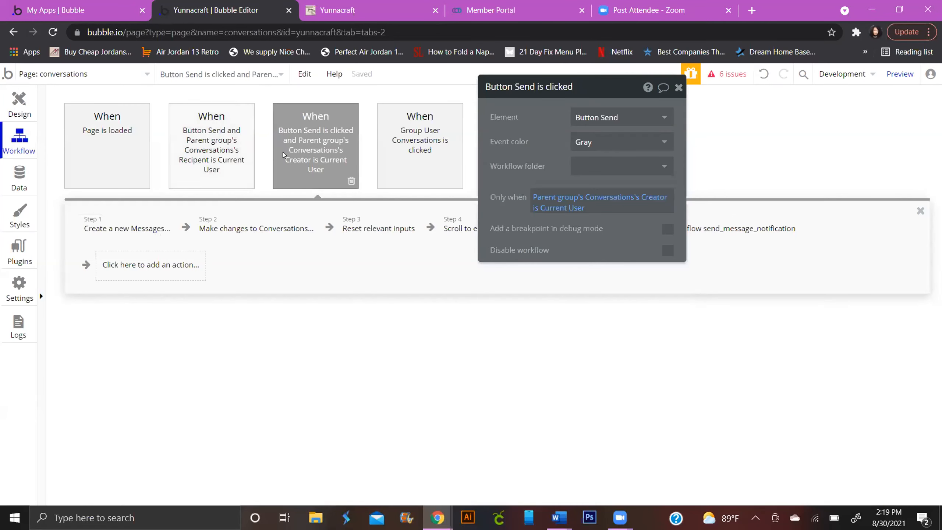
click(351, 181)
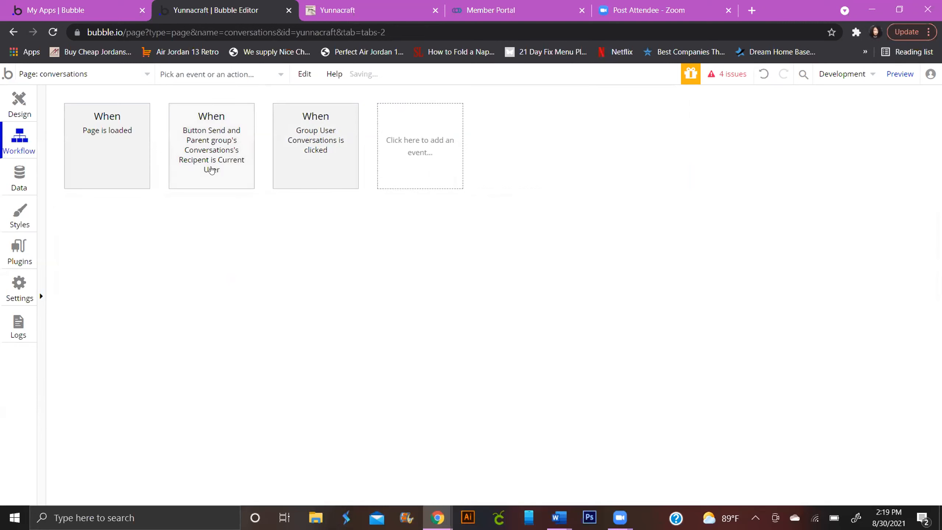
click(214, 169)
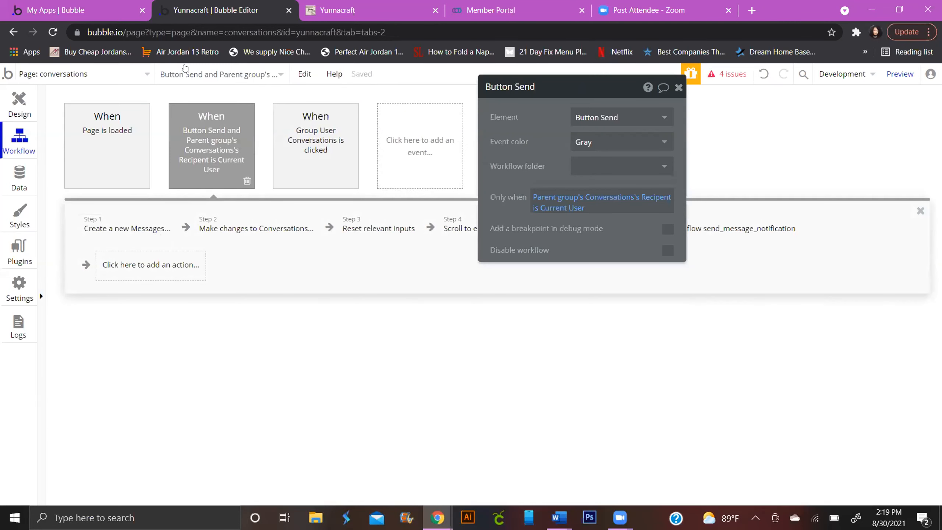
Retest messaging in the refreshed Yunnacraft preview by sending "Test message 1" again and checking the message area.
click(338, 10)
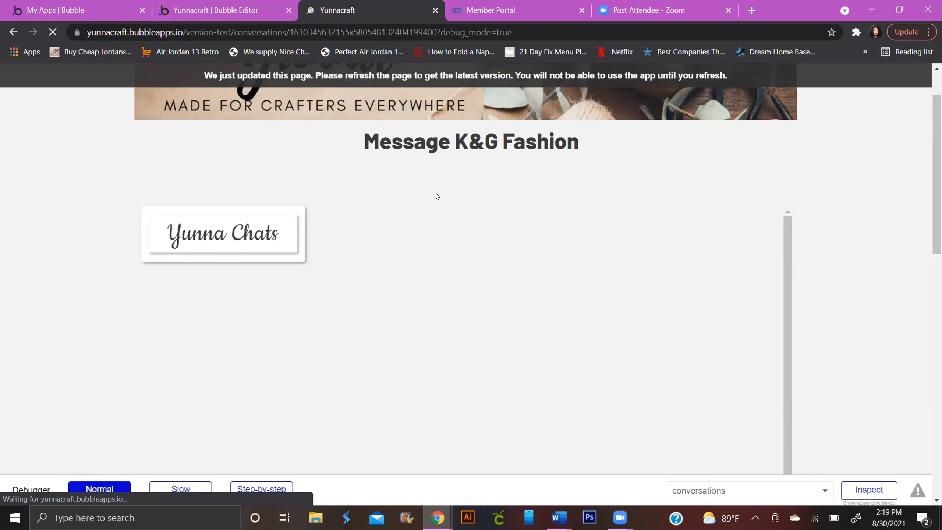
scroll(628, 291, down, 4)
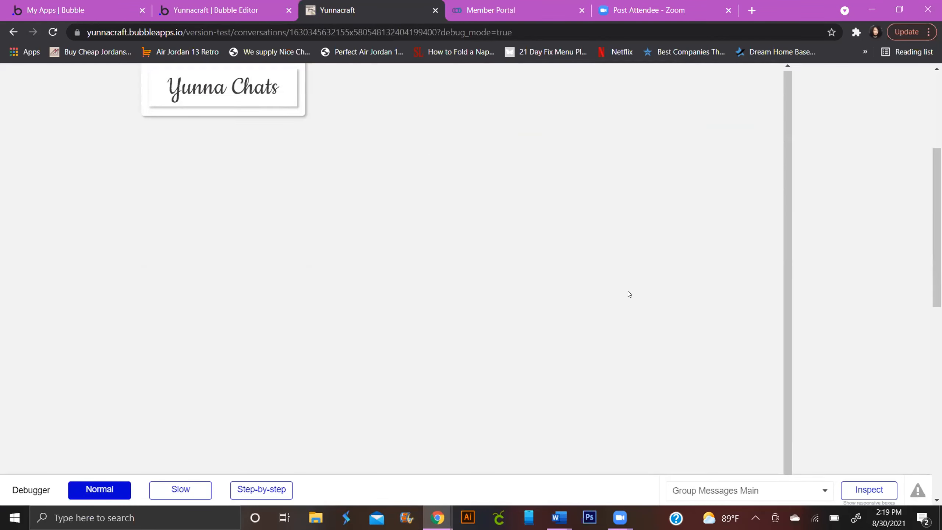
scroll(627, 291, down, 6)
scroll(627, 291, up, 1)
click(563, 252)
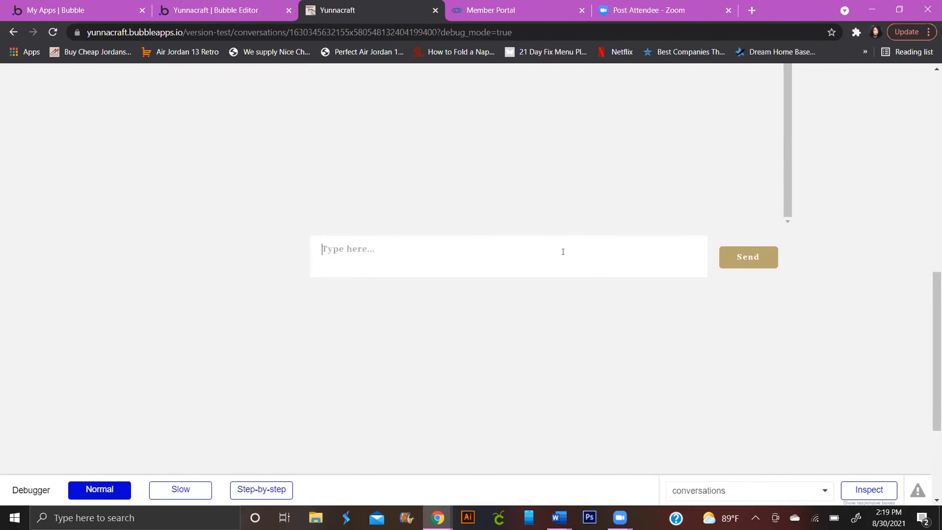
text(Test message 1)
click(750, 264)
scroll(664, 270, up, 6)
scroll(649, 257, up, 2)
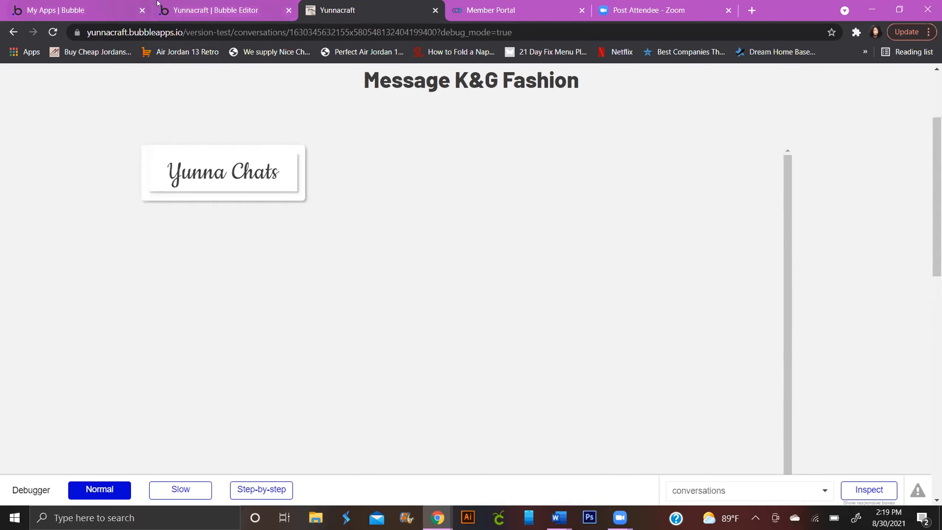
Return to the Bubble editor and clear the Only when condition from the Button Send event.
click(163, 10)
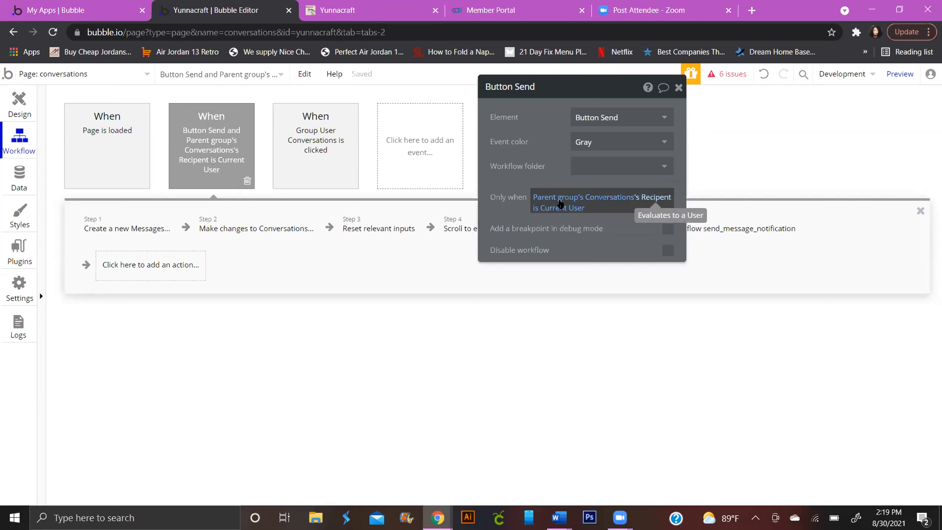
click(548, 209)
key(BackSpace)
key(BackSpace)
key(BackSpace)
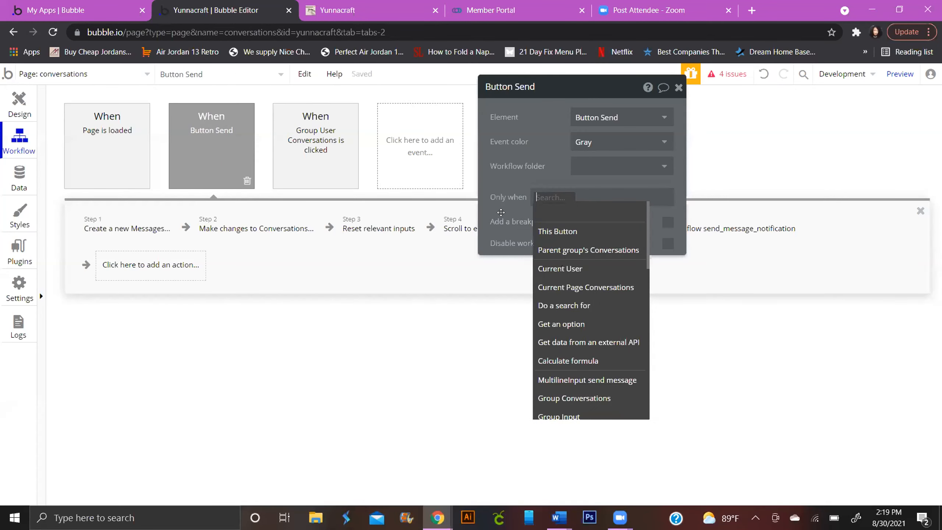
click(500, 212)
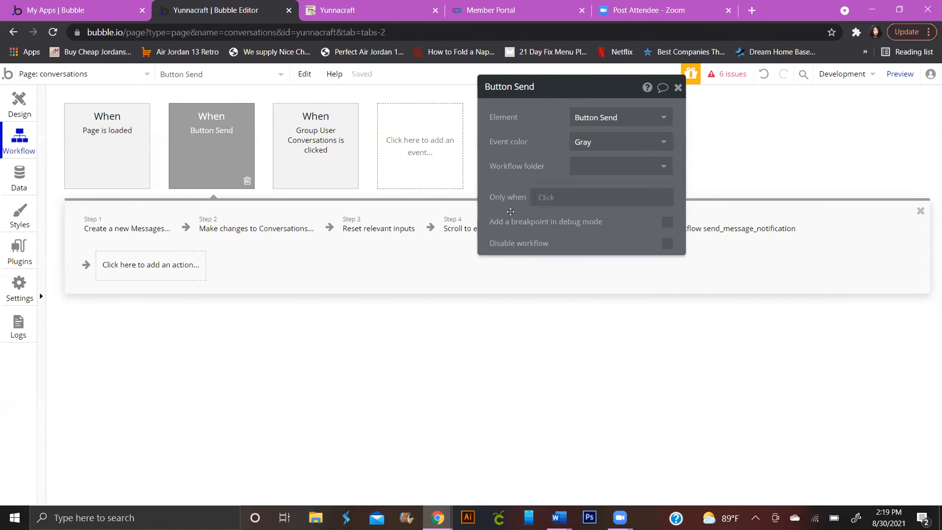
Refresh the Yunnacraft preview and enter a test message in the conversation's message box.
click(332, 11)
click(346, 82)
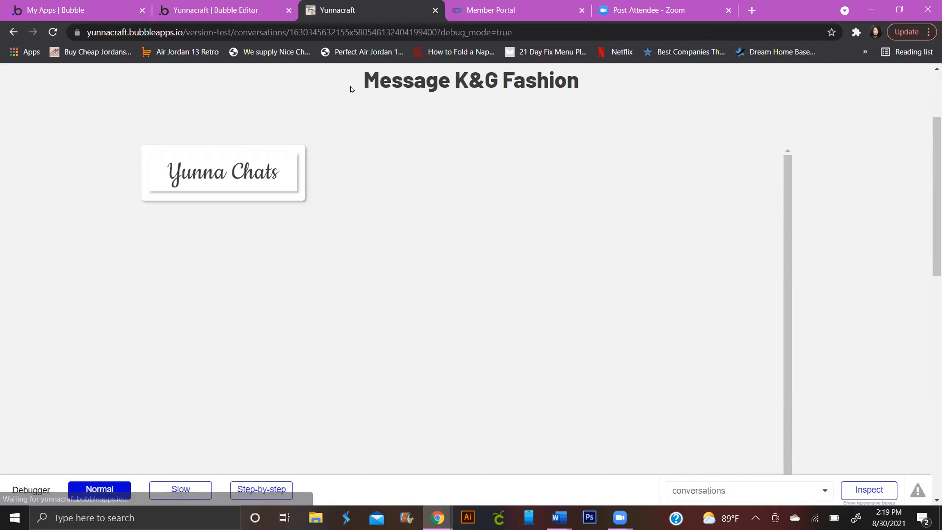
scroll(442, 246, down, 4)
click(399, 367)
text(T)
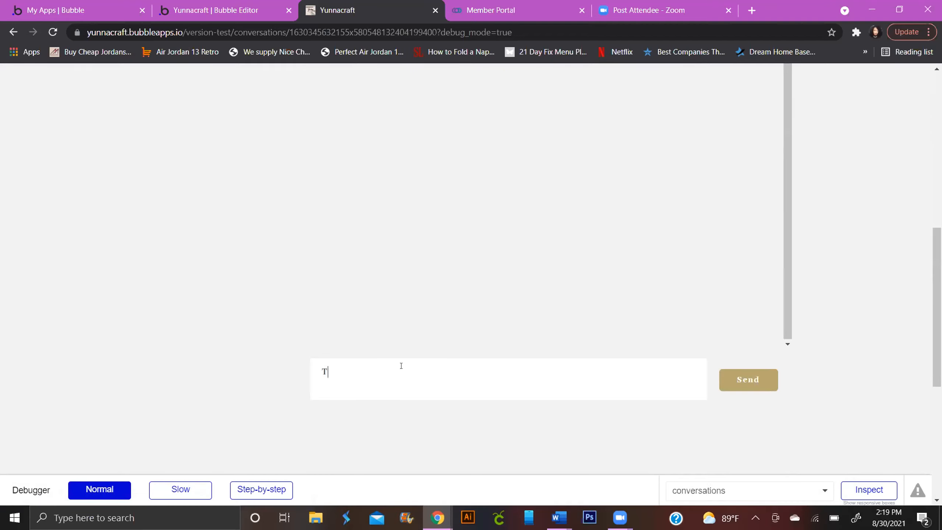
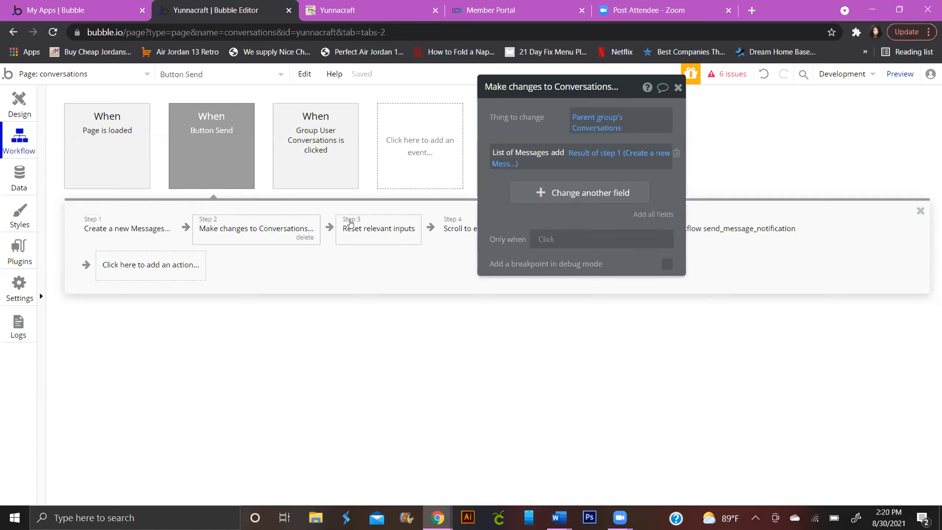
In the Send workflow's Create a new Messages action, set the Conversation field to Current Page Conversations.
click(107, 228)
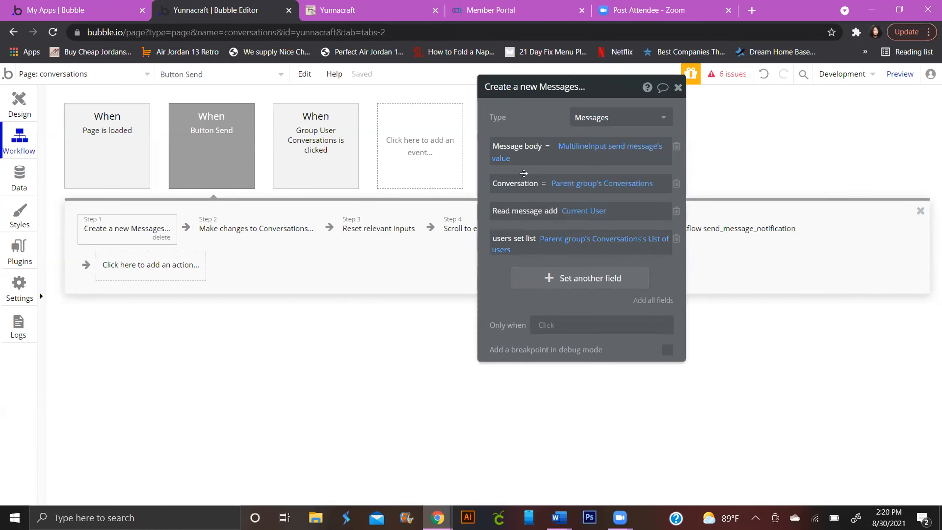
click(640, 184)
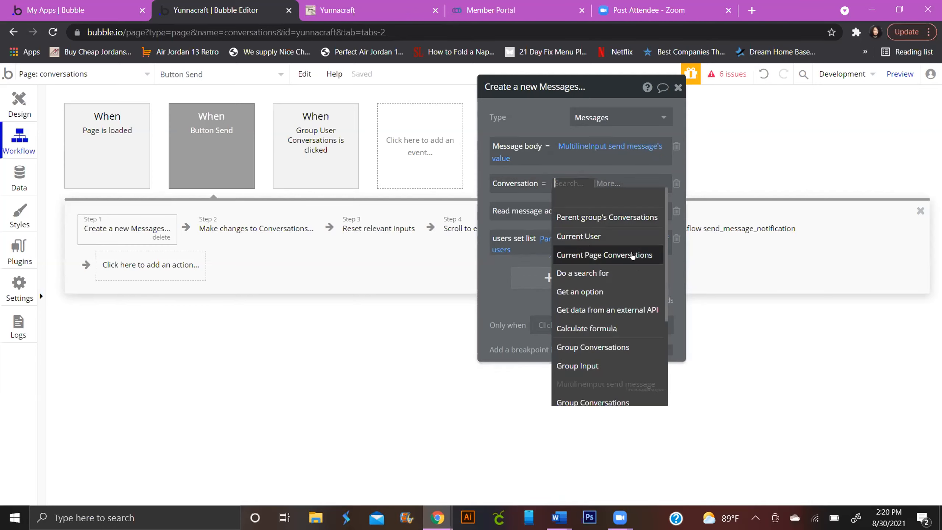
click(633, 255)
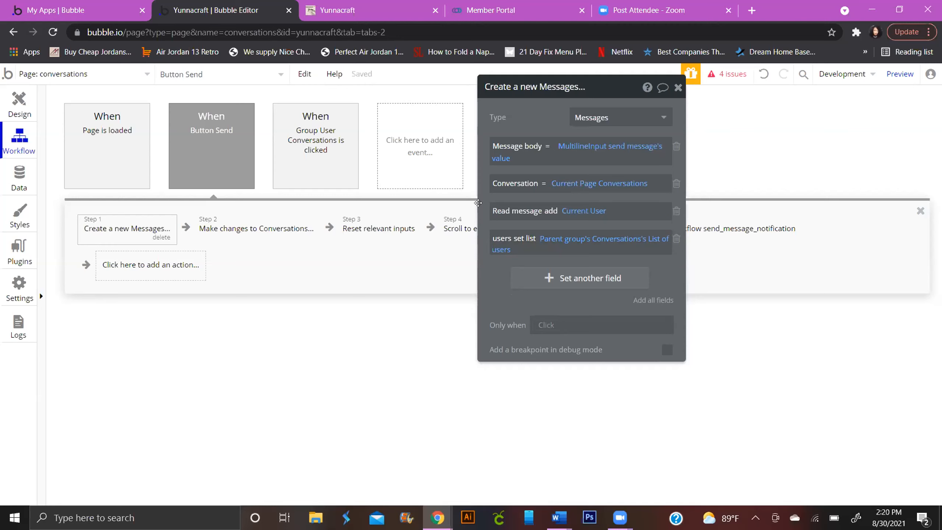
Retest messaging in the refreshed Yunnacraft preview by sending "Test Message 2" and checking the message area.
click(315, 14)
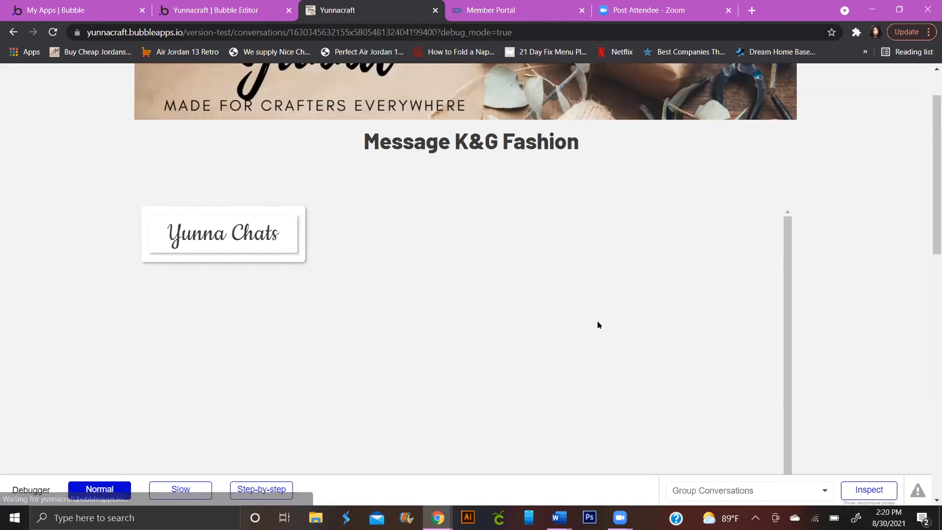
scroll(632, 336, down, 7)
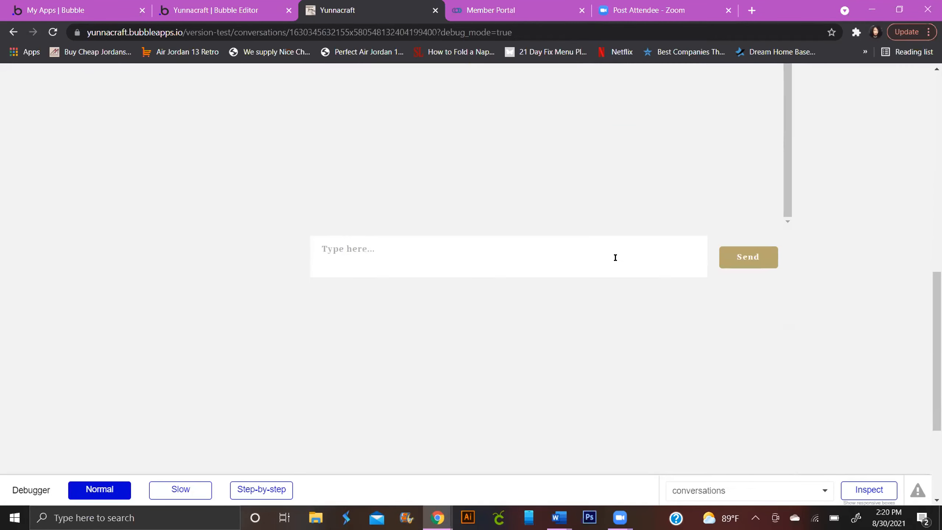
text(Test Message 2)
click(753, 265)
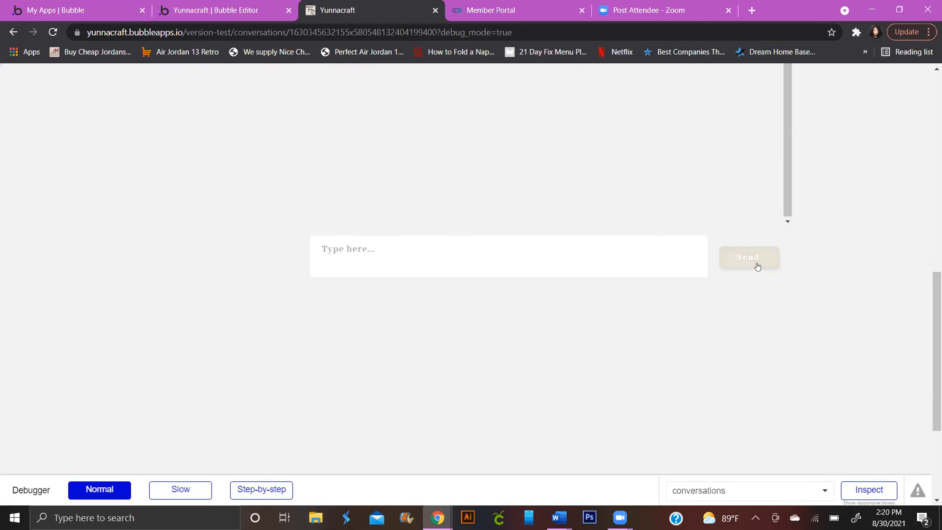
scroll(753, 288, up, 10)
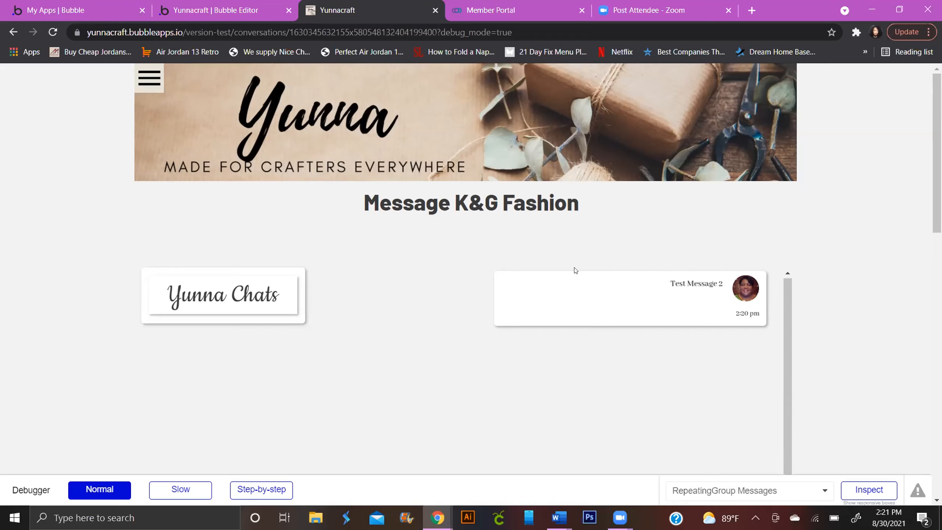
scroll(574, 270, down, 3)
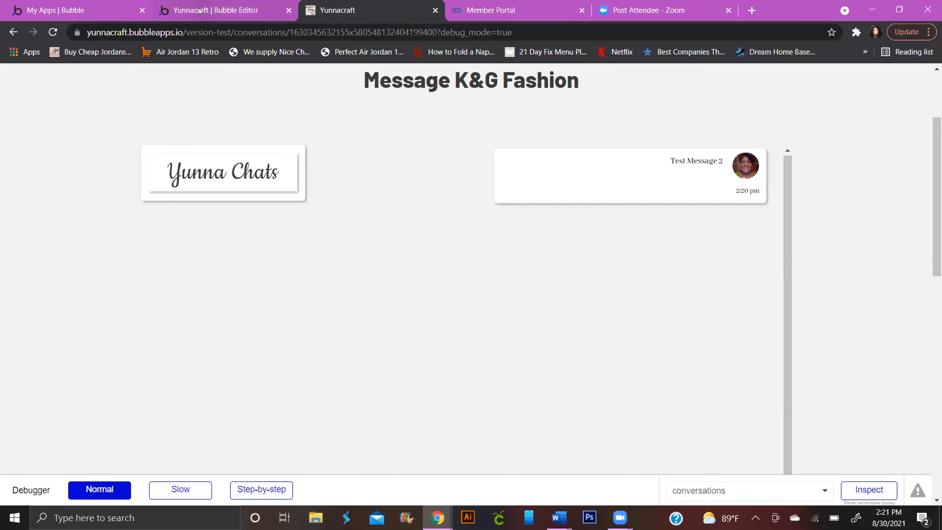
Return to the conversations page design and inspect the data expression of the recipient name text in the Yunna Chats list.
click(173, 10)
click(39, 79)
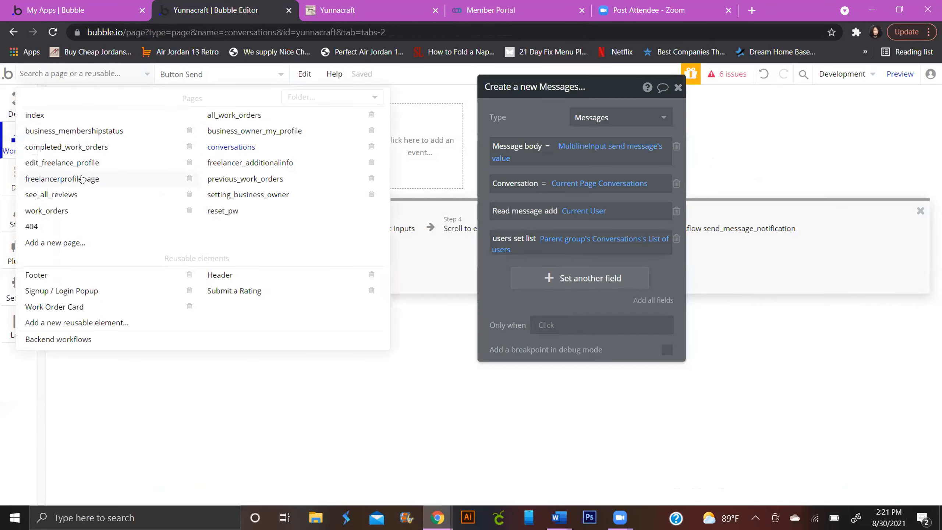
click(397, 389)
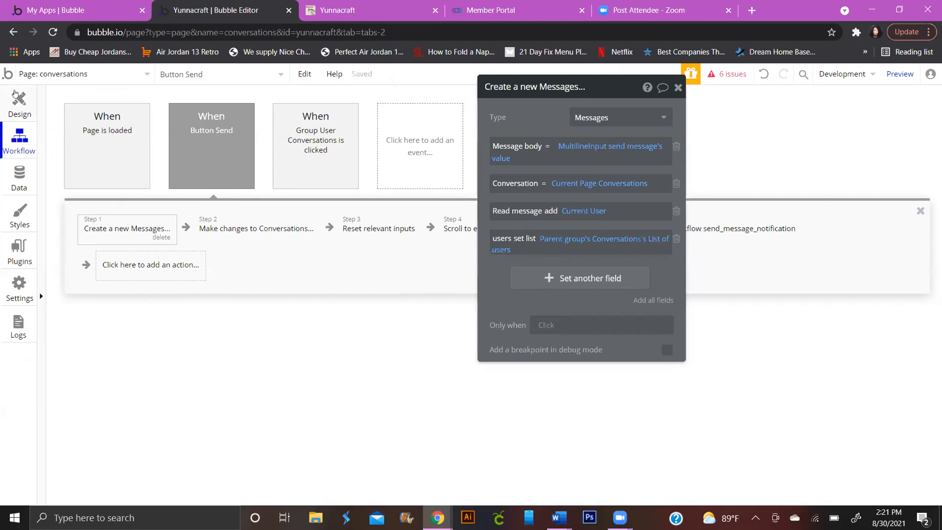
click(19, 104)
scroll(297, 182, up, 5)
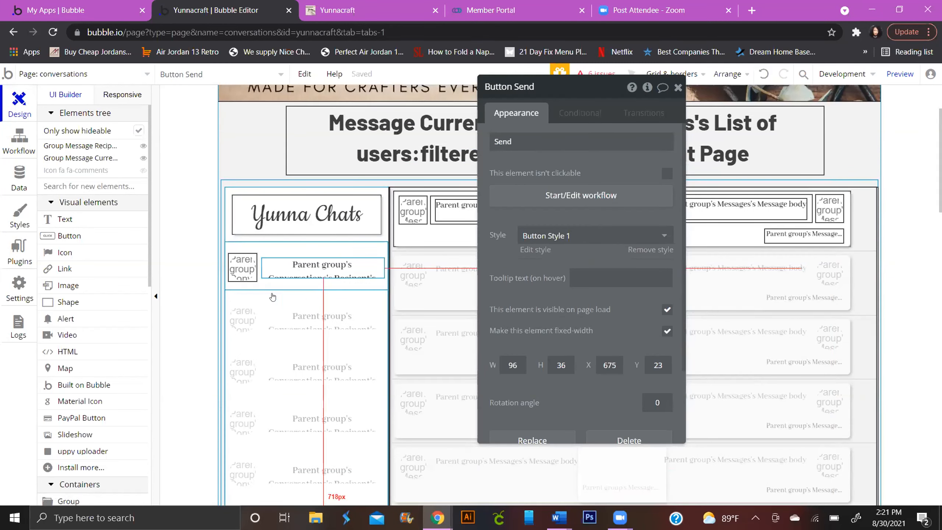
click(311, 261)
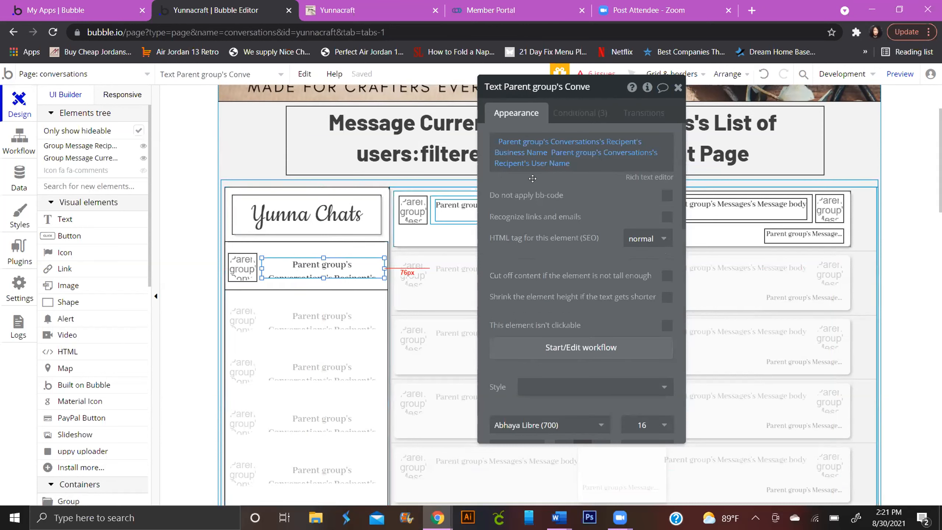
mouse_move(539, 144)
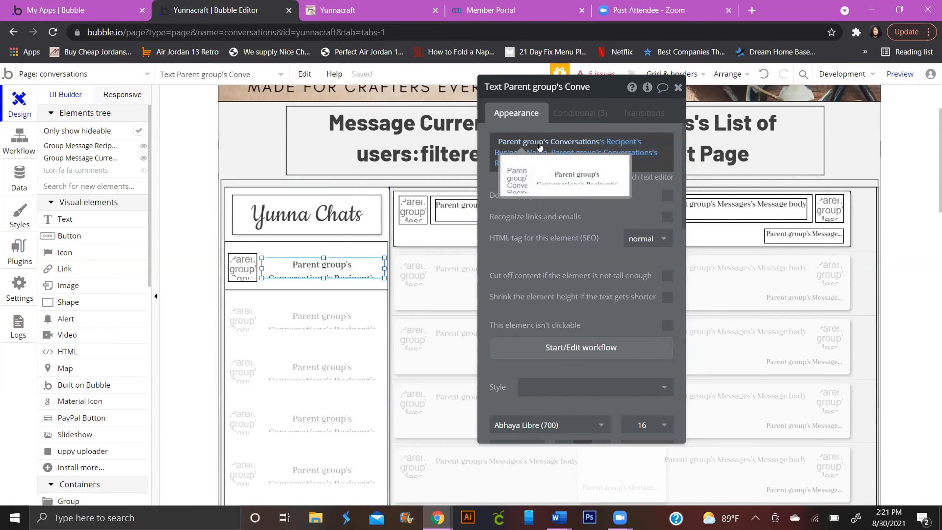
click(537, 143)
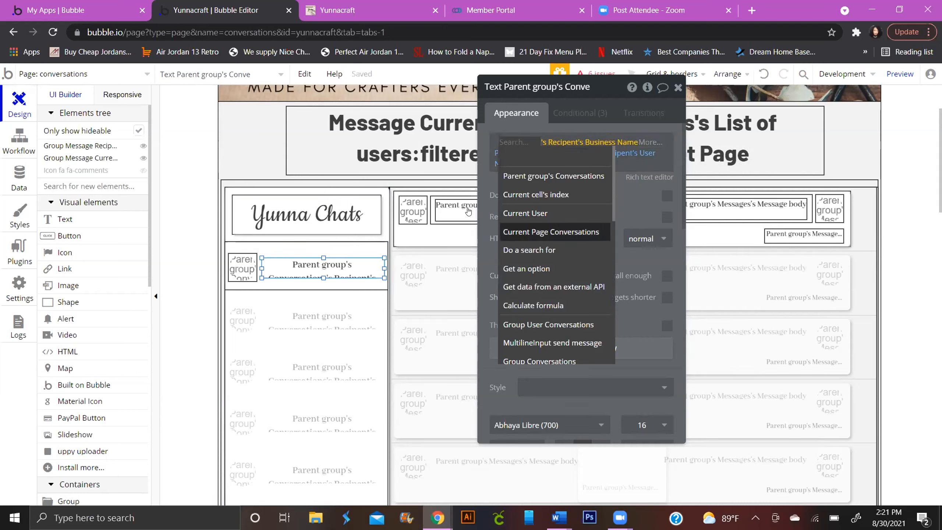
click(486, 124)
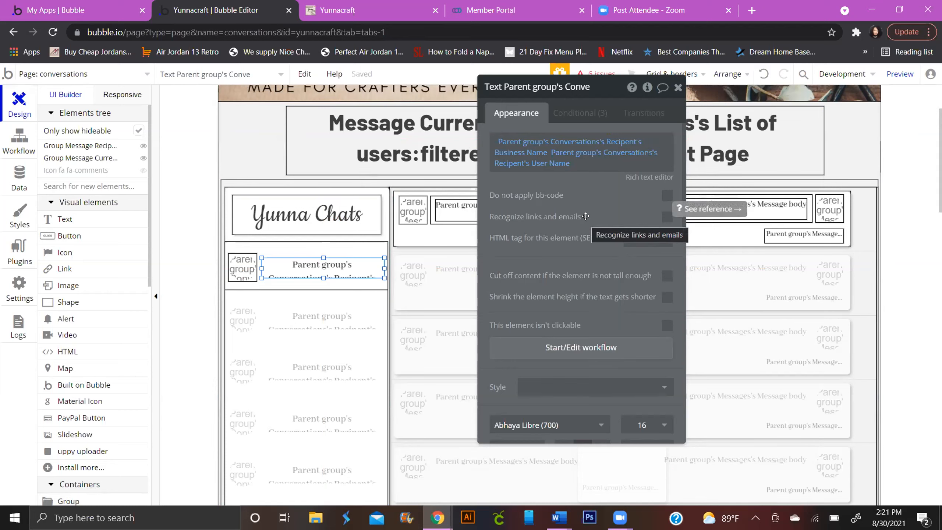
Replace the data source of RepeatingGroup Conversations with a search for Conversations.
click(304, 287)
drag(304, 289, 299, 283)
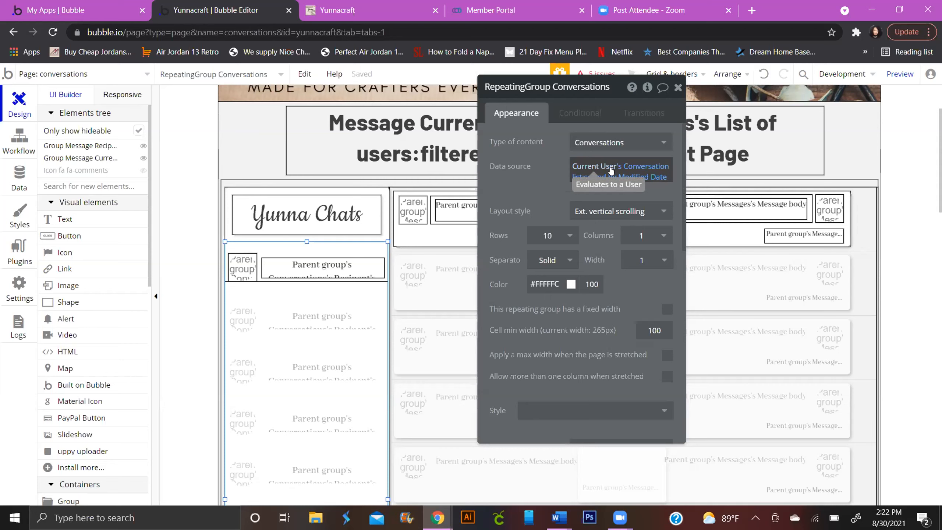
click(621, 177)
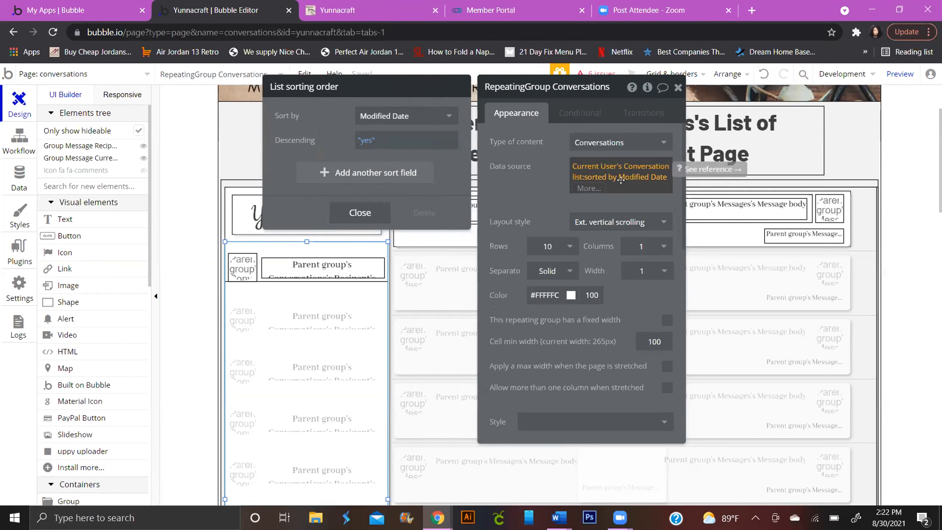
click(622, 177)
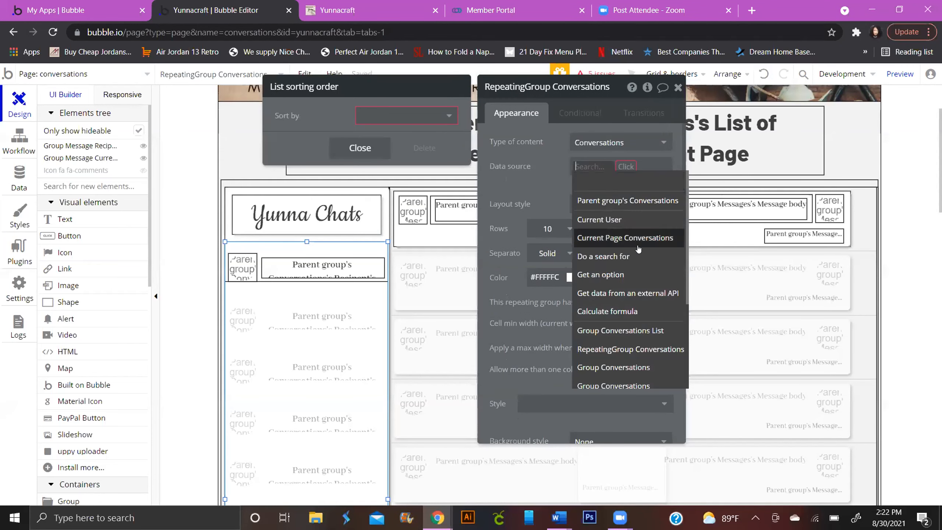
click(608, 256)
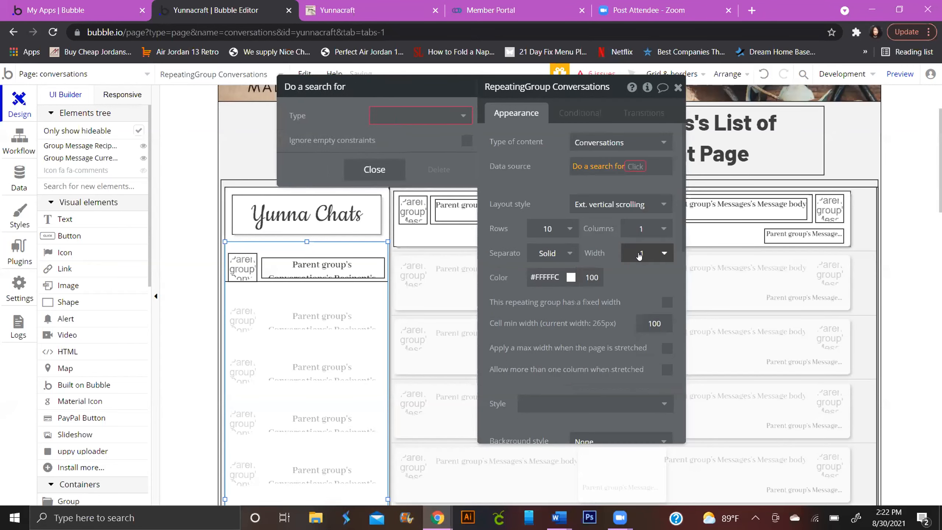
click(406, 116)
click(386, 190)
Constrain the Conversations search to entries whose List of users contains Current User, and close the search settings.
click(335, 150)
click(278, 146)
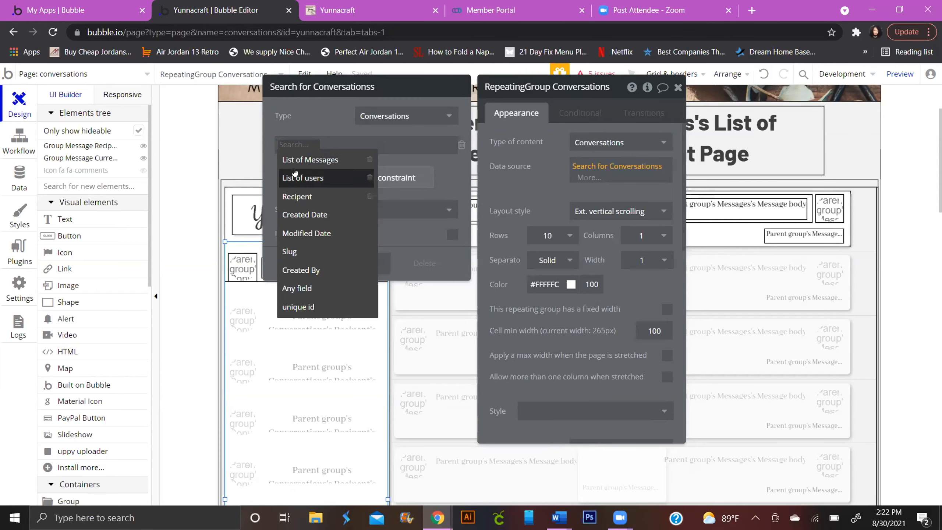
click(304, 178)
click(331, 145)
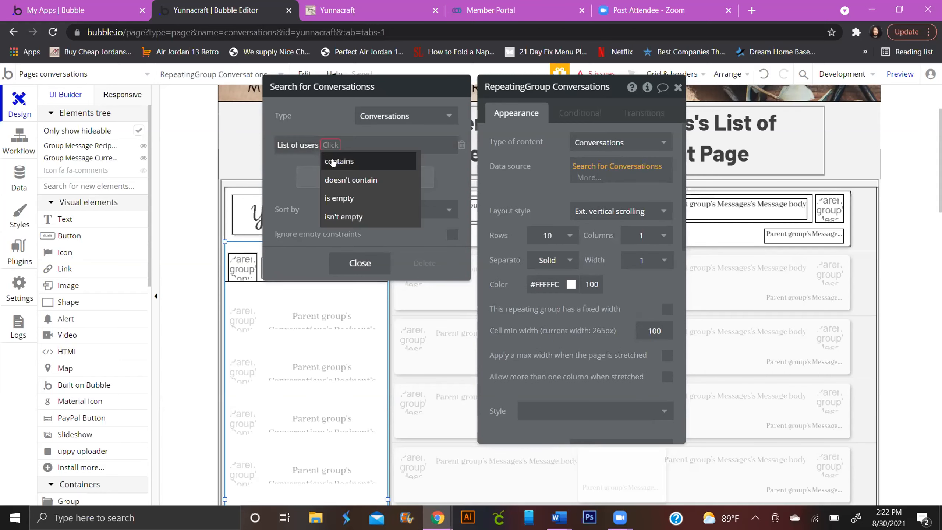
click(332, 162)
click(360, 145)
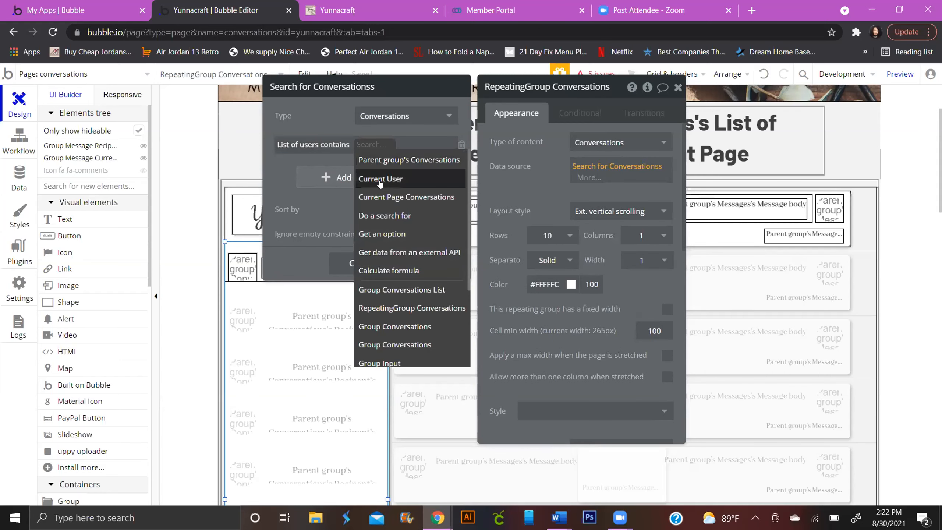
click(382, 181)
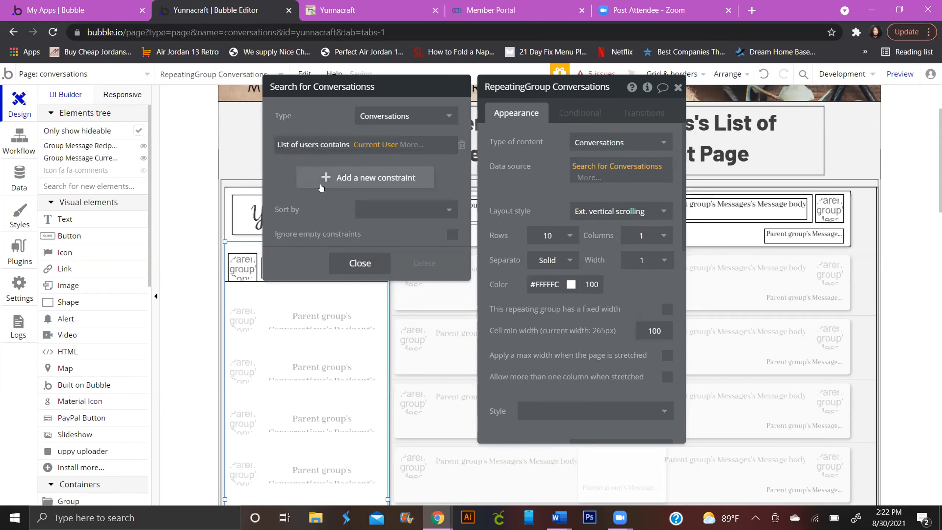
click(548, 174)
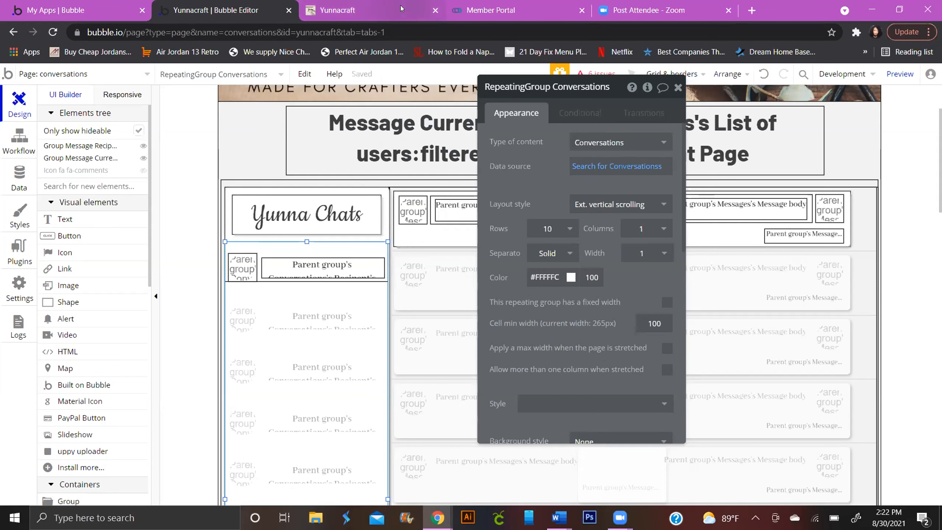
Check the Yunna Chats list and message area in the refreshed Yunnacraft preview, and return to the Bubble editor.
click(371, 10)
click(333, 78)
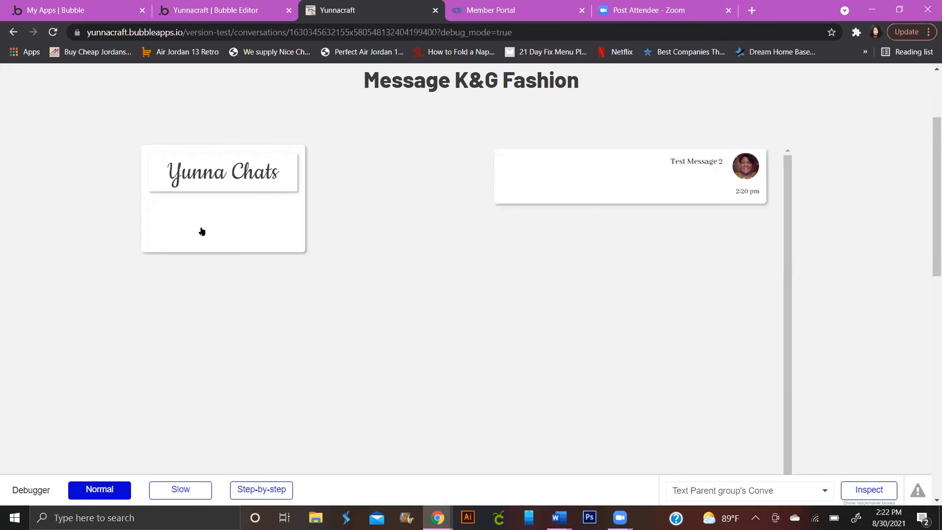
scroll(210, 225, down, 1)
scroll(213, 208, down, 3)
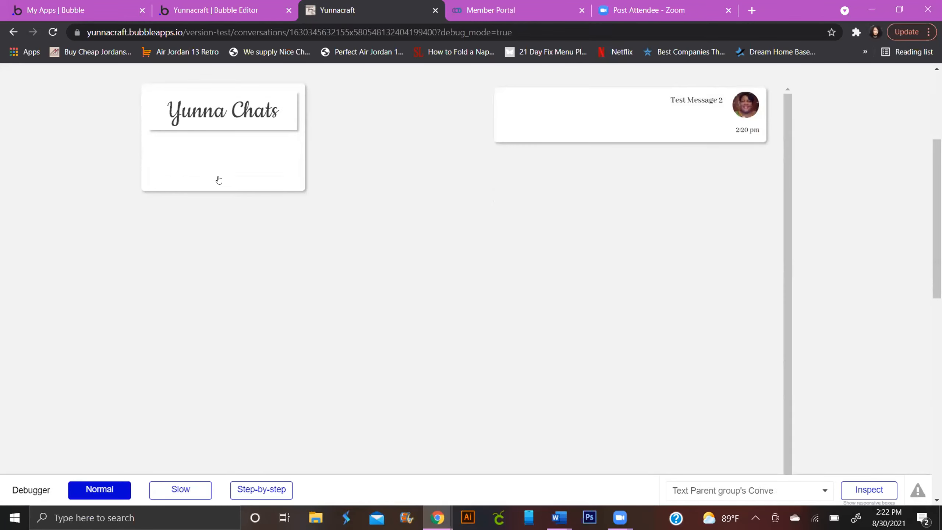
scroll(312, 208, down, 1)
scroll(319, 208, down, 3)
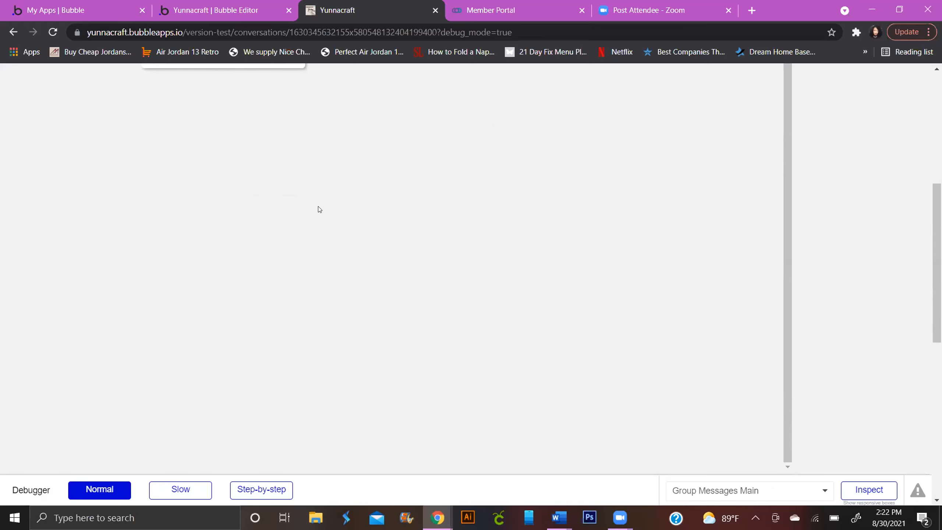
scroll(371, 211, up, 5)
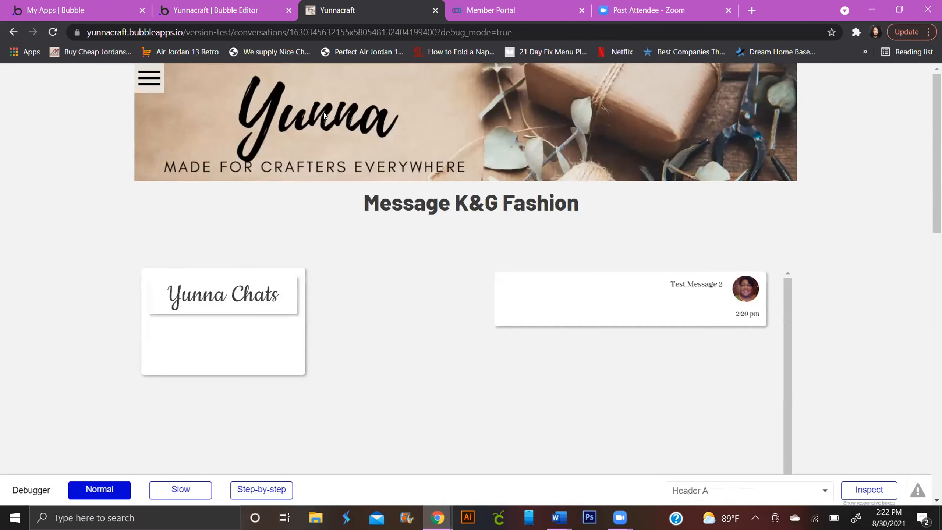
click(240, 5)
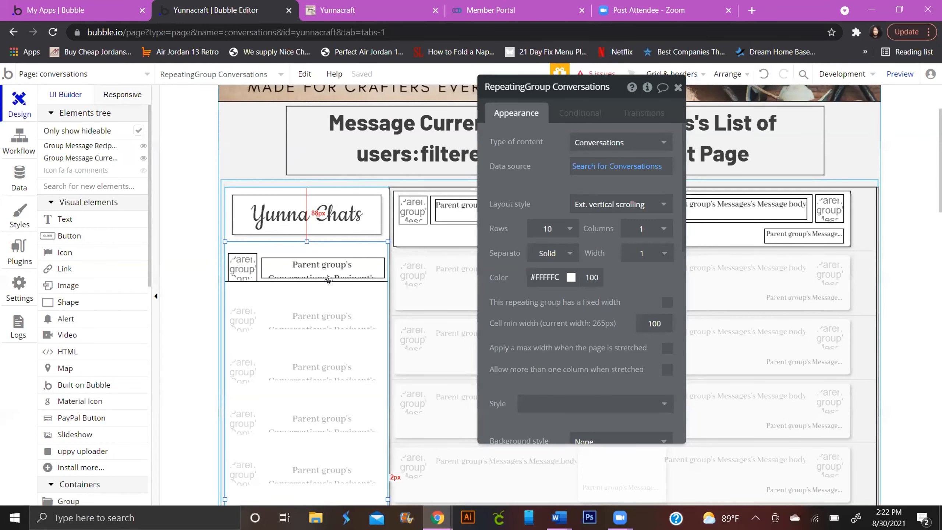
Go from the recipient name text in the Yunna Chats list to its parent, Group User Conversations, and review the group's data source.
click(295, 270)
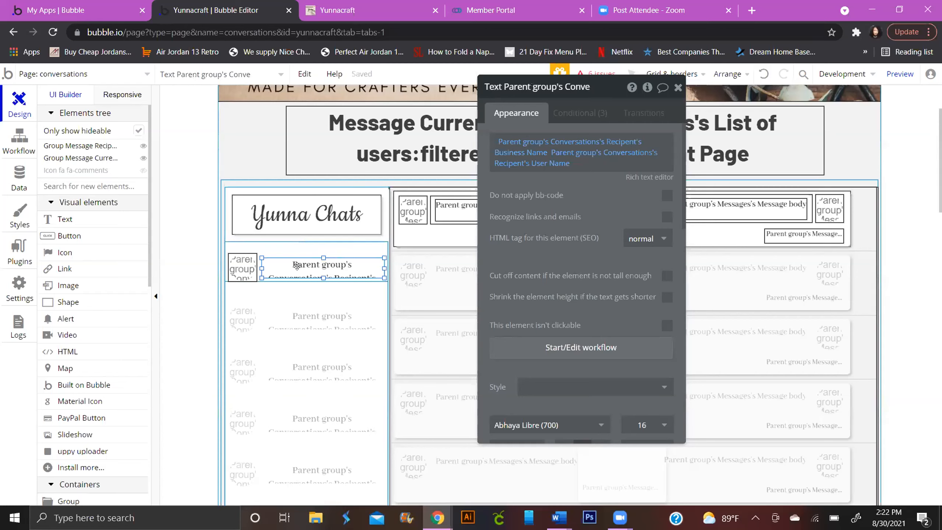
click(560, 144)
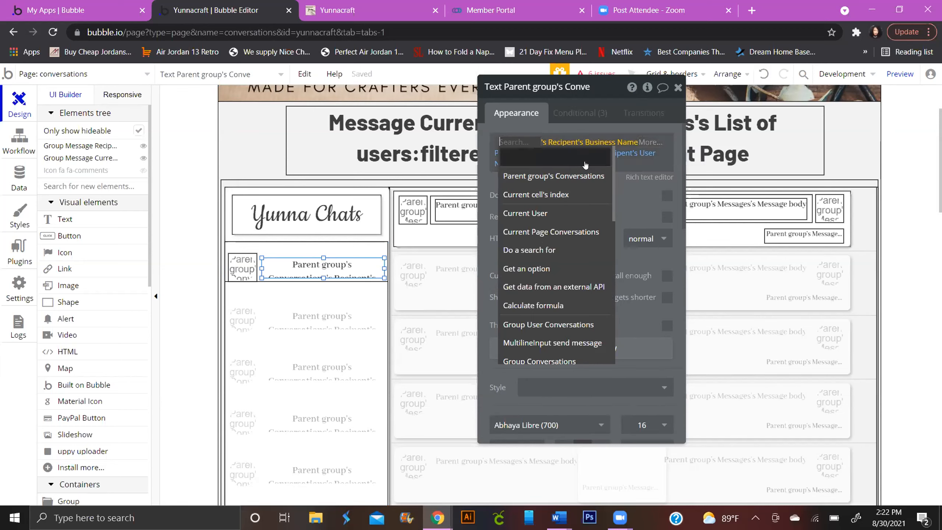
scroll(686, 306, down, 5)
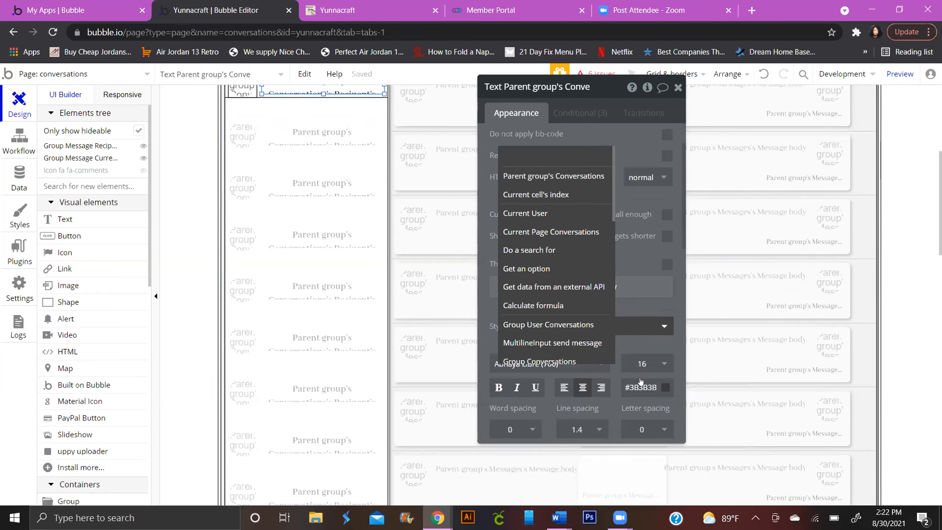
scroll(626, 132, down, 5)
click(655, 343)
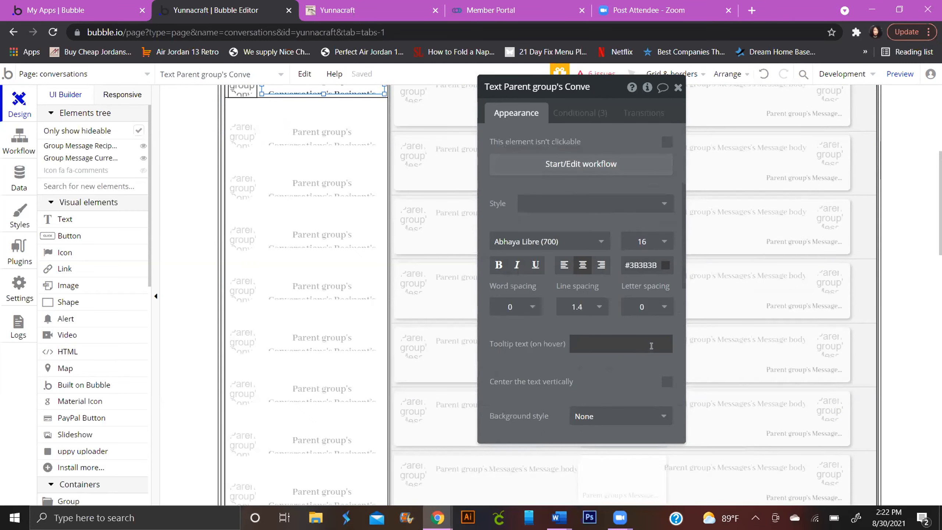
scroll(643, 360, down, 14)
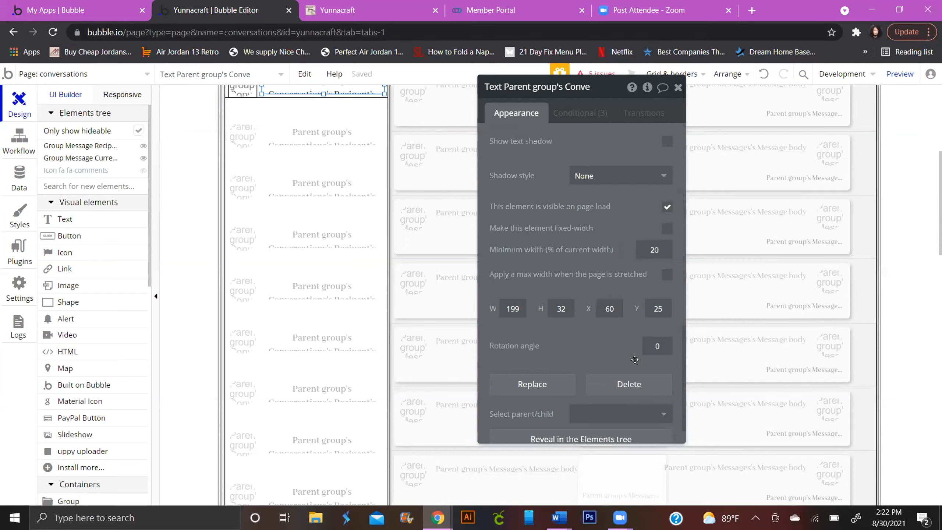
click(639, 382)
click(635, 410)
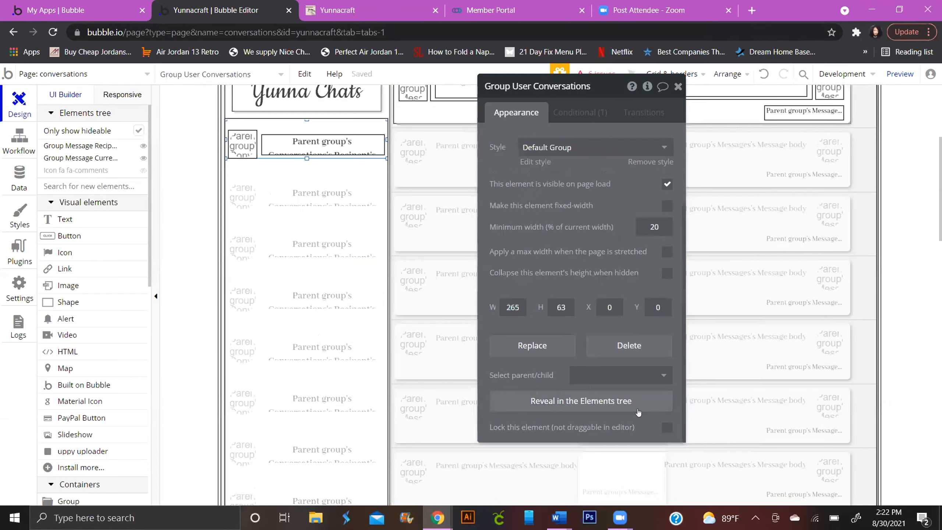
scroll(631, 375, up, 3)
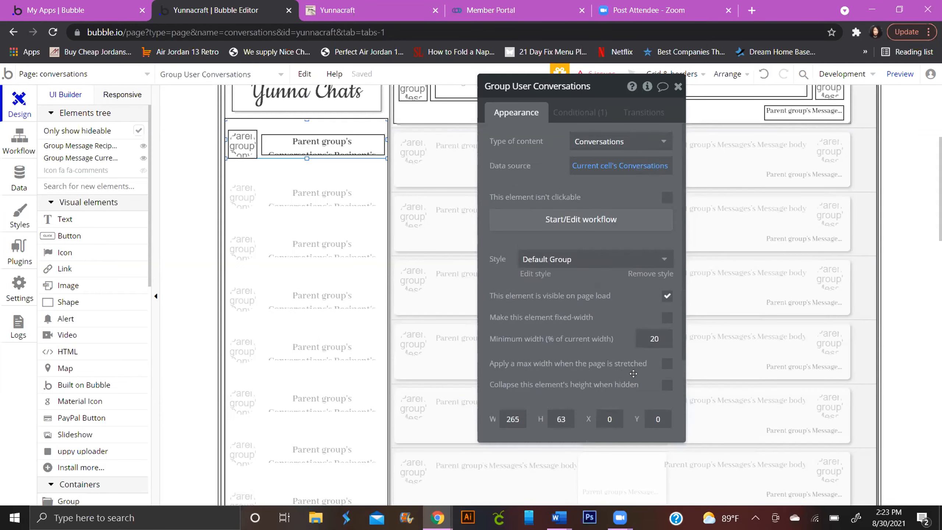
mouse_move(640, 171)
Replace the condition on Group User Conversations with "Current cell's Conversations is Current Page Conversations".
click(580, 112)
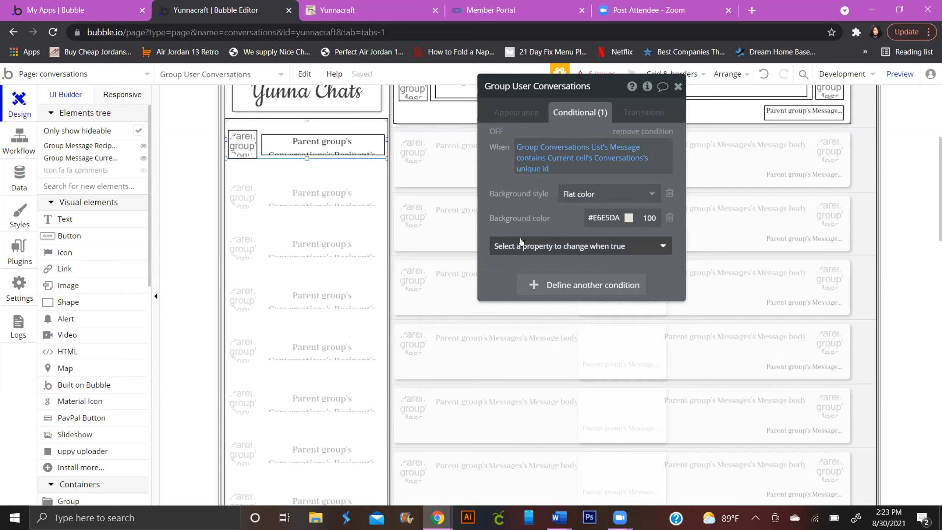
click(538, 168)
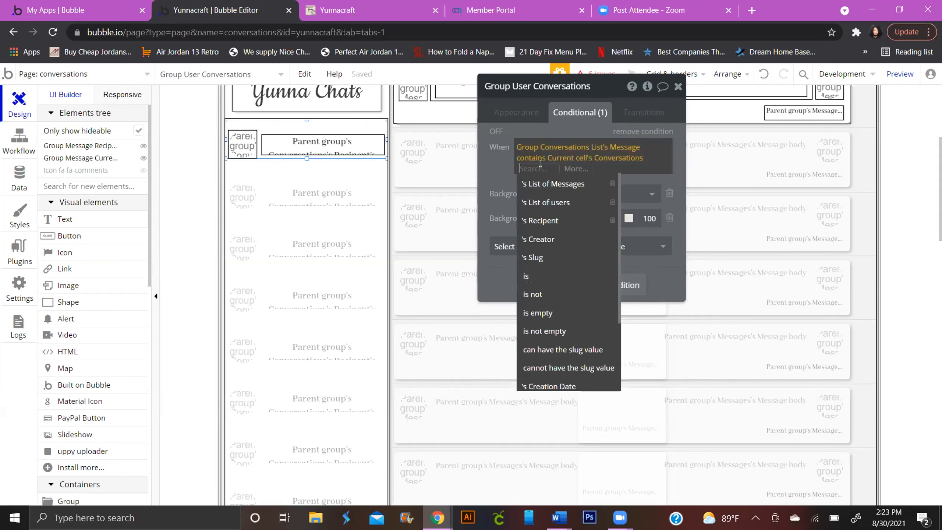
key(BackSpace)
key(BackSpace)
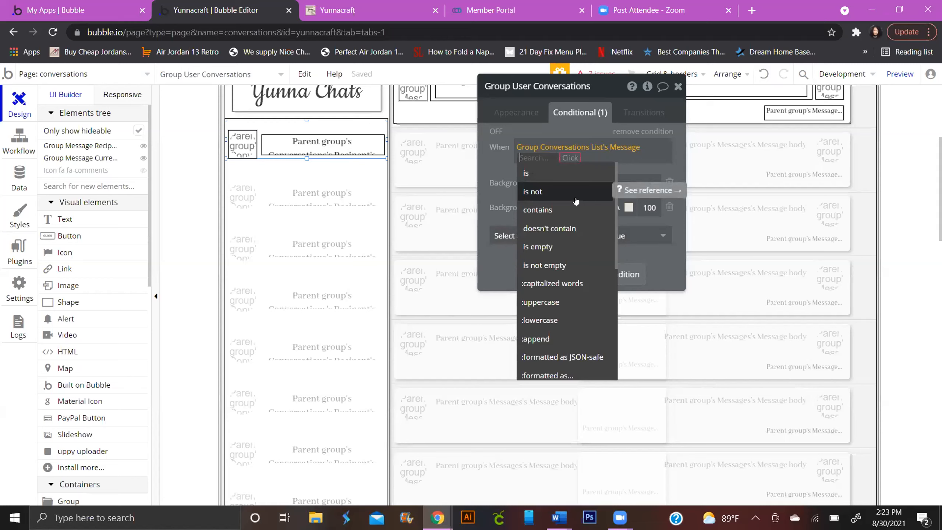
key(BackSpace)
key(BackSpace)
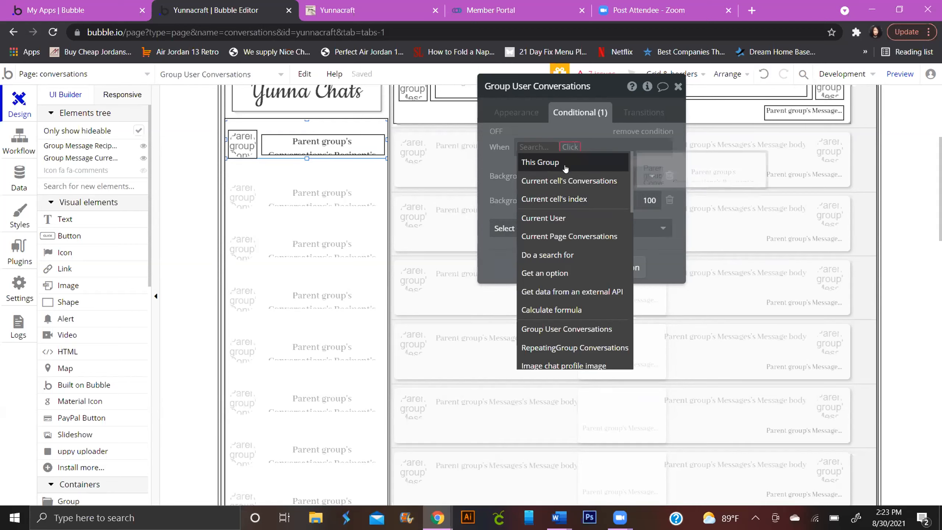
click(570, 182)
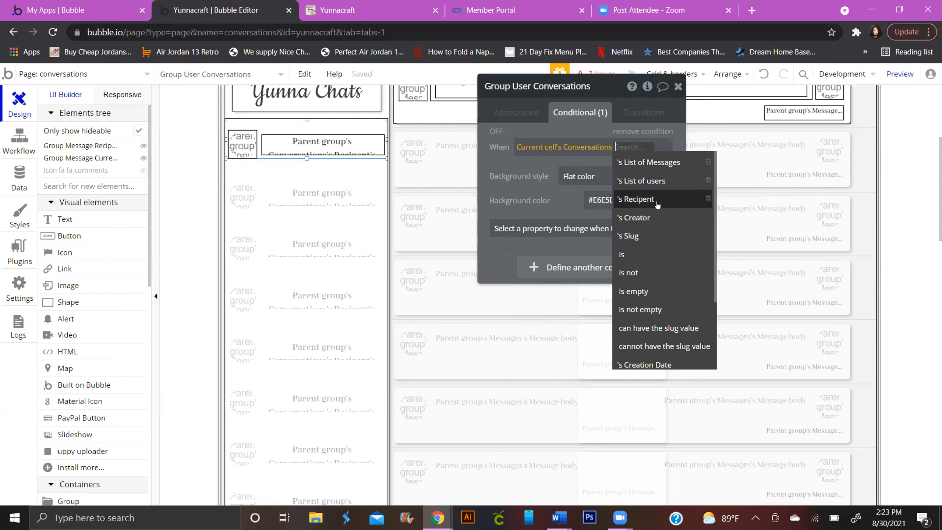
click(650, 255)
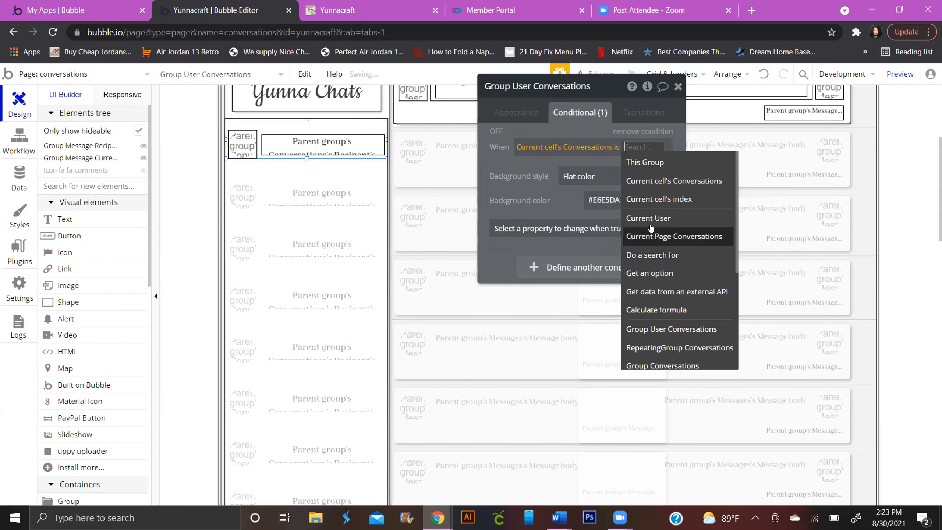
click(681, 237)
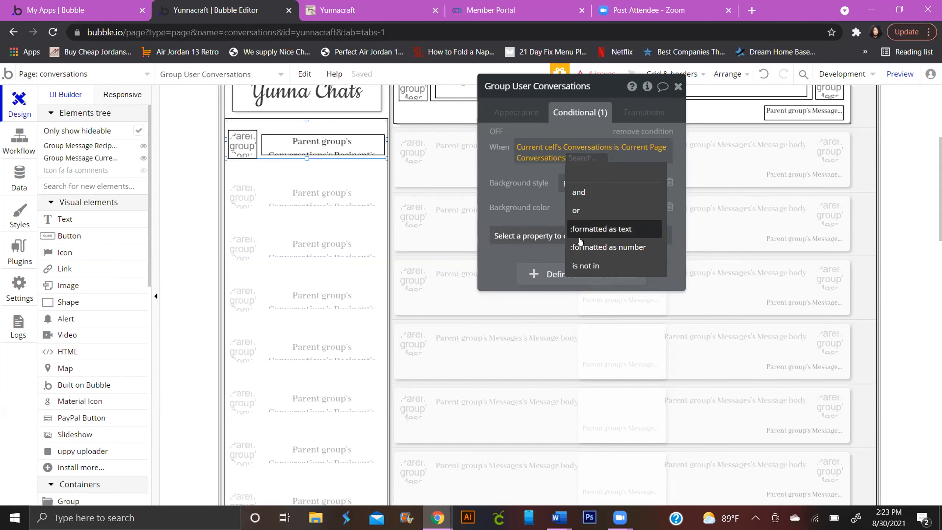
click(530, 180)
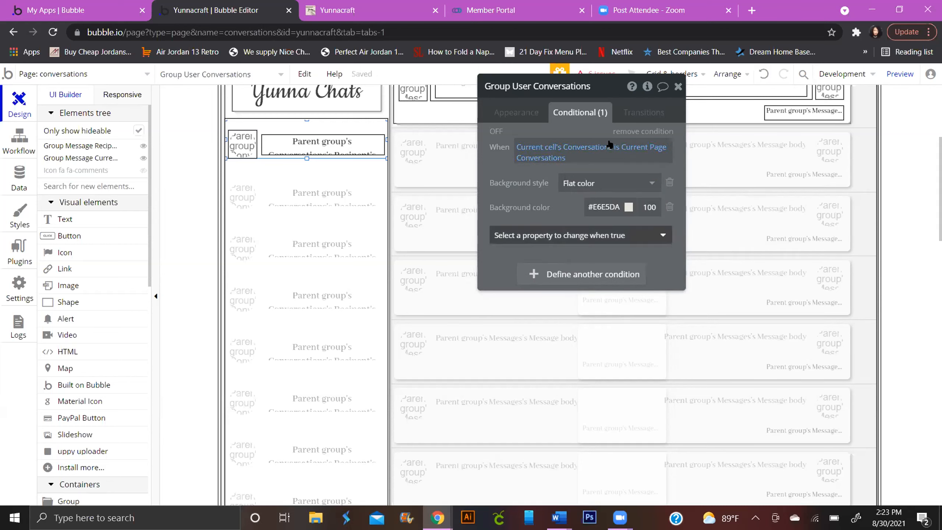
Refresh the Yunnacraft preview to check the Yunna Chats list, and return to the Bubble editor.
click(363, 10)
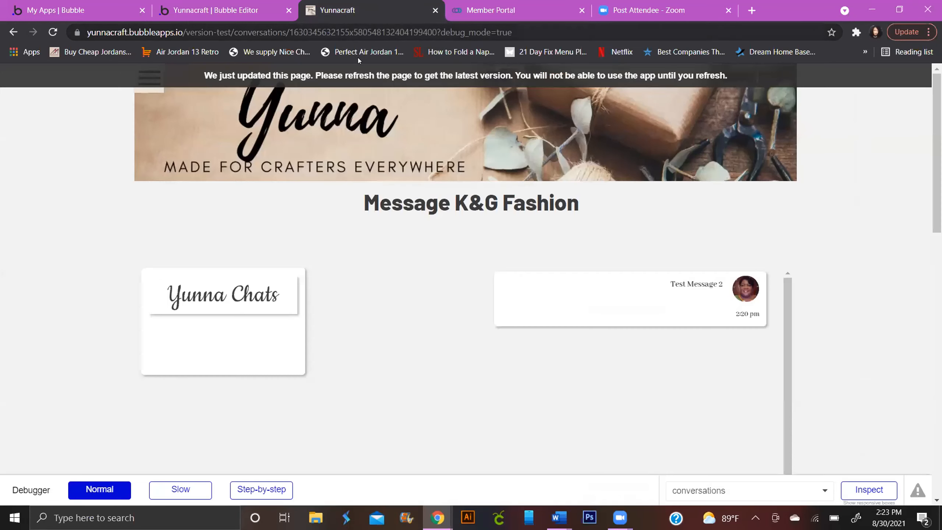
click(365, 76)
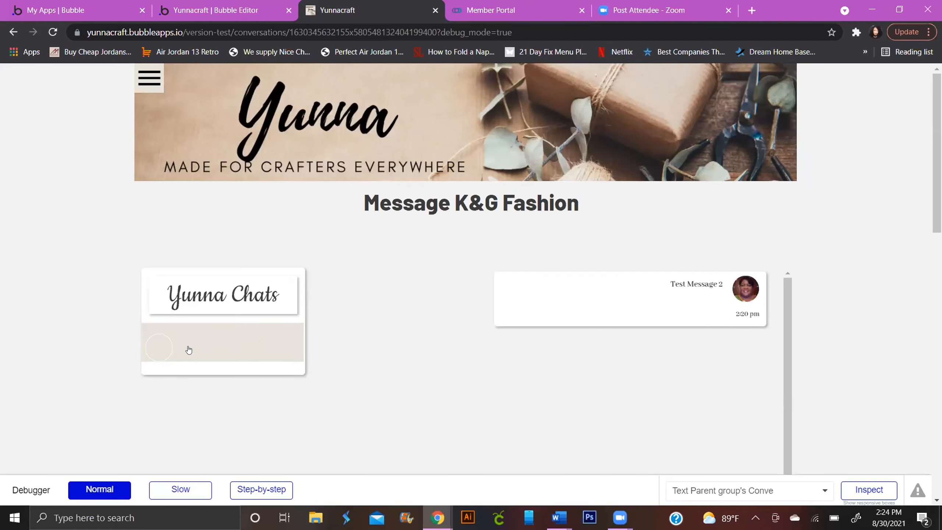
click(260, 10)
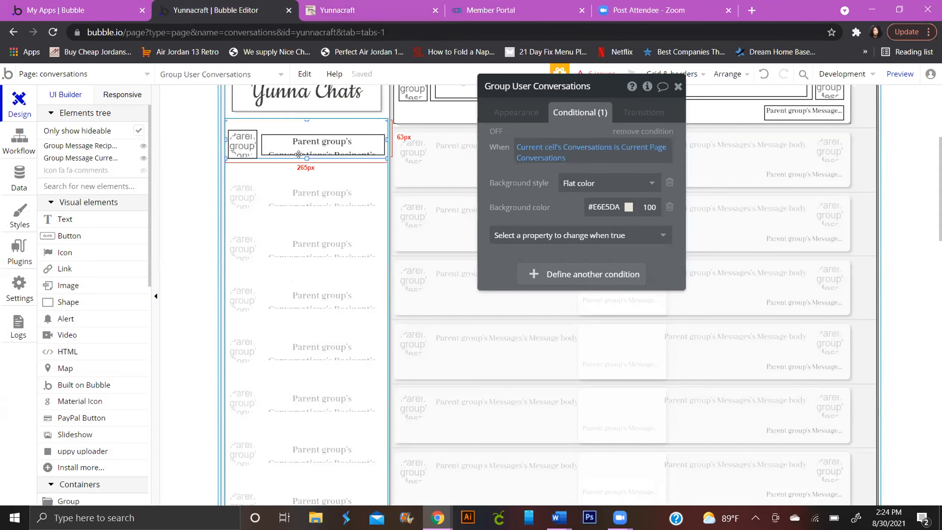
Make Group User Conversations slightly taller and remove all three conditions from the recipient name text inside it.
drag(304, 155, 304, 166)
click(310, 142)
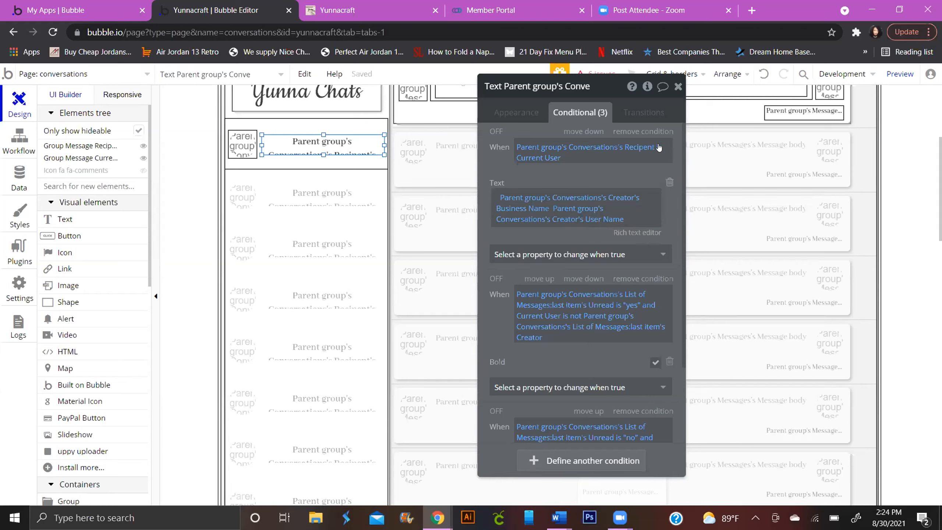
click(656, 132)
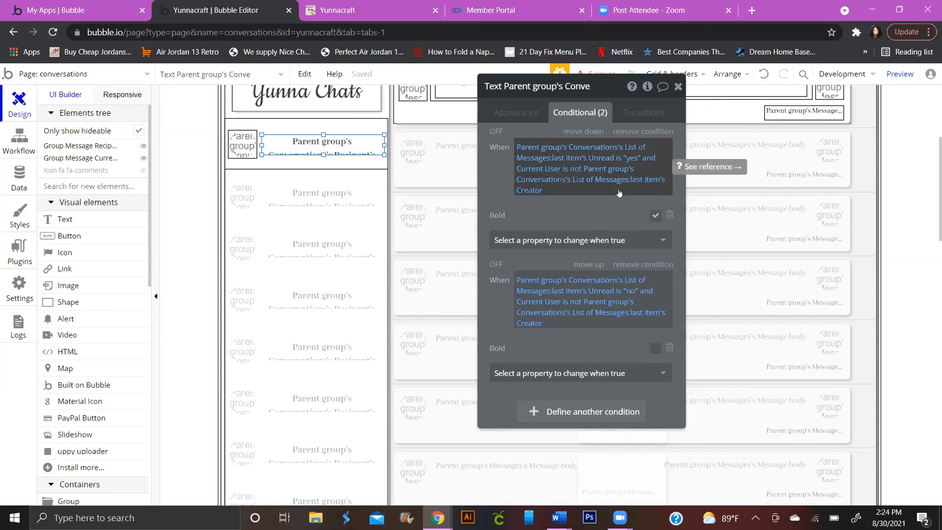
click(648, 133)
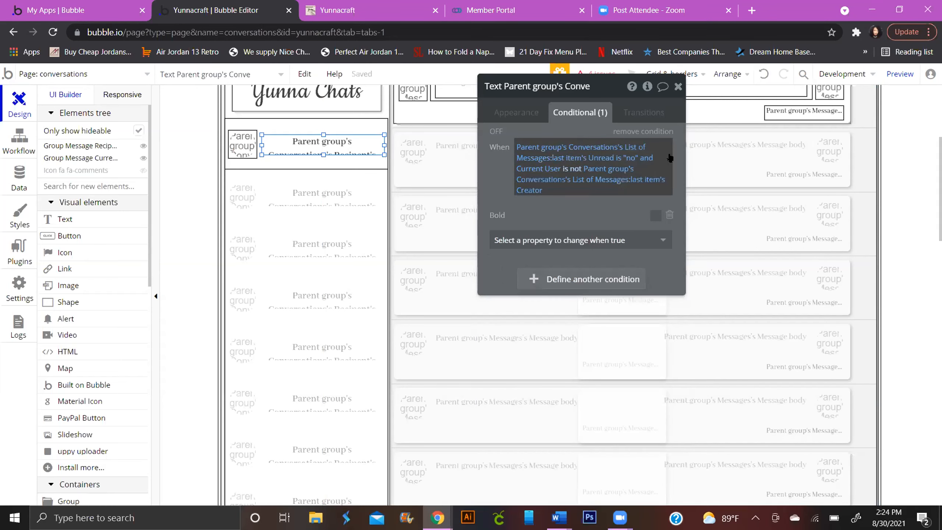
click(627, 130)
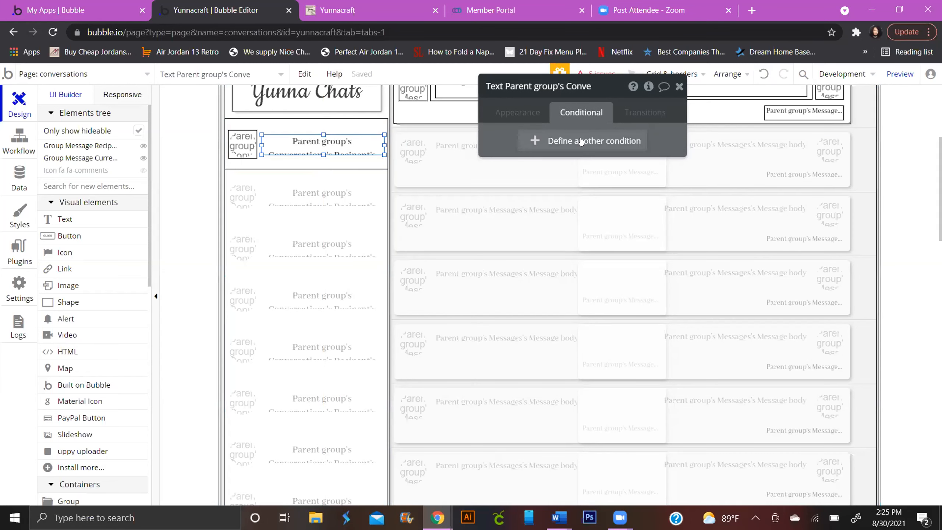
click(541, 141)
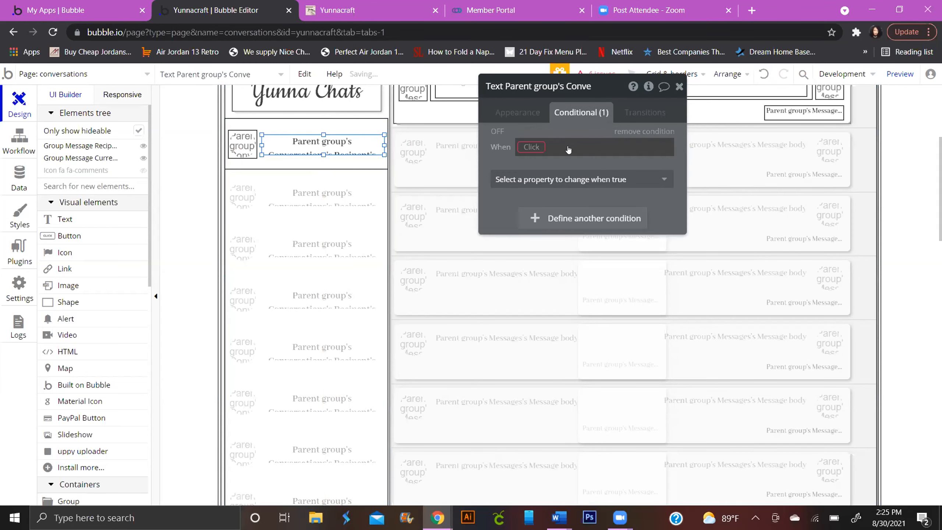
click(526, 147)
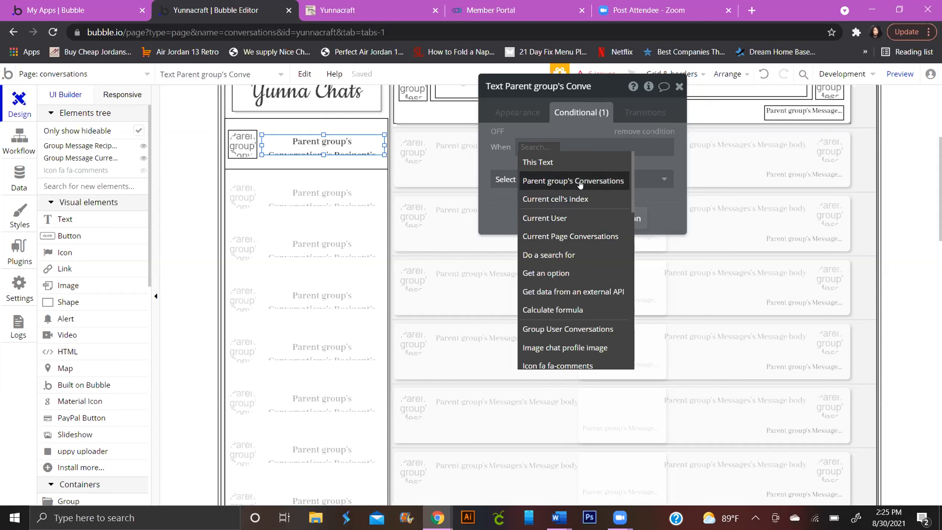
mouse_move(580, 184)
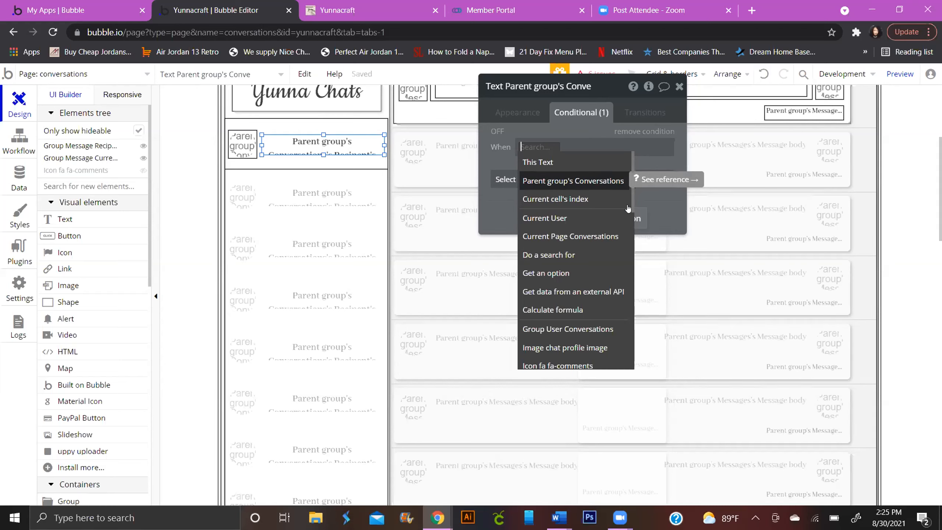
click(651, 132)
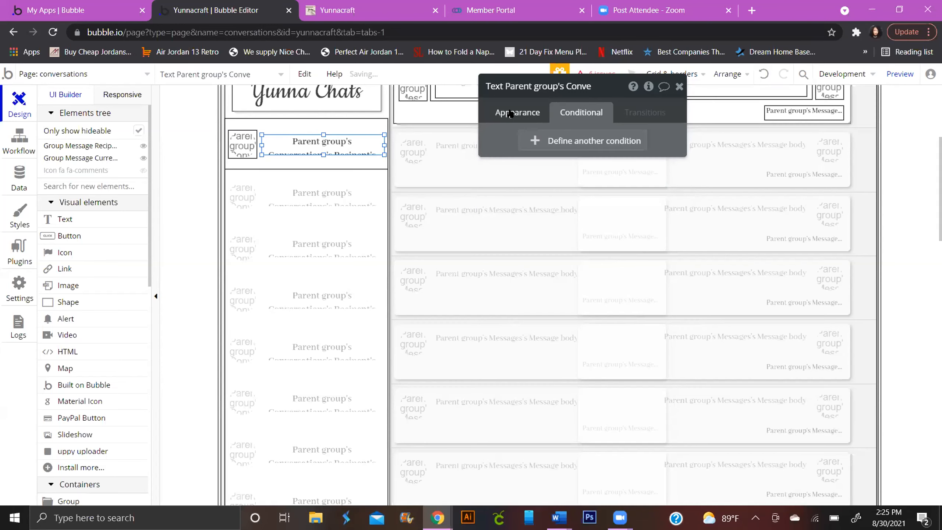
Review the recipient name text's data expression in its appearance settings and switch to the Yunnacraft preview.
click(511, 113)
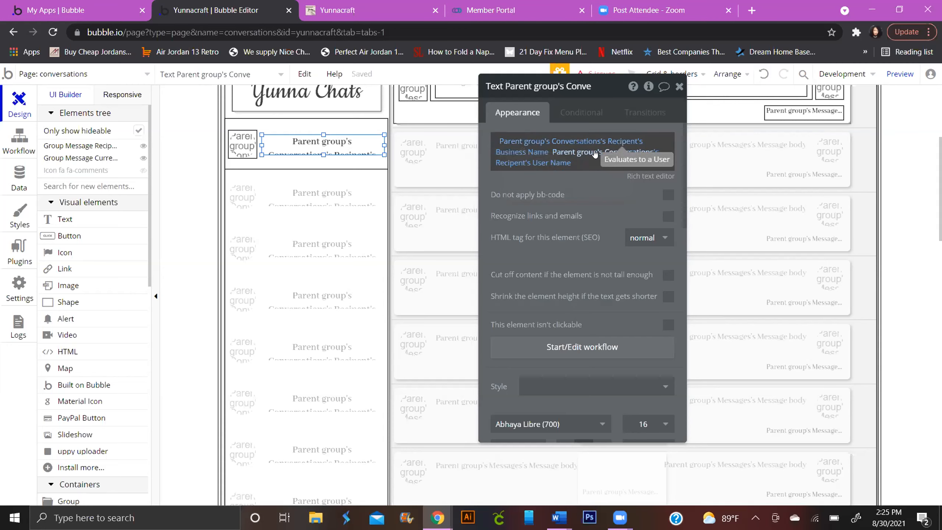
click(325, 14)
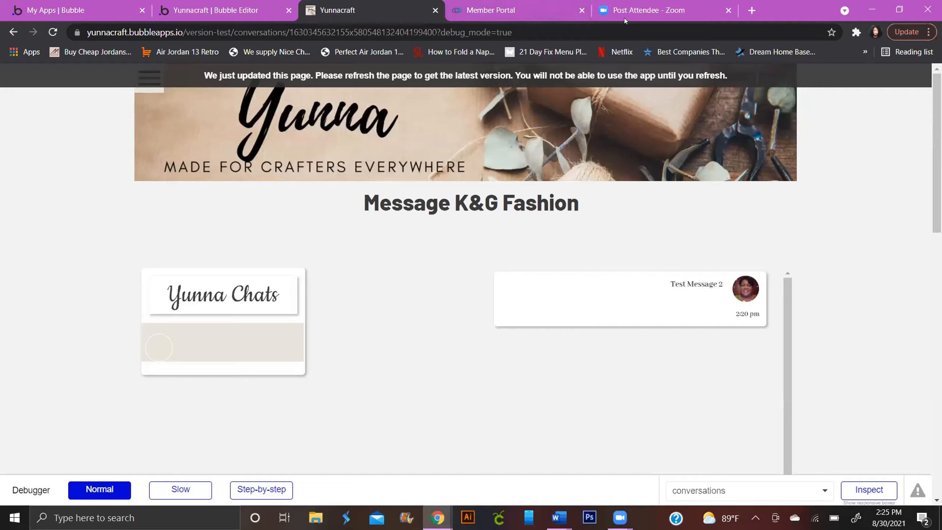